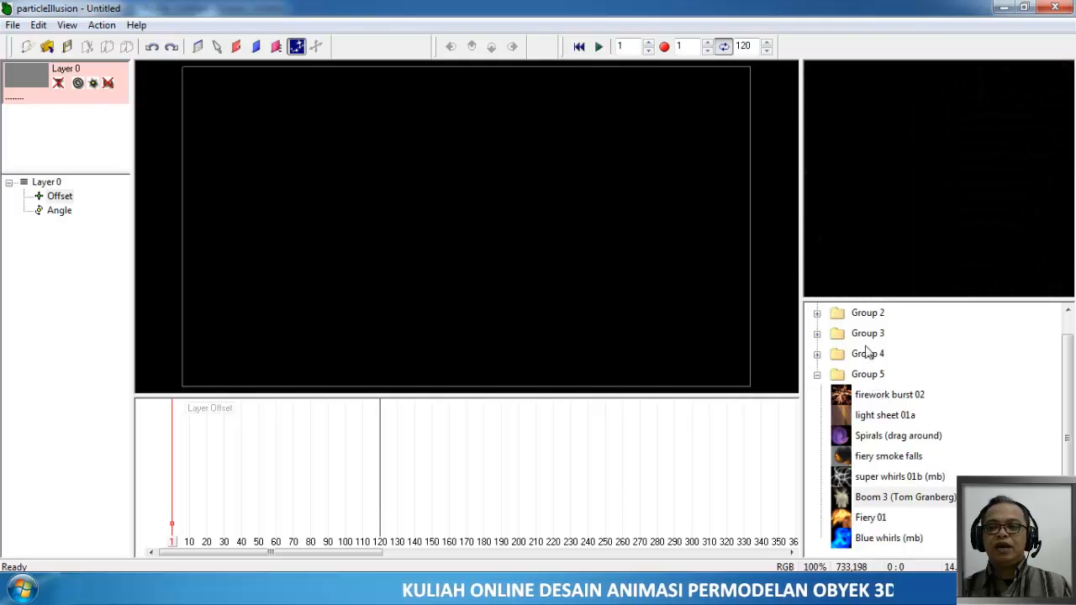
Place the Boom 3 emitter from Group 5 of the library in the upper middle of the stage at frame 1.
drag(1068, 380, 1068, 352)
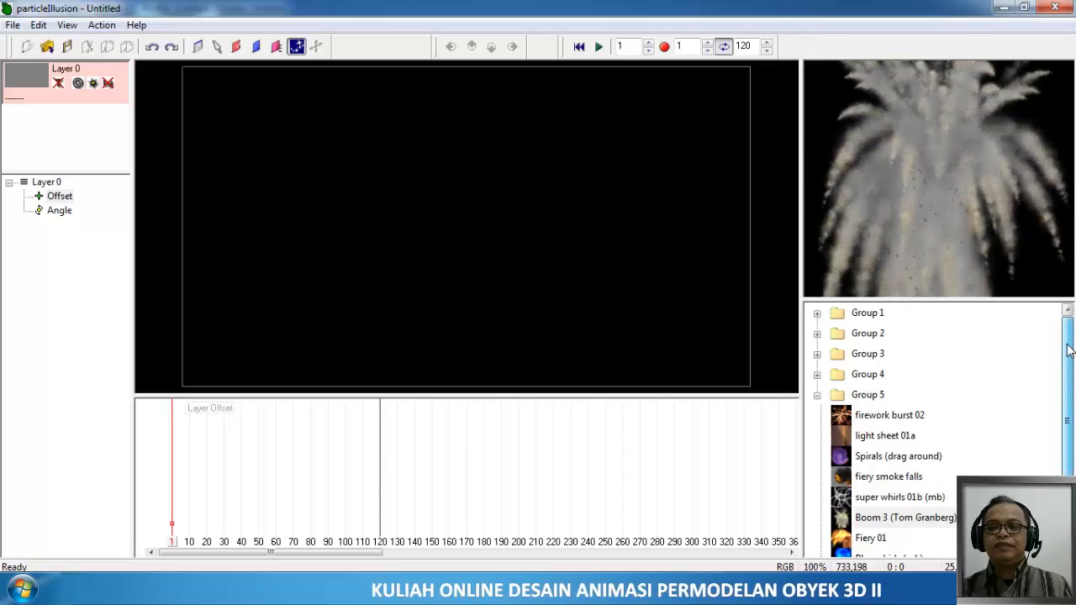
click(816, 314)
click(817, 315)
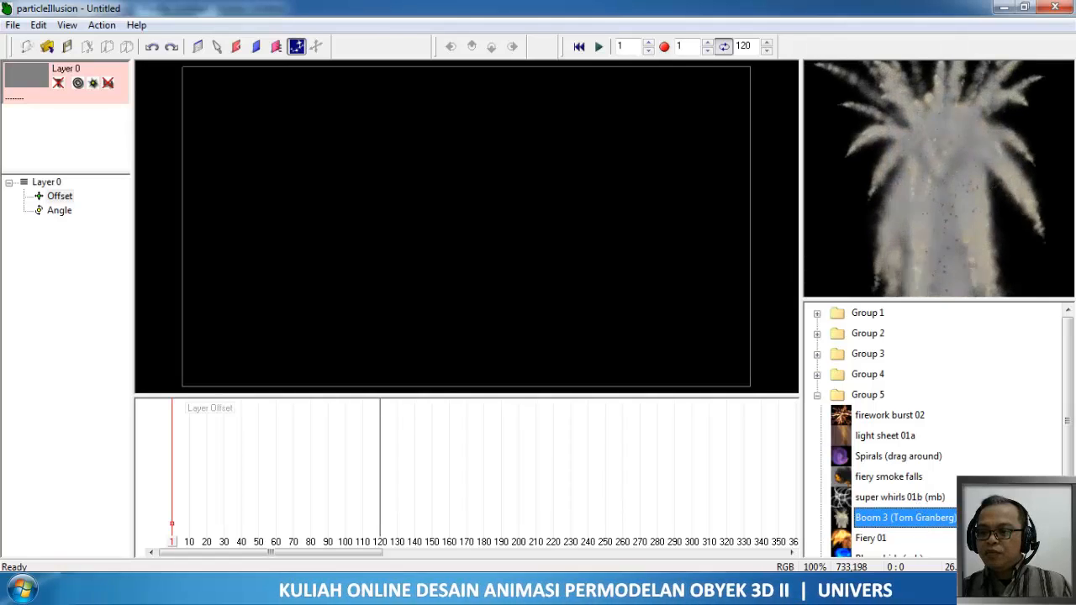
click(897, 497)
click(879, 517)
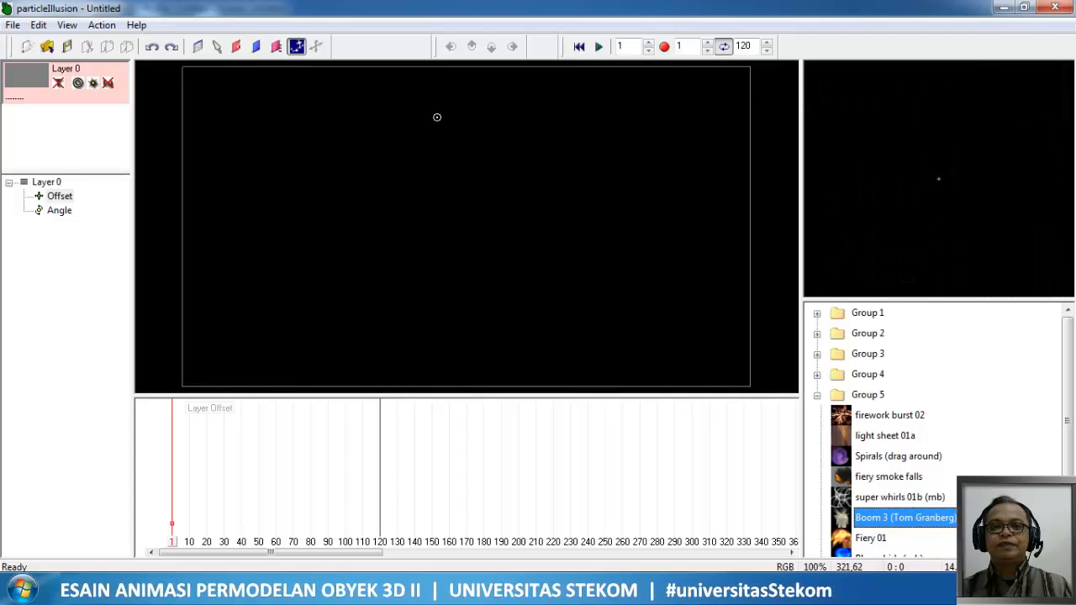
click(447, 185)
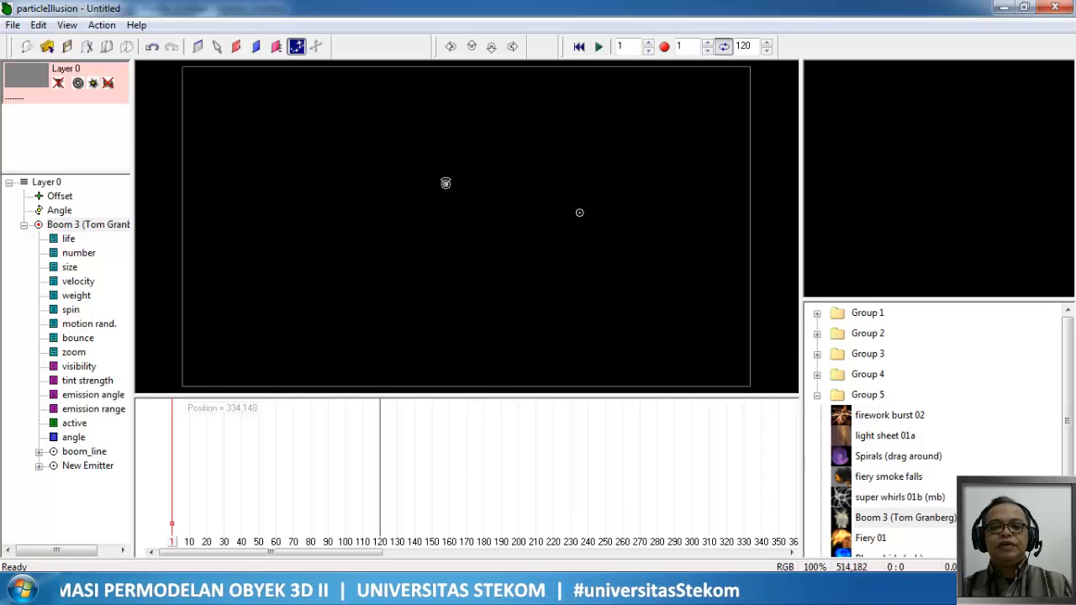
Play the explosion animation, stop it, and return to frame 1.
click(600, 49)
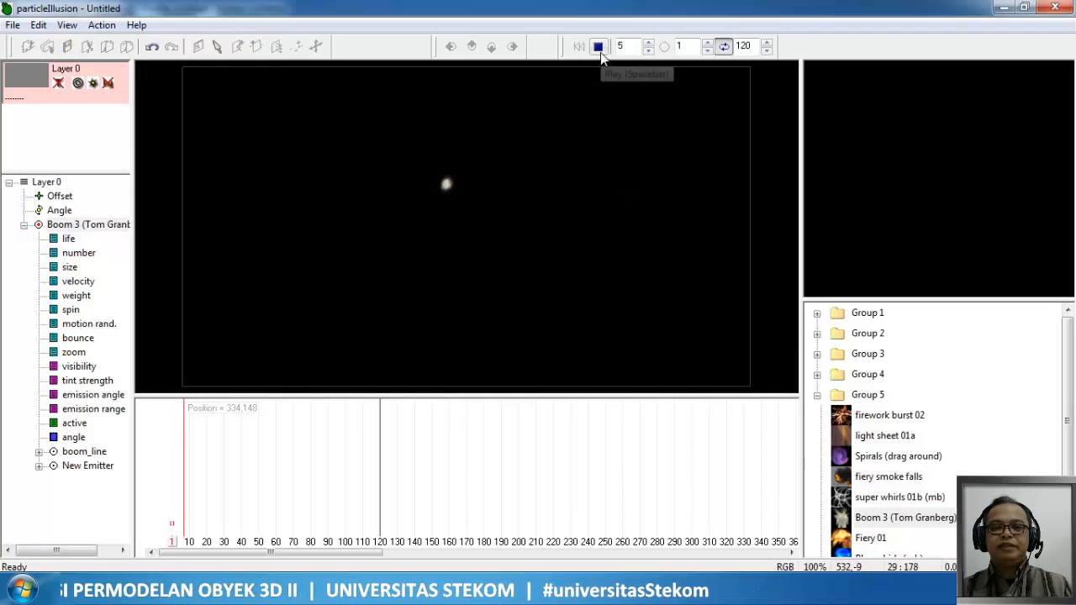
click(601, 52)
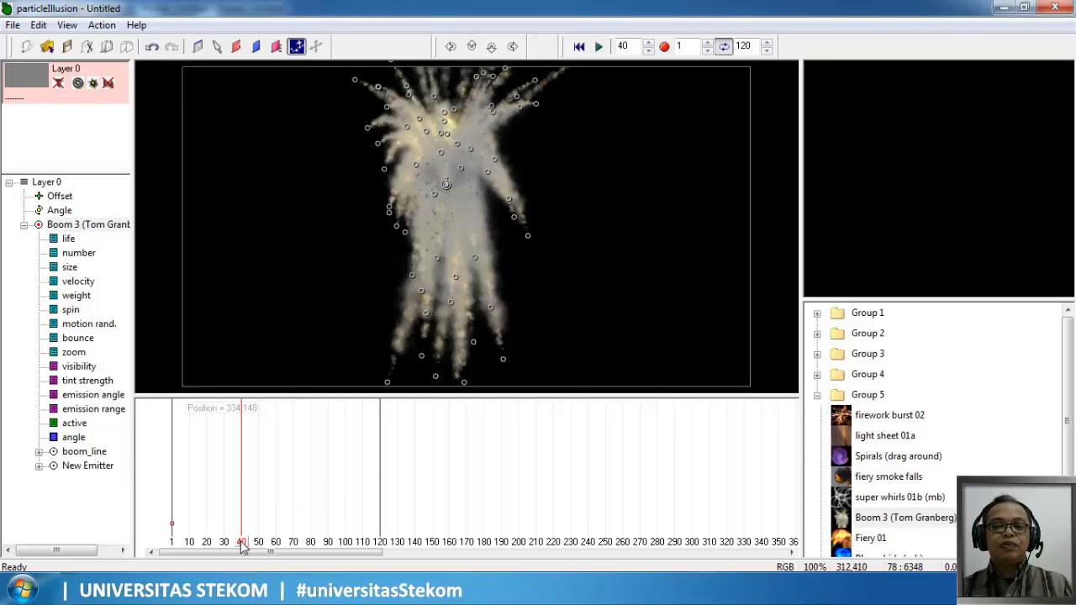
drag(243, 545, 177, 543)
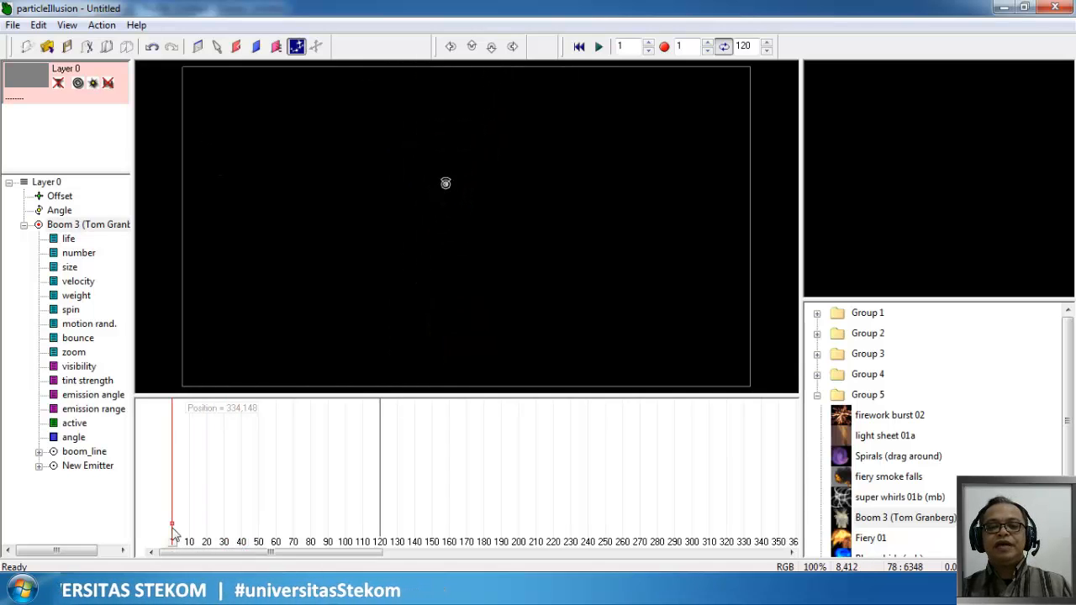
At frame 30, draw an L-shaped deflector running horizontally below the explosion and vertically up its right side to the stage's upper edge.
drag(176, 546, 226, 561)
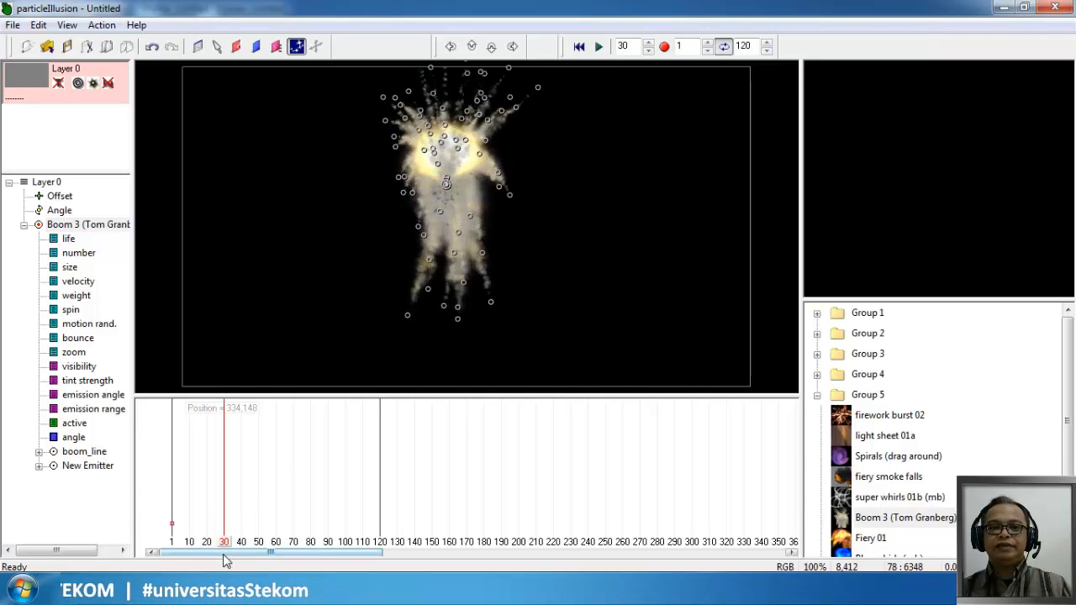
click(237, 47)
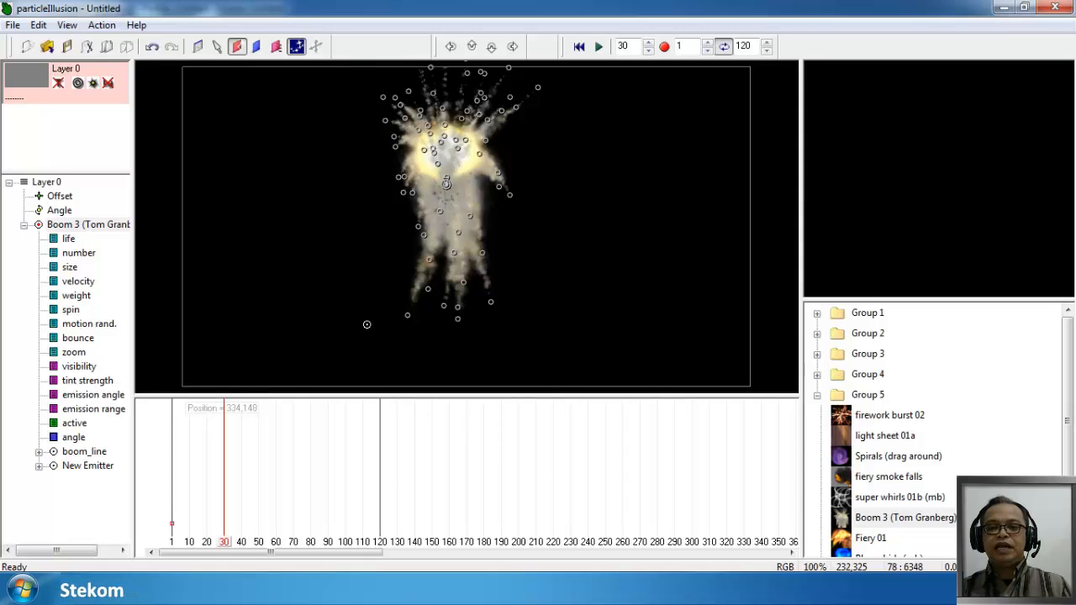
mouse_move(367, 321)
mouse_down()
mouse_move(548, 325)
mouse_move(382, 319)
mouse_move(385, 305)
mouse_move(444, 326)
mouse_move(531, 306)
mouse_move(546, 336)
mouse_move(536, 311)
mouse_move(548, 328)
mouse_move(538, 317)
mouse_move(409, 322)
mouse_move(556, 317)
mouse_up()
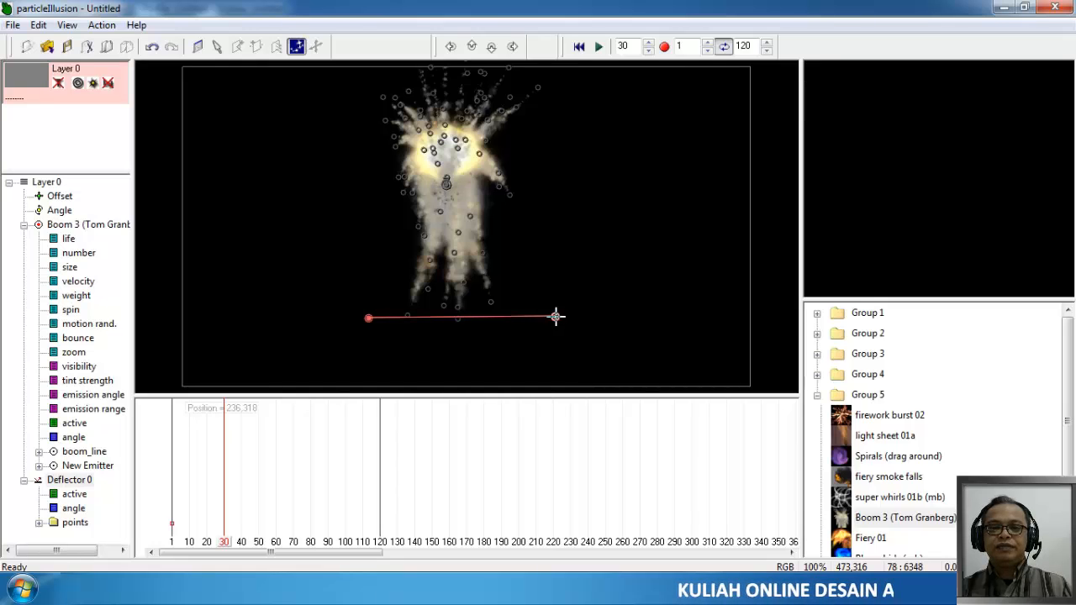
click(556, 317)
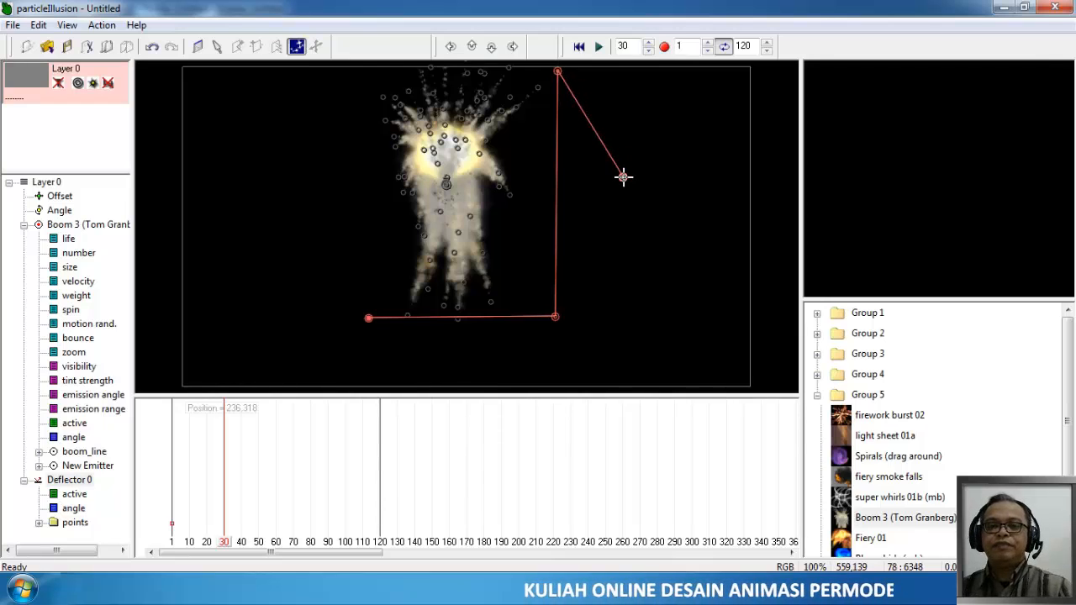
double_click(557, 81)
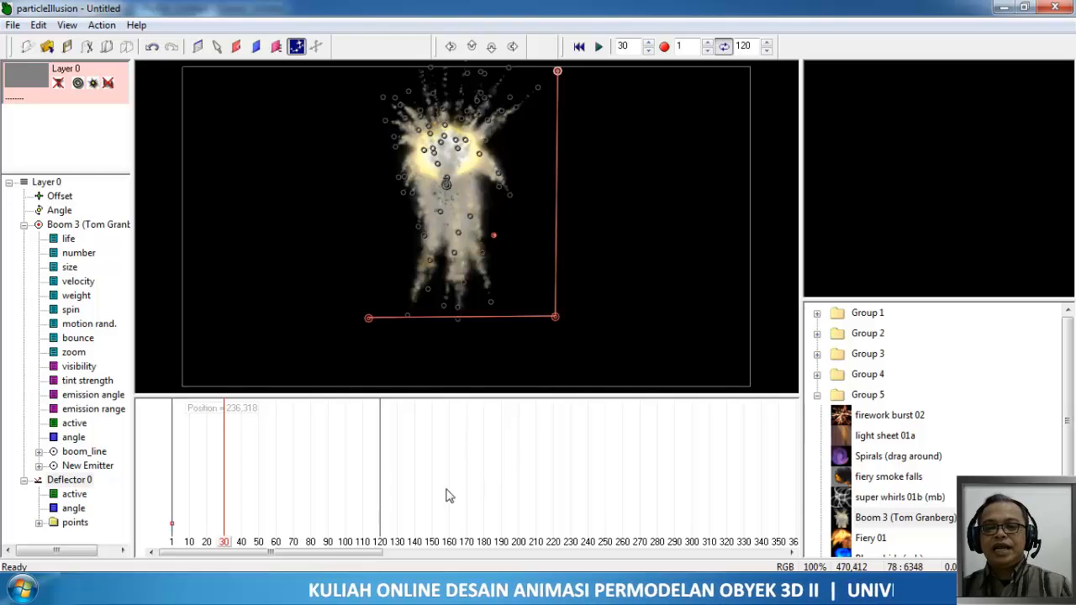
Play the animation from frame 1 to check how the particles react to the deflector, and stop playback.
drag(223, 543, 167, 551)
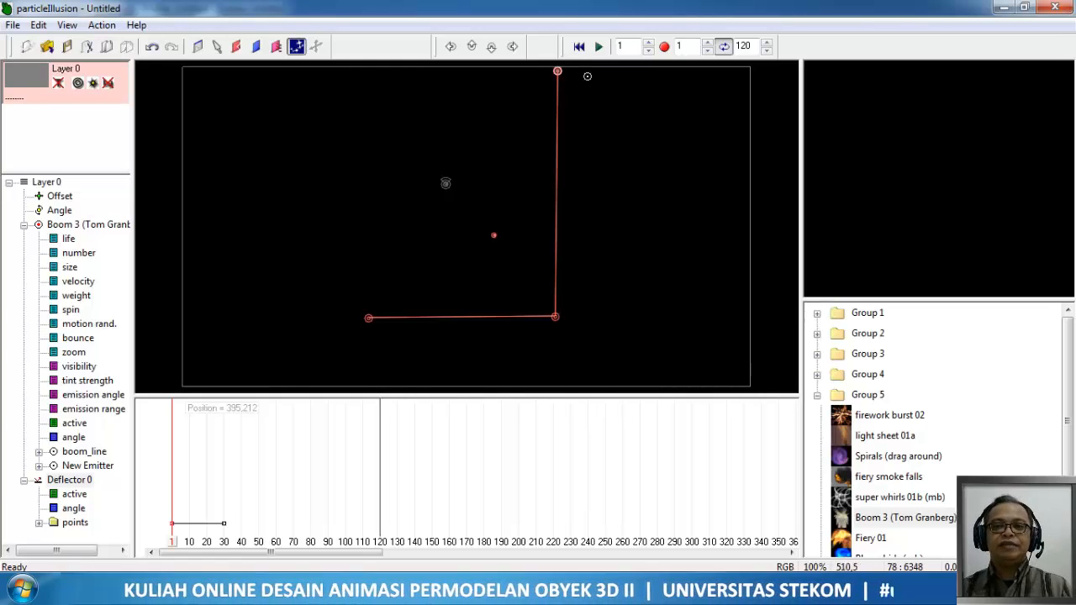
click(599, 47)
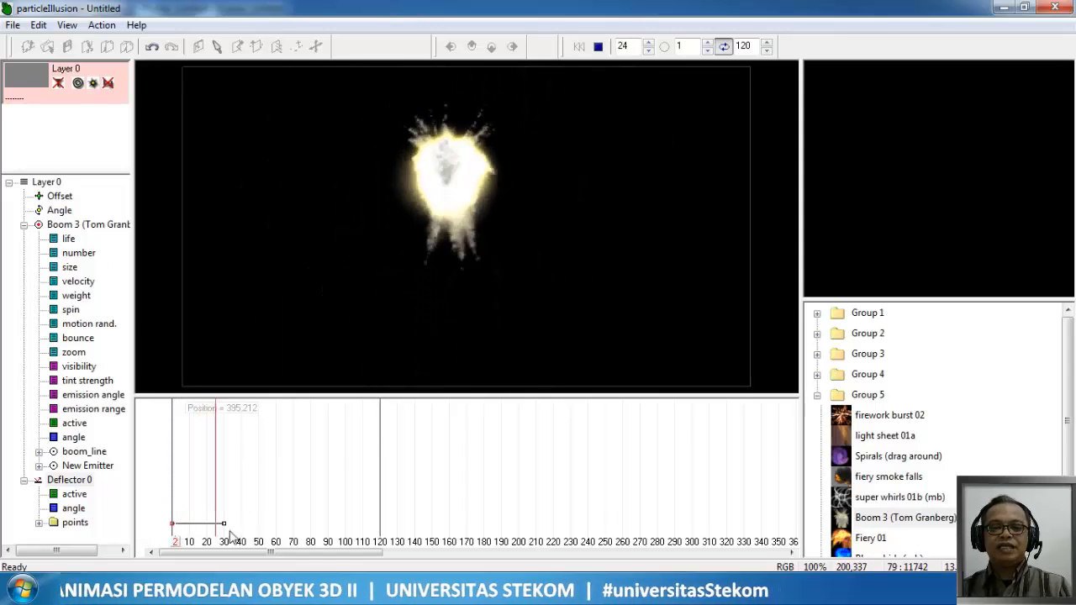
click(599, 48)
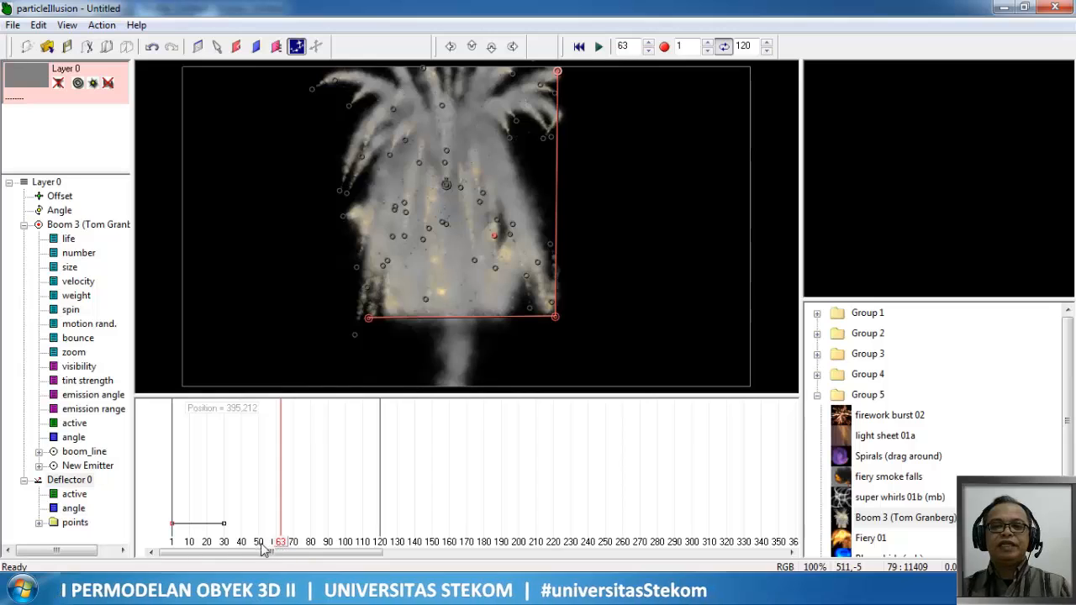
Scrub the timeline between frame 30 and frame 105 to examine how the particles bounce off the deflector.
drag(263, 548, 226, 566)
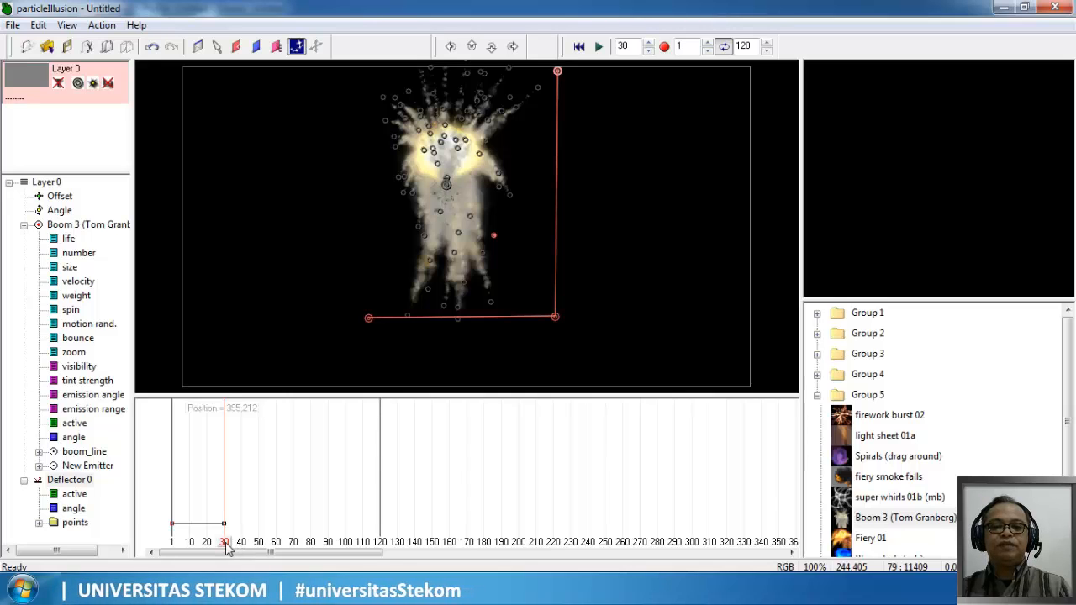
drag(225, 546, 238, 546)
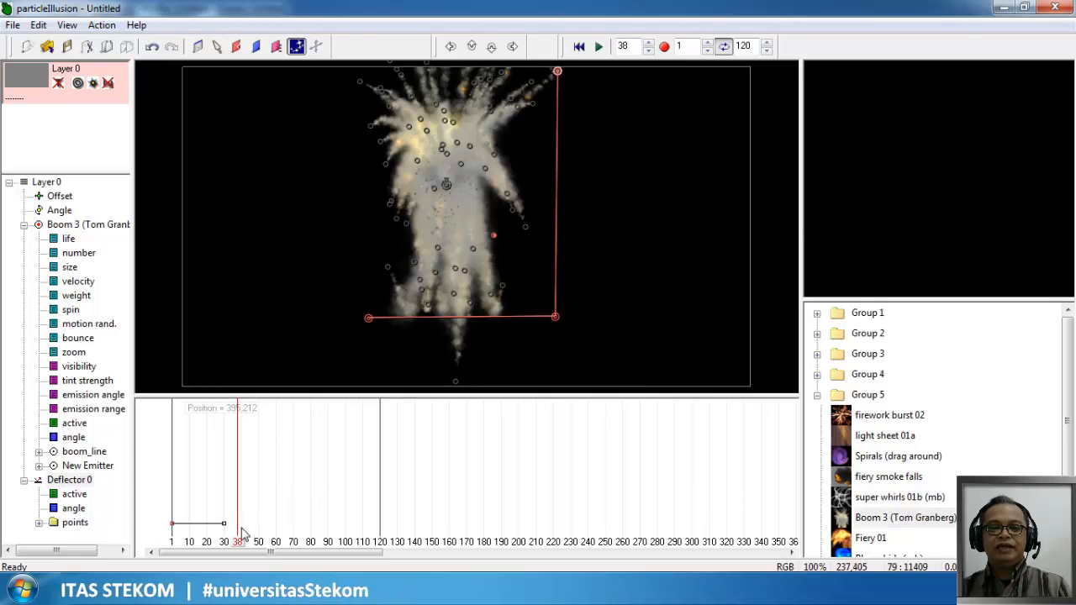
drag(240, 547, 275, 554)
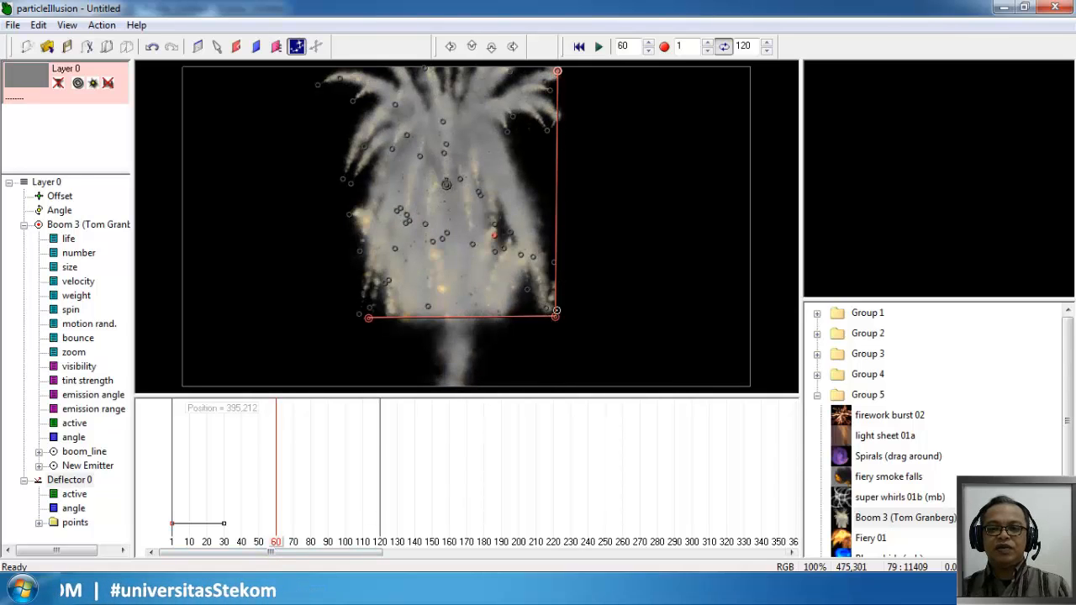
click(296, 546)
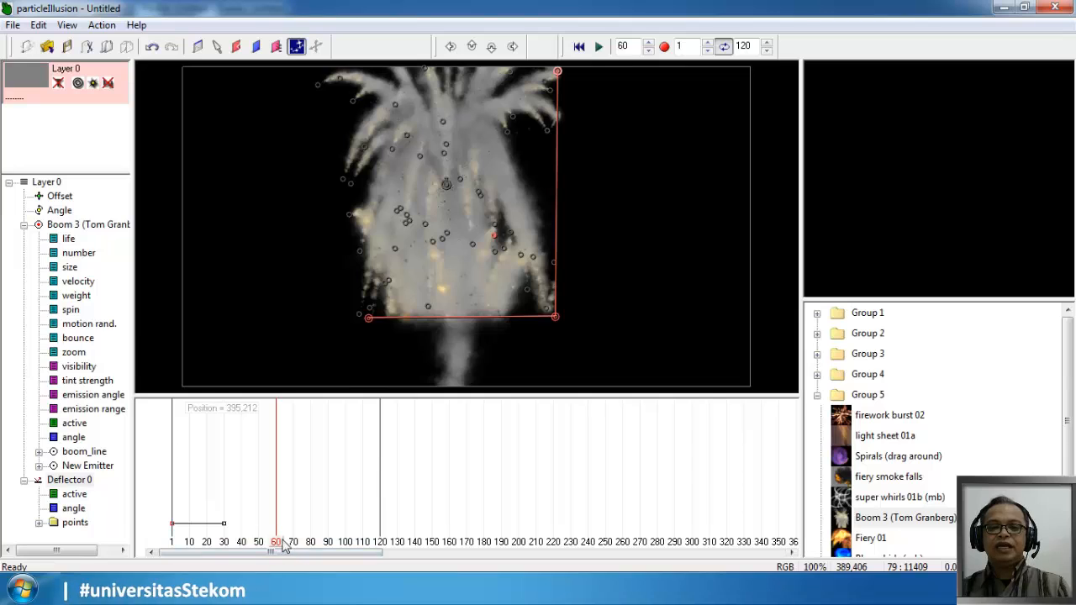
click(326, 547)
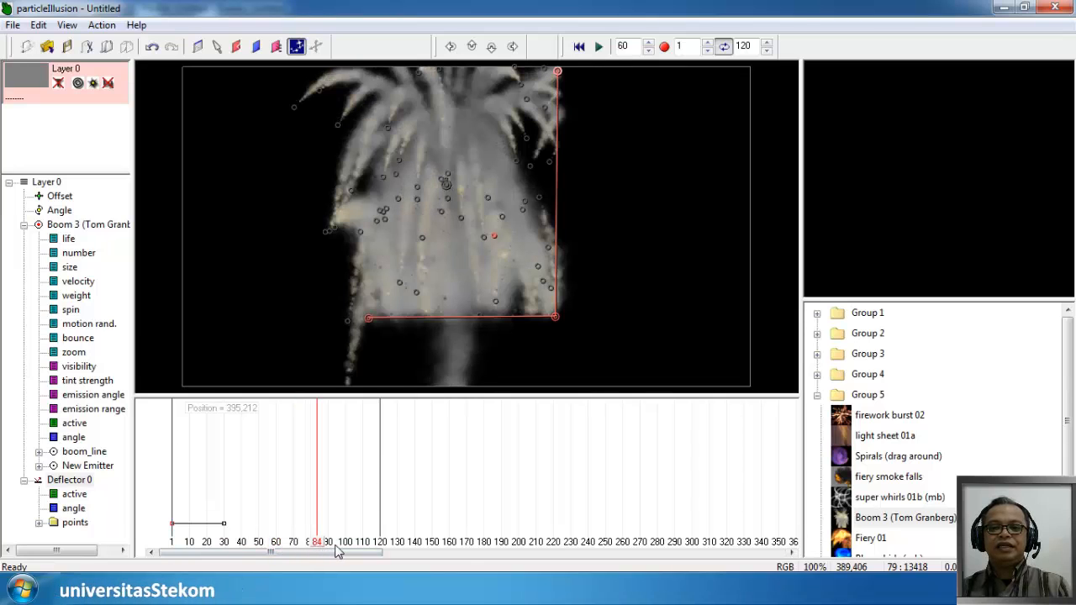
click(343, 546)
click(302, 546)
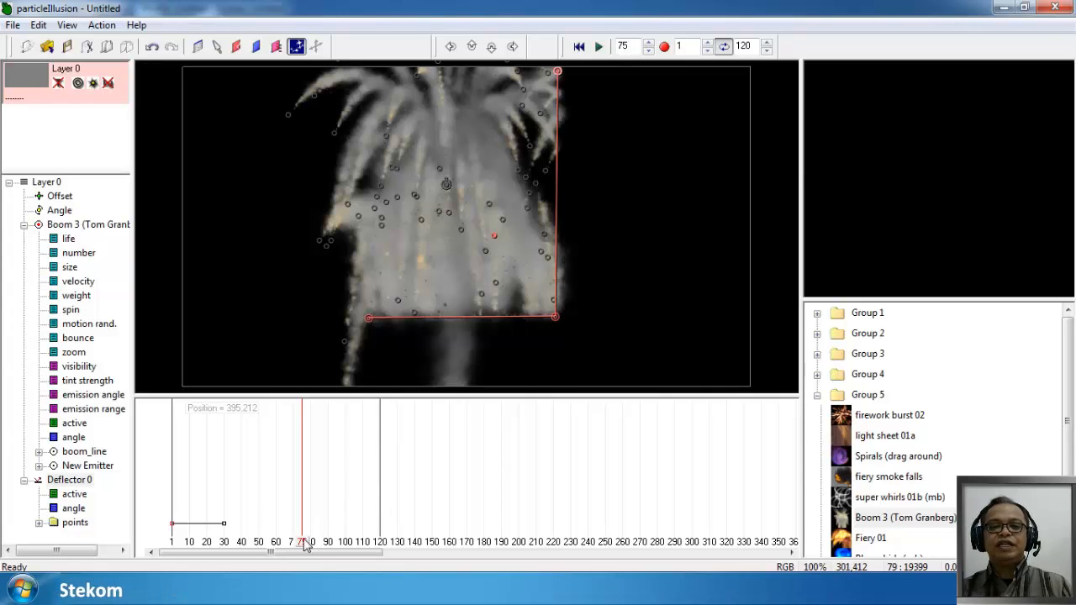
click(340, 546)
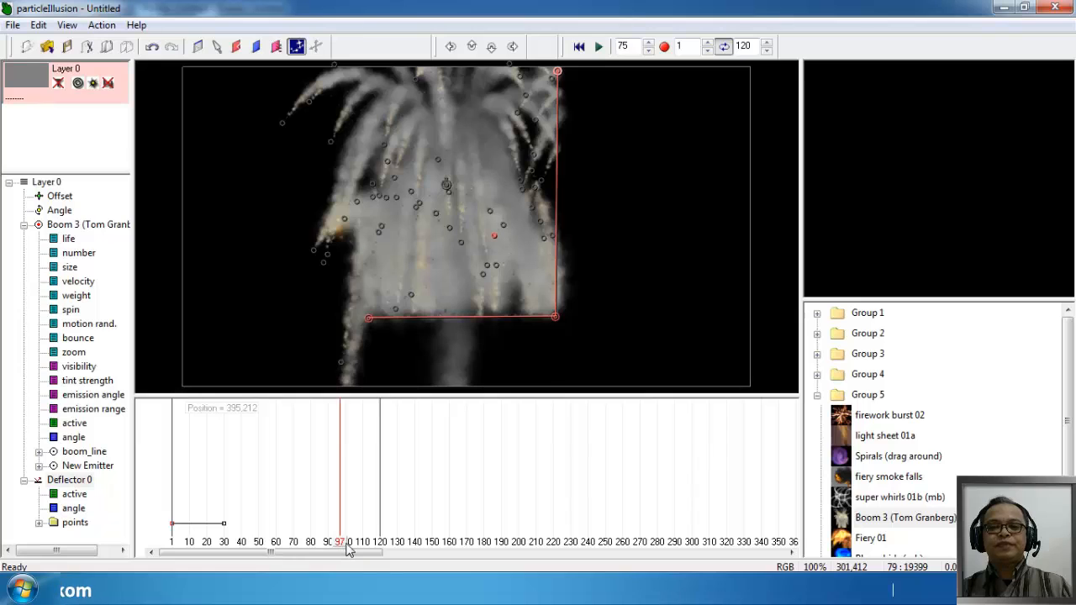
drag(349, 548, 355, 548)
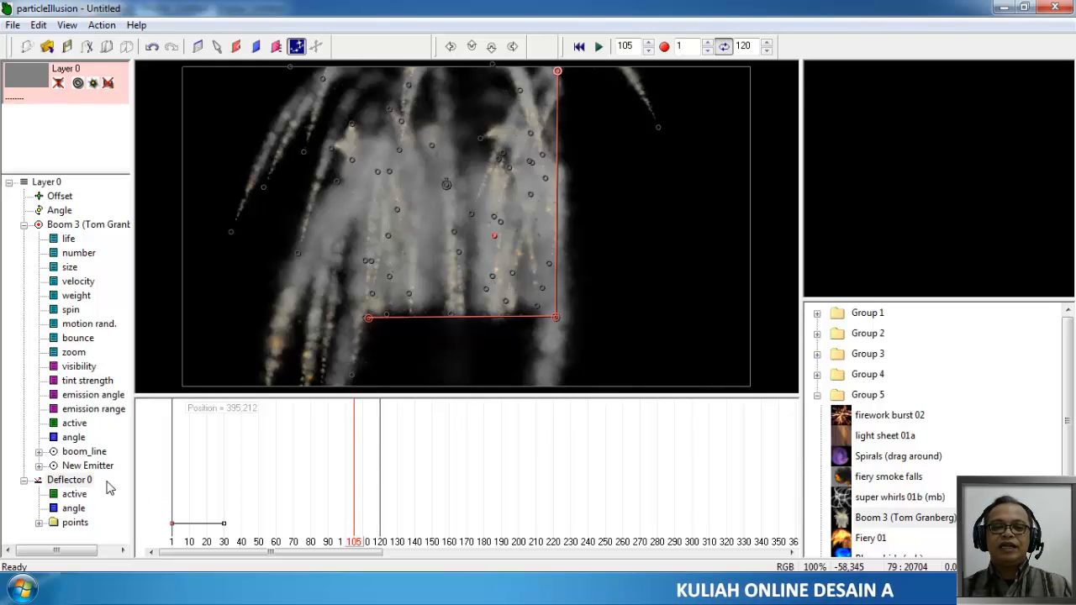
Collapse the Boom 3 properties and examine points 1, 2 and 3 of Deflector 0 in the hierarchy.
click(39, 522)
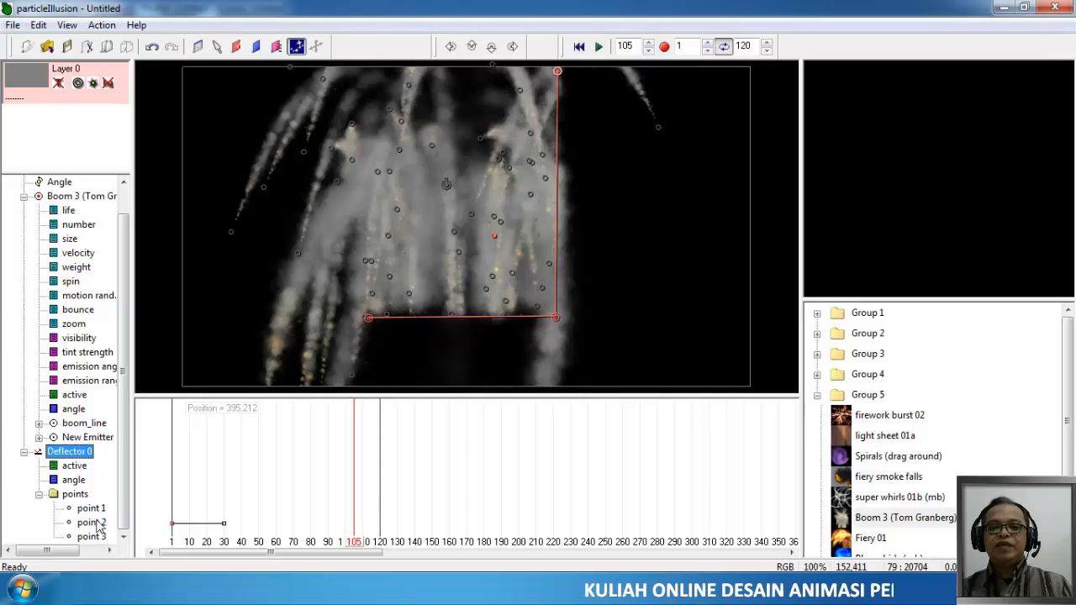
click(40, 495)
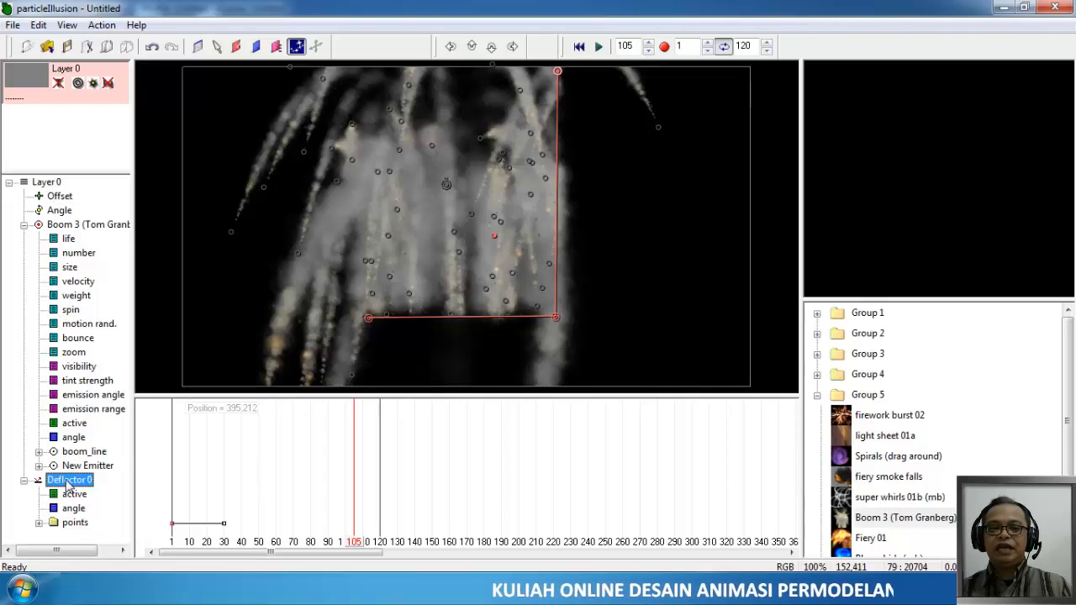
click(24, 225)
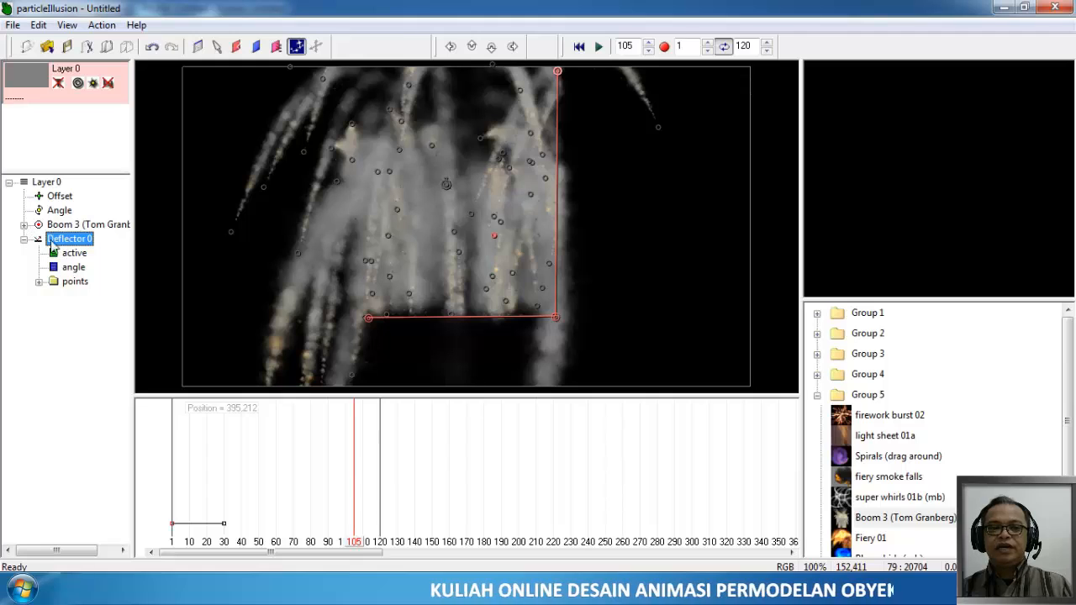
click(39, 281)
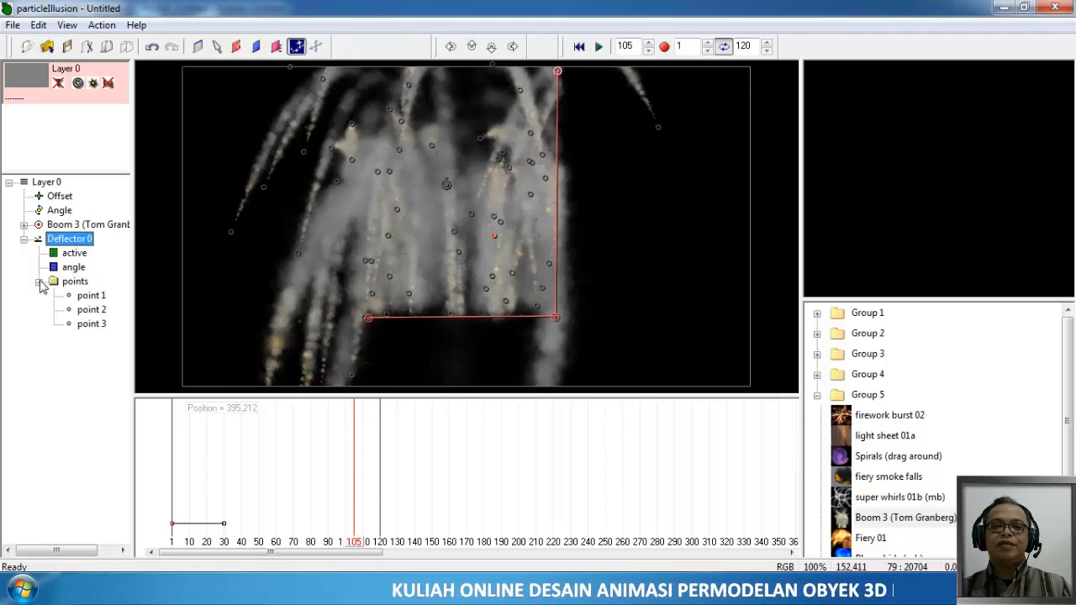
click(100, 298)
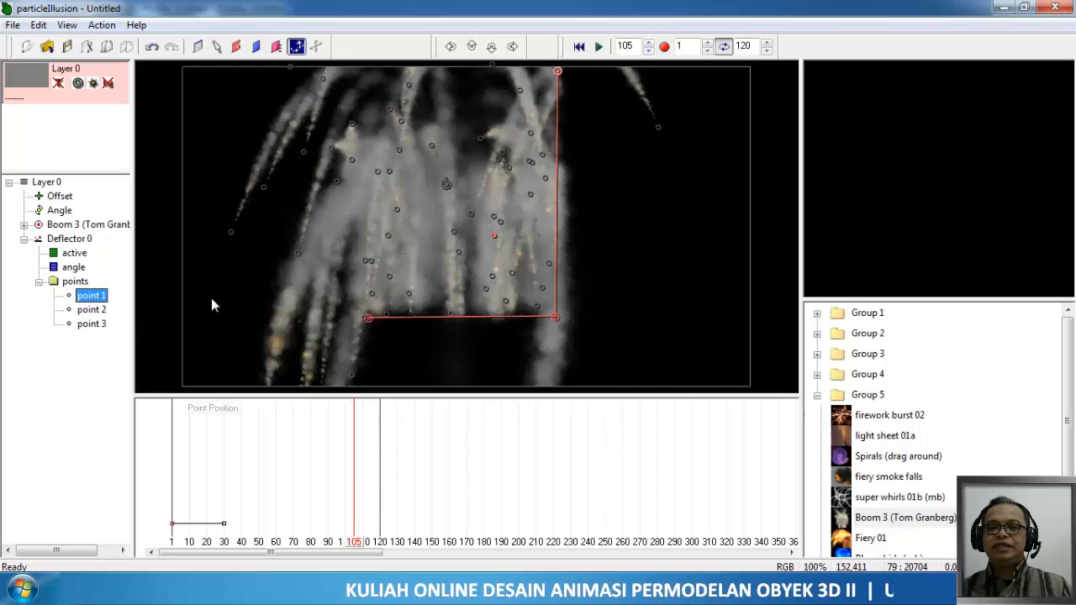
click(106, 310)
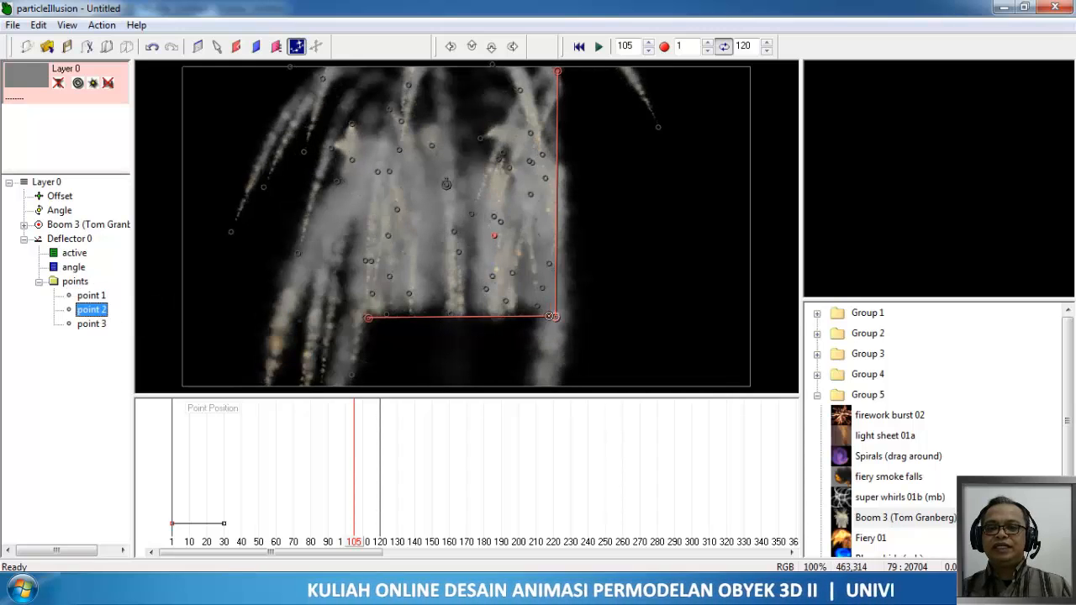
click(102, 325)
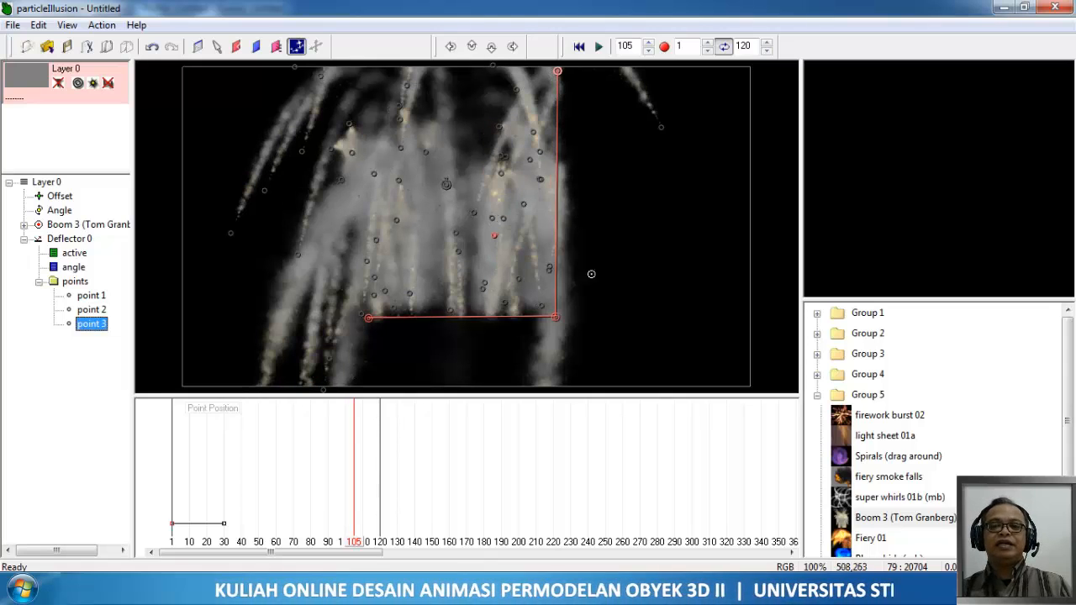
click(77, 285)
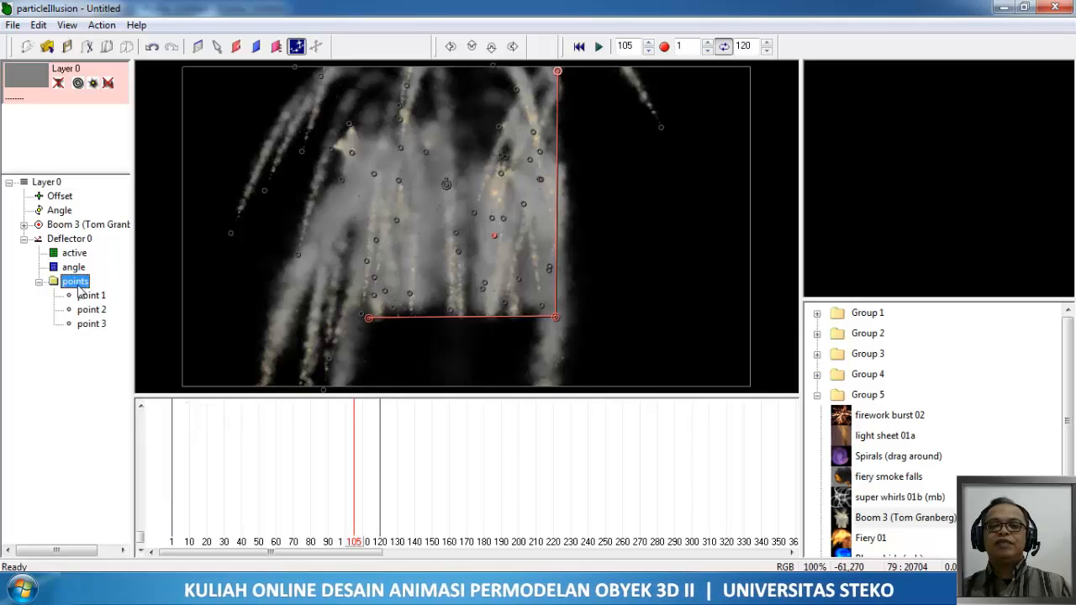
click(69, 239)
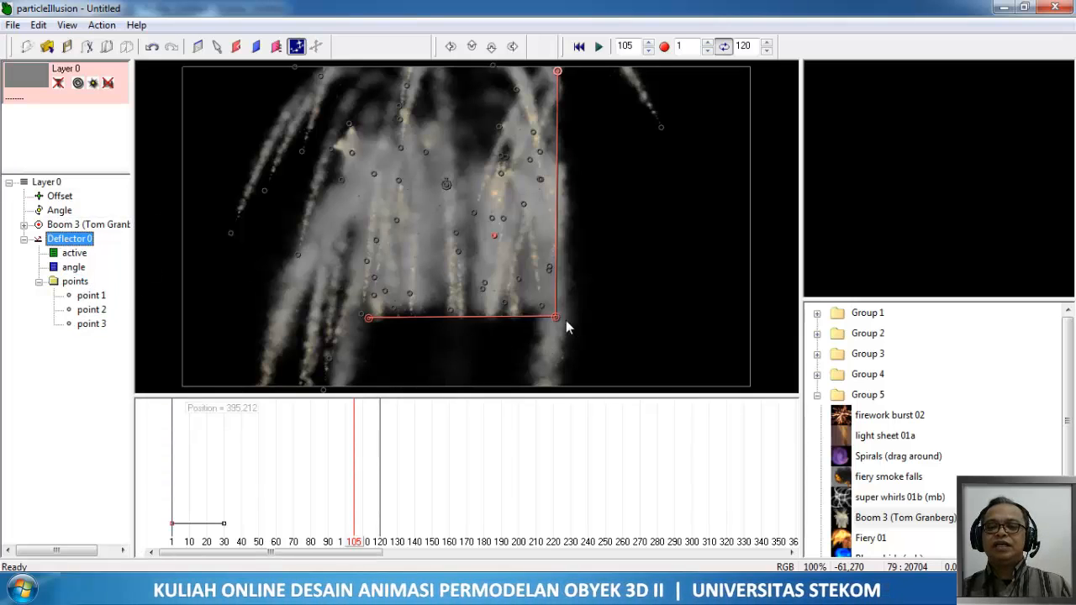
At frame 105, move the deflector's upper end point down to about 530,283, right of its corner, and activate the Select tool.
mouse_move(556, 316)
mouse_down()
mouse_move(565, 339)
mouse_move(552, 335)
mouse_up()
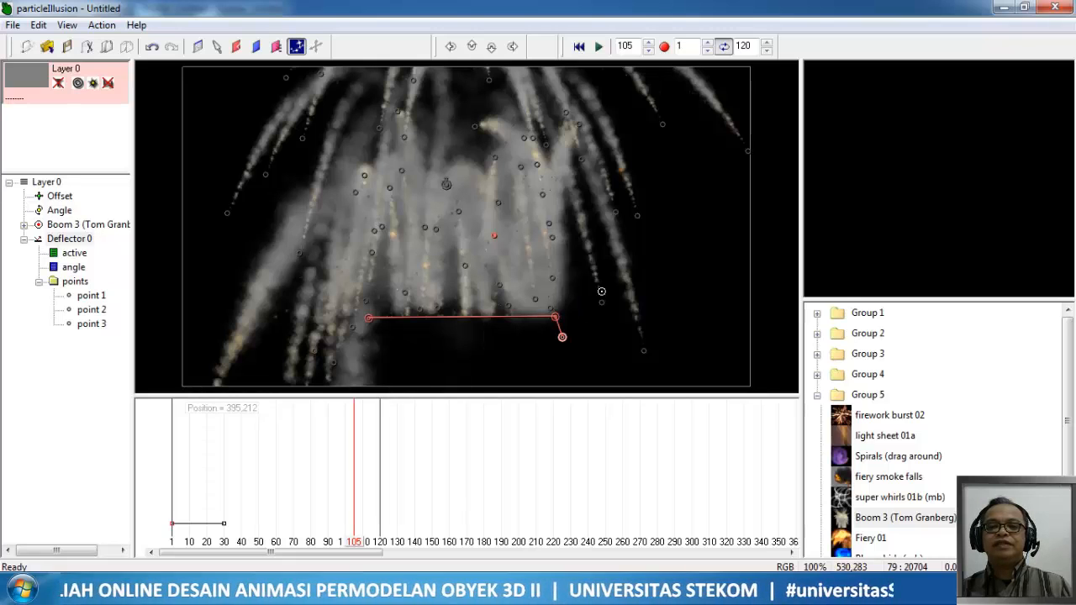
drag(563, 337, 601, 291)
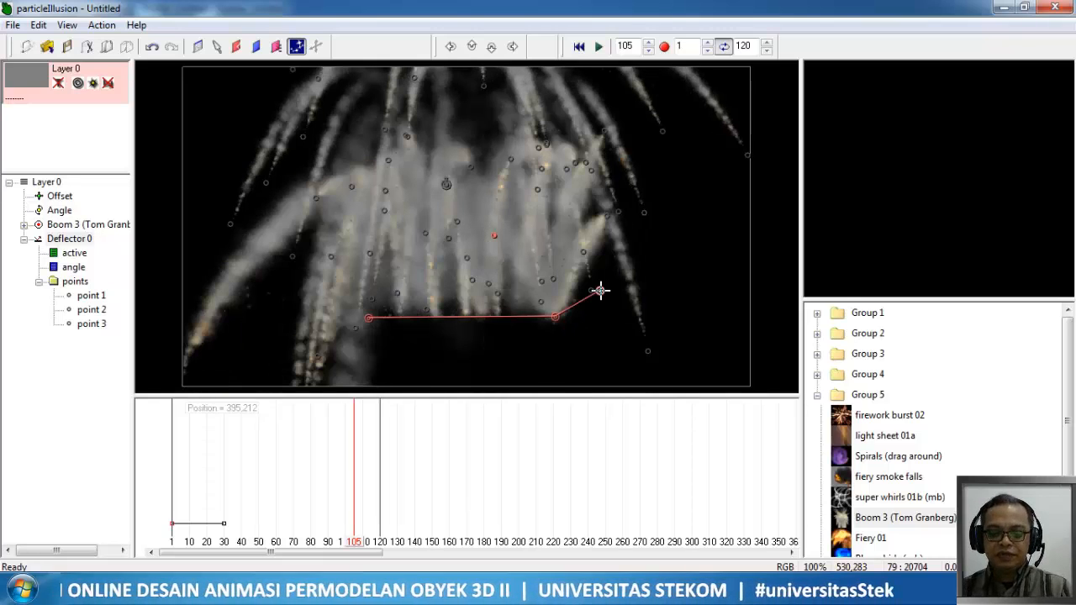
click(217, 46)
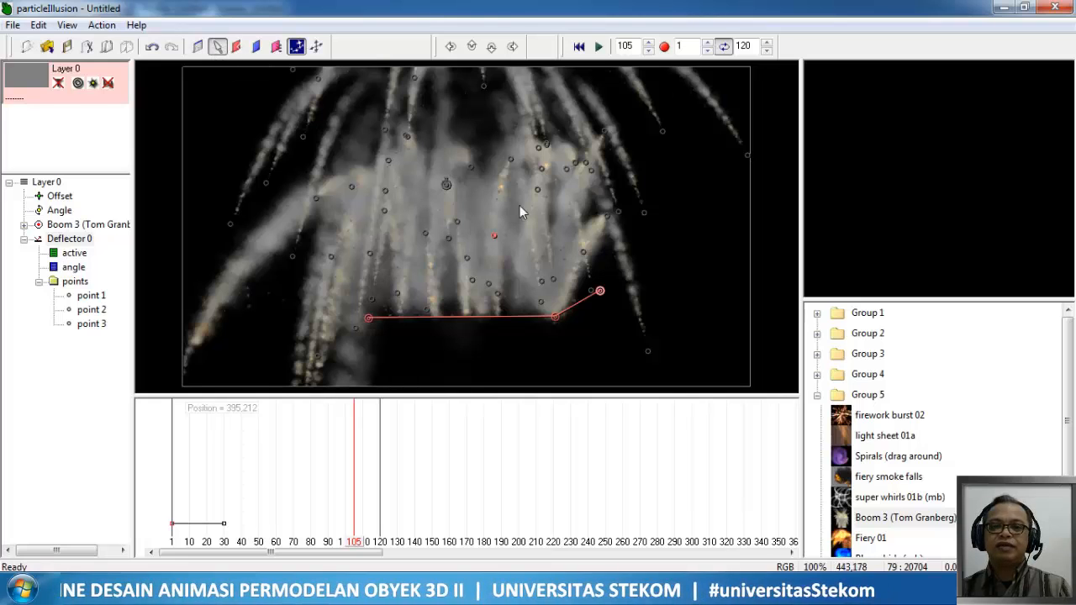
At frame 105, move Deflector 0's point 3 up near the stage's upper edge, slightly right of its corner, and hide the particles.
click(602, 293)
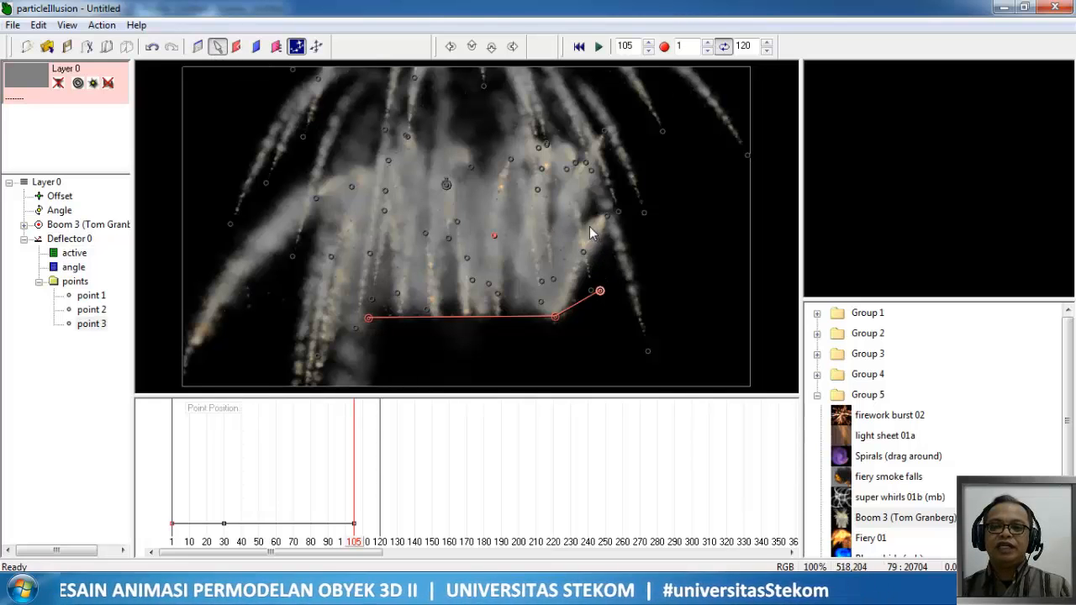
drag(601, 291, 588, 223)
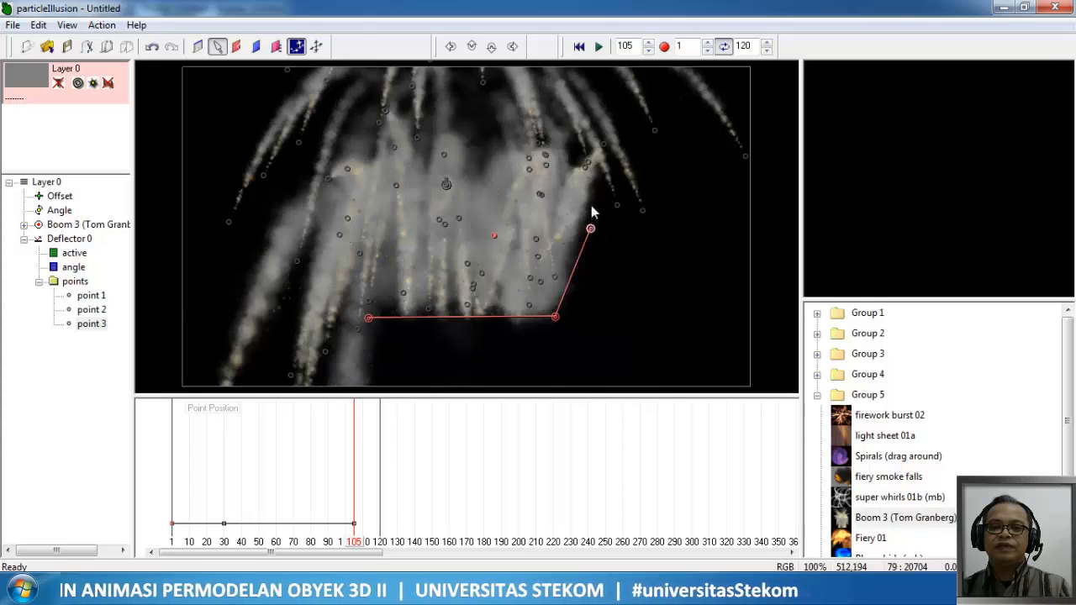
drag(591, 162, 569, 111)
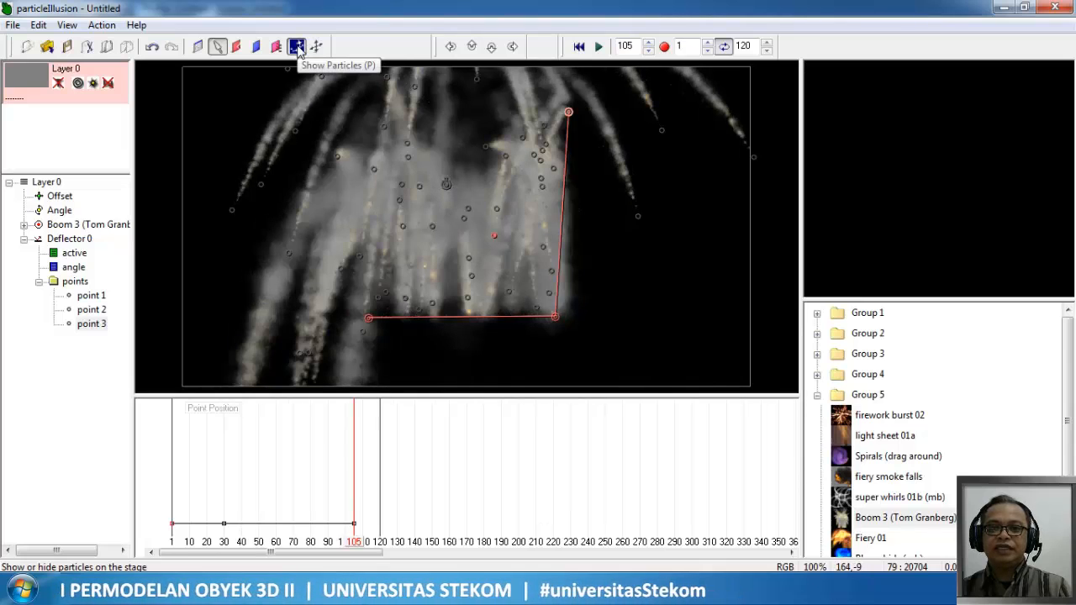
click(297, 47)
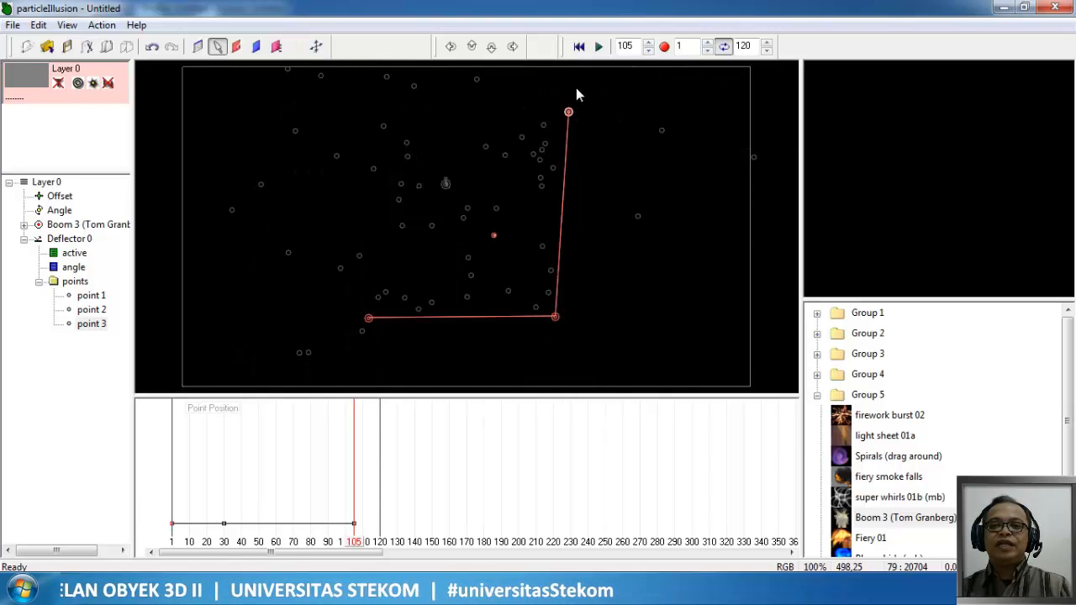
click(576, 88)
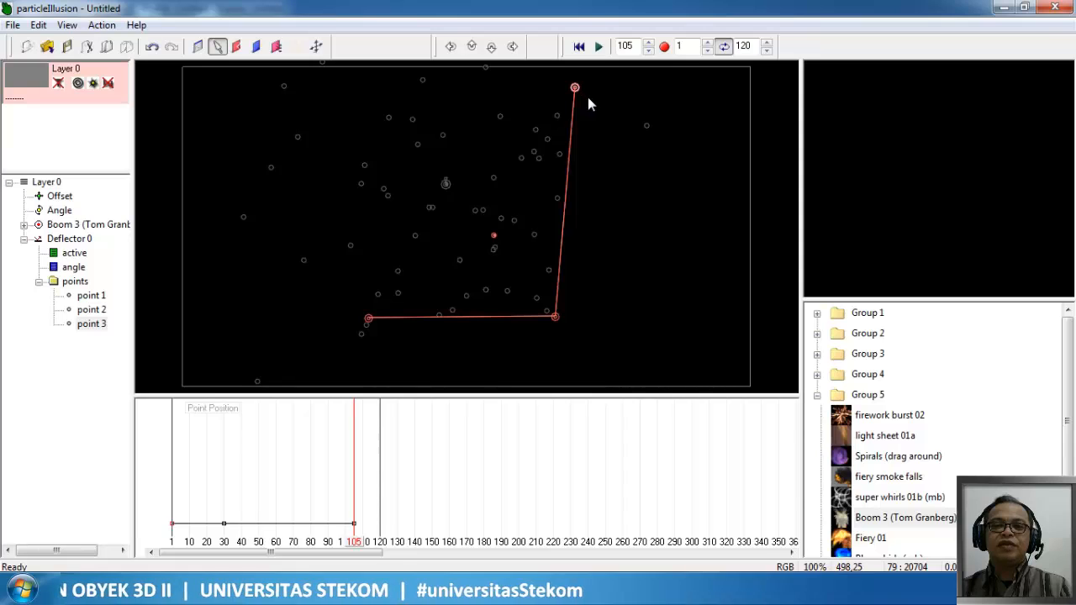
click(588, 97)
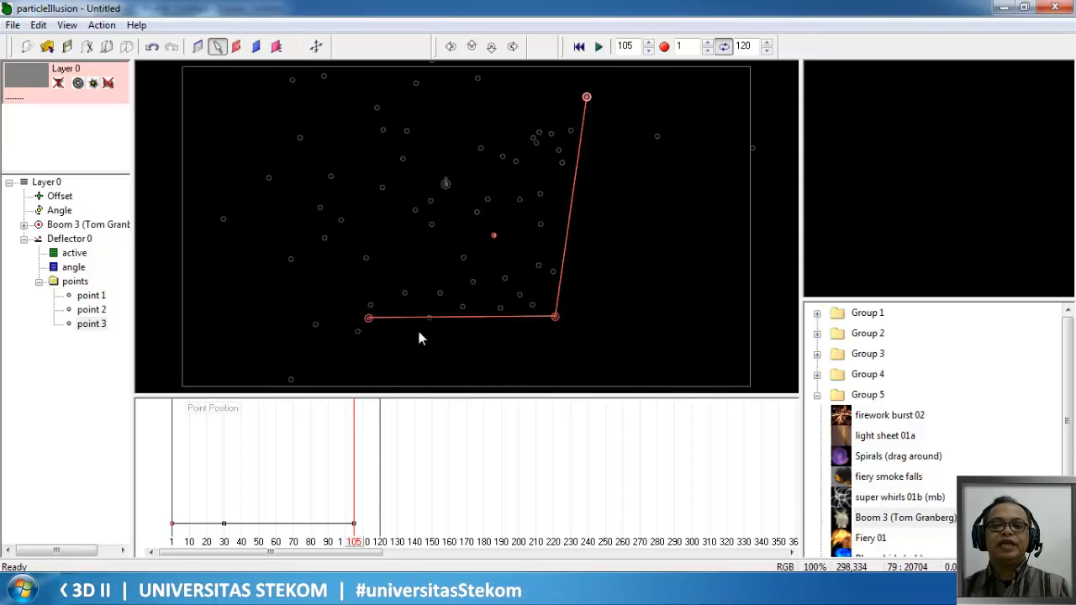
Try moving the deflector's corner, point 2, left and down to about 436,359 at frame 105, and undo the moves.
click(556, 317)
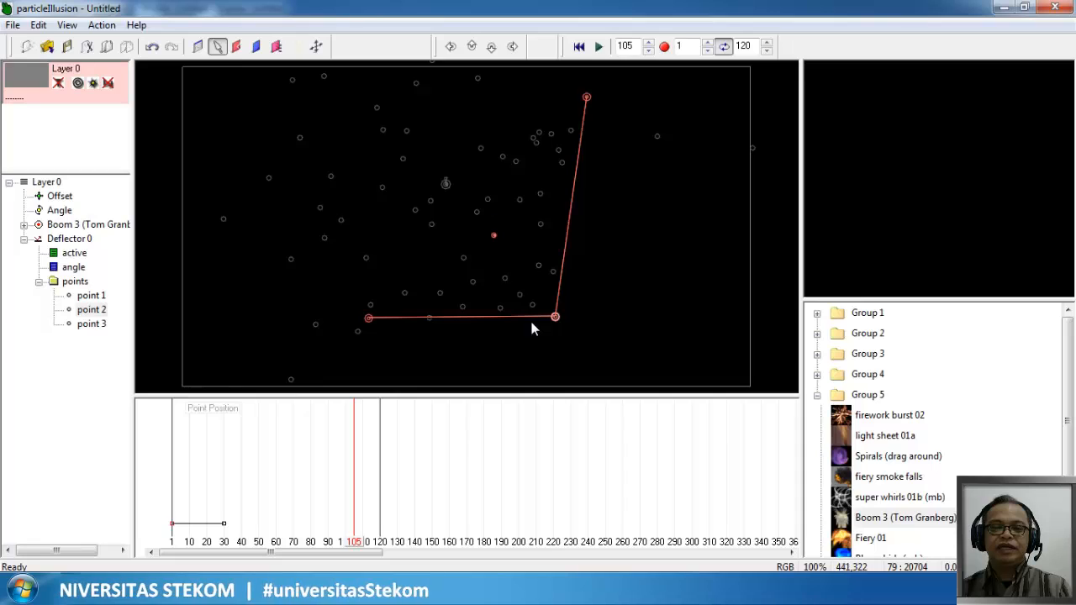
drag(555, 317, 530, 322)
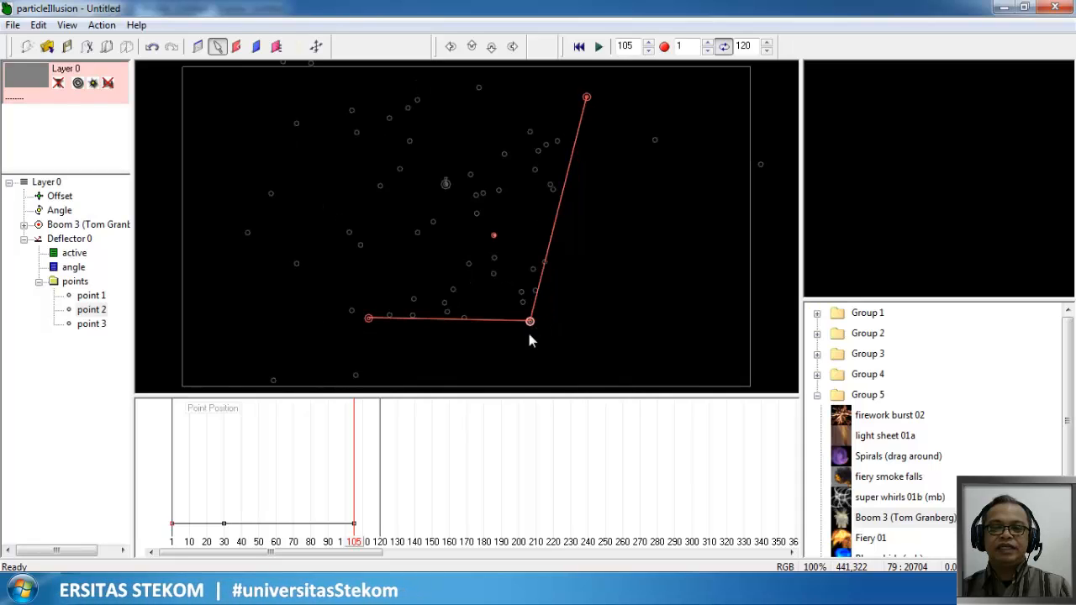
click(527, 351)
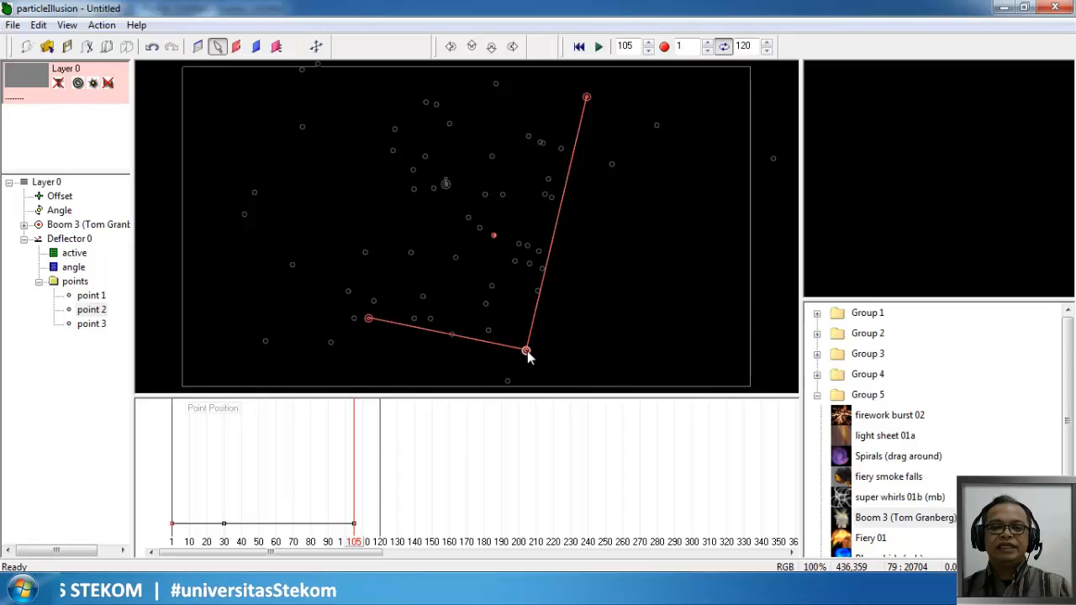
key(ctrl+z)
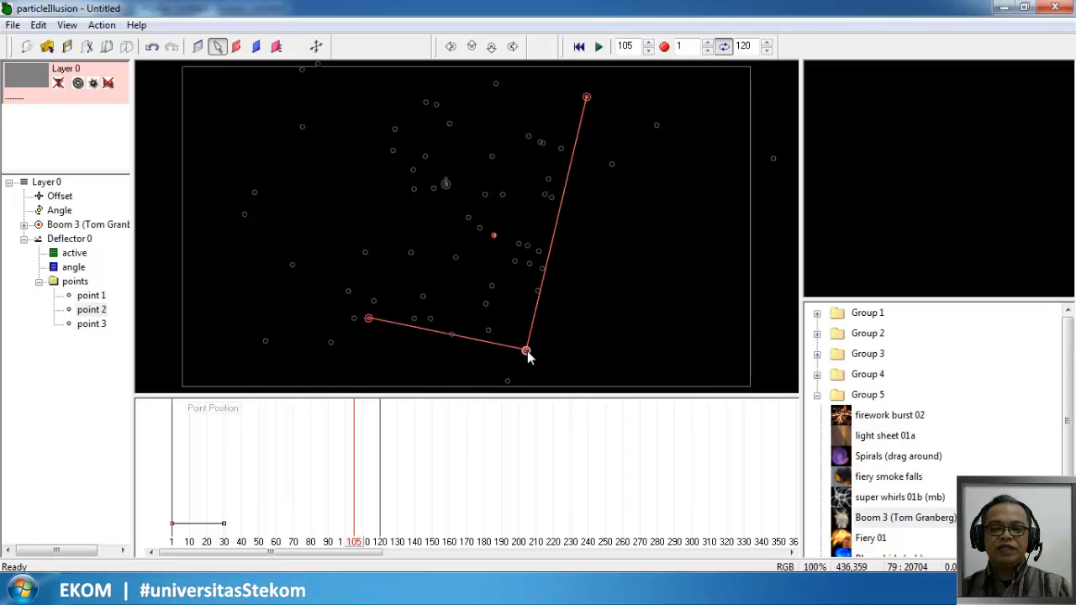
key(ctrl+z)
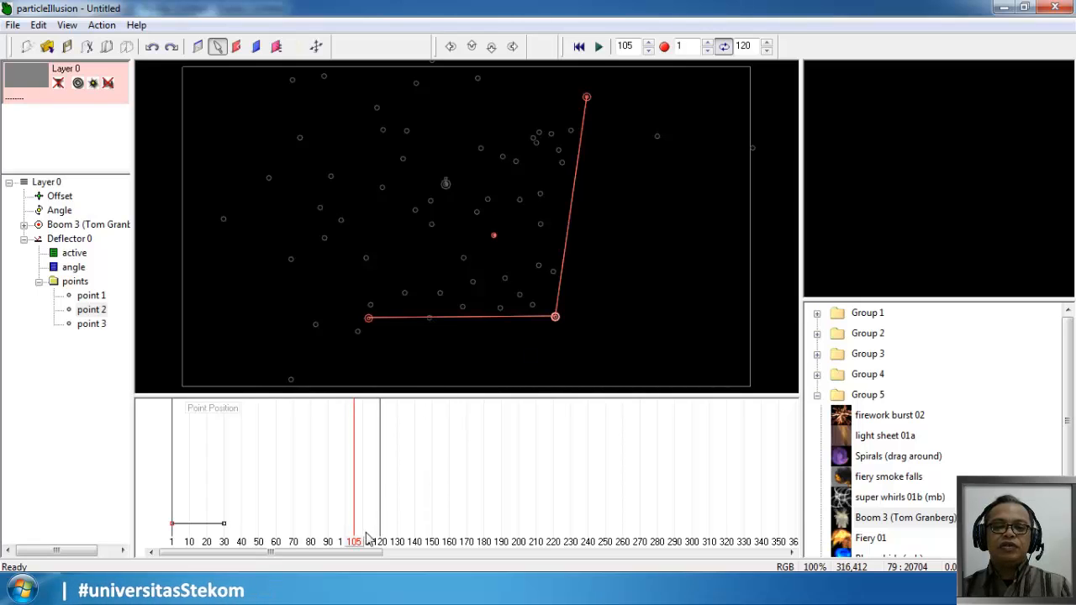
Select Deflector 0, go to frame 30, and move point 3 right to about 583,20.
click(278, 545)
click(81, 283)
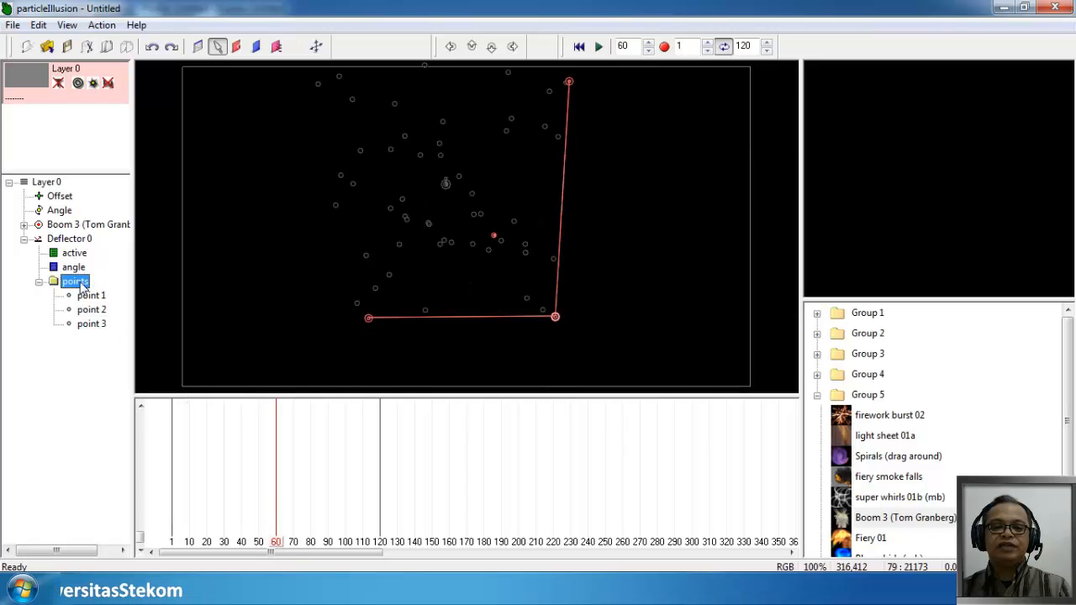
click(86, 241)
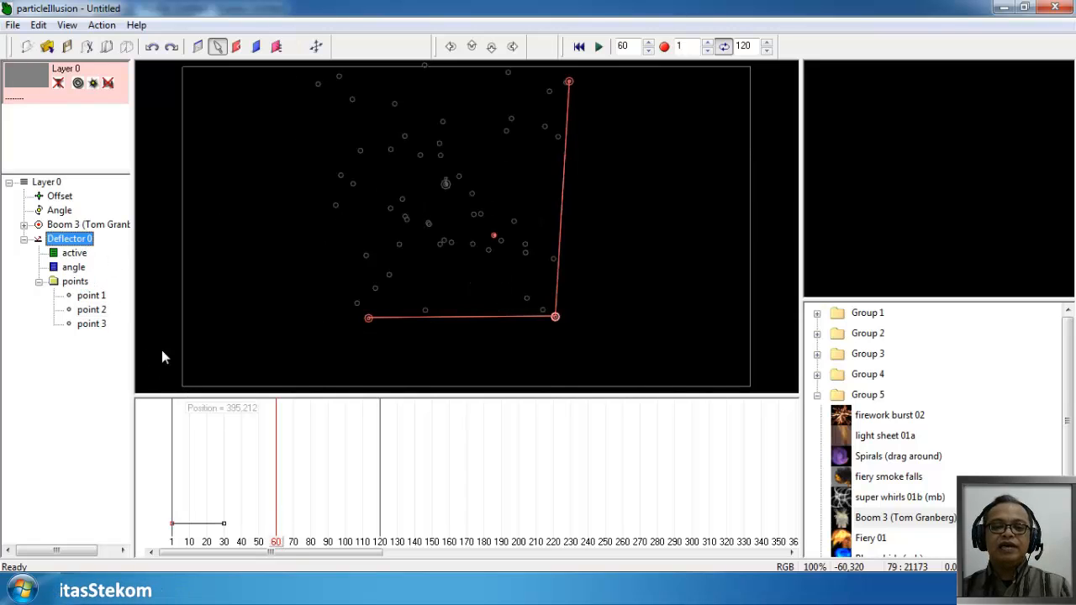
click(269, 545)
drag(238, 543, 223, 538)
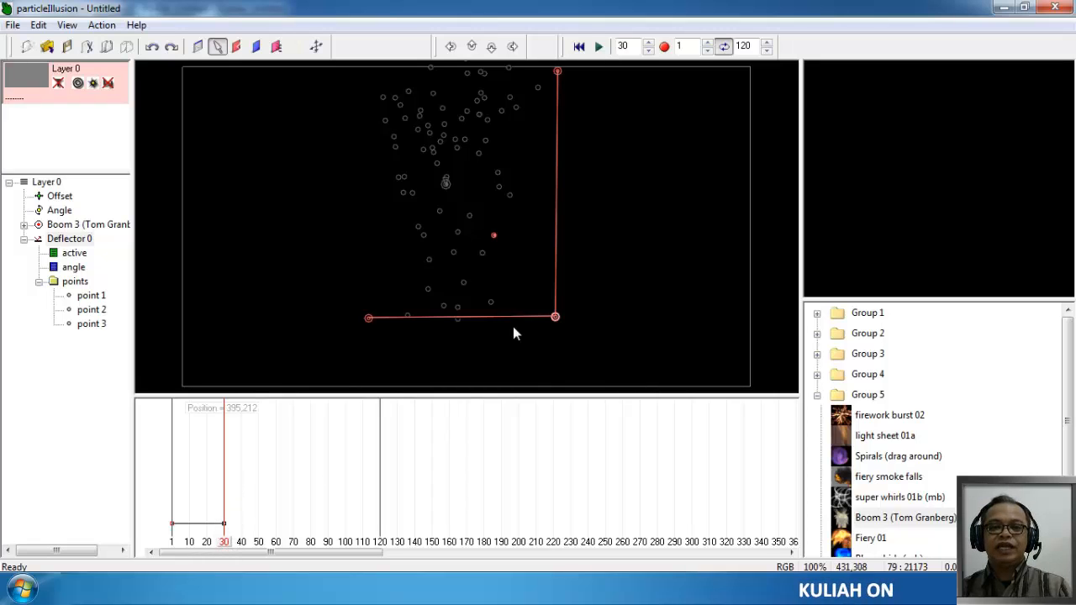
drag(558, 73, 652, 90)
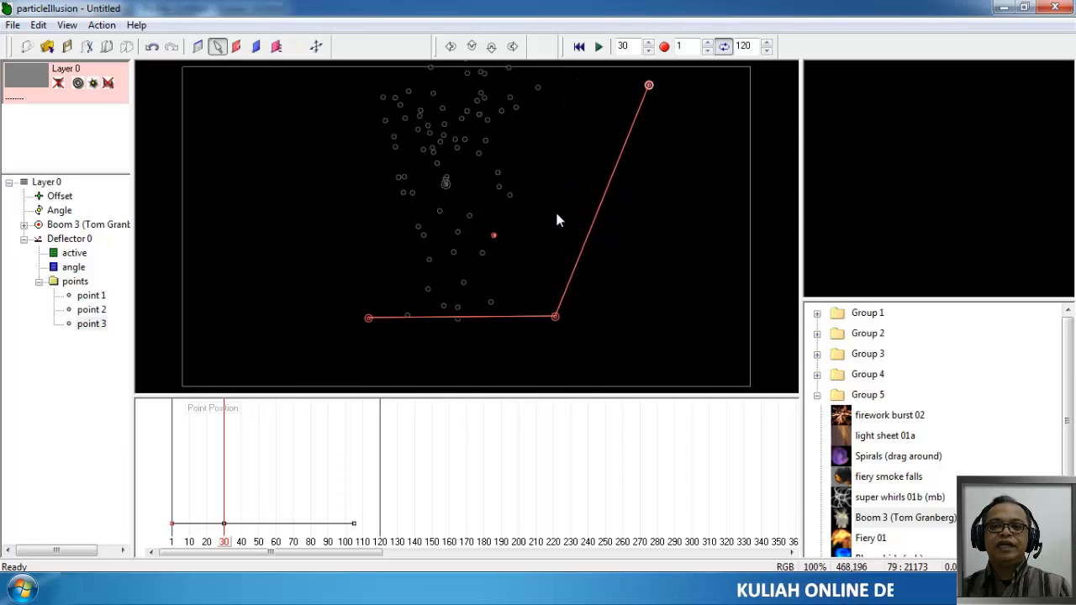
At frame 30, move point 1 left to about 140,318 and point 2 down-left to about 436,359, undoing any stray emitter.
click(369, 319)
drag(328, 319, 295, 321)
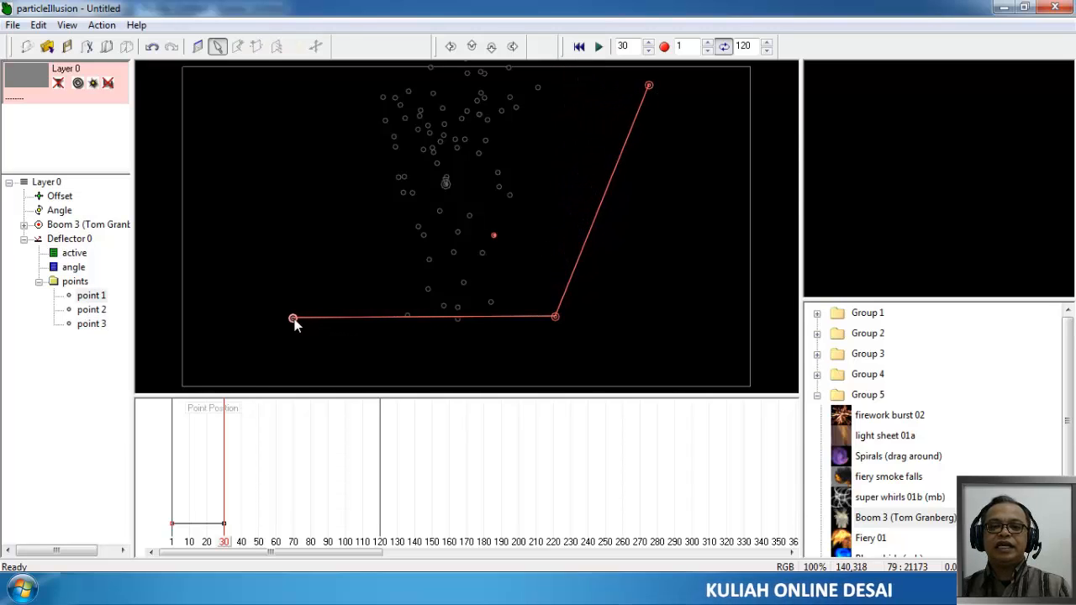
click(554, 346)
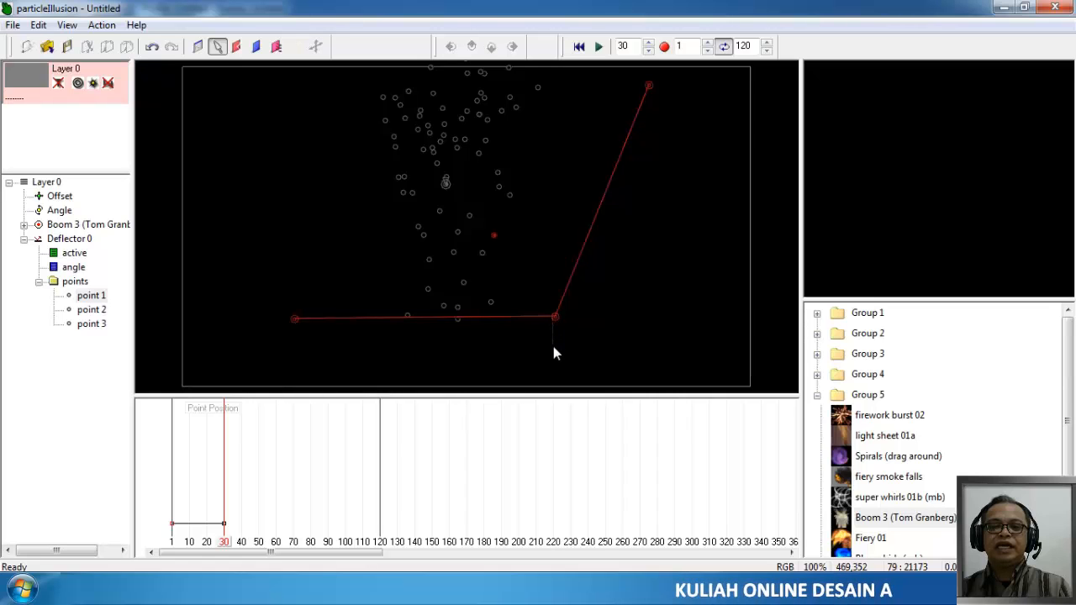
click(565, 335)
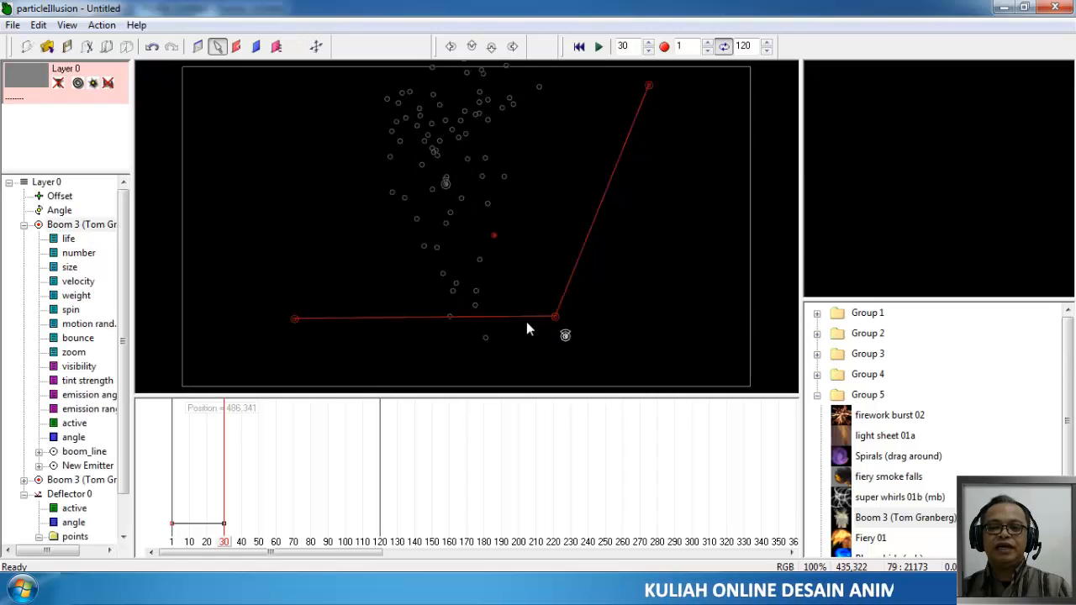
key(ctrl+z)
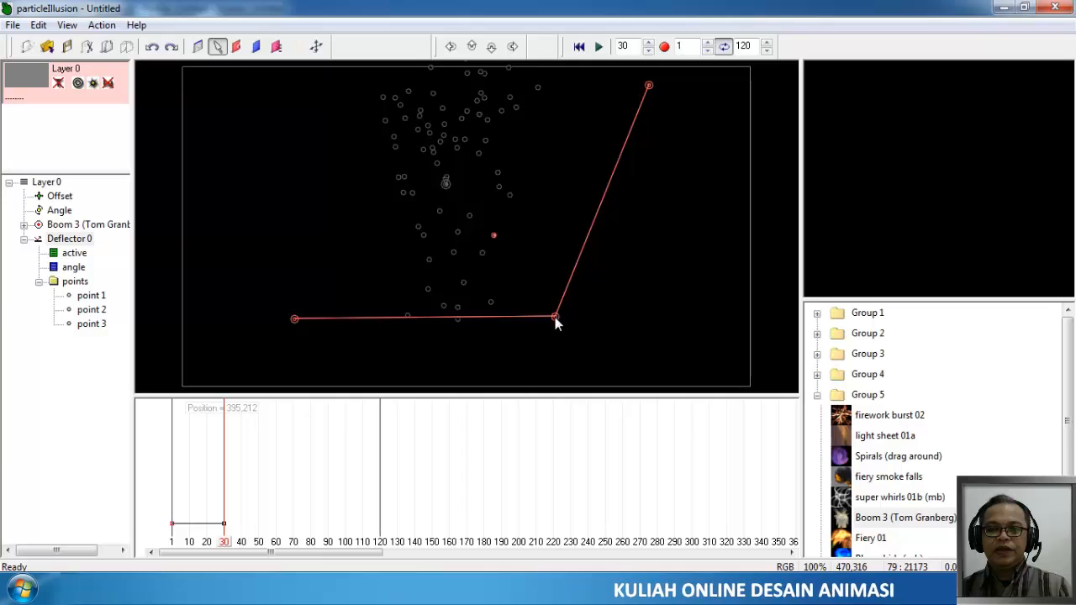
drag(555, 318, 529, 353)
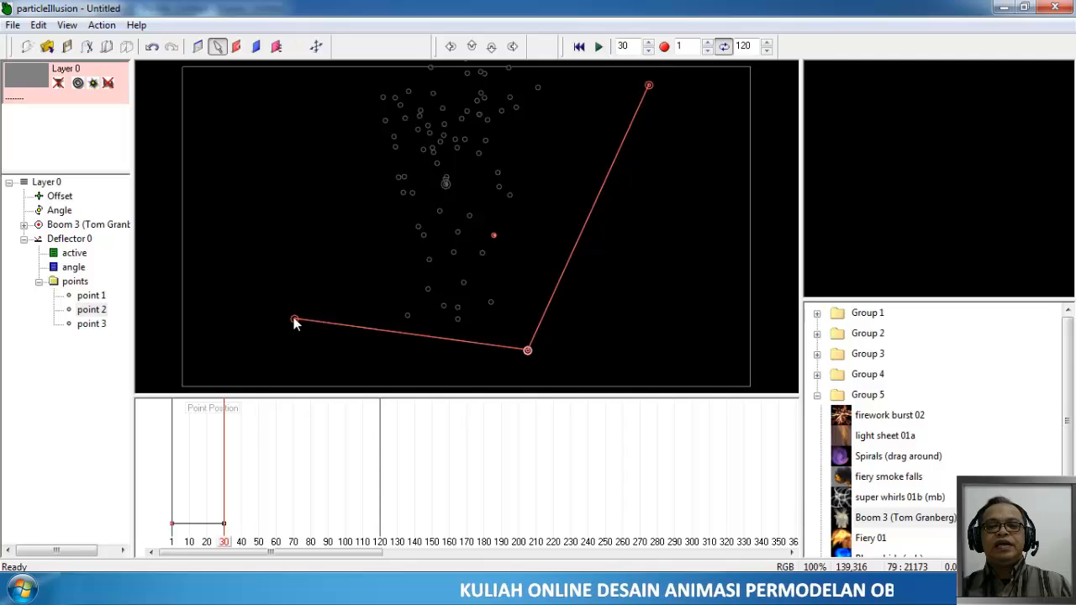
Reshape Deflector 0 into an L at frame 30, with point 1 at about 146,31, point 2 below it and point 3 level with point 2.
drag(294, 321, 299, 95)
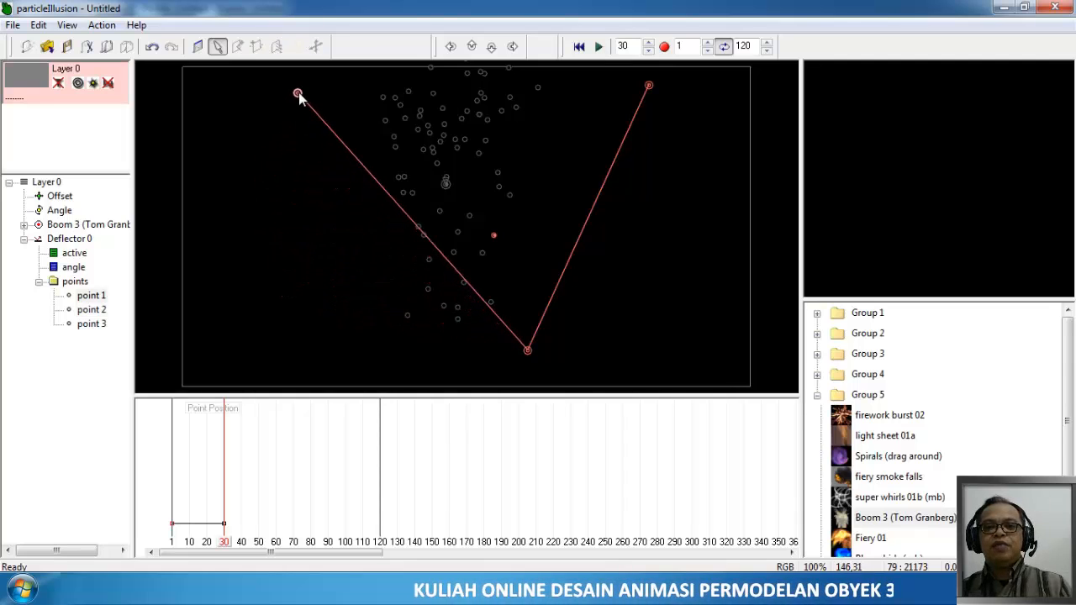
click(501, 355)
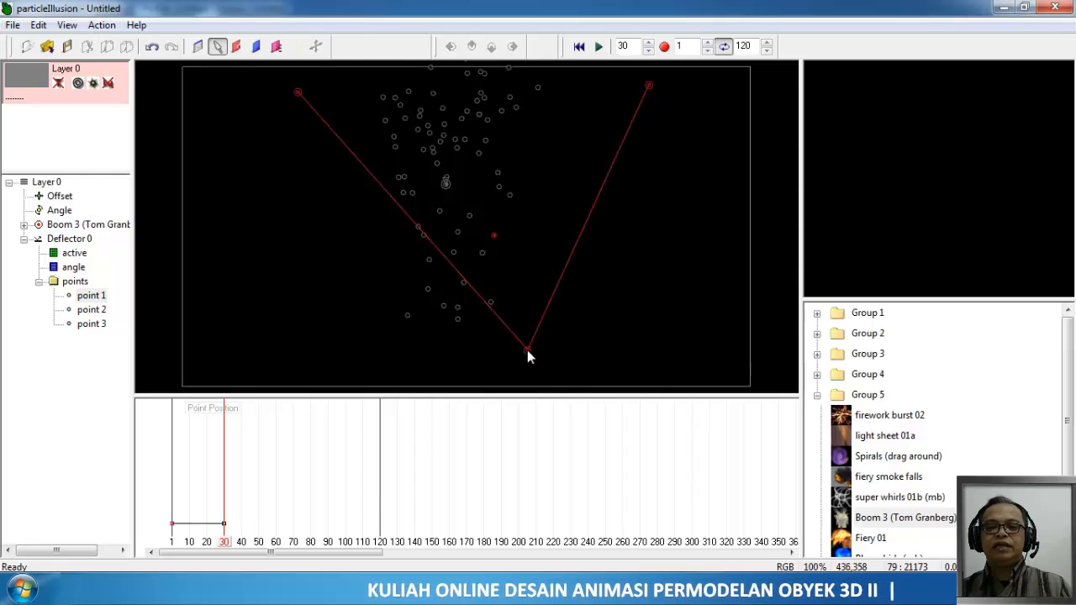
drag(527, 350, 310, 338)
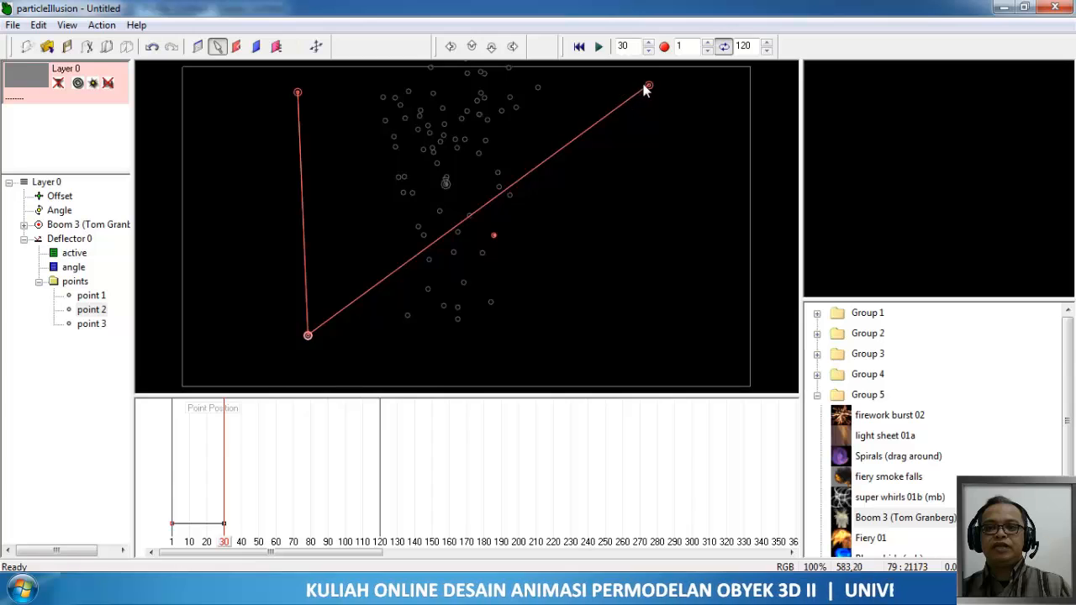
drag(646, 91, 569, 336)
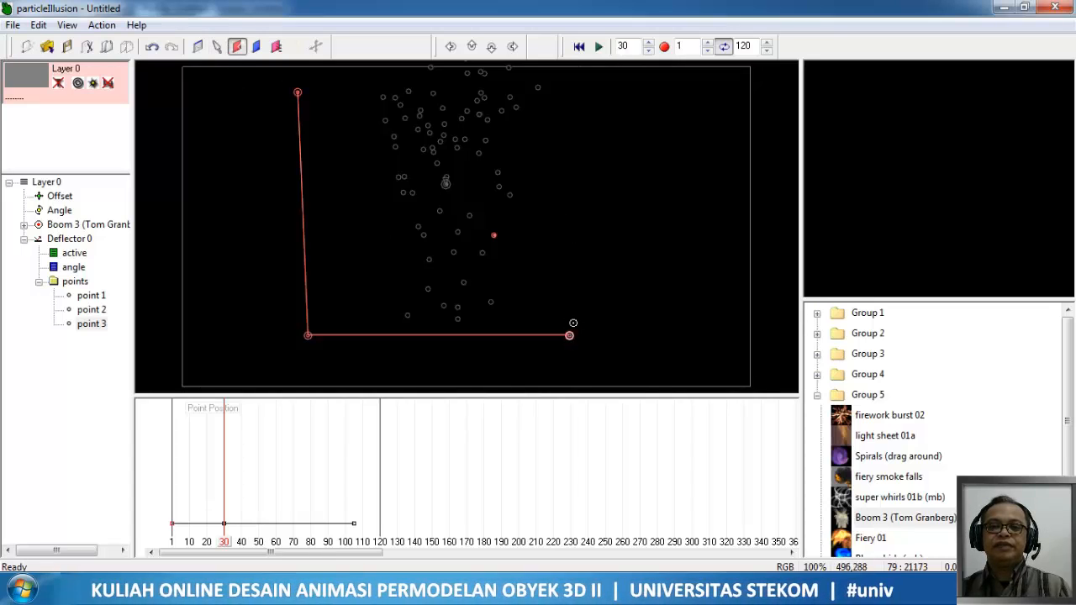
Add a second deflector from about 524,34 down to the right end of the first one at about 490,341.
click(595, 94)
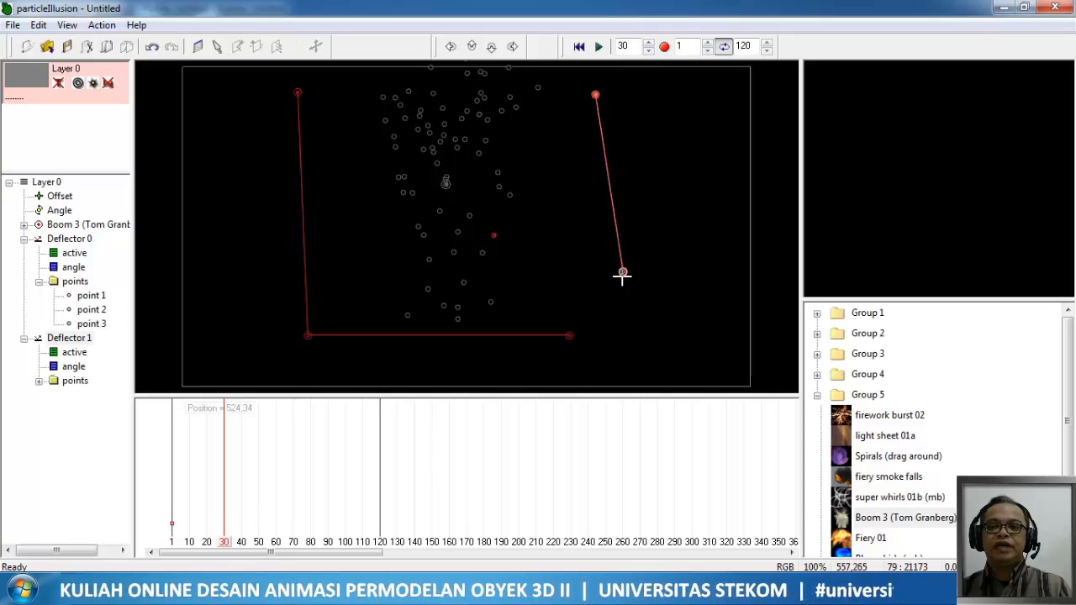
click(569, 335)
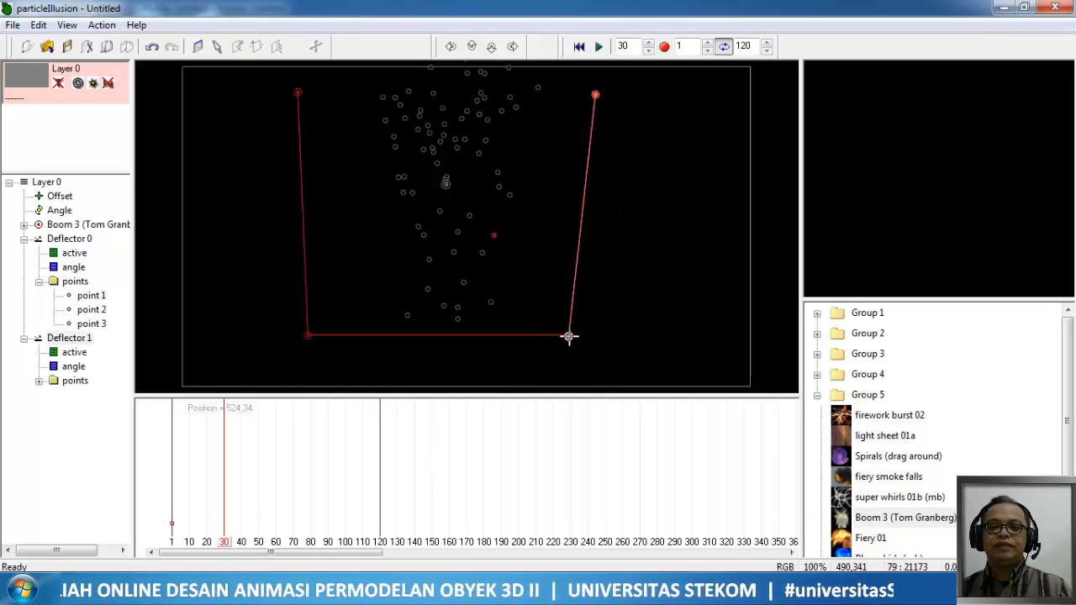
right_click(620, 323)
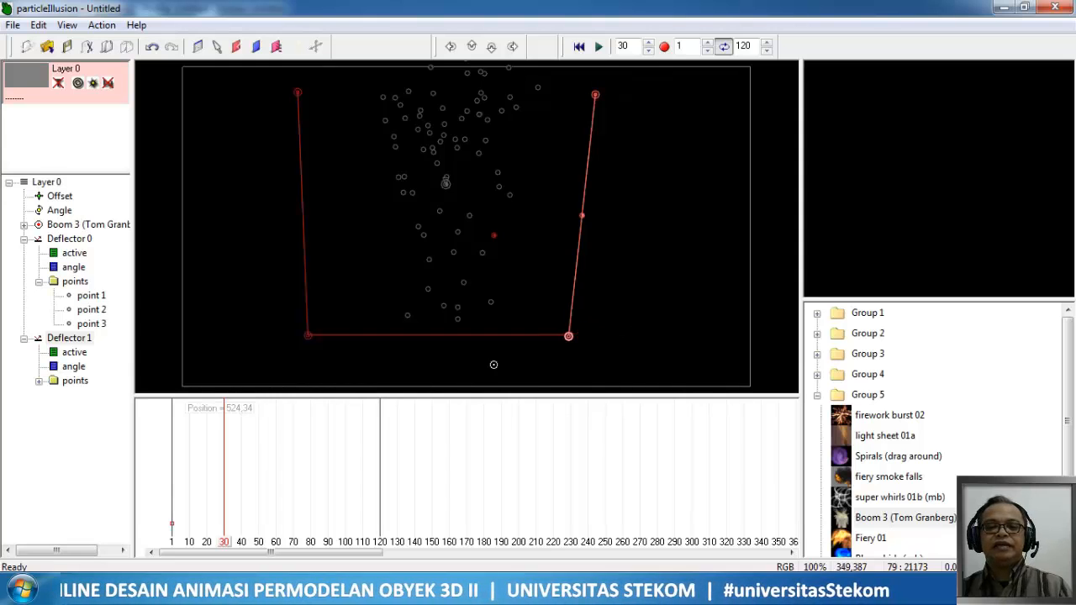
Play the animation from frame 1 to examine how the particles react to the two deflectors, and stop playback.
click(205, 545)
drag(203, 545, 167, 547)
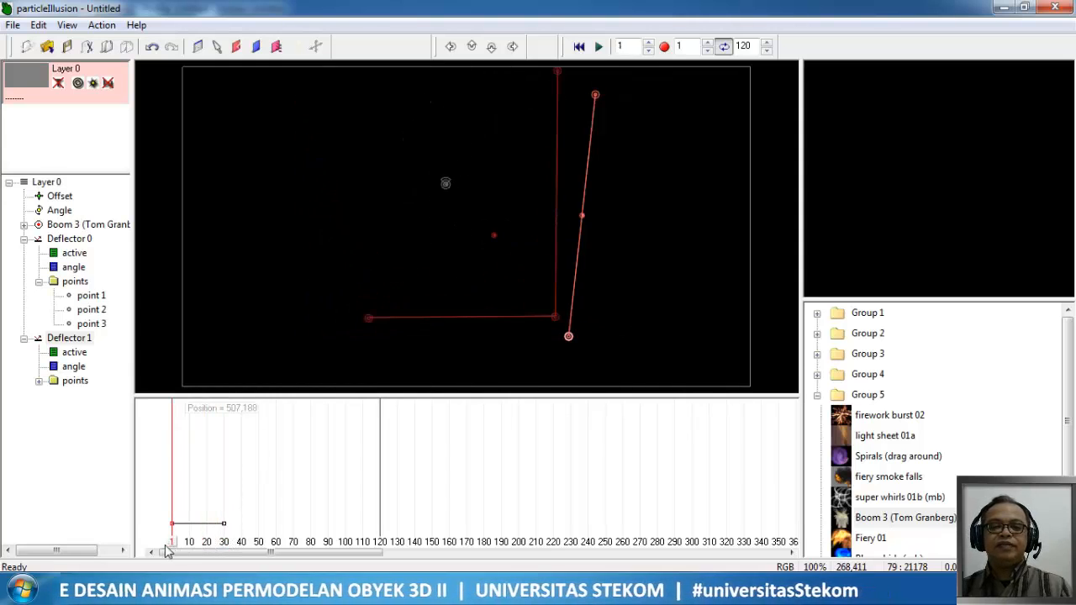
click(600, 48)
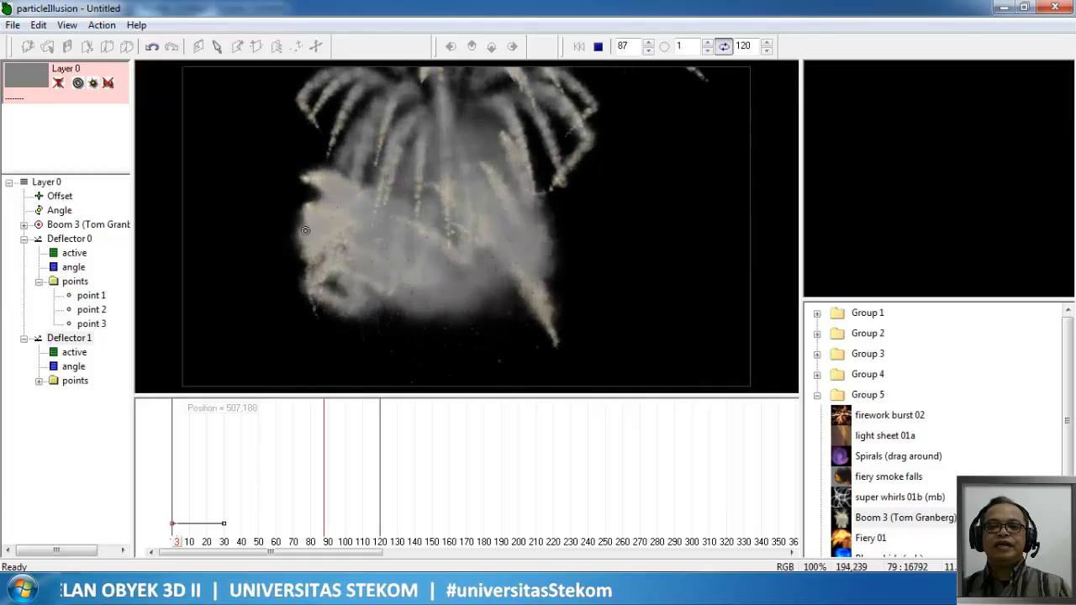
click(599, 47)
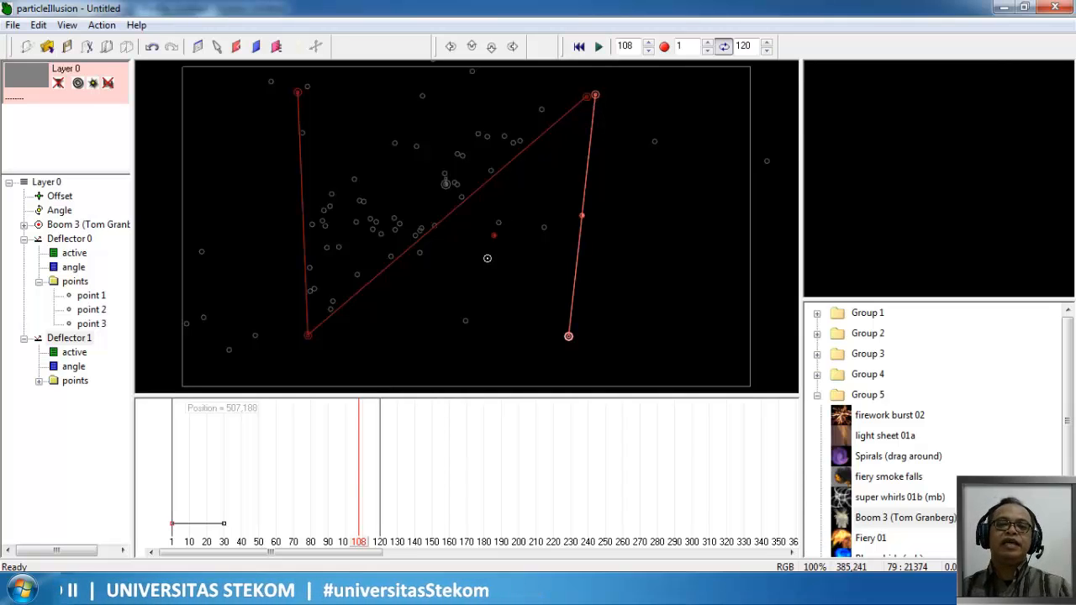
Remove Deflector 1 and undo the point moves on Deflector 0 back to its low end point just right of the corner.
key(Delete)
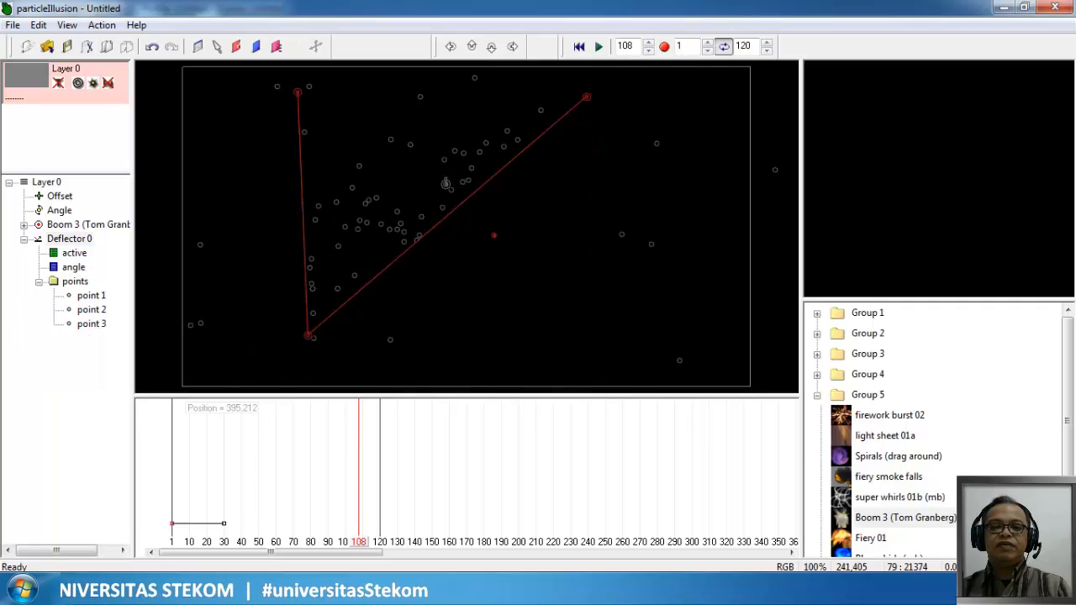
key(ctrl+z)
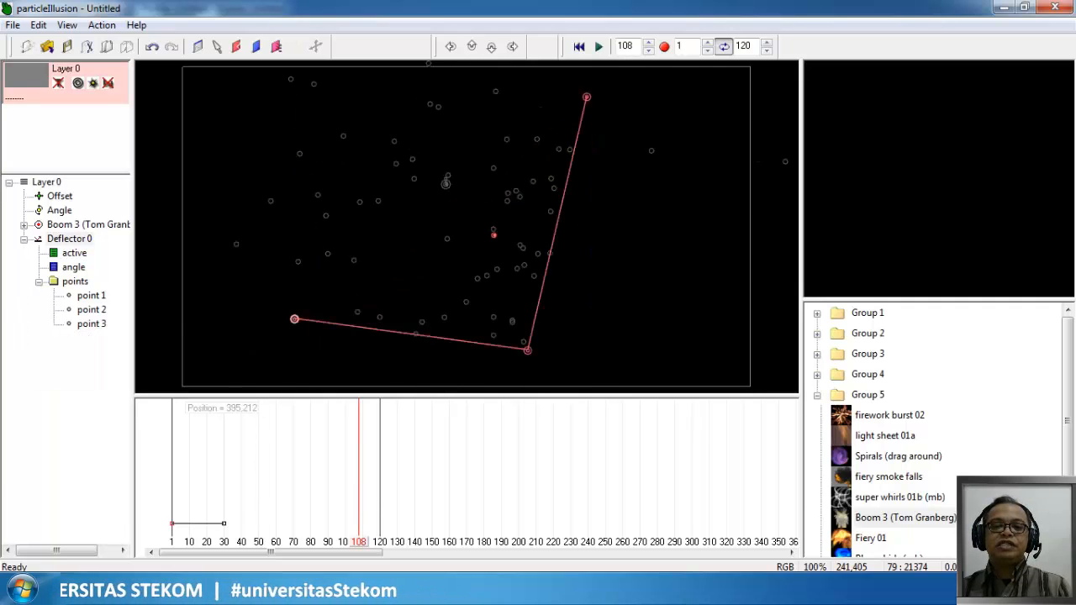
key(ctrl+z)
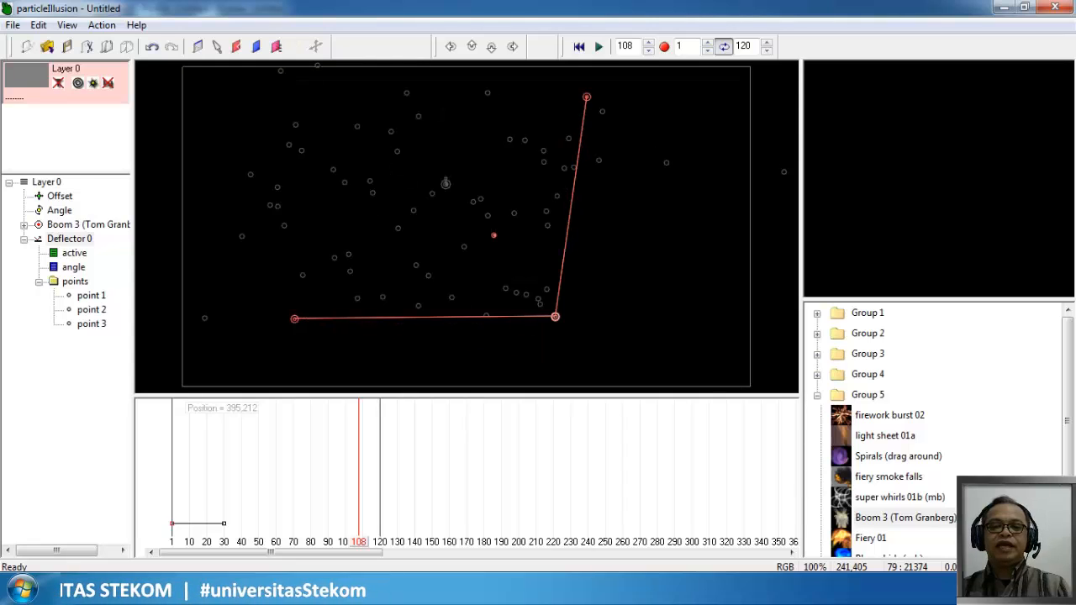
key(ctrl+z)
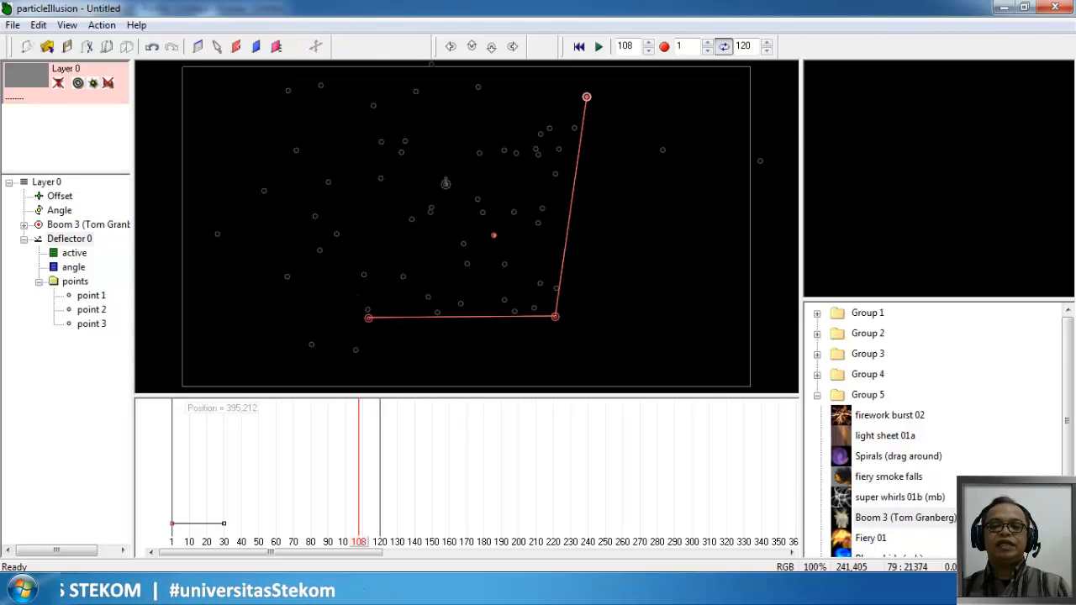
key(ctrl+z)
key(ctrl+z)
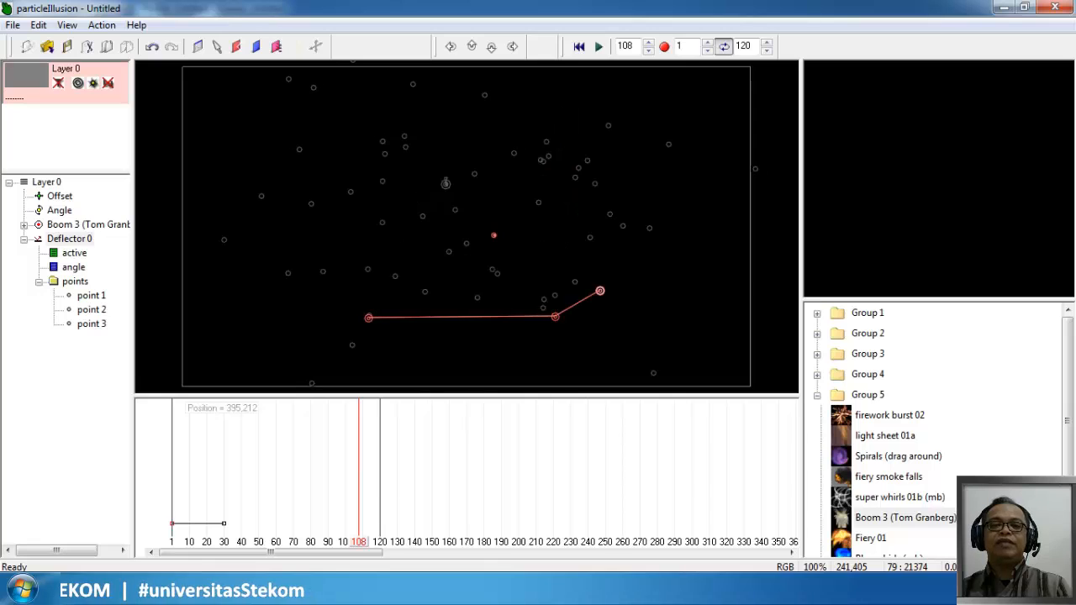
Undo the remaining Deflector 0 edits and the Boom 3 placement until the layer holds no objects.
key(ctrl+z)
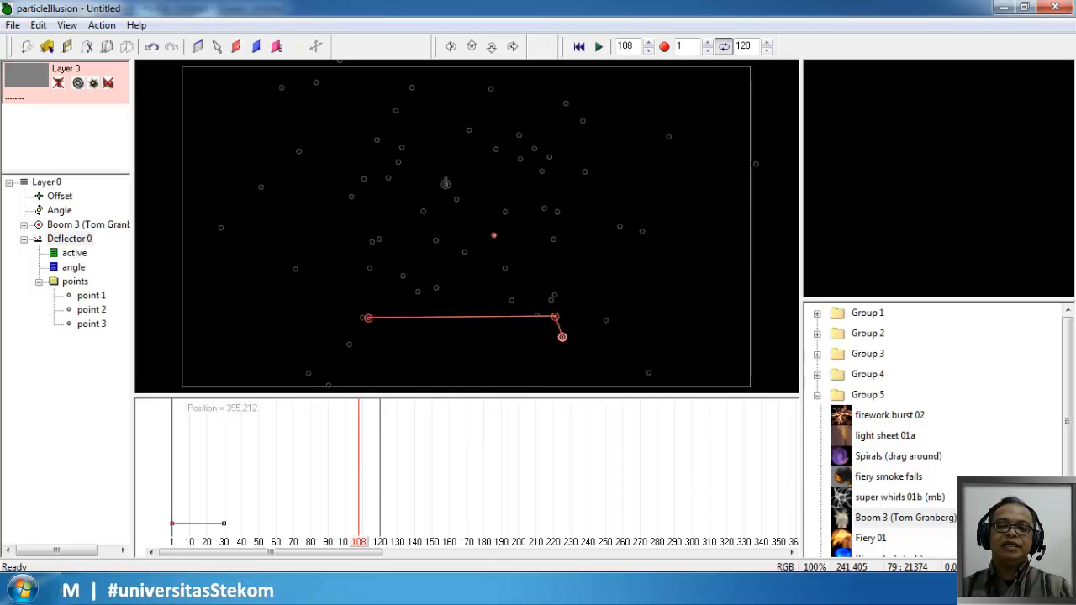
key(ctrl+z)
key(ctrl+z)
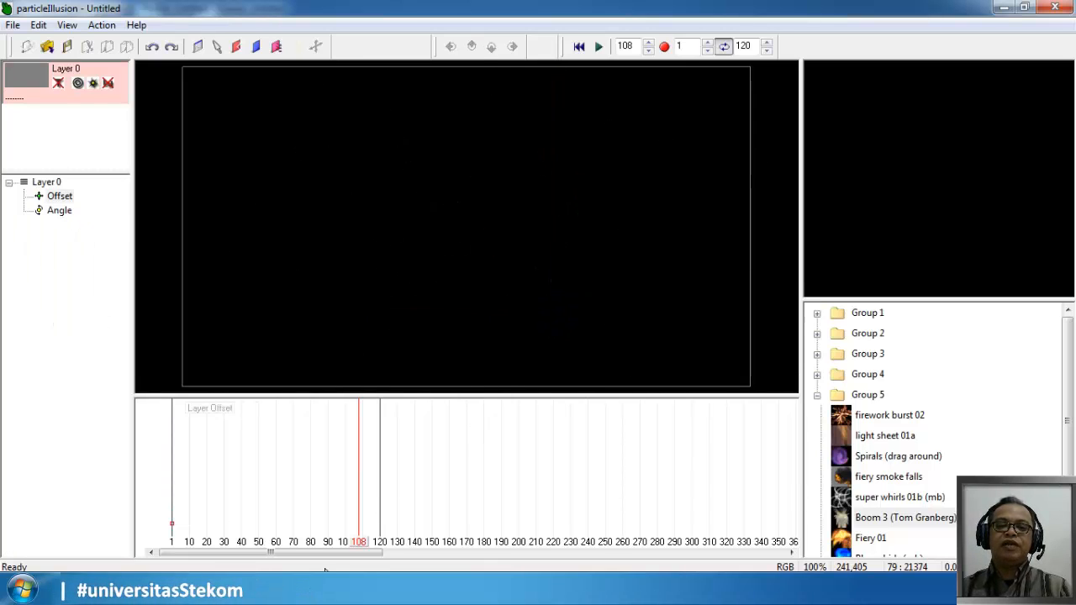
Place a Transport 03 emitter from Group 3 on the stage at frame 30, at about 348,167.
drag(360, 540, 226, 551)
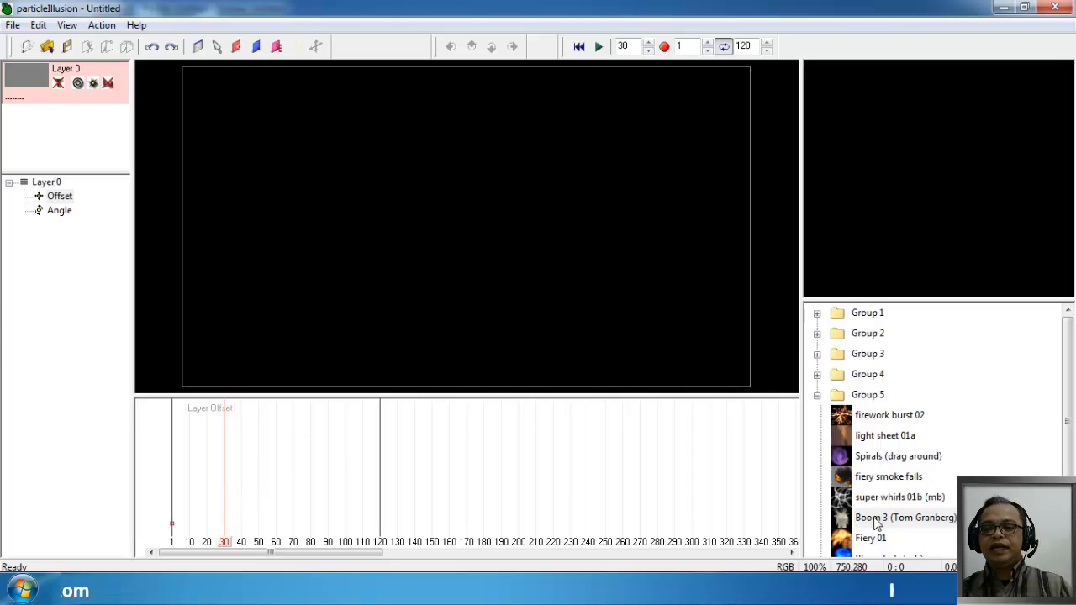
click(817, 396)
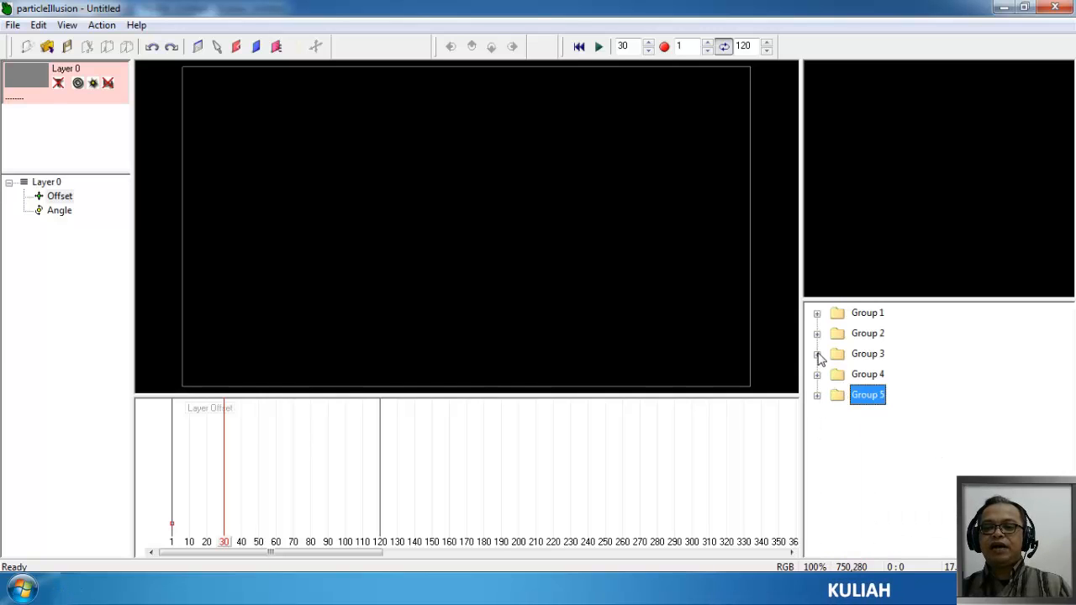
click(817, 354)
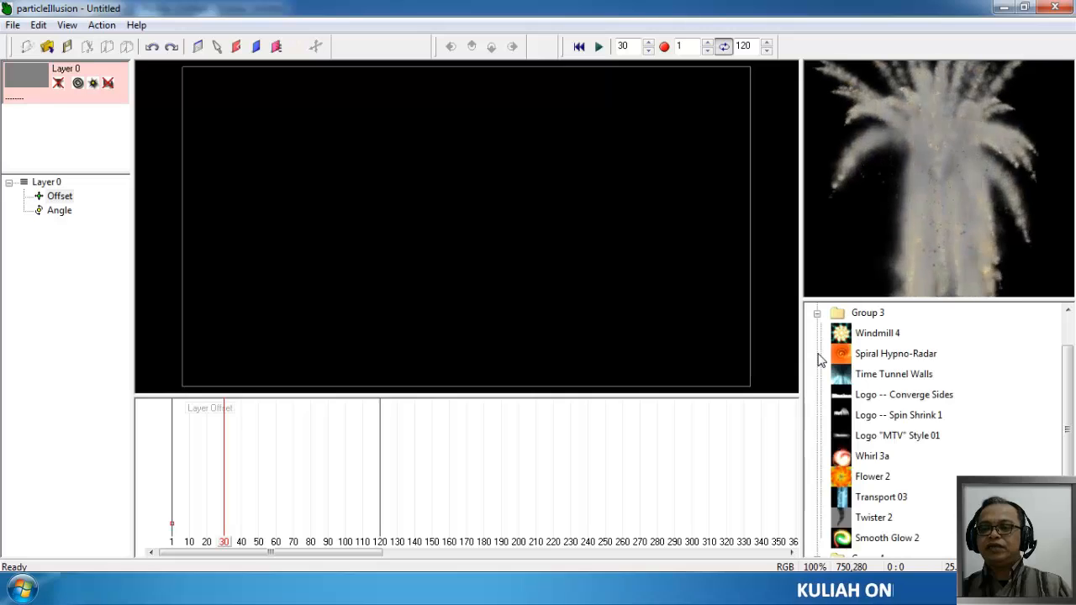
click(874, 498)
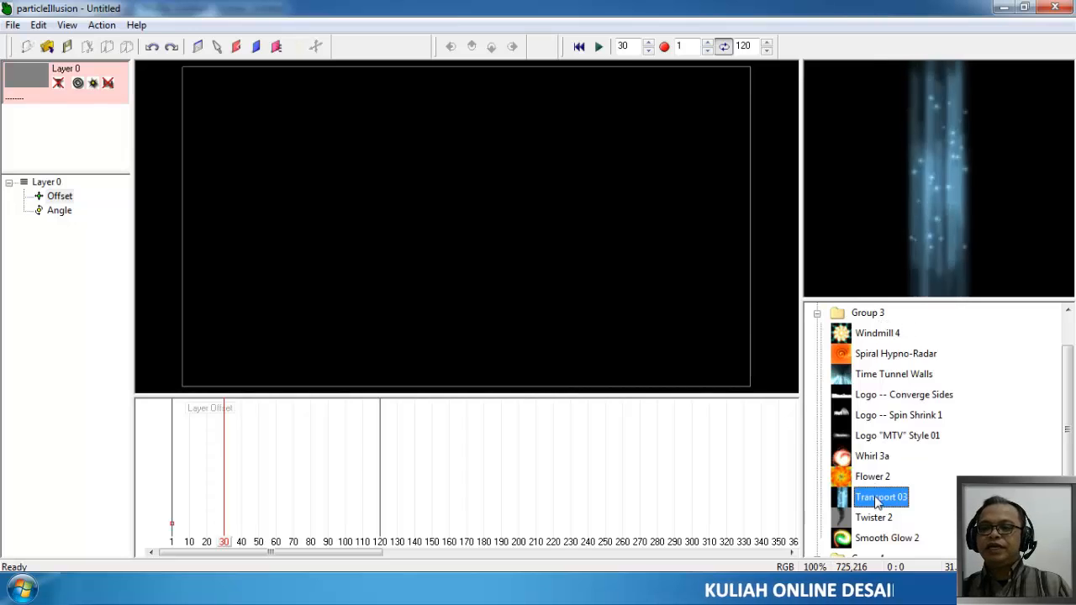
click(459, 200)
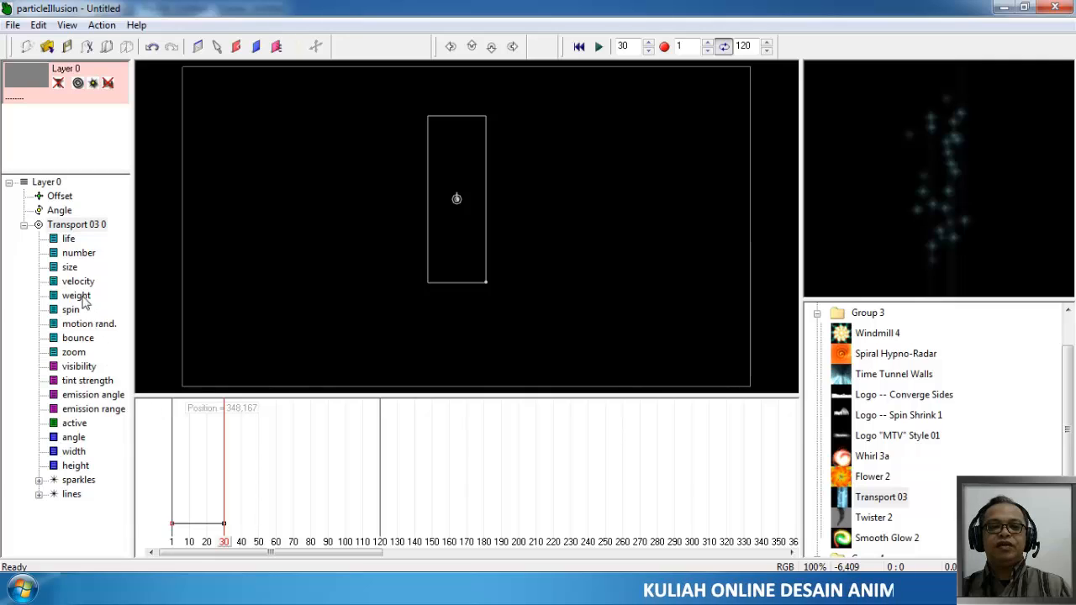
Set the Transport 03 emitter's size to 282% and show its particles on the stage at frame 74.
click(68, 268)
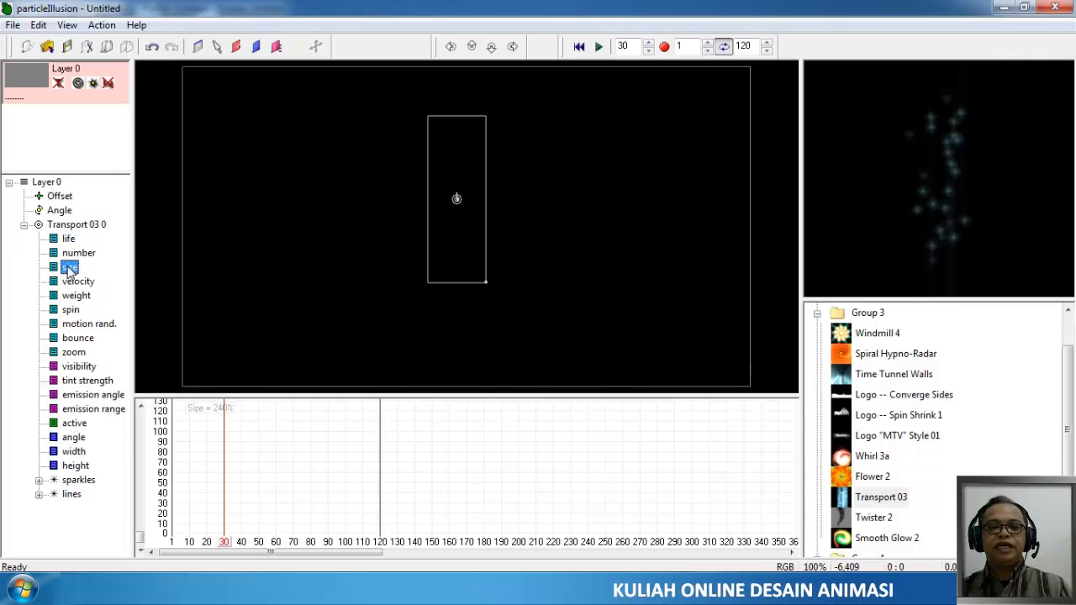
drag(145, 545, 141, 527)
drag(173, 483, 191, 441)
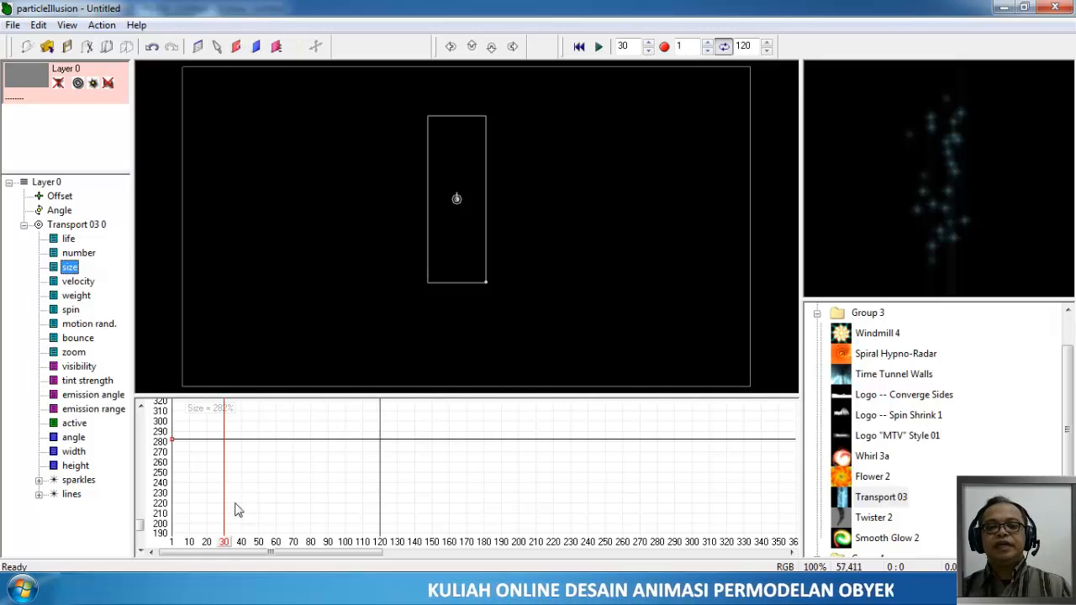
drag(226, 542, 303, 546)
click(297, 47)
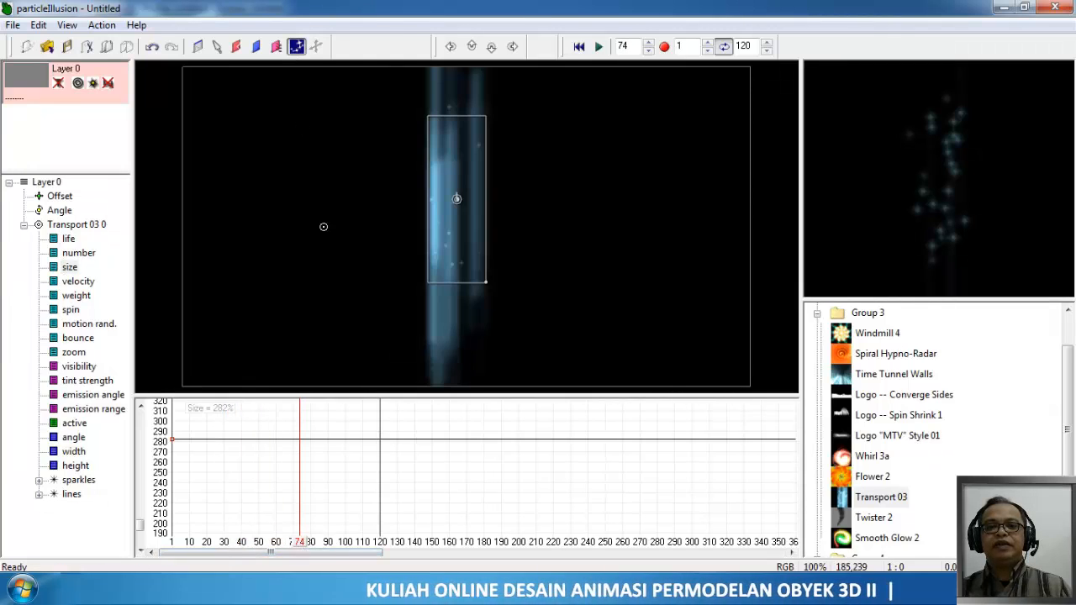
Draw a closed rectangular deflector around the Transport 03 emitter at frame 40, starting at about 309,57.
drag(302, 545, 241, 544)
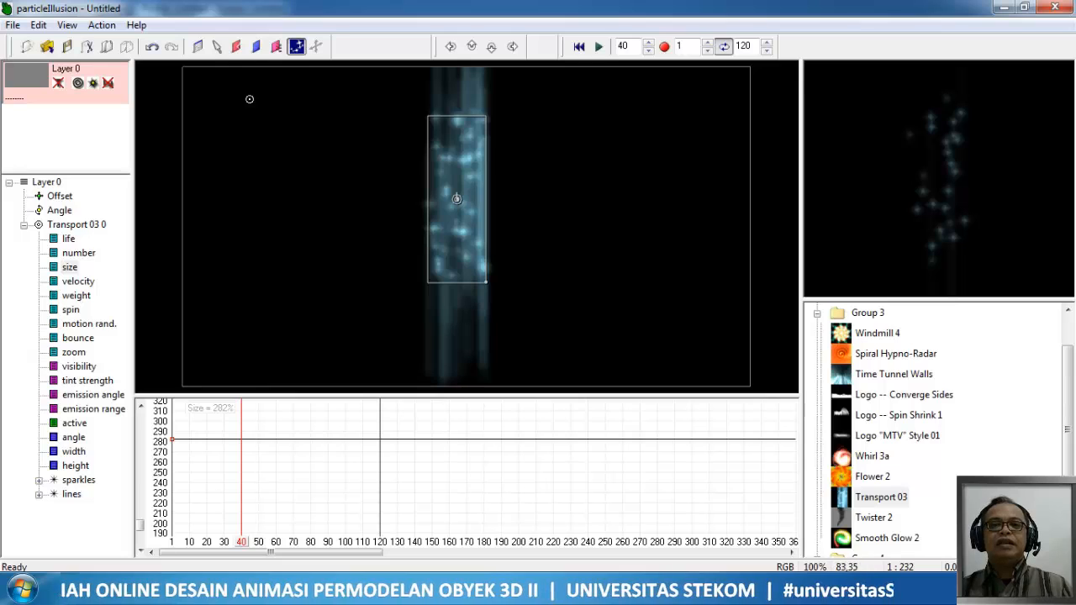
click(238, 47)
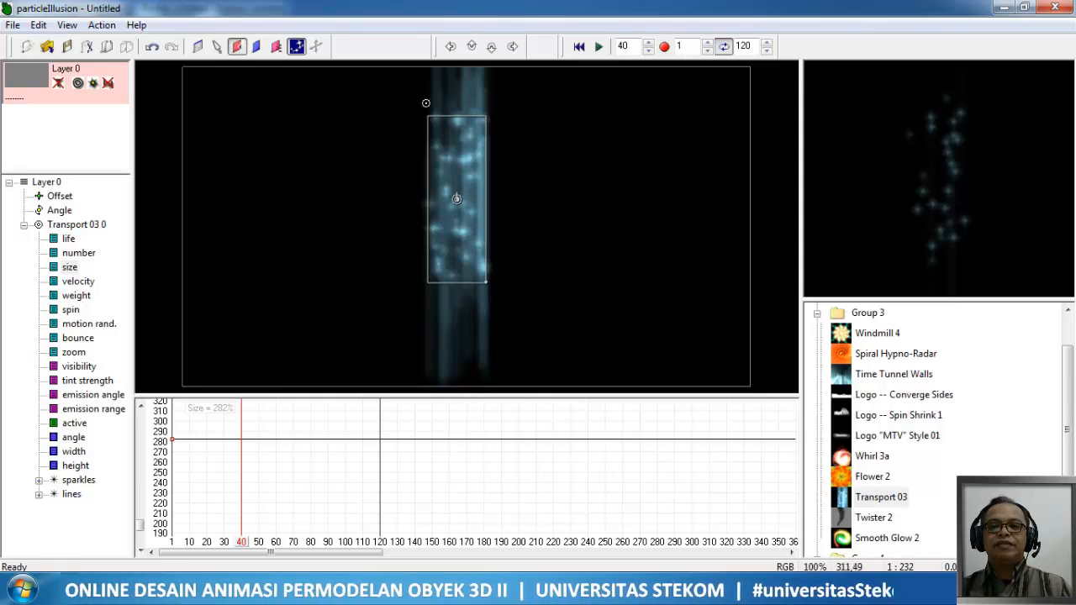
click(426, 113)
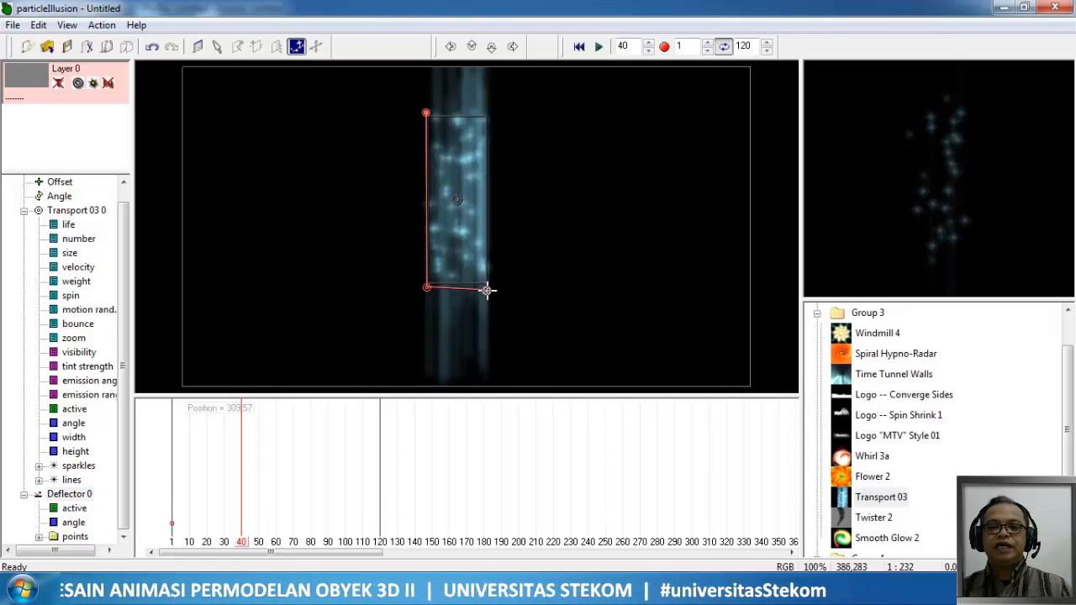
click(489, 287)
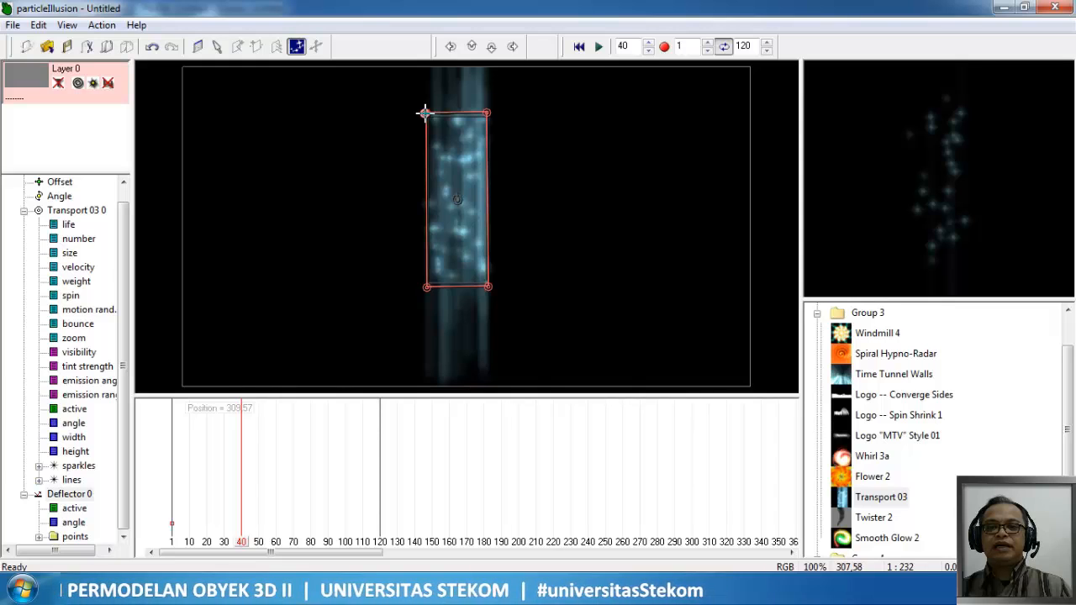
click(423, 113)
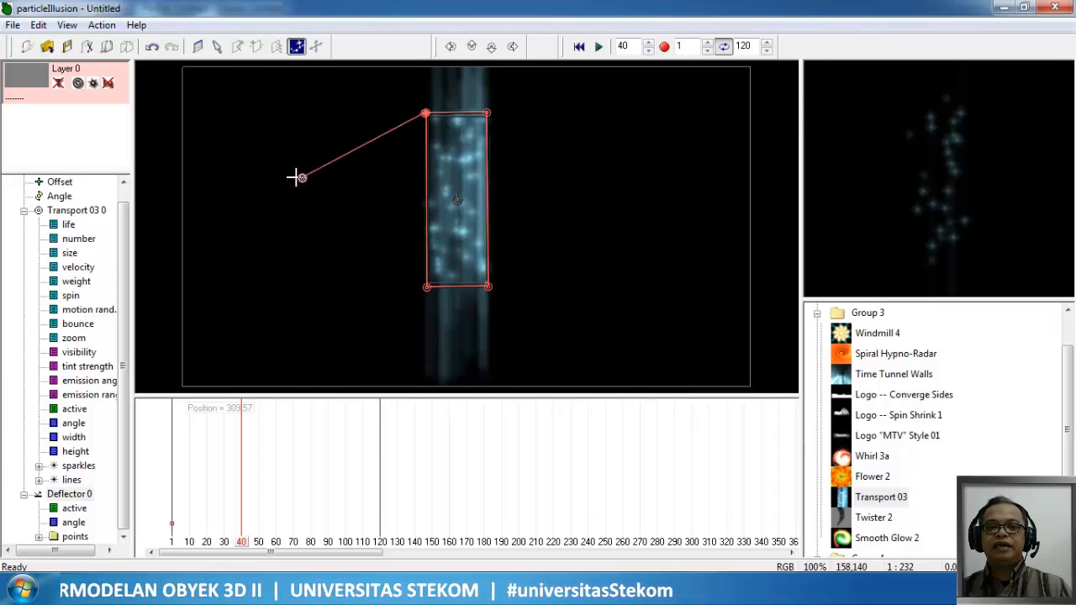
right_click(340, 144)
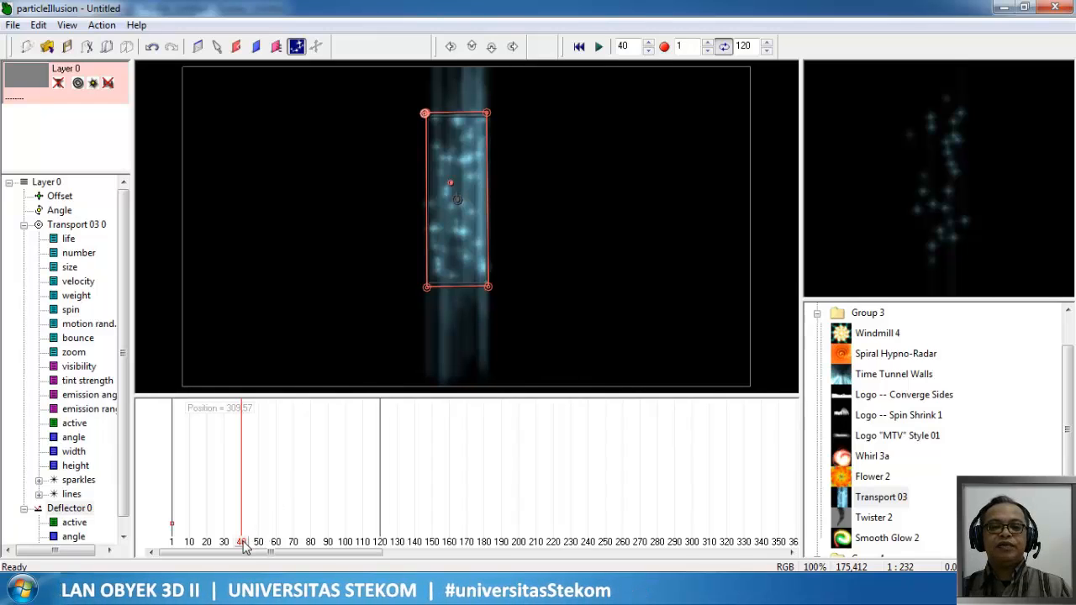
Play the animation from frame 1, stop it, and scrub between frames 15 and 39 to examine the particles inside the deflector.
drag(244, 545, 166, 548)
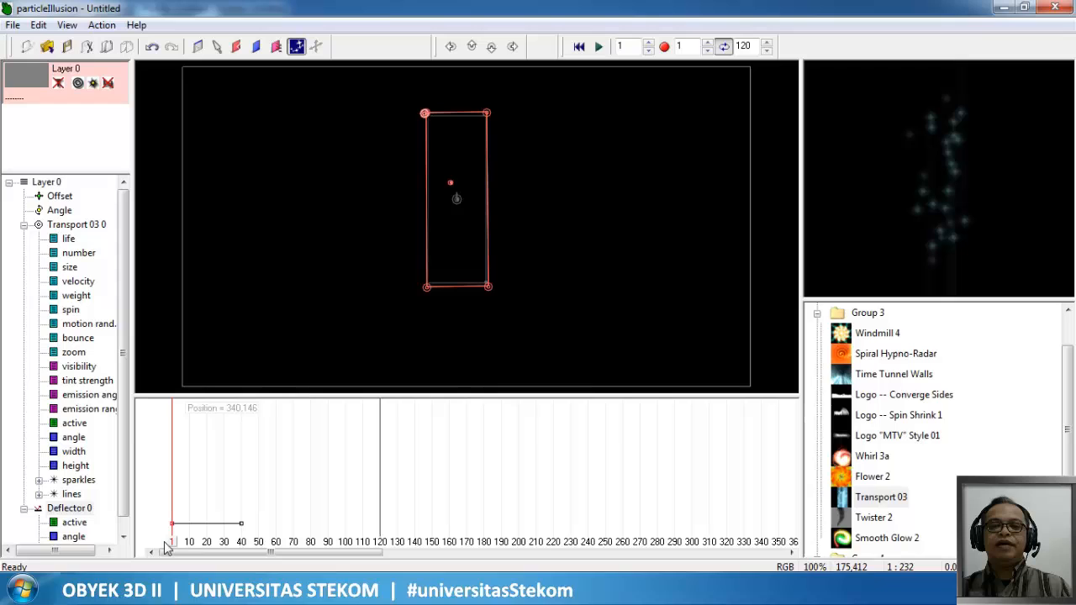
click(597, 48)
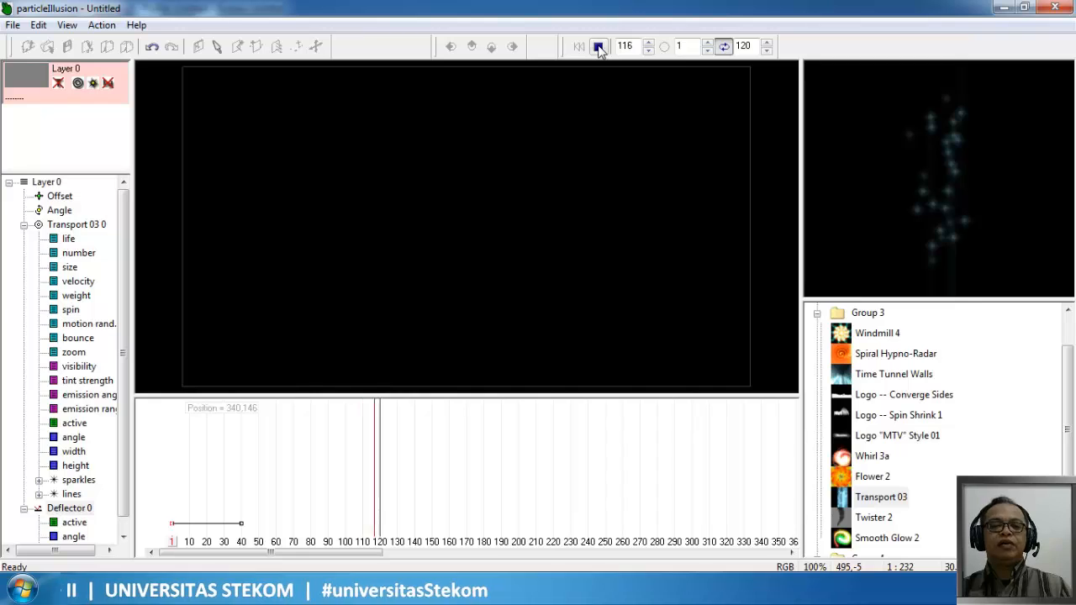
click(598, 48)
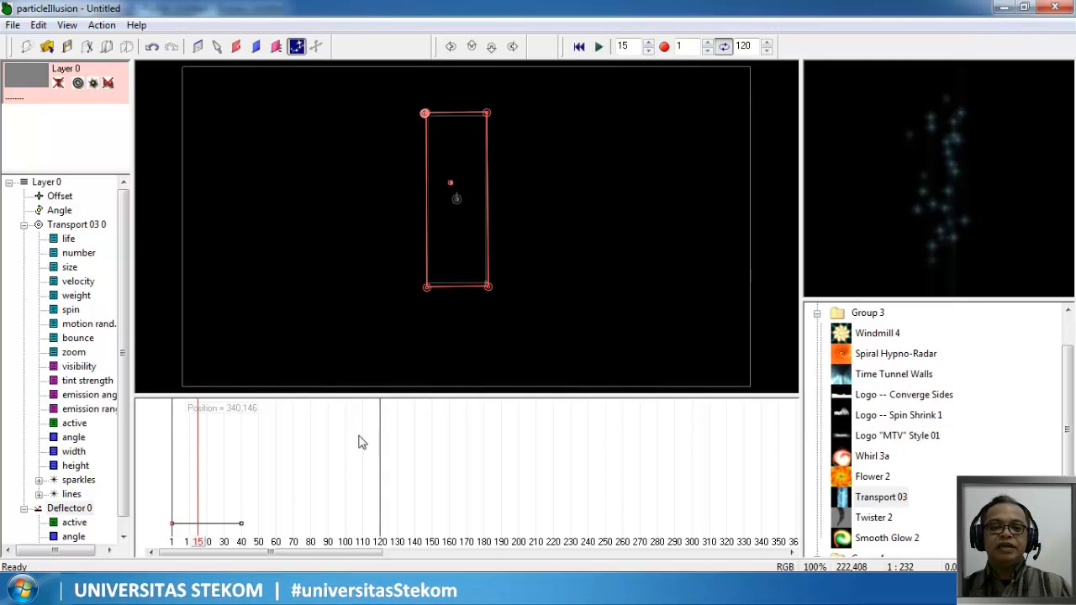
drag(198, 546, 239, 550)
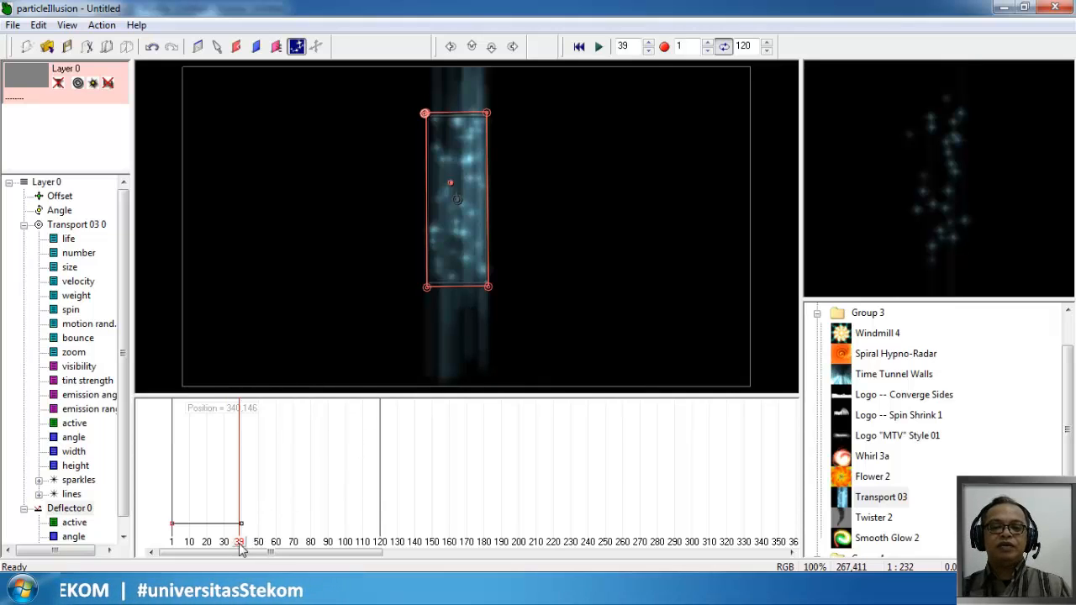
drag(242, 546, 205, 558)
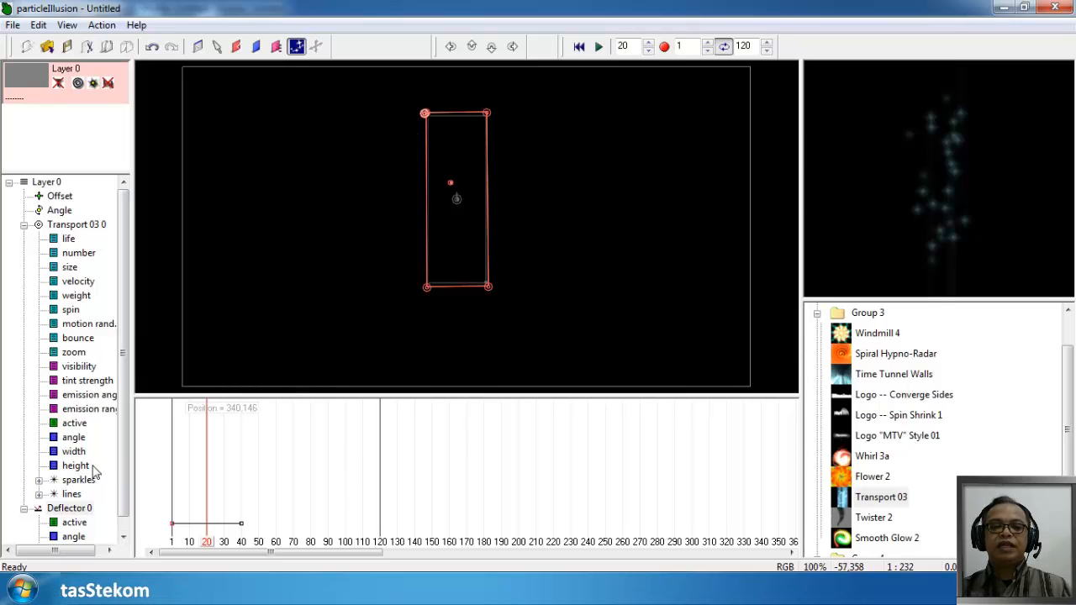
Delete Deflector 0 from the layer.
scroll(94, 487, down, 1)
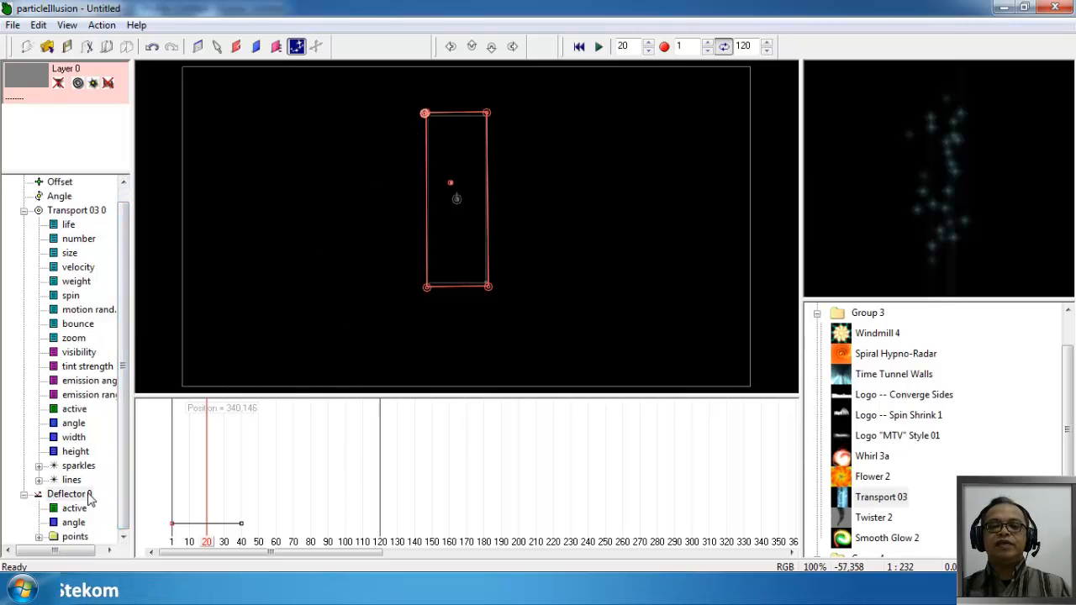
click(89, 497)
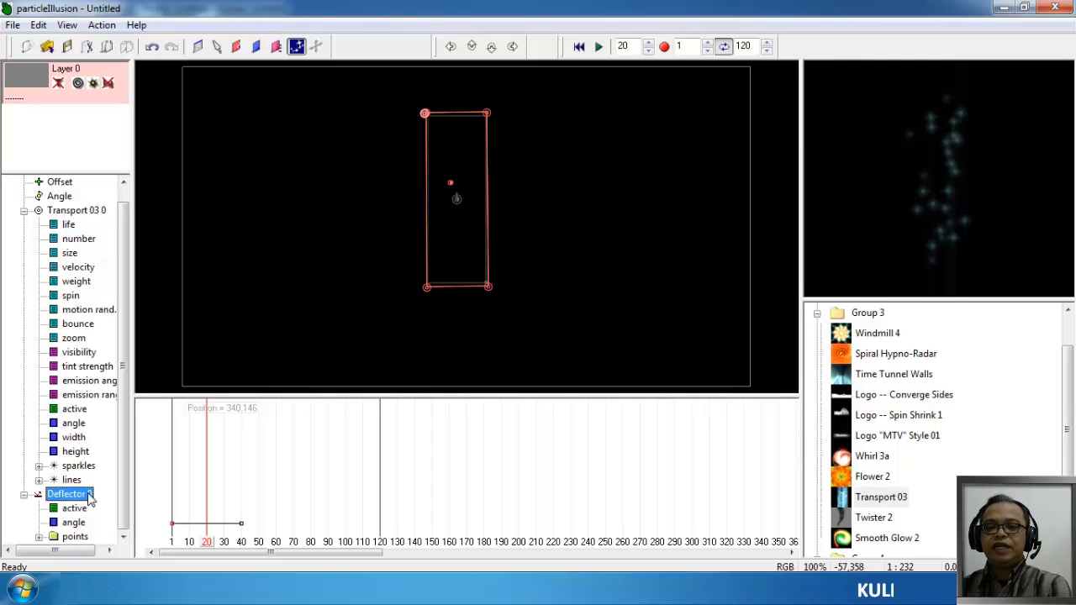
key(Delete)
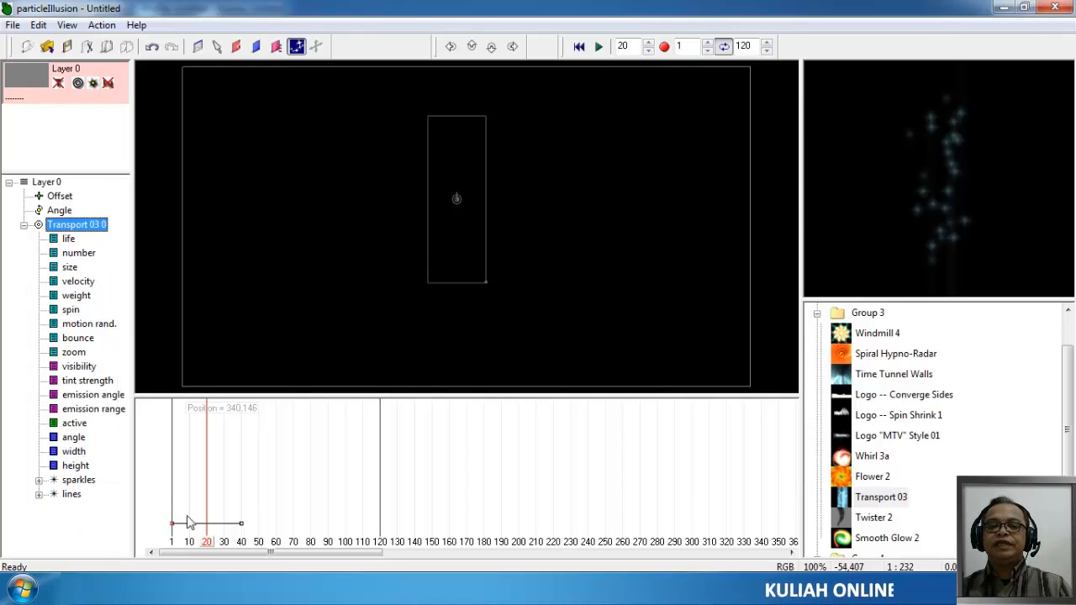
drag(210, 545, 172, 545)
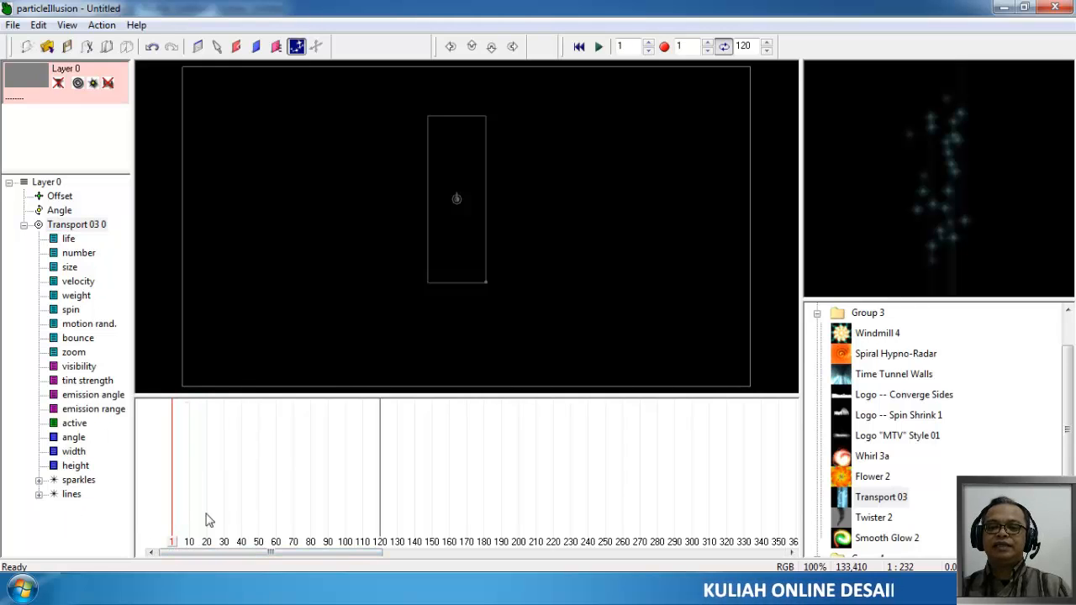
drag(169, 547, 207, 548)
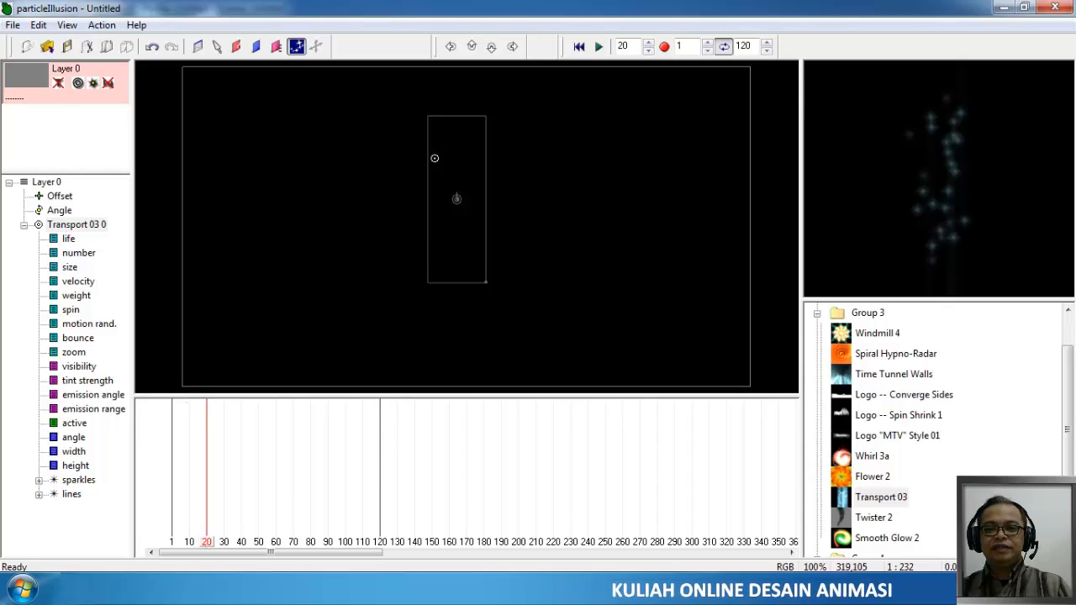
click(428, 116)
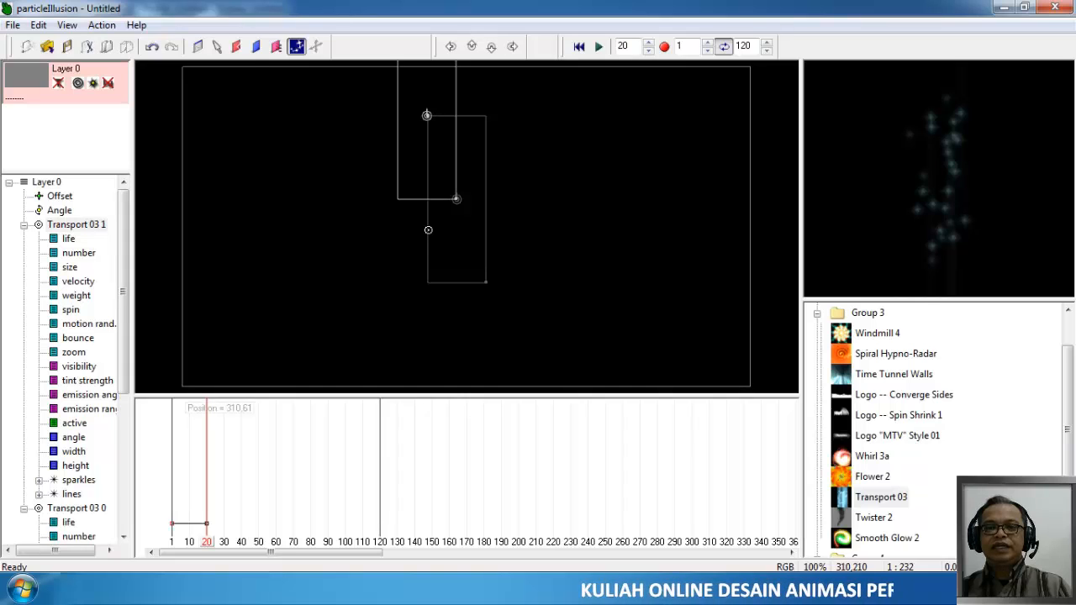
key(ctrl+z)
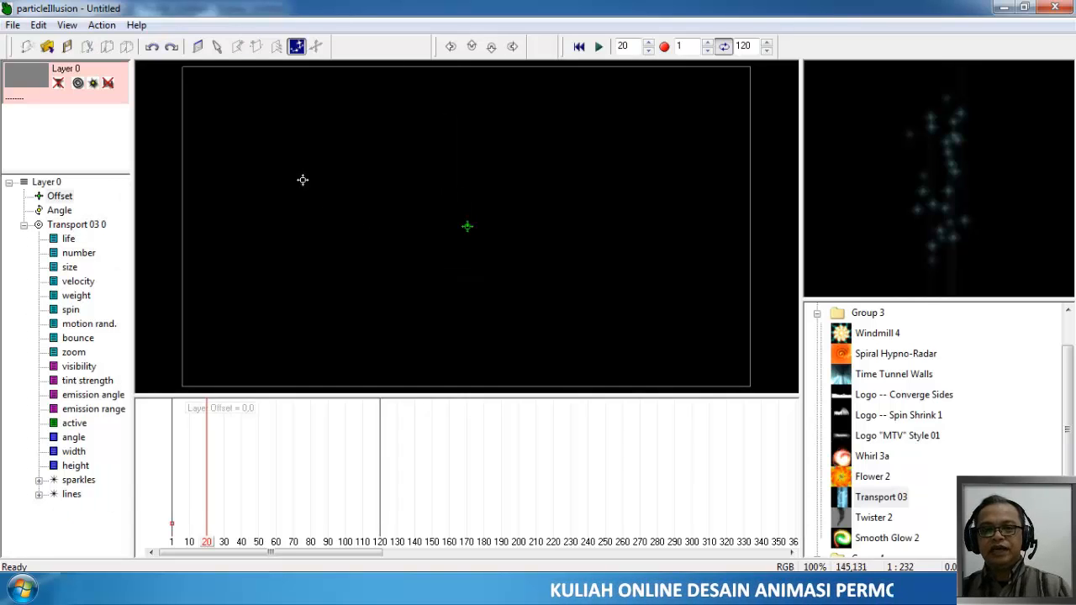
Draw a closed deflector along the Transport 03 emitter's rectangle at frame 30, starting at about 310,60.
click(71, 226)
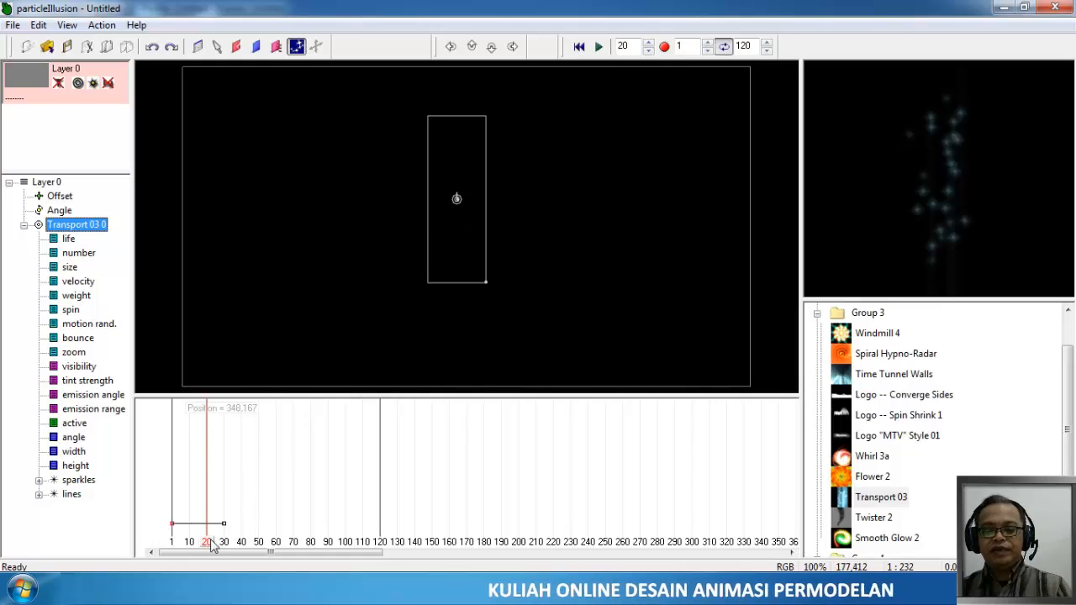
drag(213, 545, 225, 566)
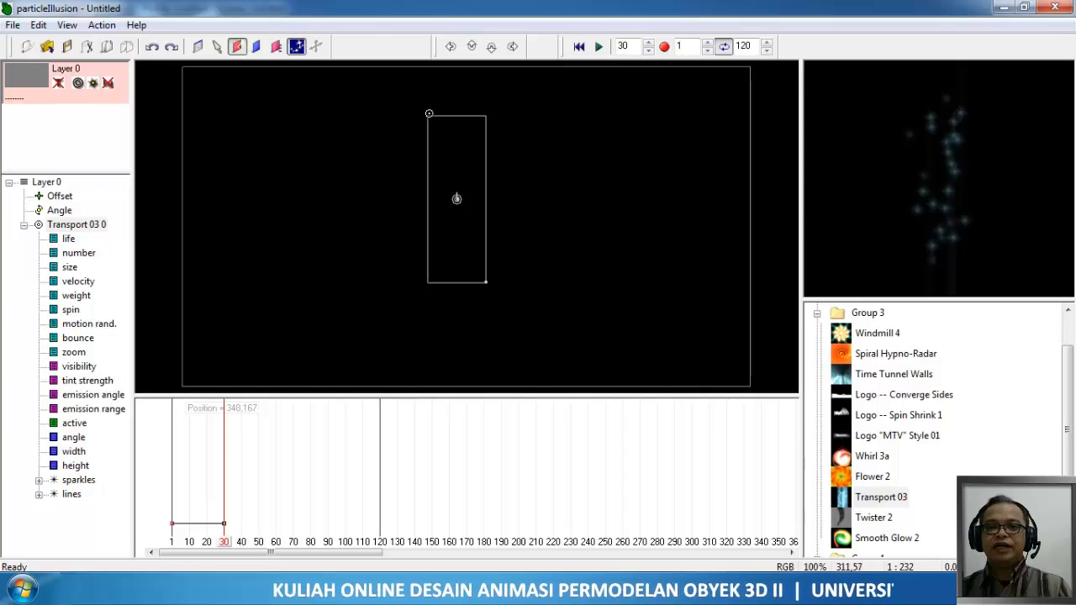
click(428, 115)
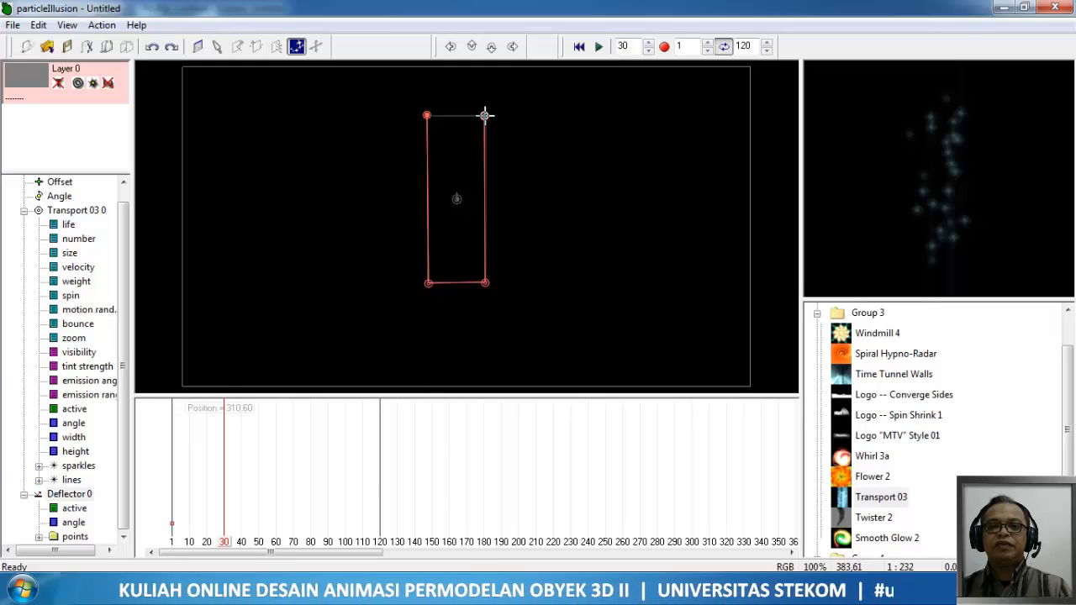
click(428, 115)
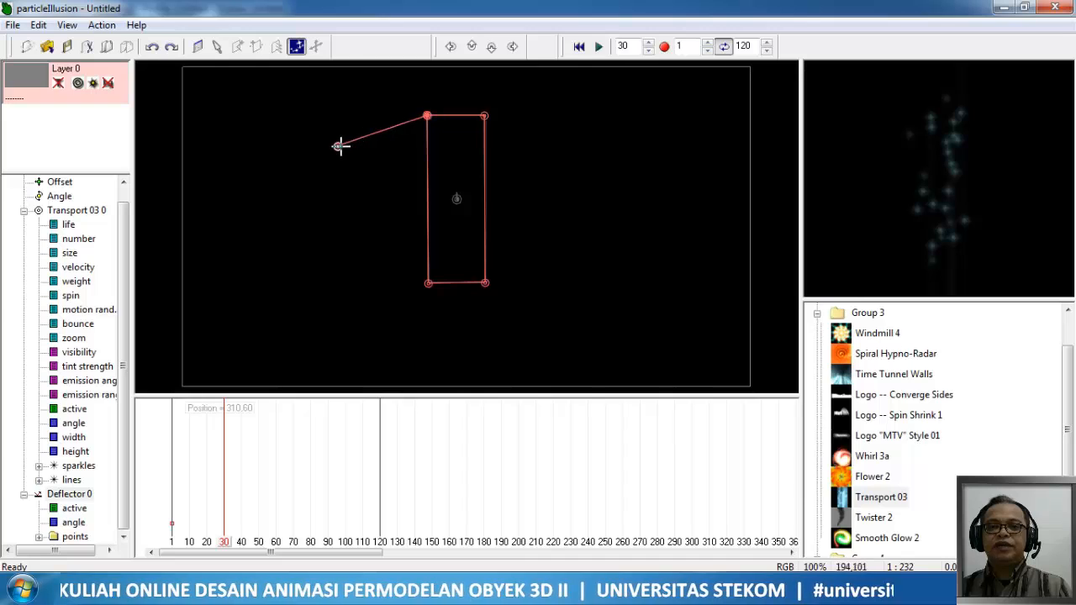
right_click(300, 163)
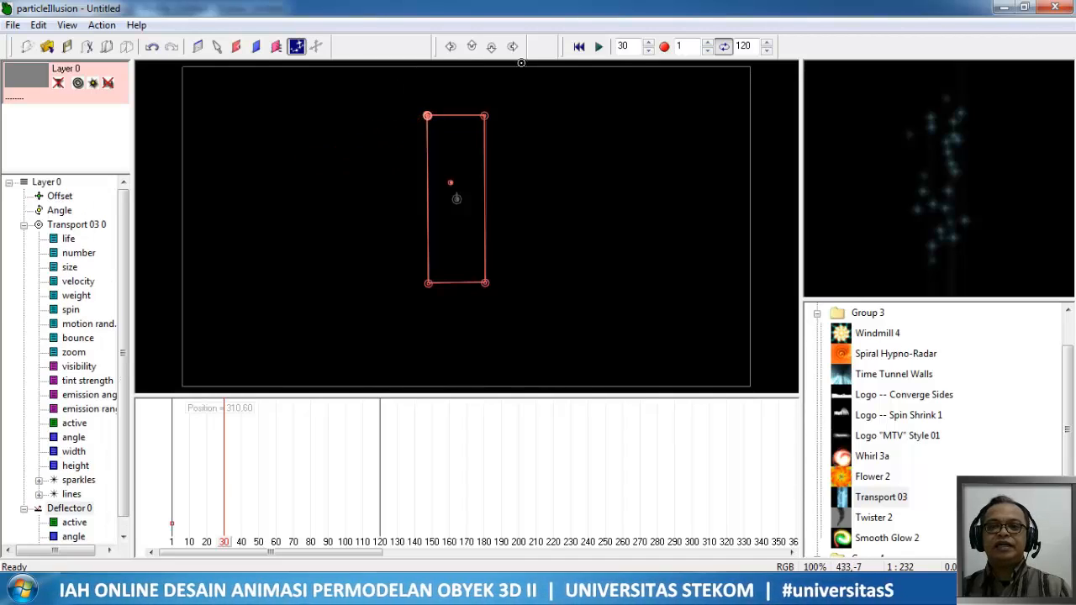
Play the animation and stop it to examine the Transport 03 particles inside the closed deflector.
drag(224, 545, 190, 555)
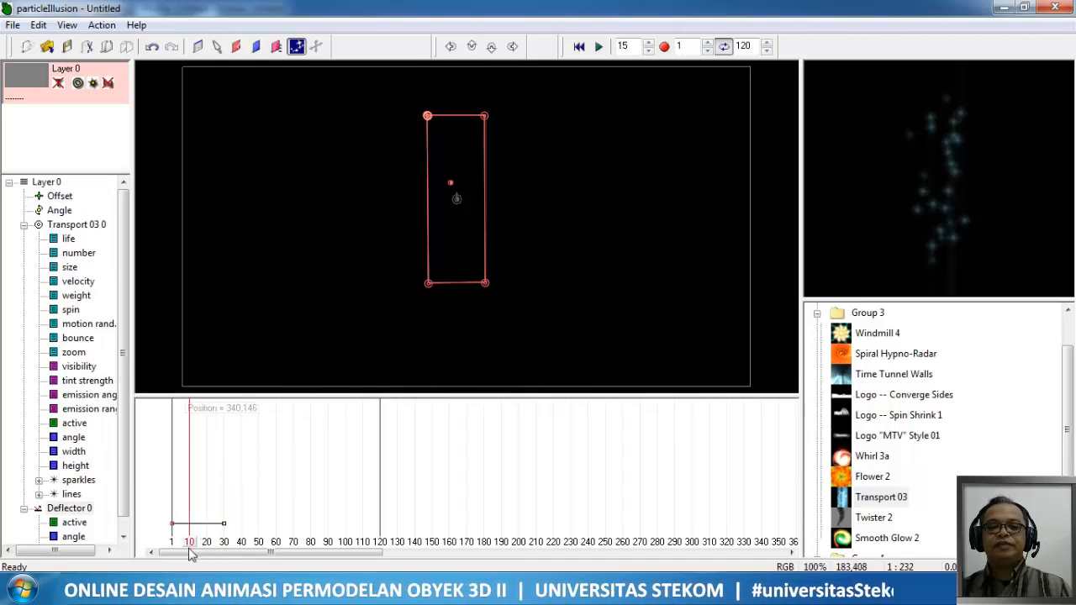
click(599, 48)
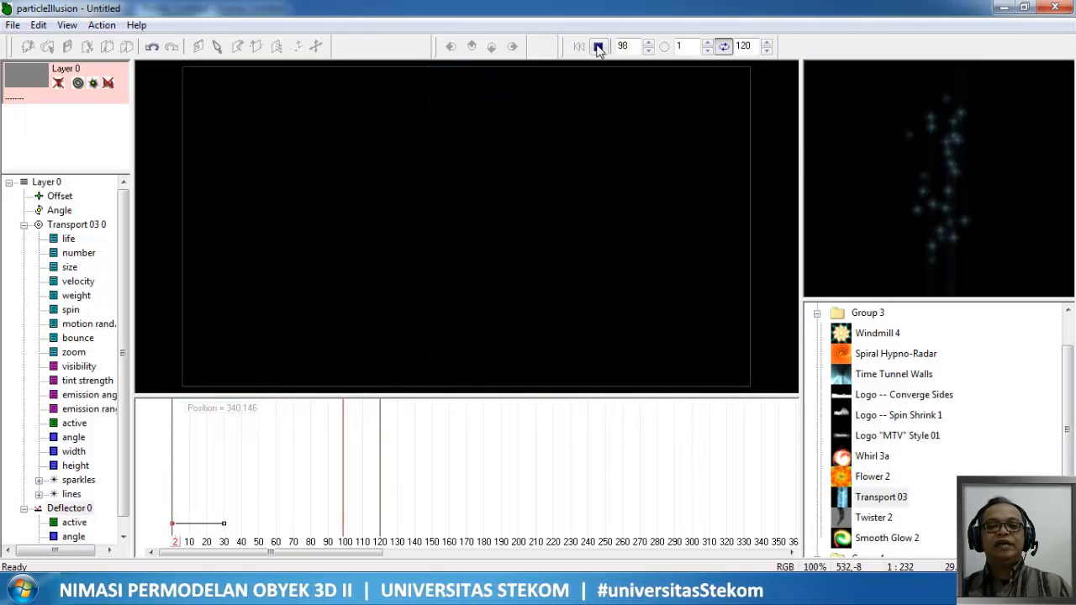
click(598, 47)
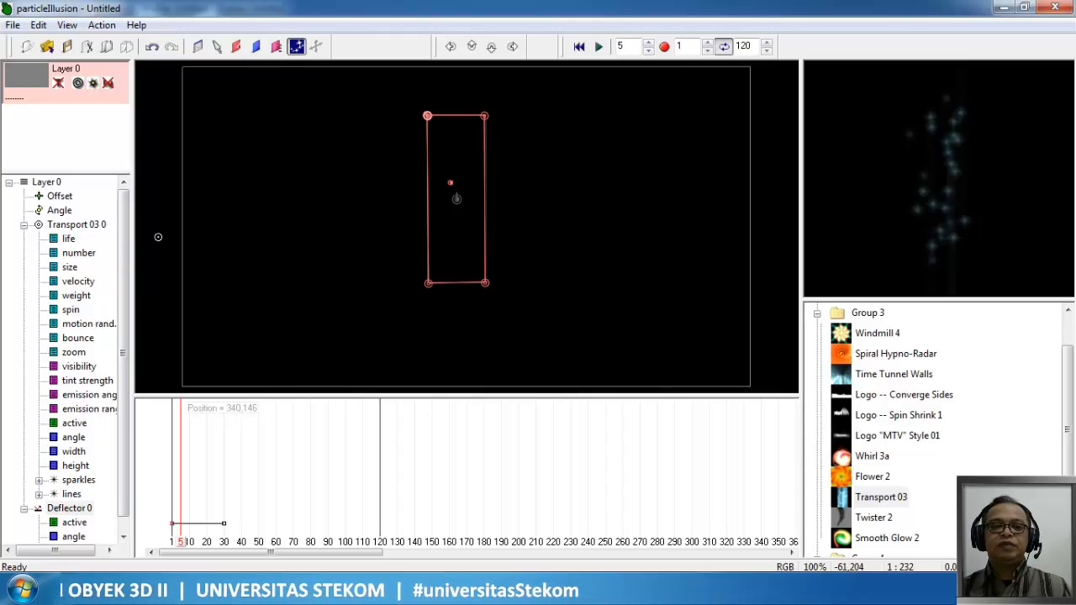
Delete the Transport 03 emitter and Deflector 0 to empty the layer.
click(74, 229)
key(Delete)
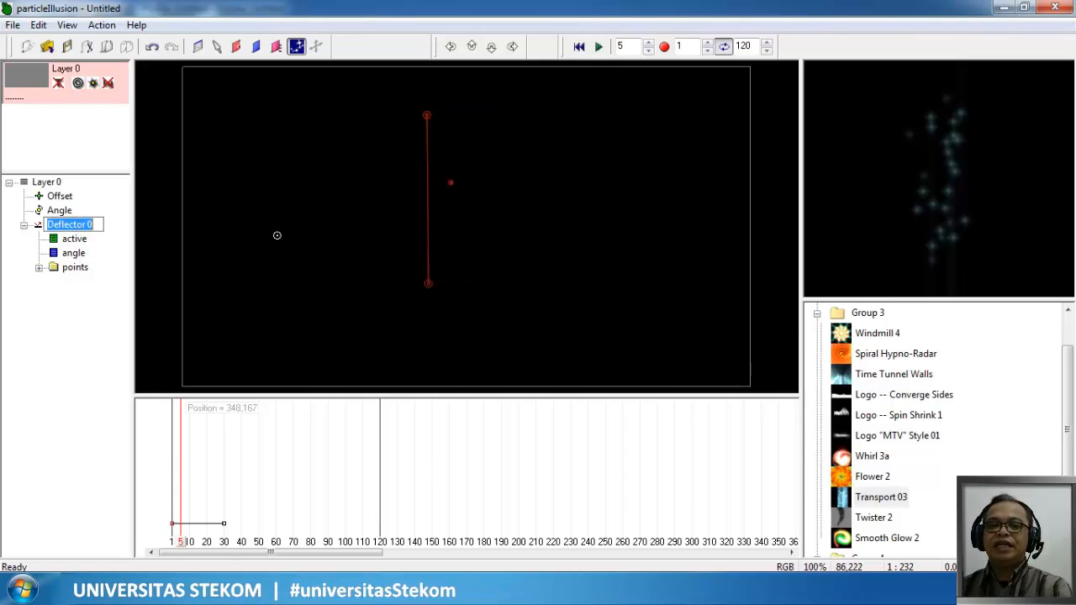
click(77, 267)
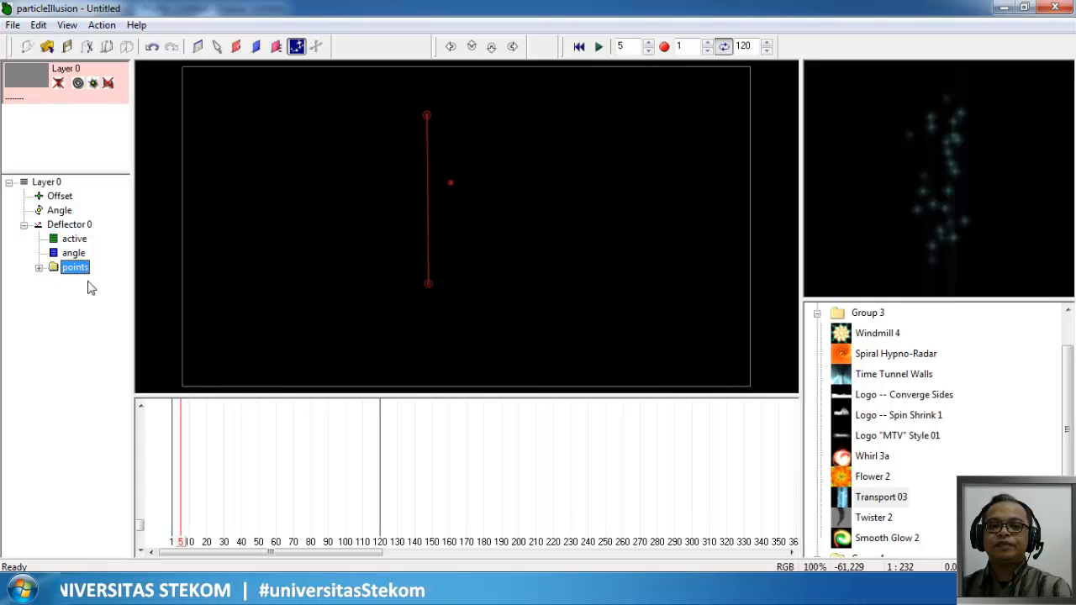
click(38, 267)
key(Delete)
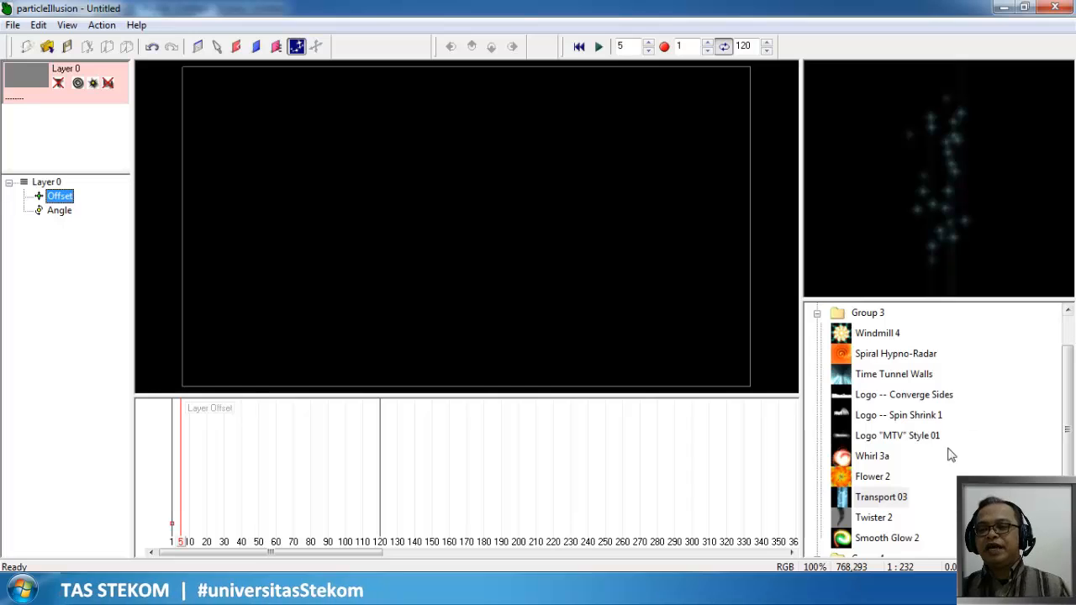
Place the Shadowed Smoke emitter from Group 2 near the stage's lower centre, at about 352,362, on frame 1.
click(817, 315)
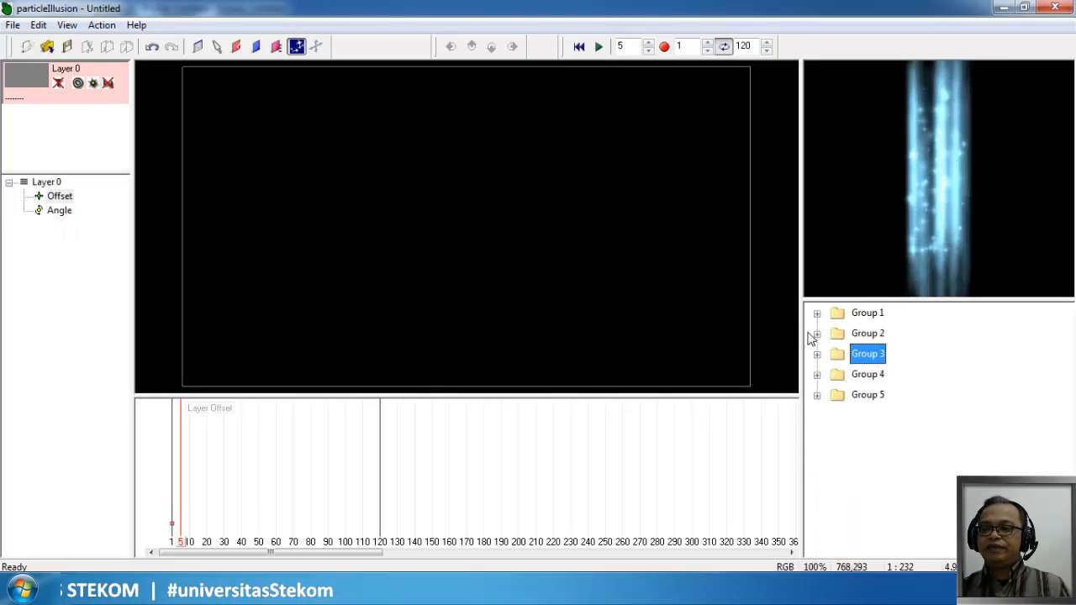
click(814, 334)
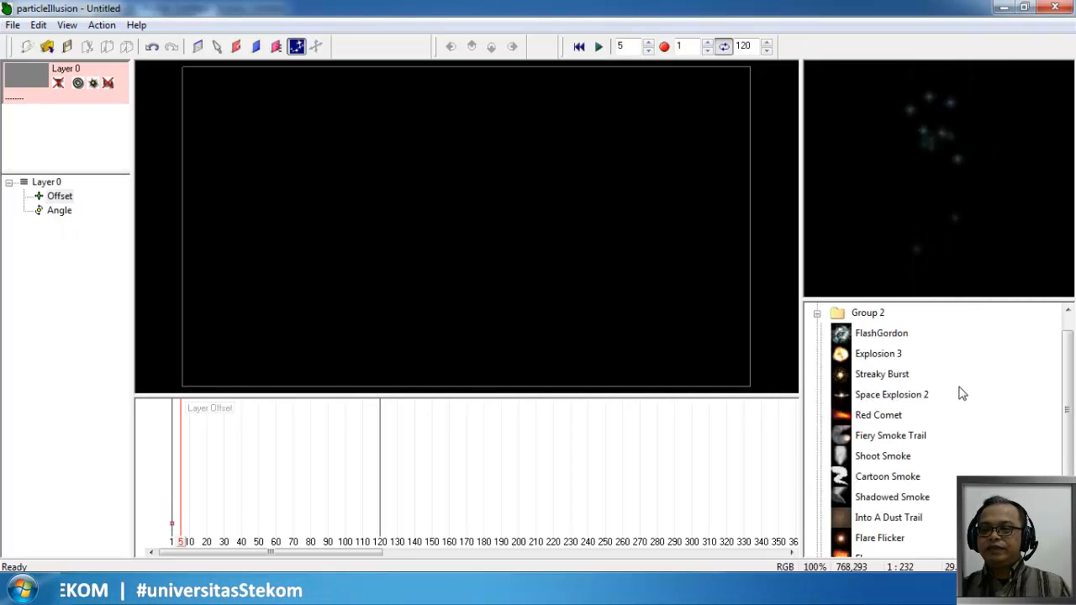
scroll(932, 426, down, 2)
click(877, 416)
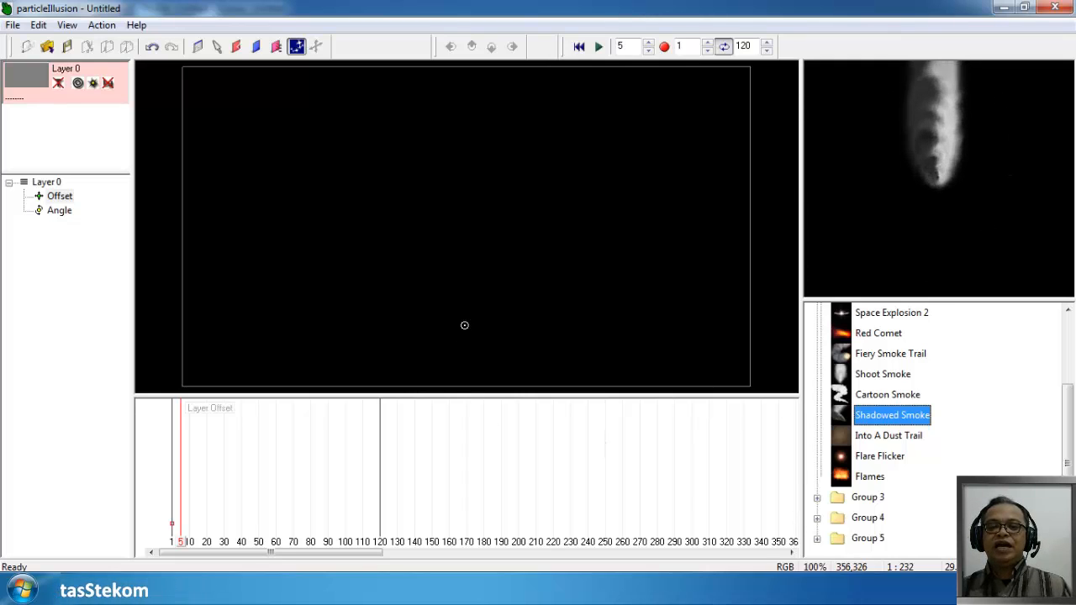
click(163, 545)
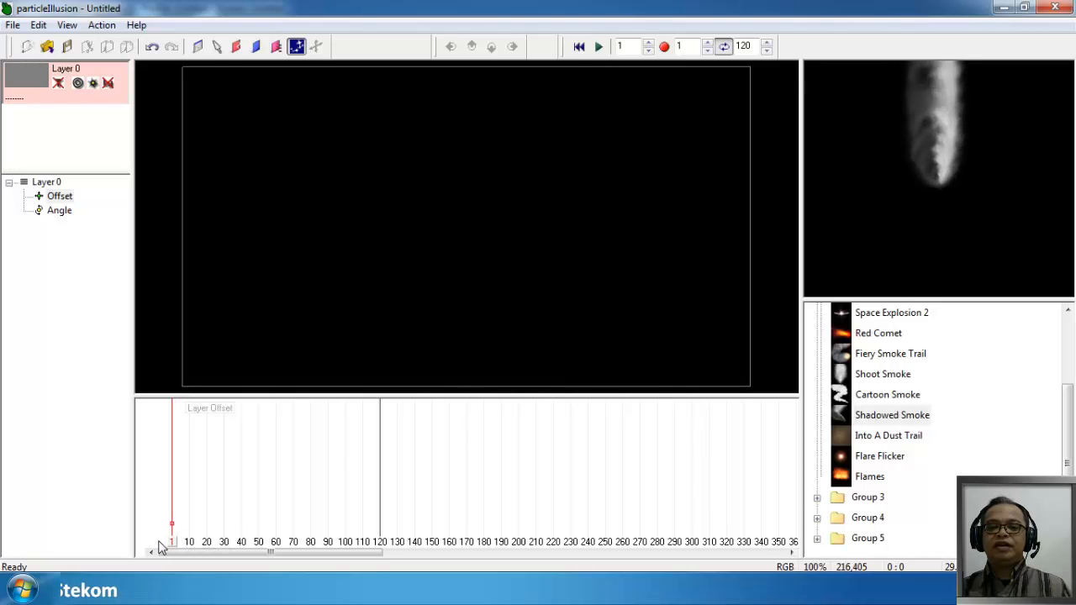
click(460, 354)
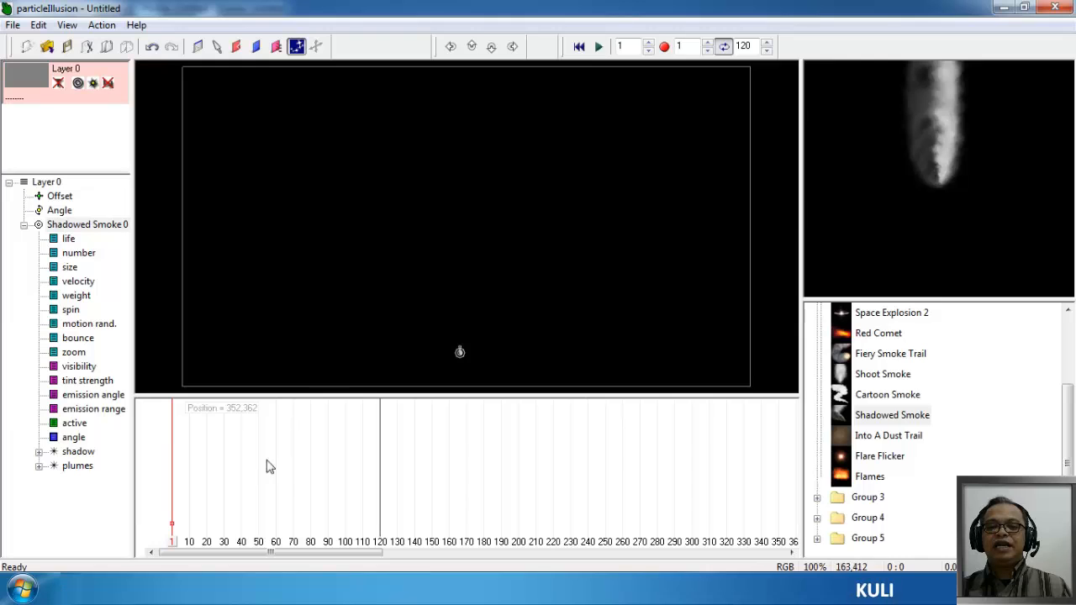
Draw a straight horizontal deflector above the smoke at frame 34, starting at about 179,168 and extending past both sides of the plume.
drag(177, 547, 233, 563)
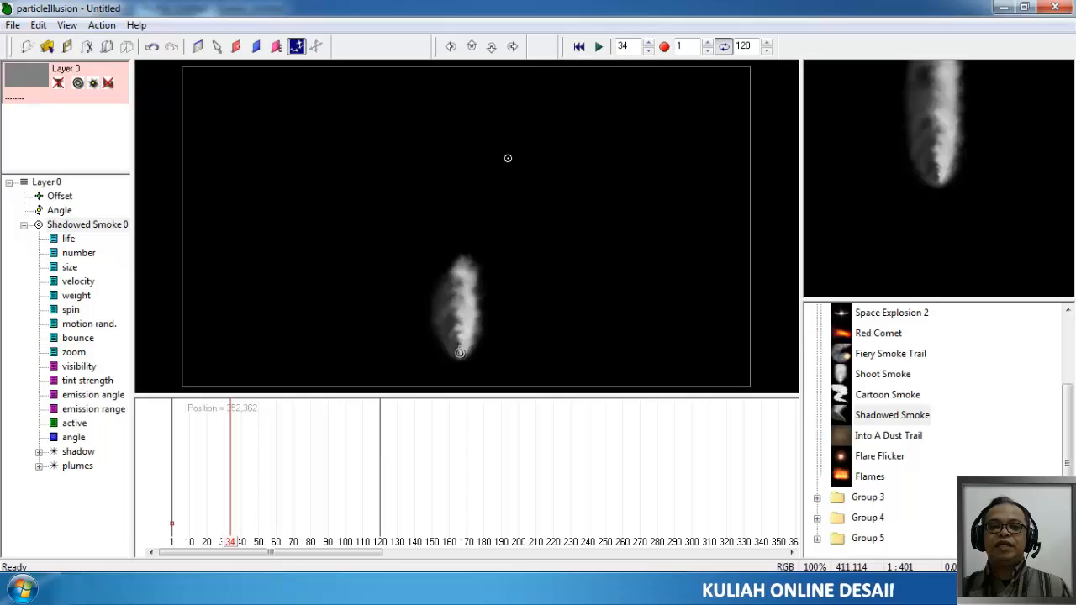
click(238, 47)
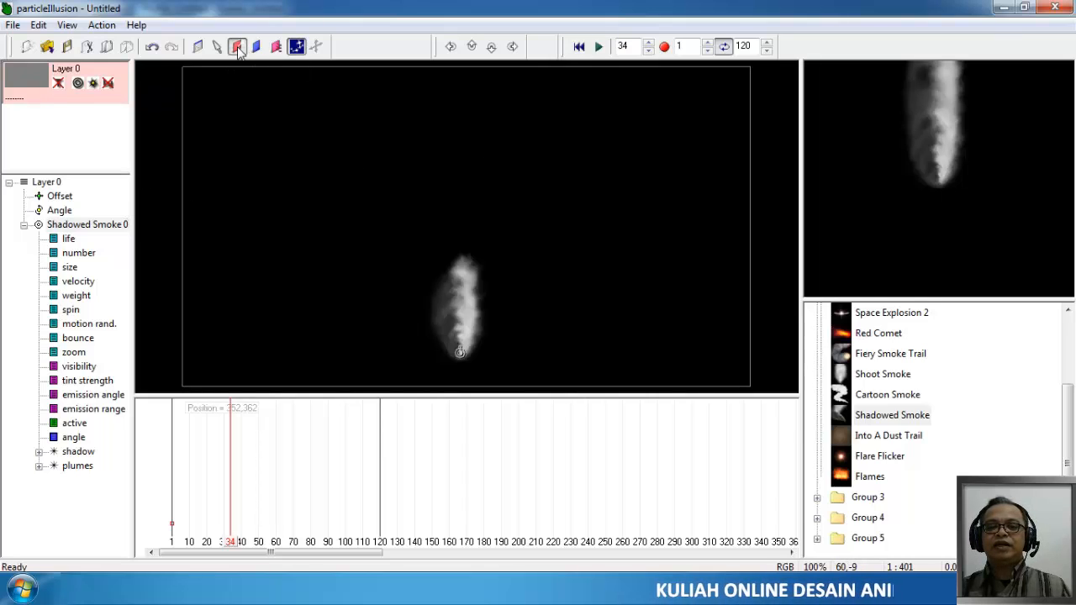
click(325, 200)
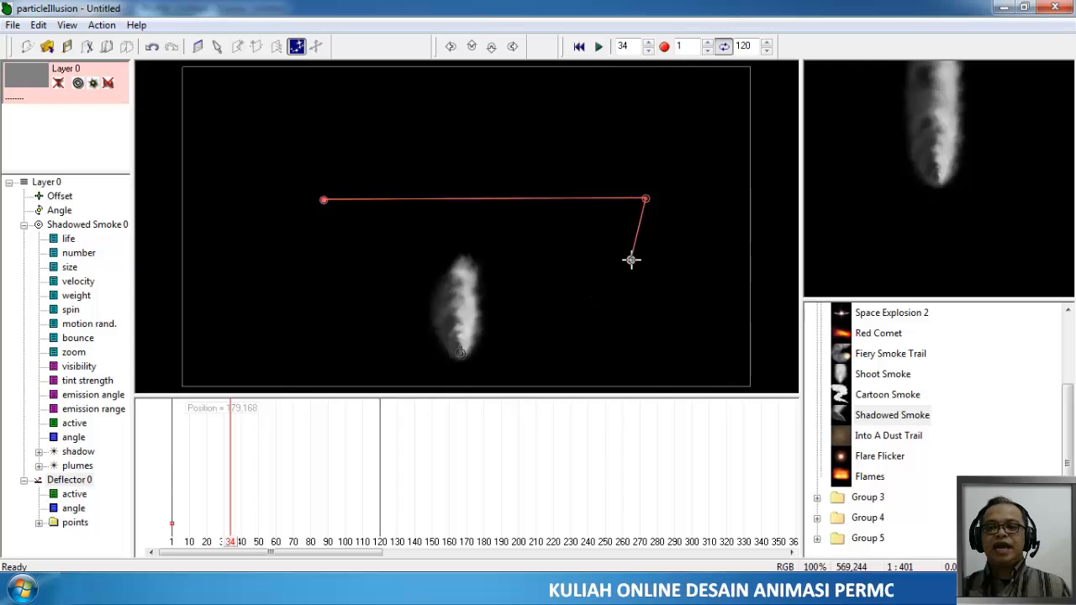
right_click(622, 347)
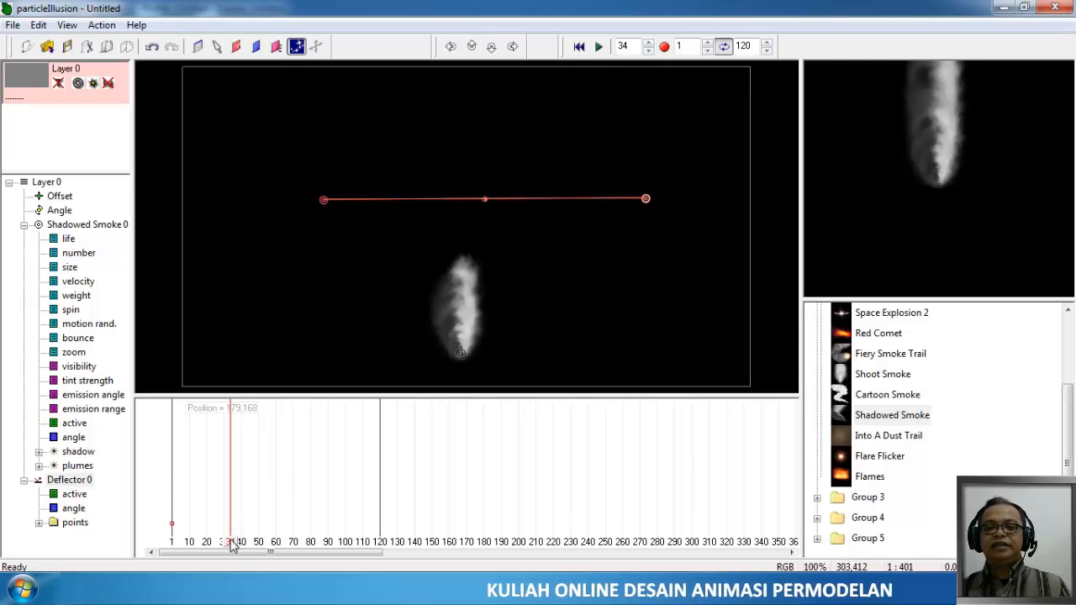
Play the animation from frame 1 and stop it to examine how the smoke meets the horizontal deflector.
drag(232, 545, 172, 546)
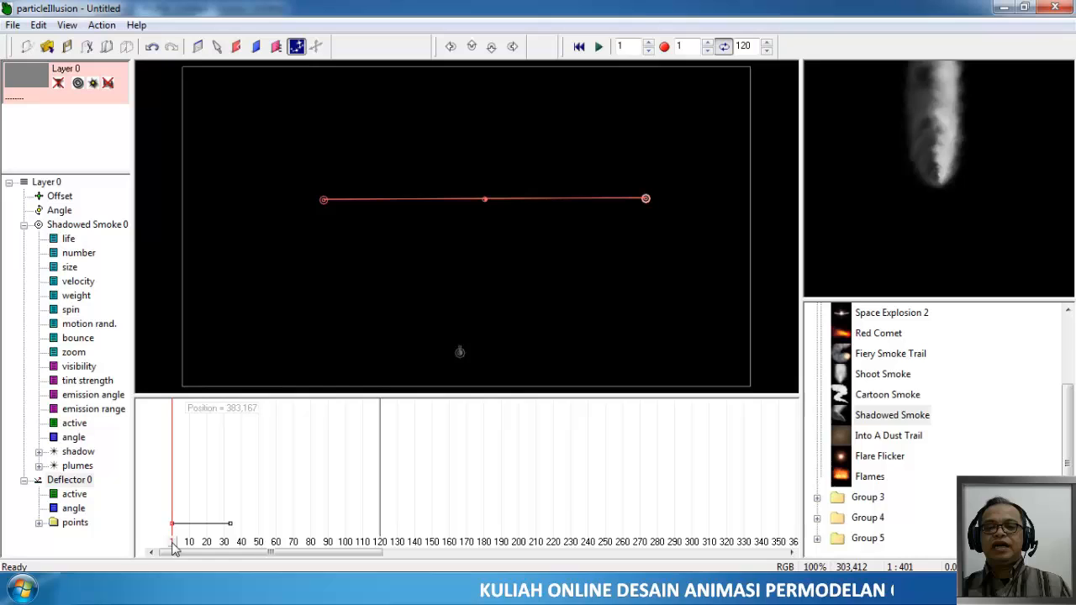
click(603, 53)
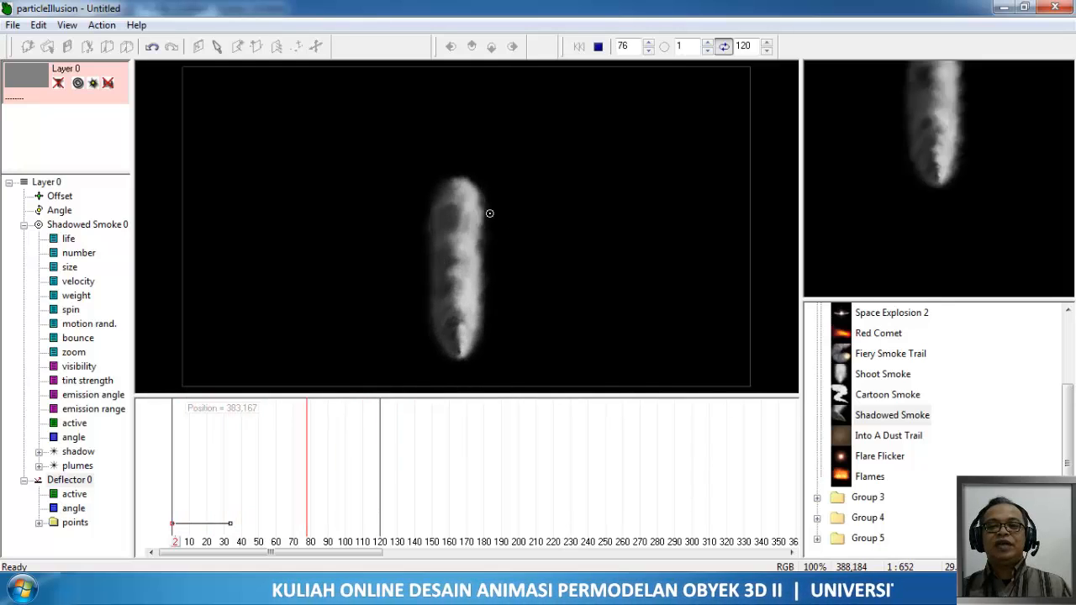
click(599, 47)
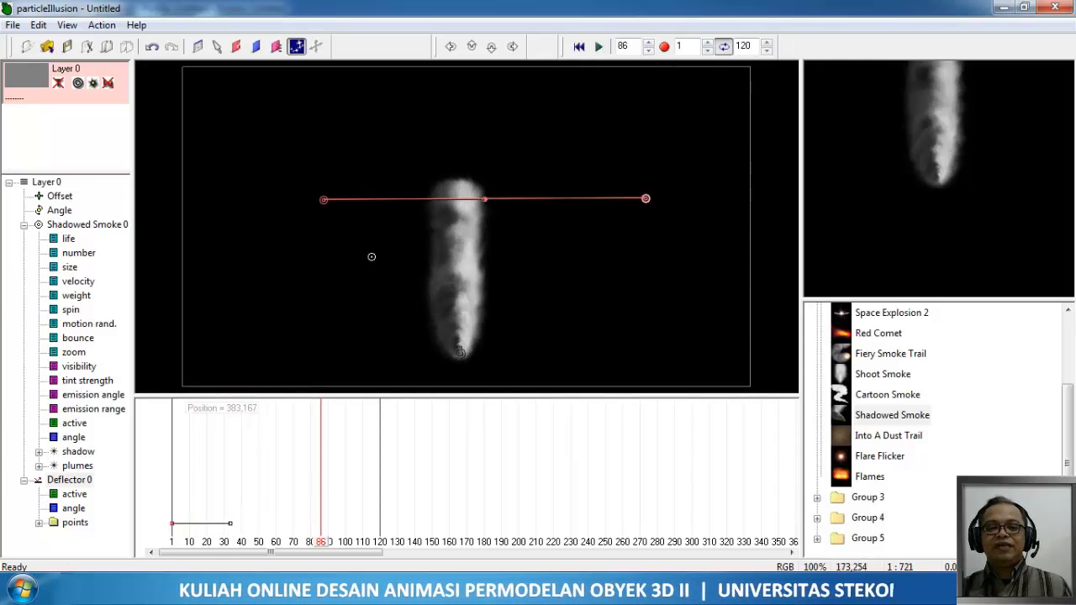
Delete Deflector 0 and scrub the timeline between frames 30 and 55 to check the smoke without it.
click(80, 481)
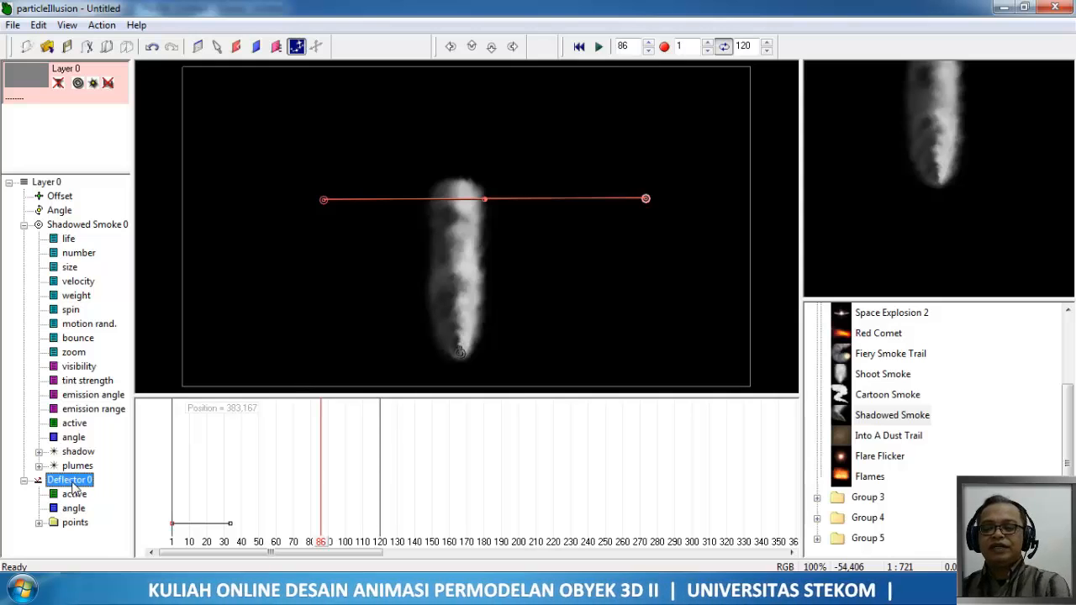
key(Delete)
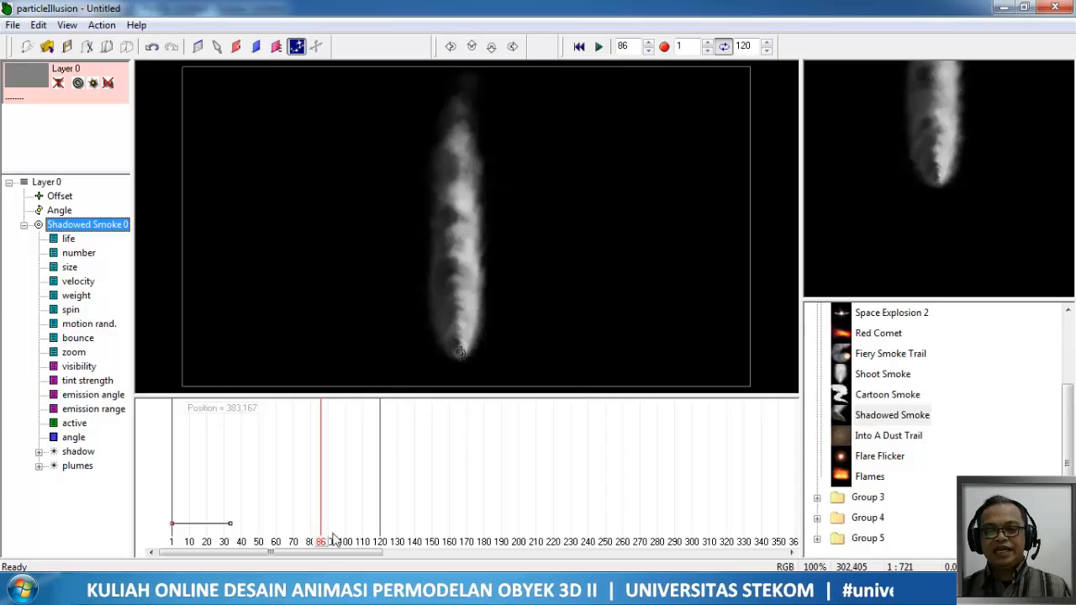
mouse_move(319, 543)
mouse_down()
mouse_move(145, 547)
mouse_move(223, 562)
mouse_up()
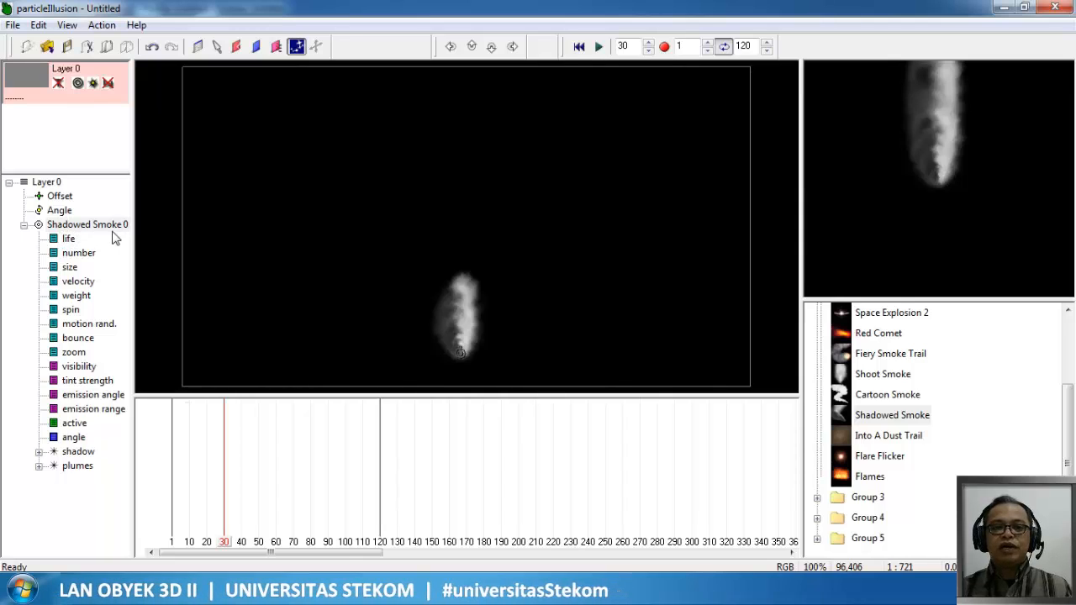
drag(226, 545, 266, 570)
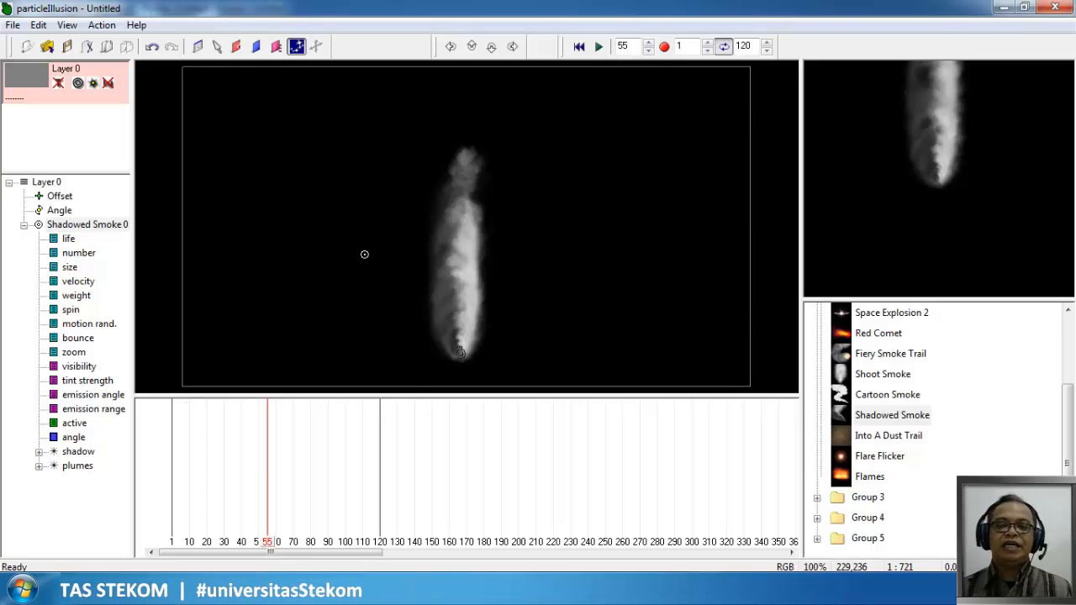
Add a force at frame 40 just above the smoke's upper end, at about 346,190.
click(257, 543)
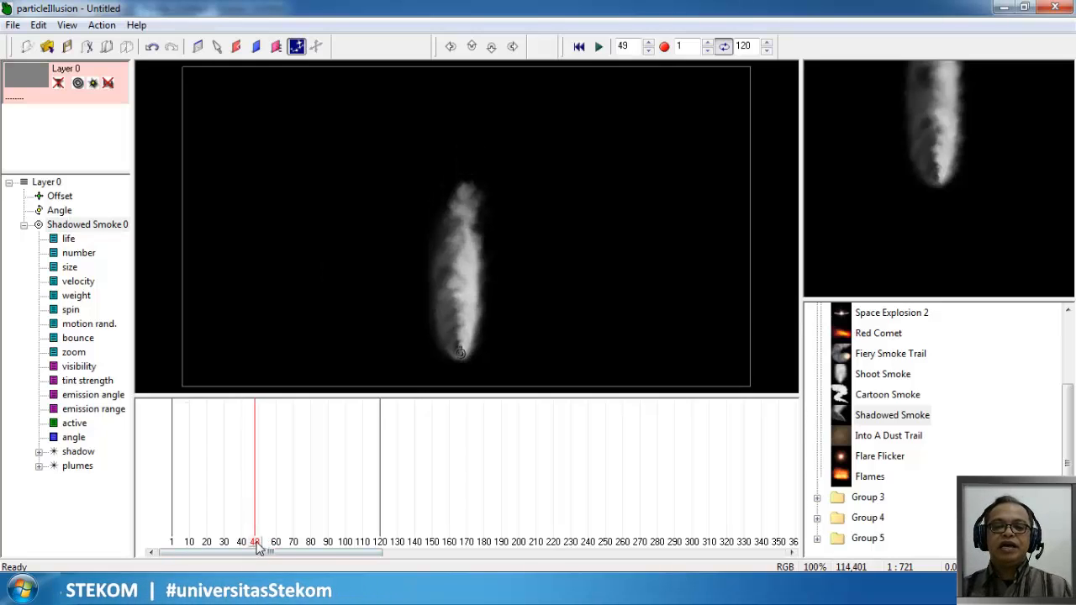
drag(257, 547, 241, 545)
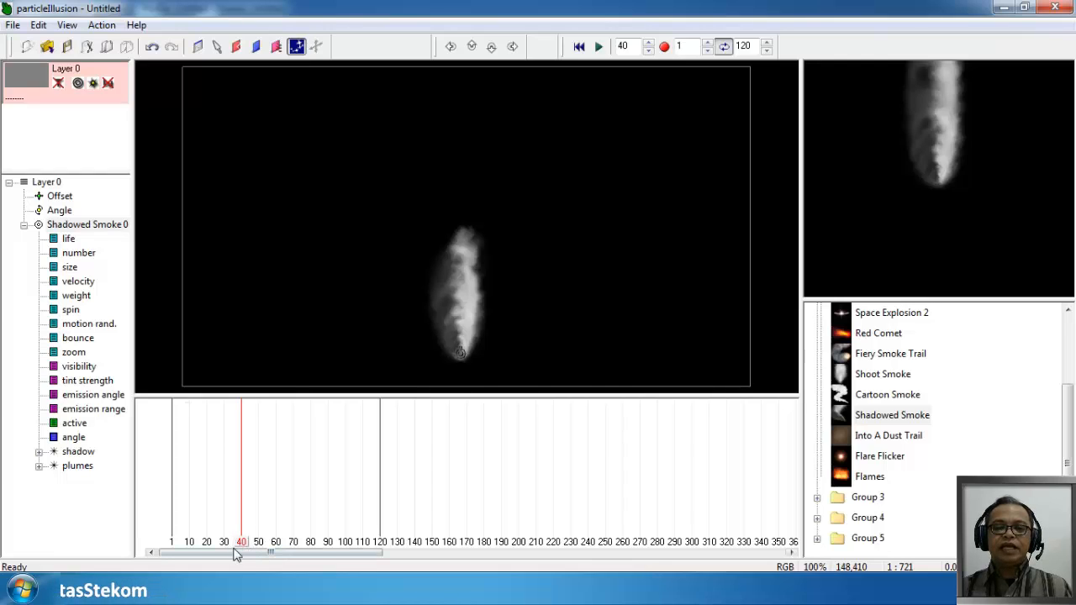
click(277, 47)
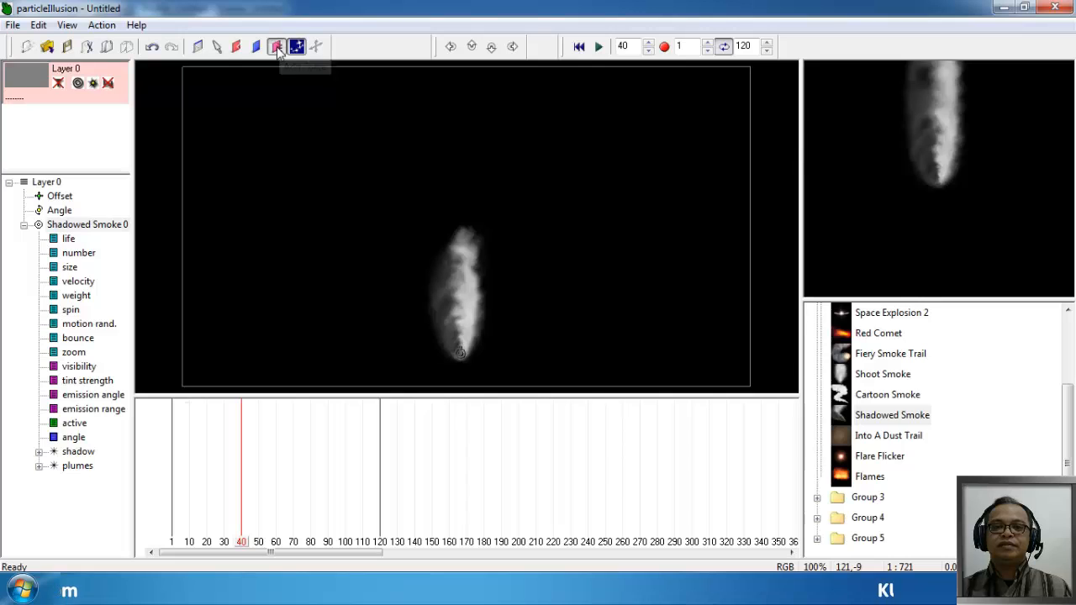
click(457, 218)
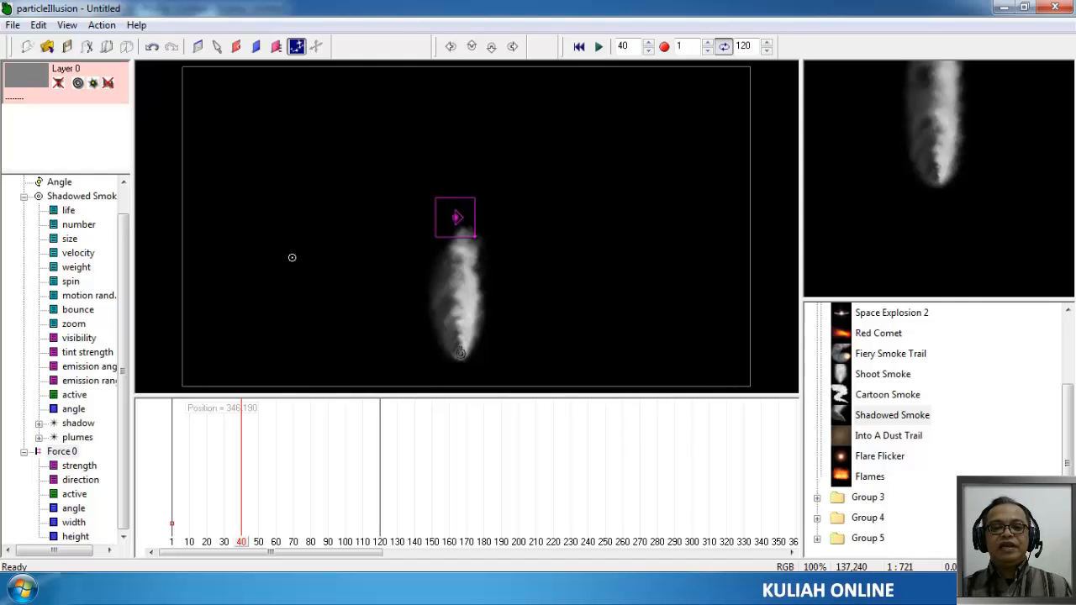
Raise Force 0's strength to 498 from frame 1, using frame 64 to preview the smoke's bend.
click(82, 467)
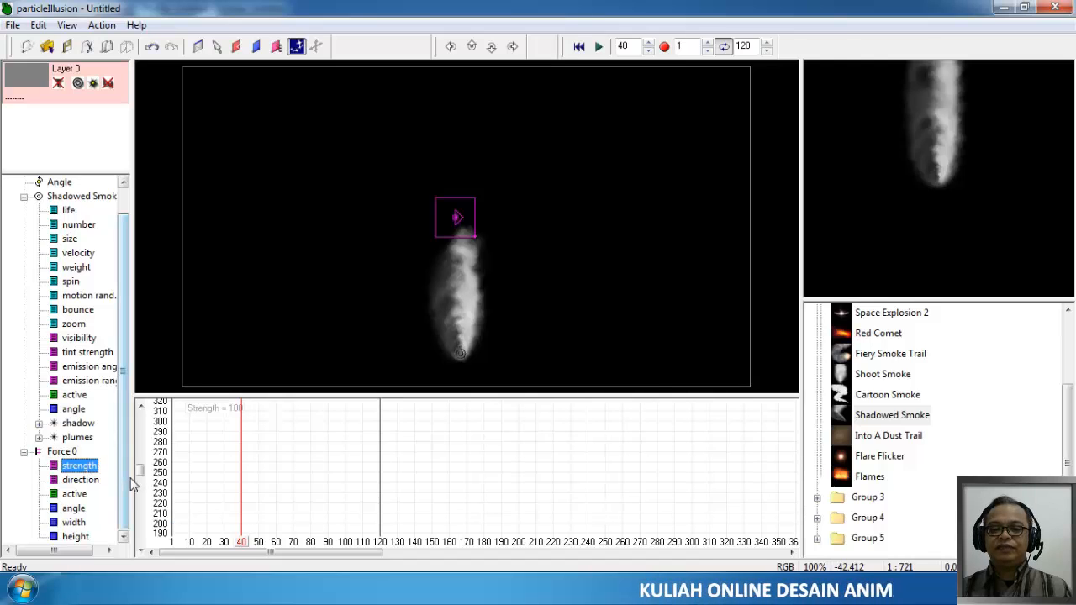
drag(142, 468, 150, 479)
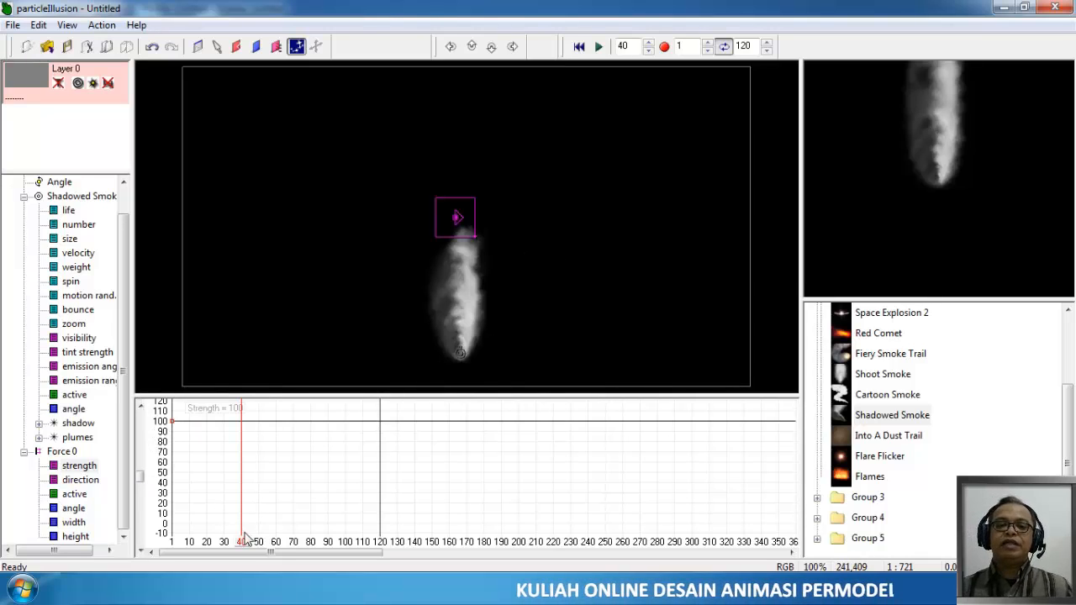
drag(246, 540, 283, 550)
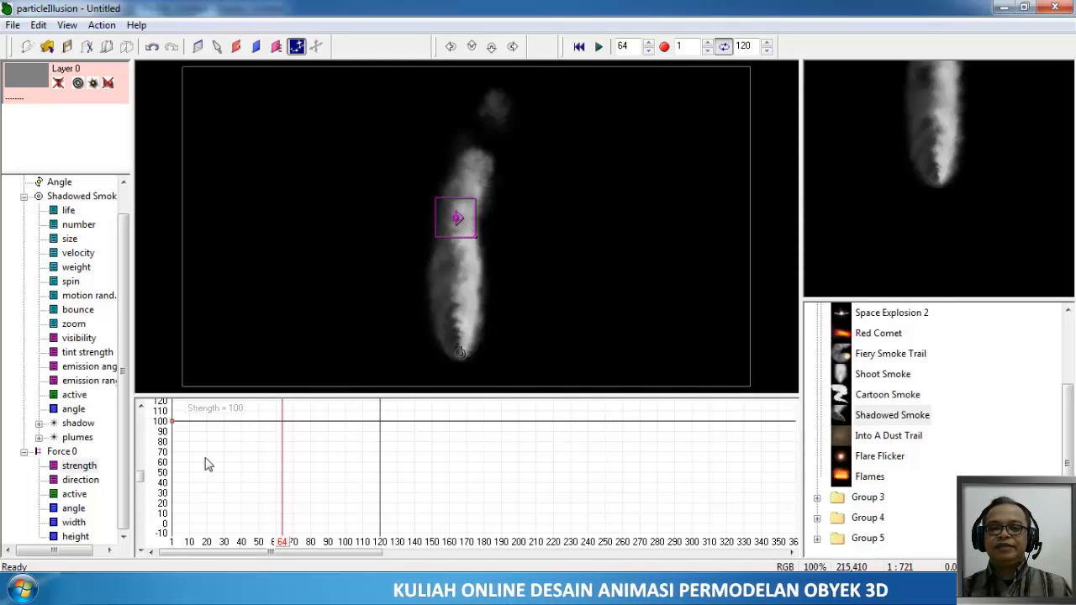
drag(141, 477, 144, 475)
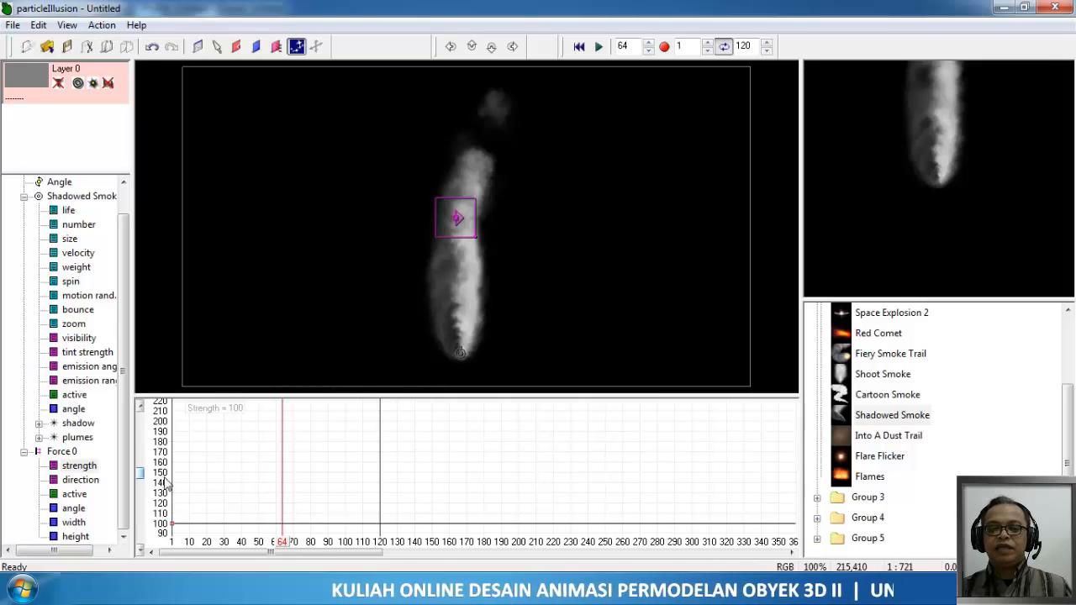
drag(174, 526, 177, 419)
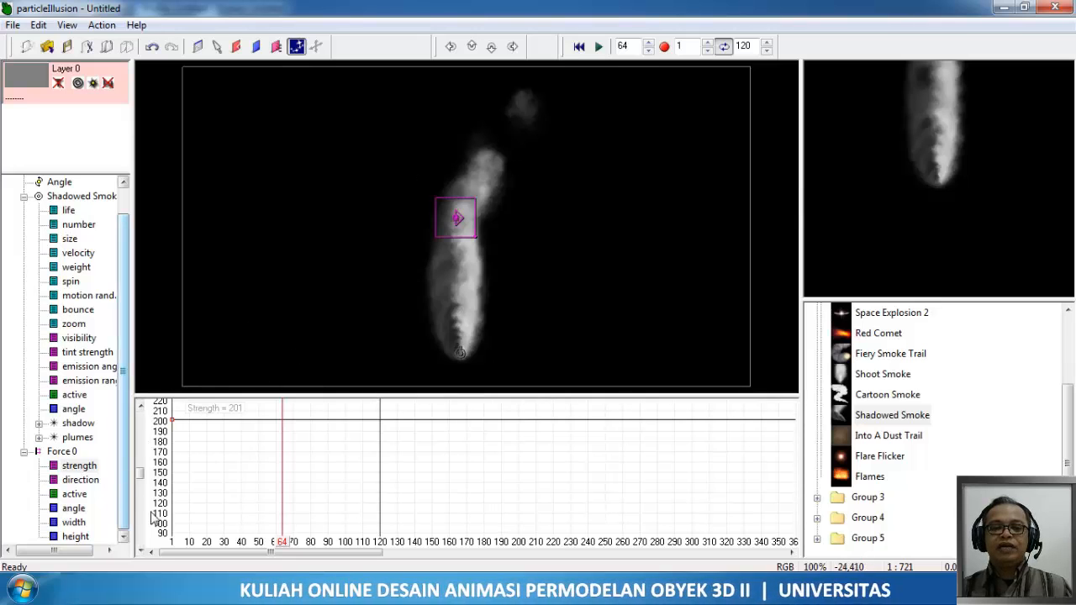
mouse_move(143, 477)
mouse_down()
mouse_move(143, 458)
mouse_move(144, 469)
mouse_up()
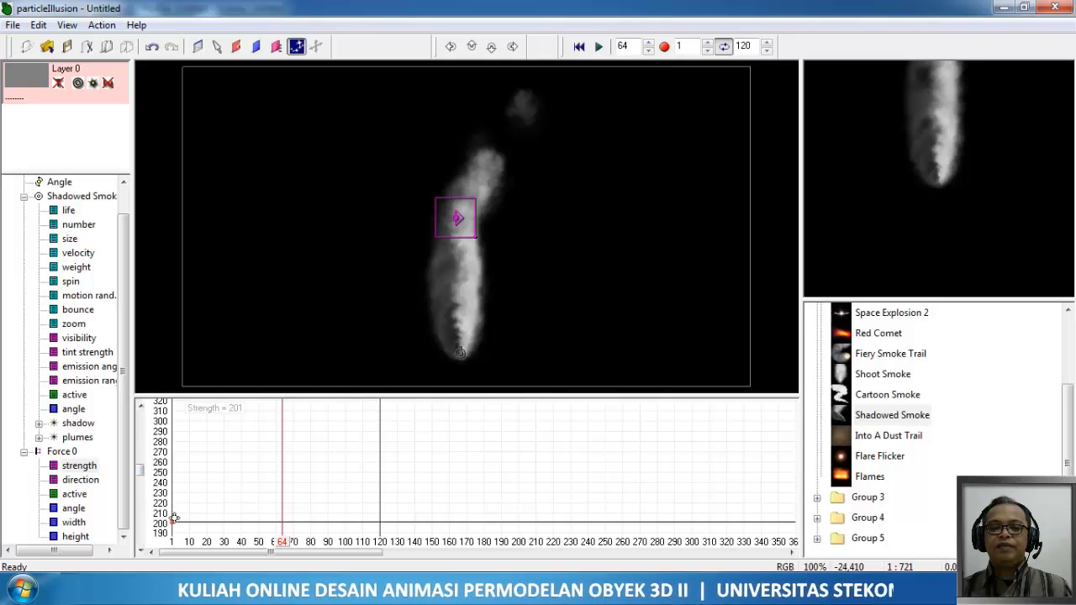
drag(174, 516, 209, 442)
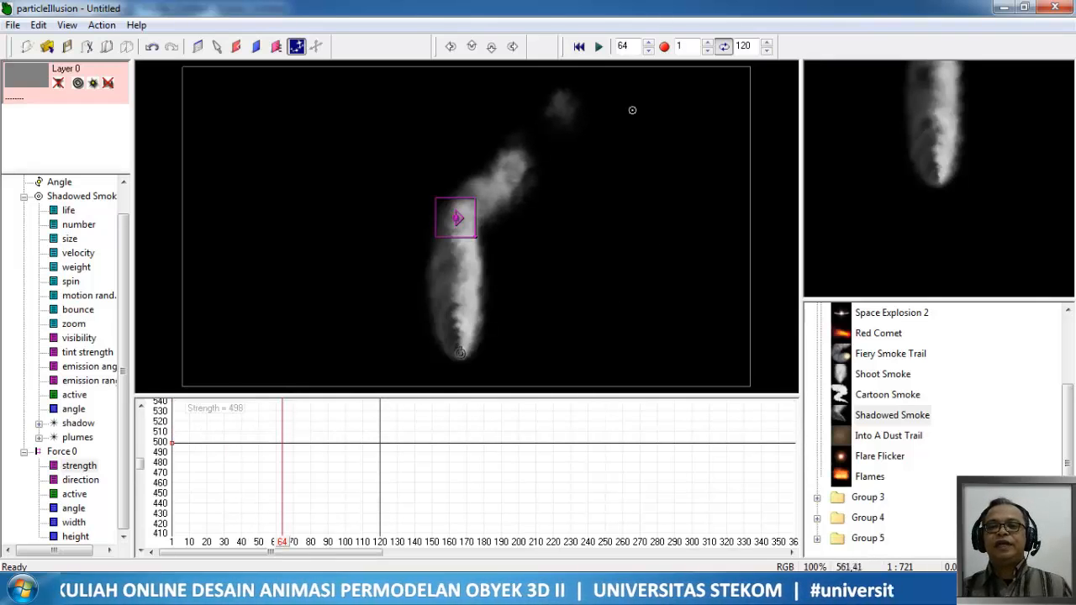
Play the animation from frame 1 to examine the smoke passing through Force 0.
click(580, 46)
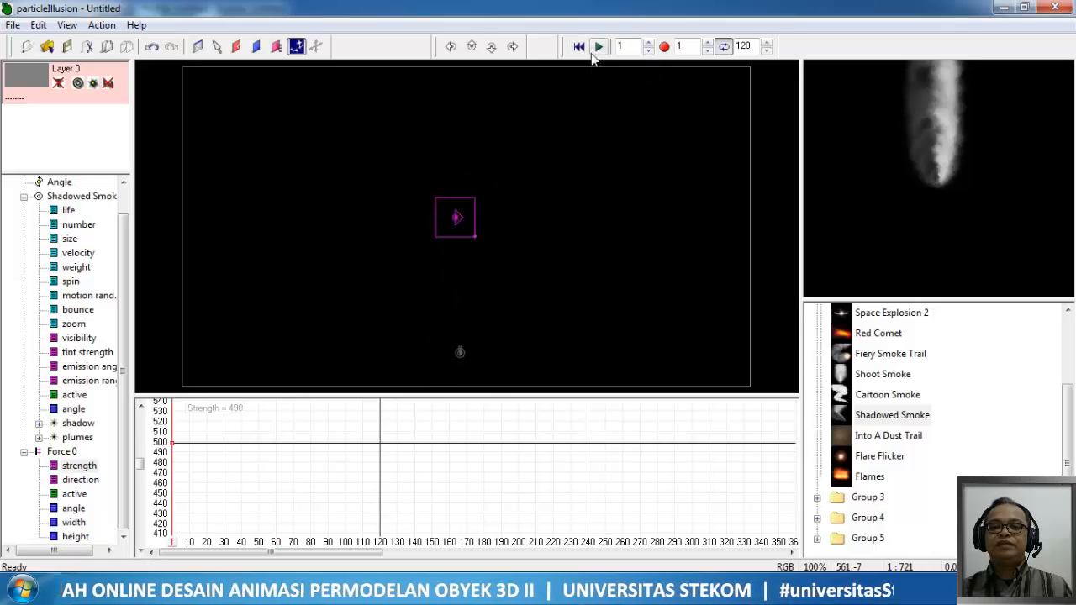
click(598, 48)
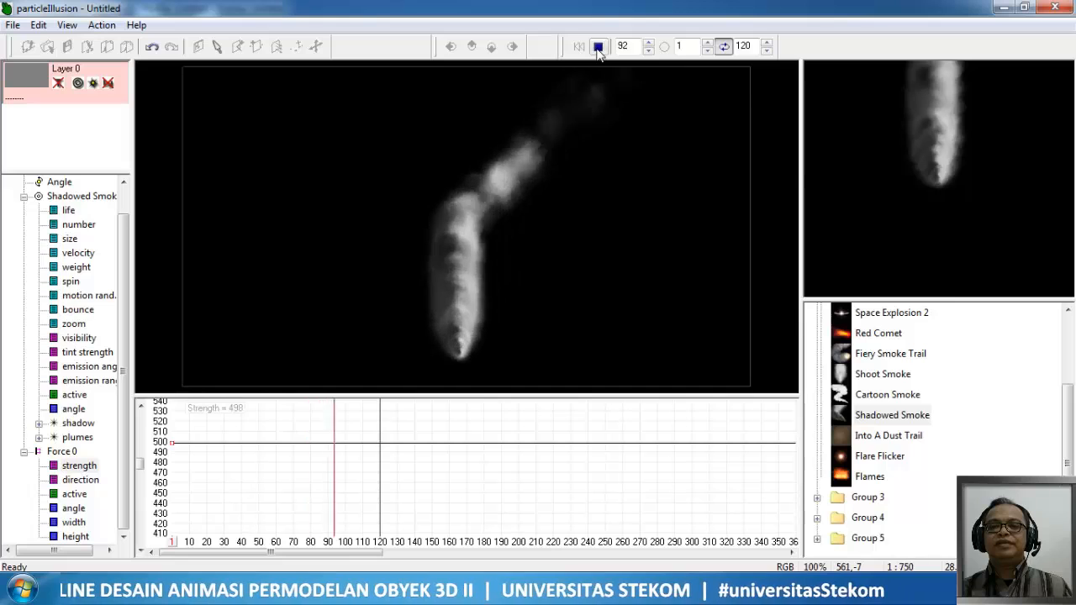
Stop the playback and enlarge Force 0's area at frame 119 to a width of 166 pixels.
click(598, 48)
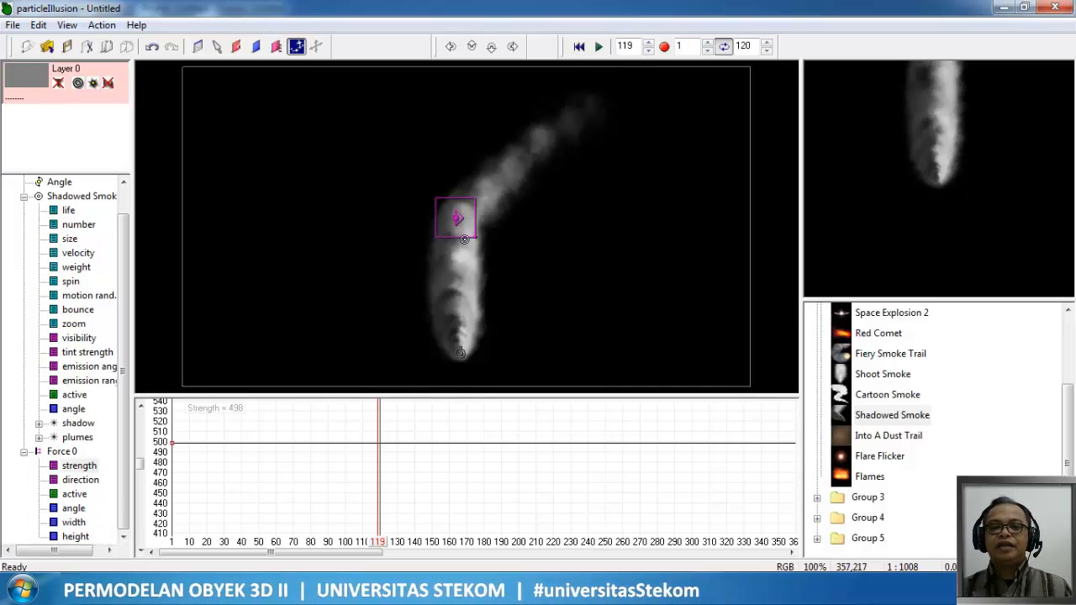
click(216, 47)
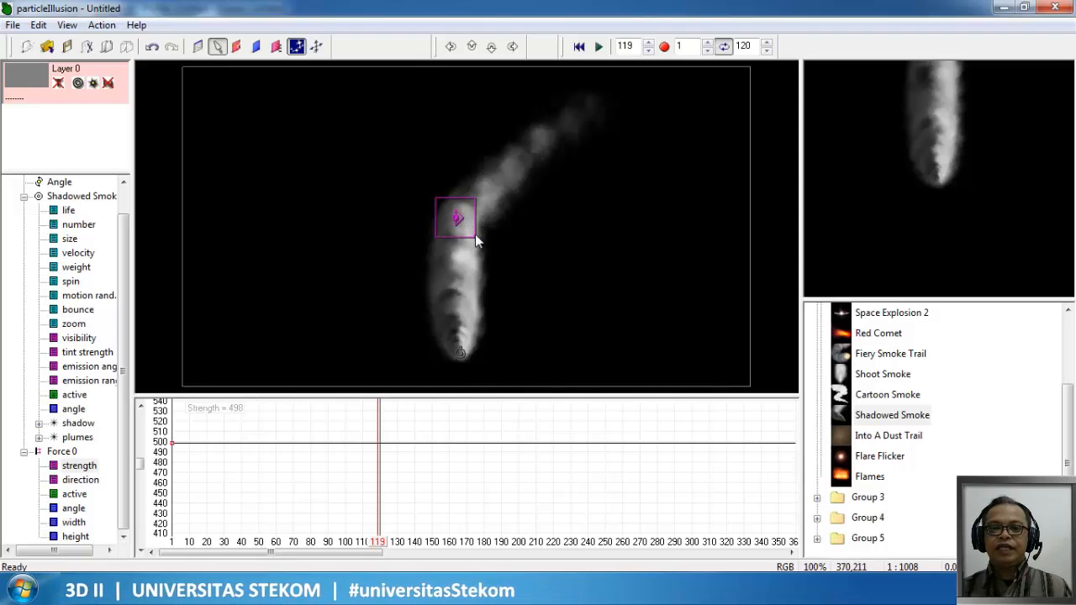
drag(475, 236, 521, 279)
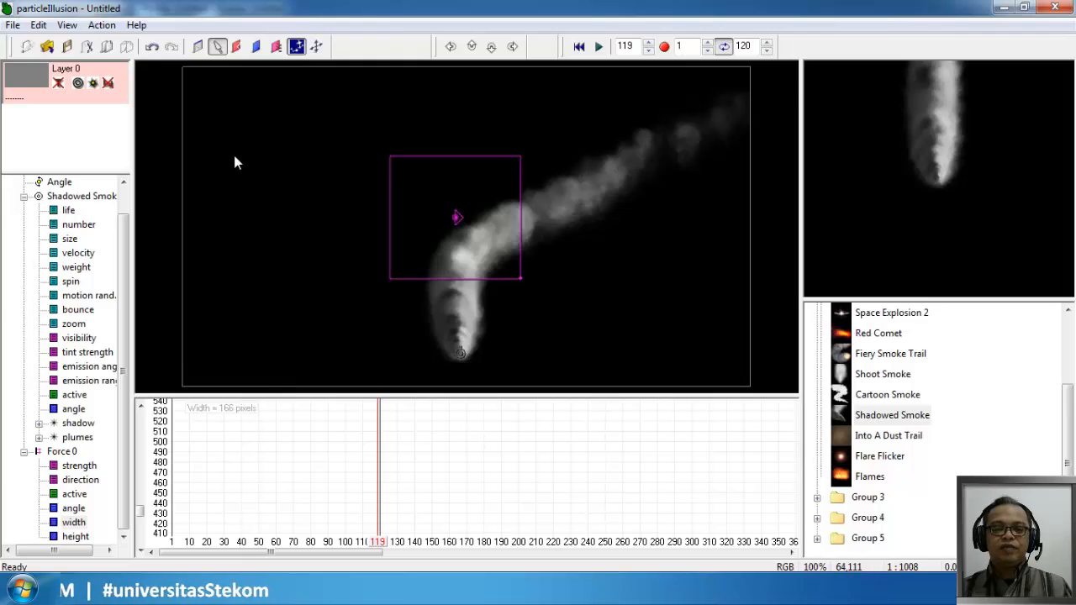
Set Force 0's direction to 199 degrees from frame 1.
click(81, 481)
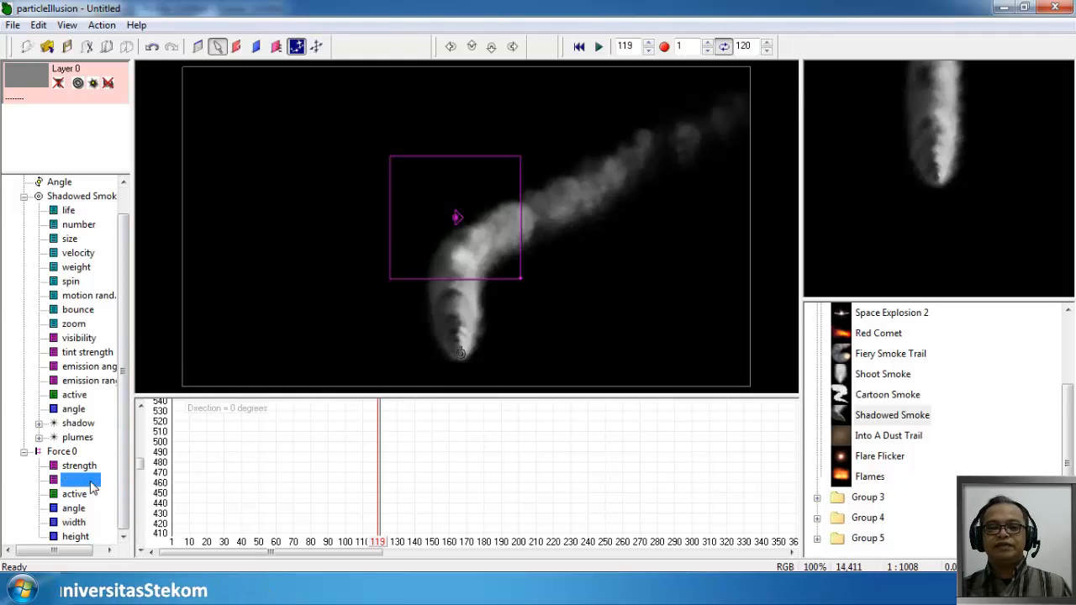
drag(144, 470, 190, 453)
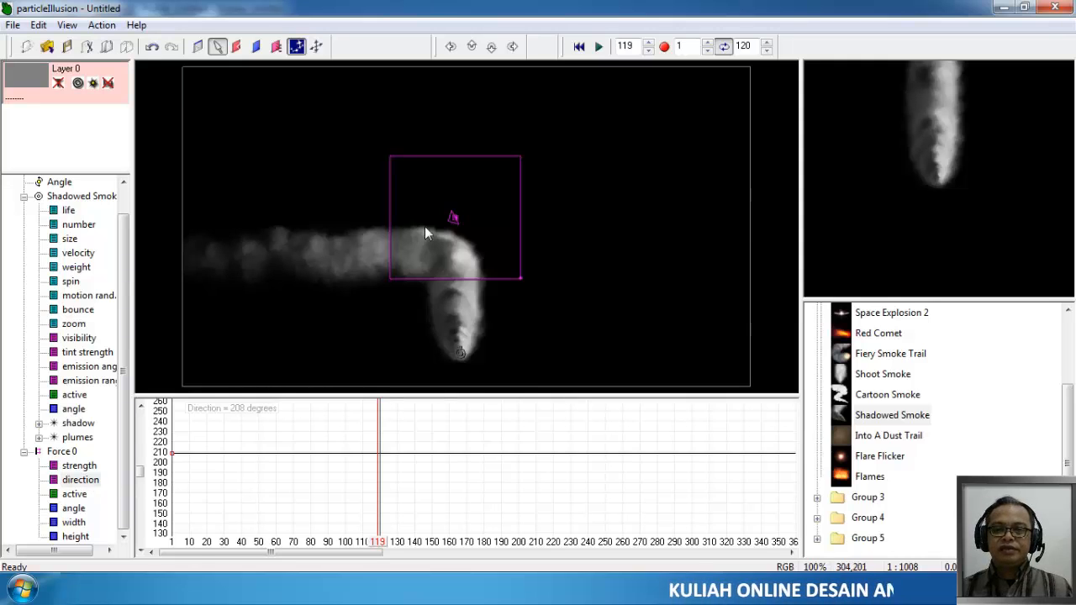
mouse_move(175, 455)
mouse_down()
mouse_move(174, 441)
mouse_move(174, 482)
mouse_move(177, 462)
mouse_up()
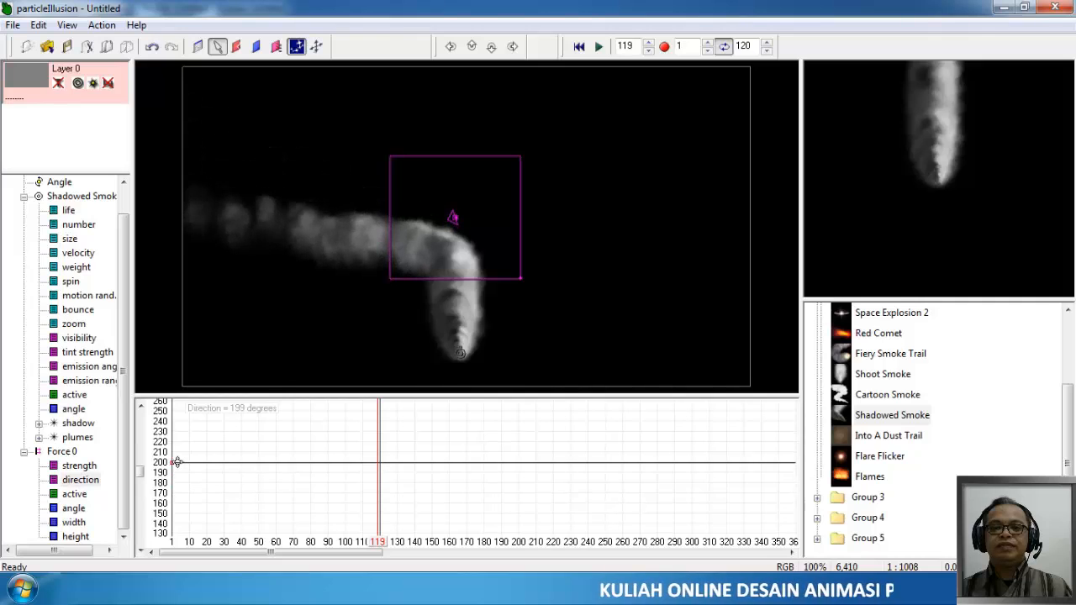
Play the animation from frame 1, then scrub between frames 11 and 62 to examine how Force 0 redirects the smoke.
click(578, 47)
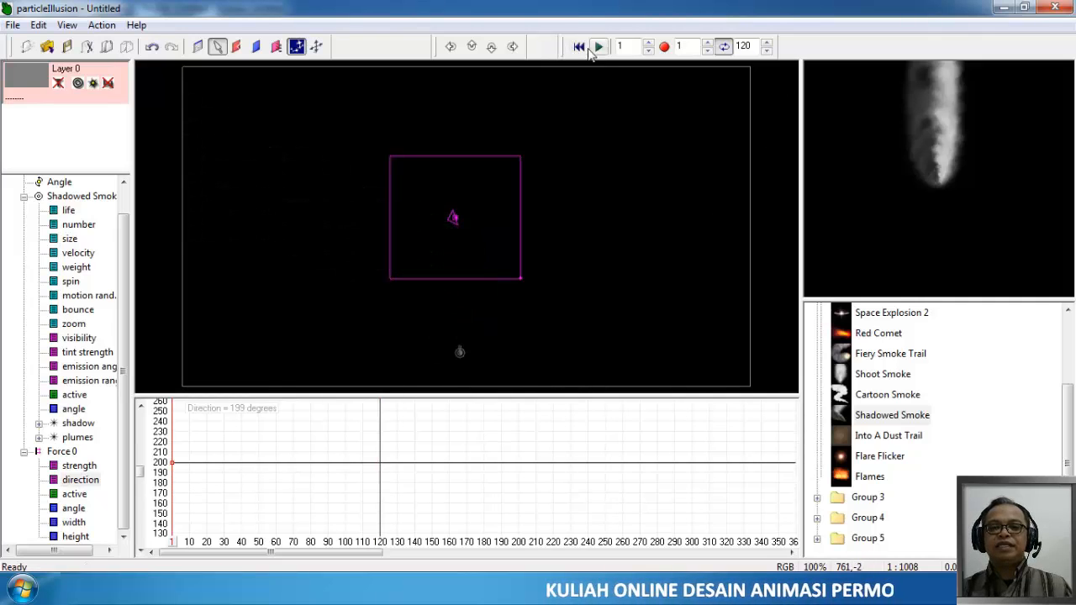
click(599, 47)
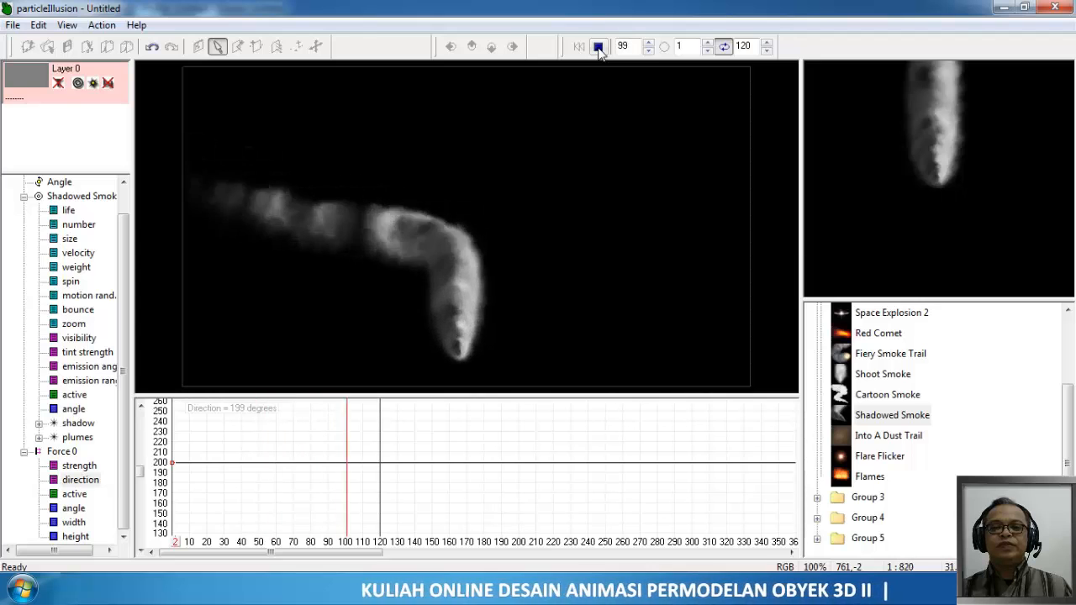
click(598, 47)
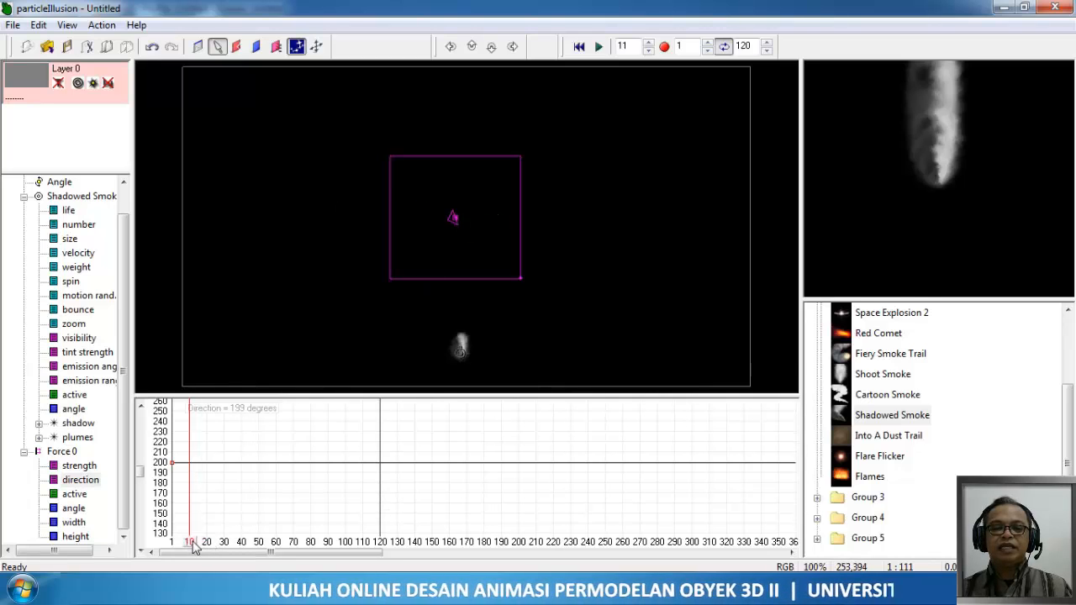
mouse_move(202, 551)
mouse_down()
mouse_move(265, 563)
mouse_move(235, 563)
mouse_move(342, 564)
mouse_move(280, 563)
mouse_up()
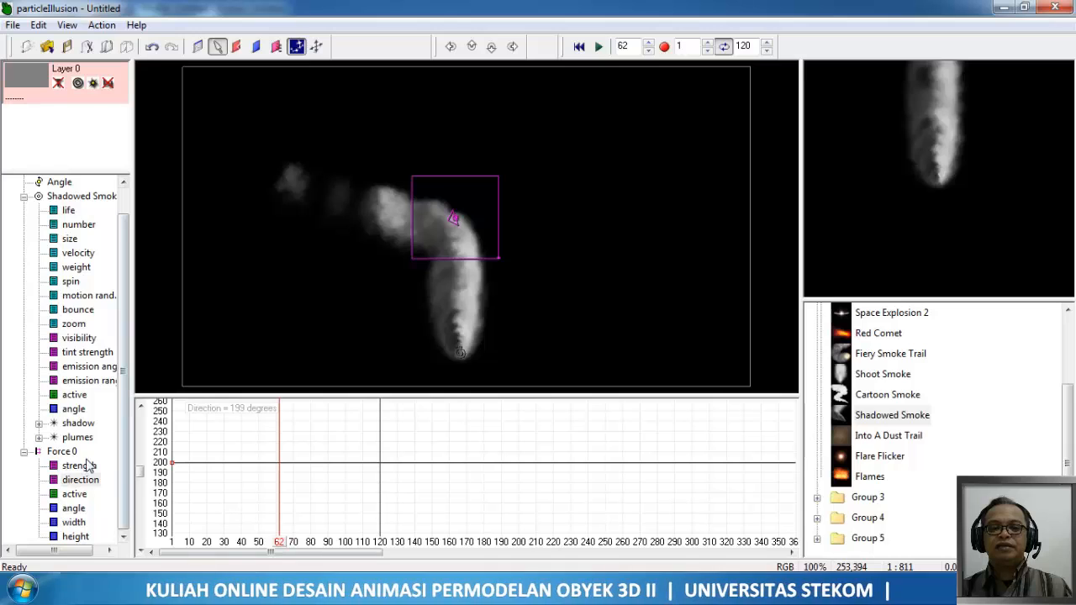
click(61, 451)
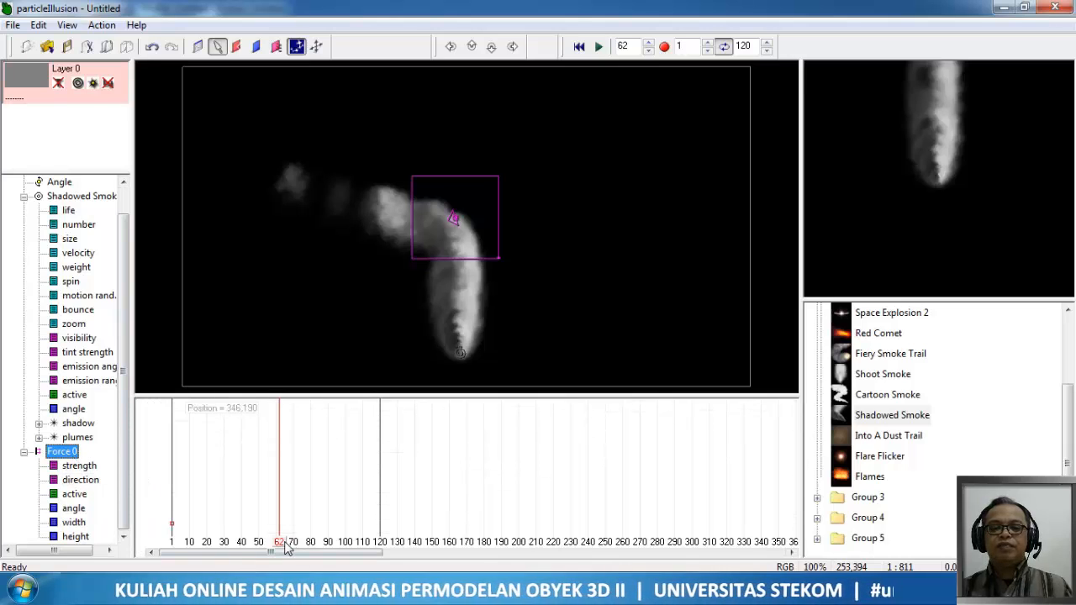
mouse_move(281, 555)
mouse_down()
mouse_move(315, 555)
mouse_move(238, 555)
mouse_move(250, 555)
mouse_up()
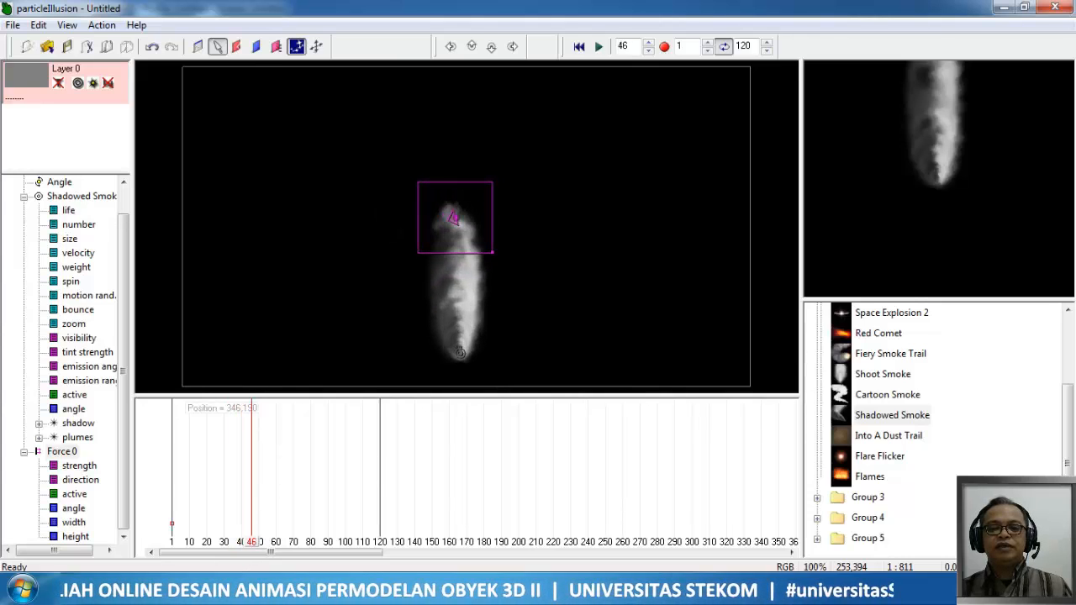
Delete Force 0 and add a new force at frame 40 on the smoke's upper end, at about 347,209.
click(61, 452)
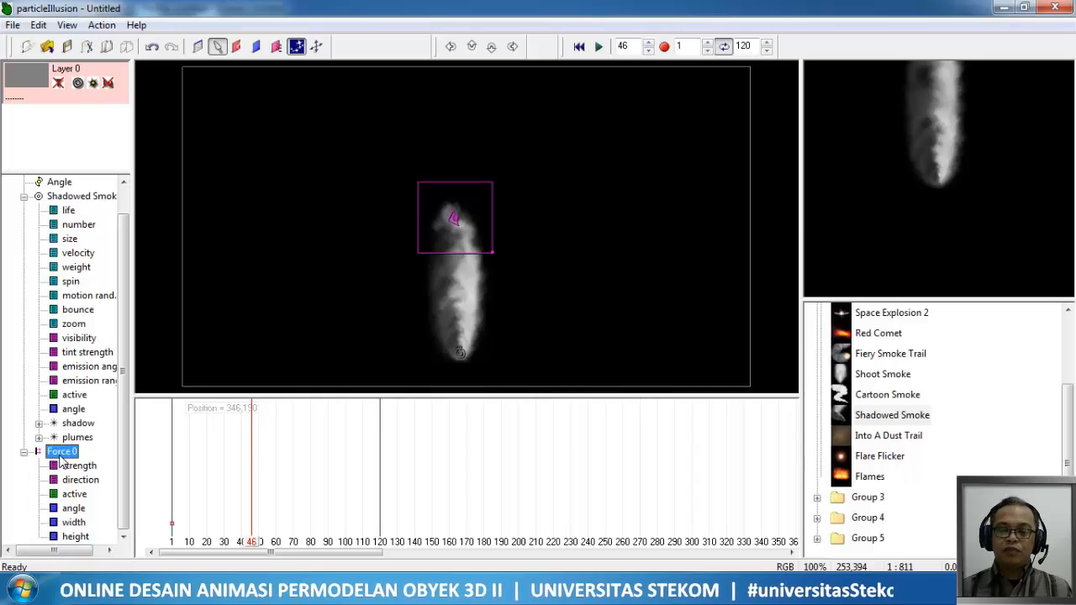
key(Delete)
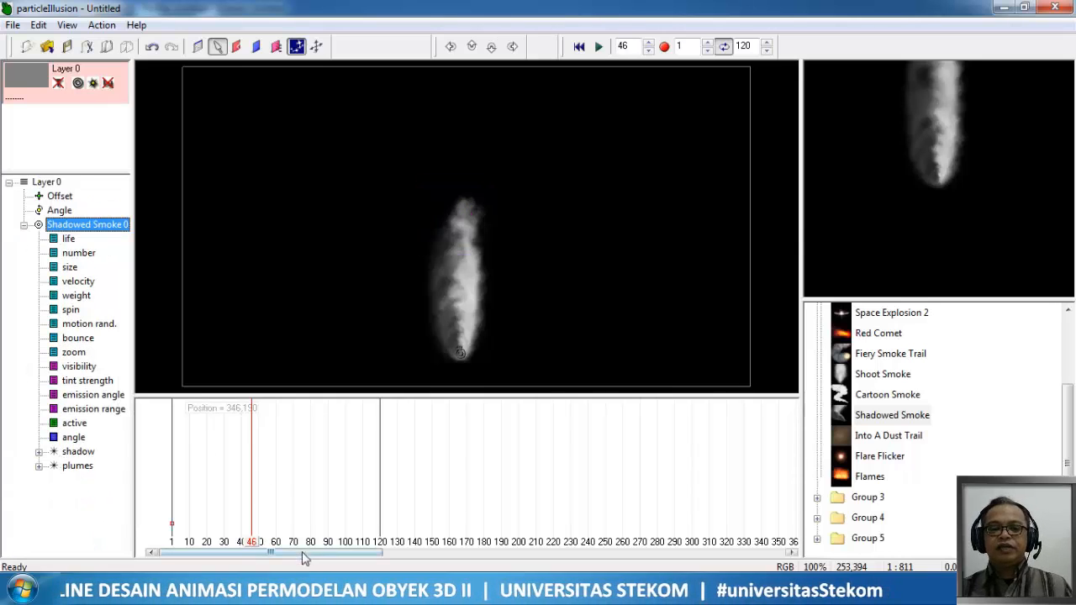
click(241, 547)
click(239, 545)
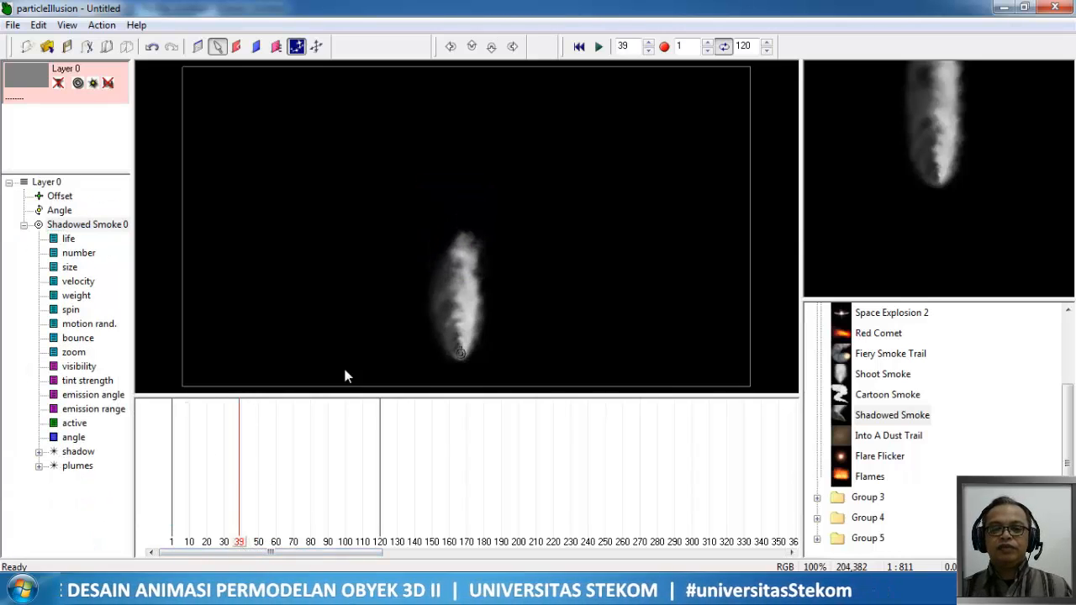
drag(238, 545, 241, 545)
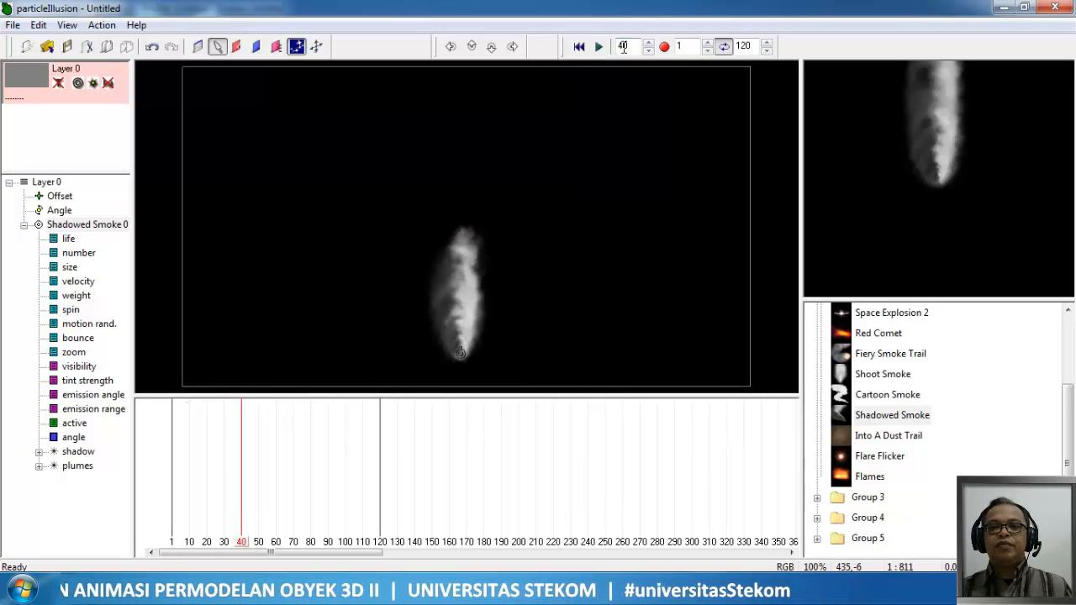
click(275, 48)
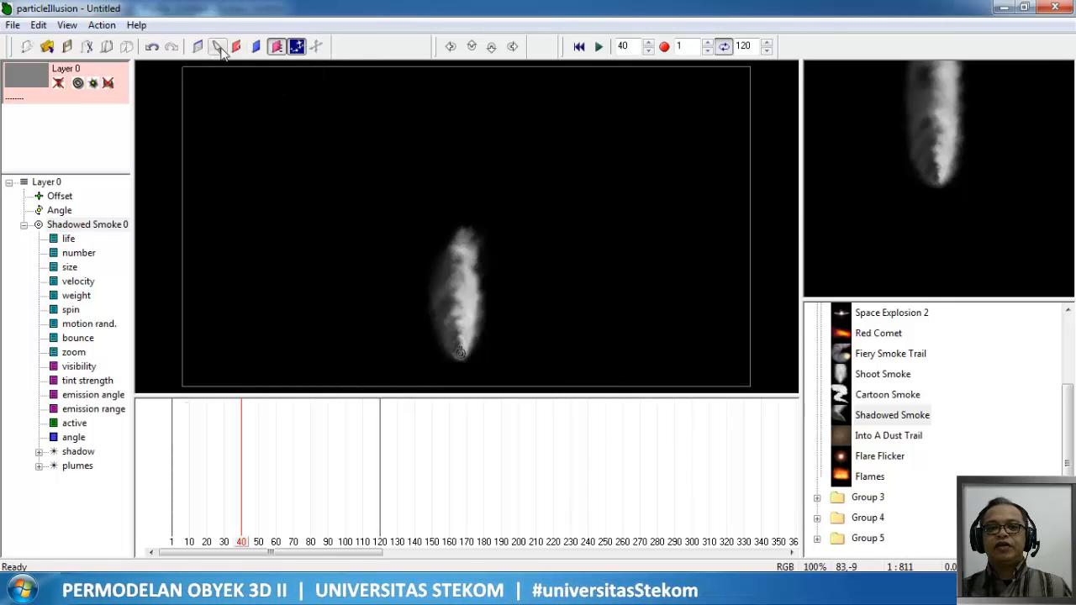
click(457, 233)
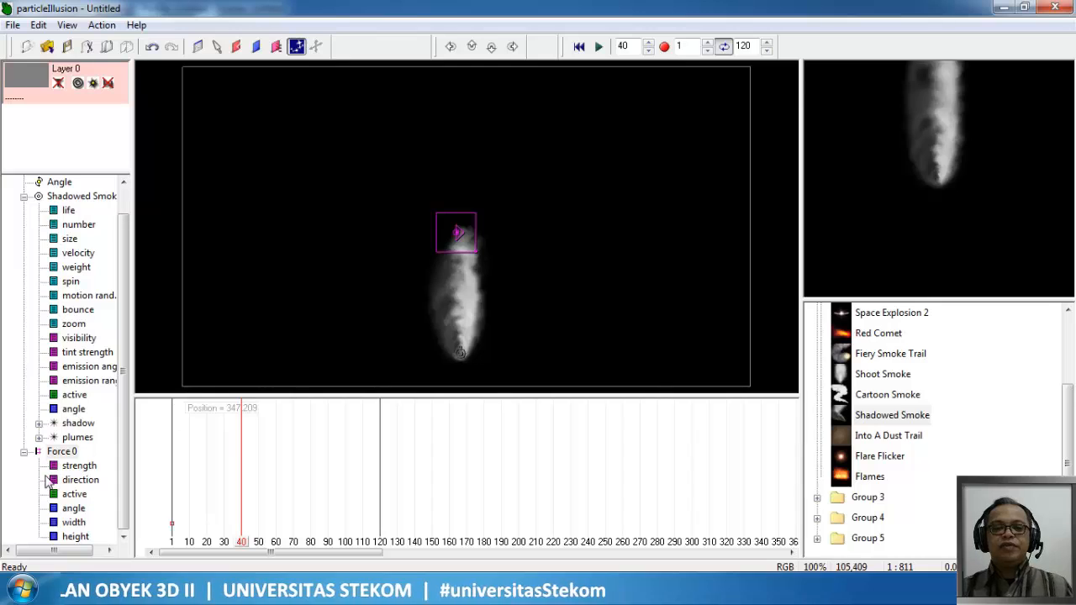
Set the new force's strength to about 499 and its direction to about 189 degrees from frame 1.
click(79, 466)
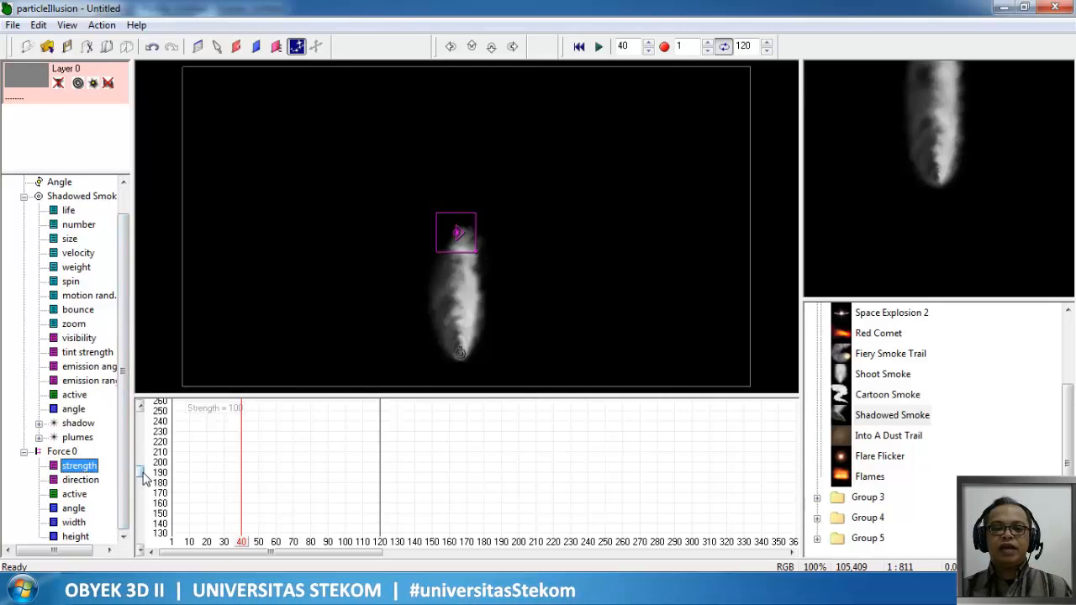
drag(140, 473, 146, 481)
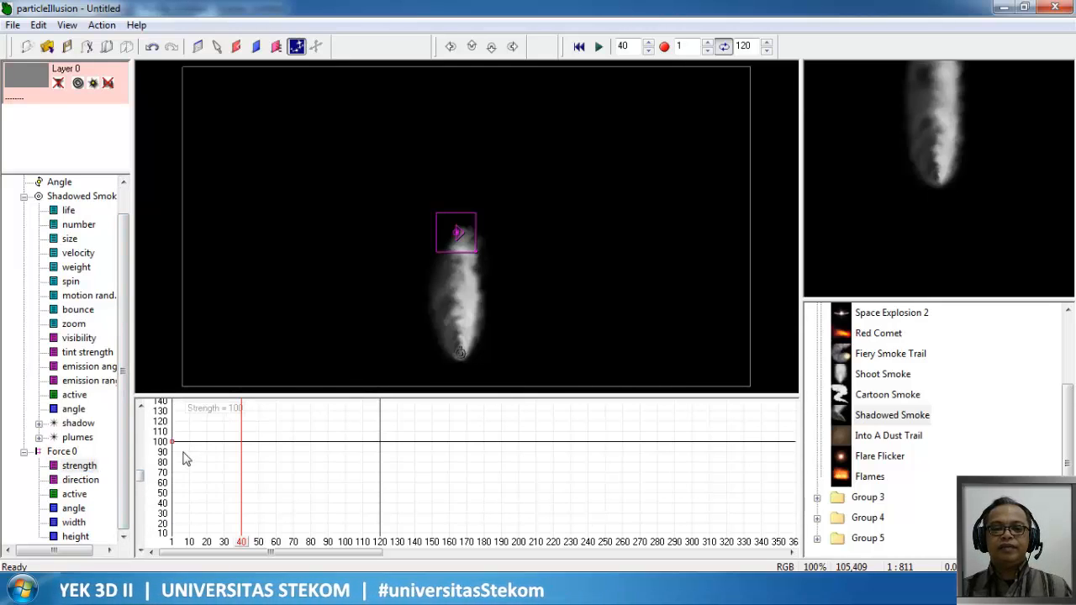
drag(173, 443, 267, 472)
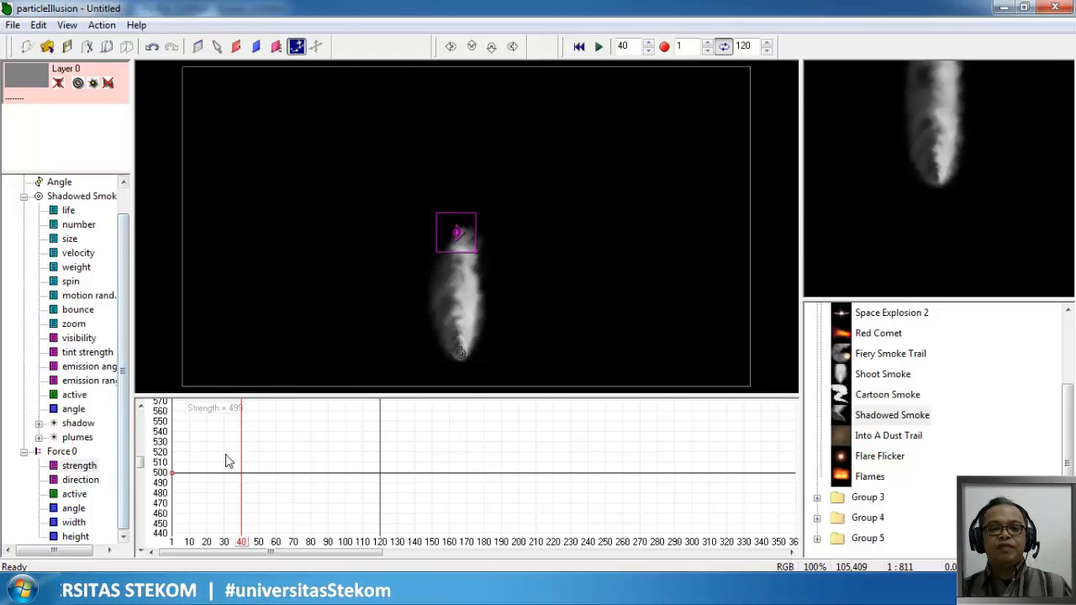
click(90, 481)
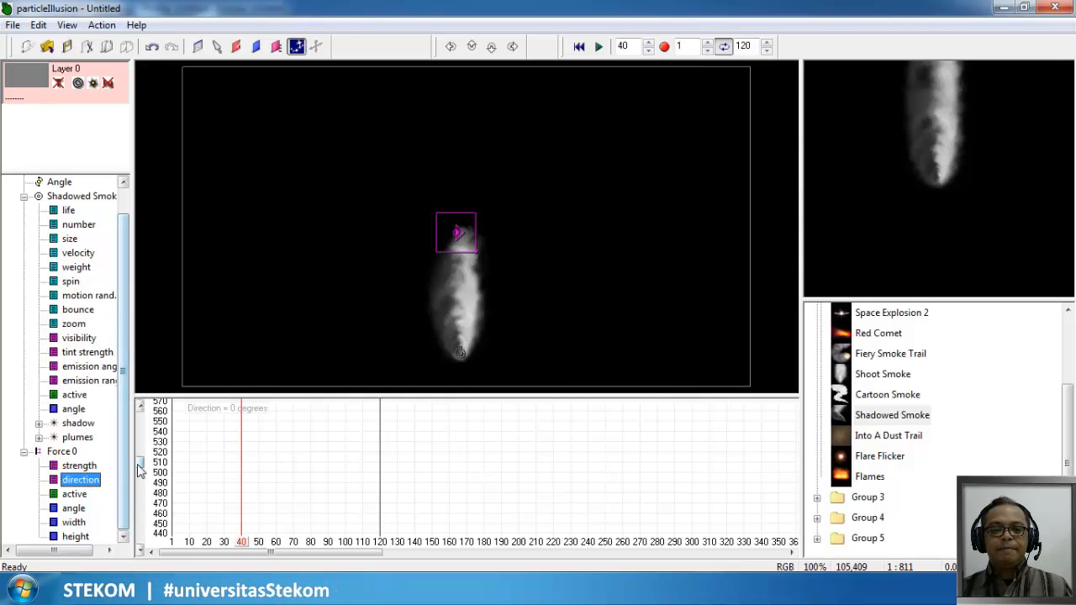
drag(138, 463, 142, 478)
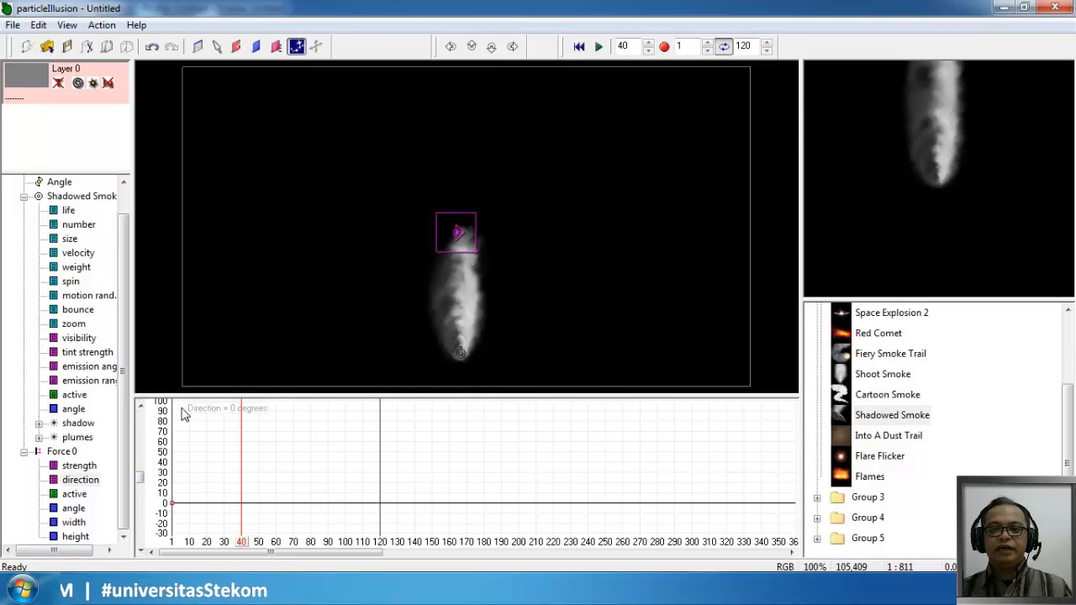
drag(175, 507, 185, 457)
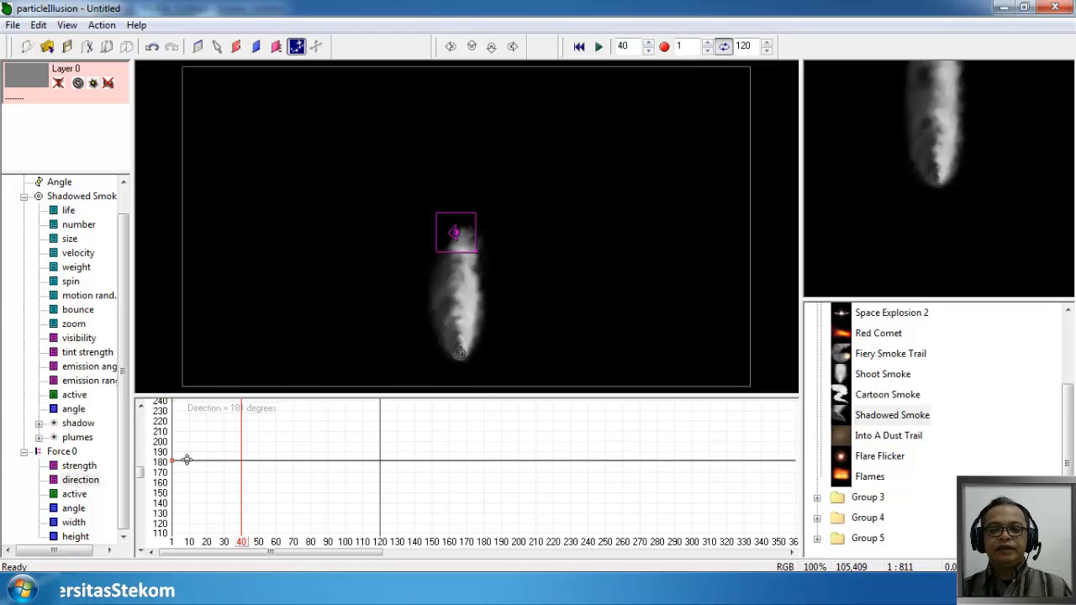
drag(186, 460, 188, 453)
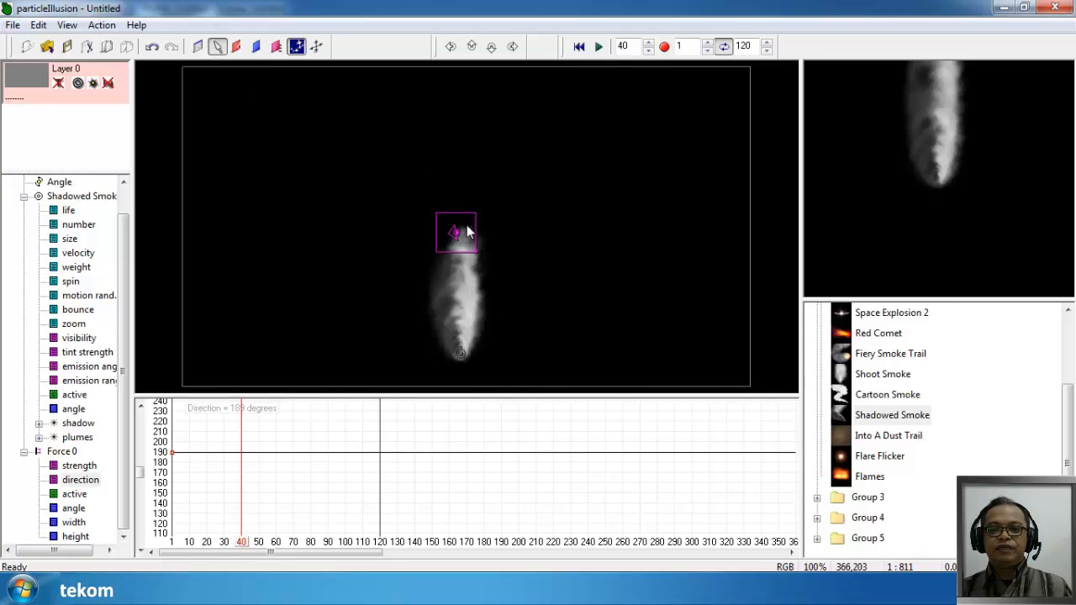
Enlarge the force's area at frame 40 to a width of 178 pixels and play the animation from frame 1.
drag(476, 250, 527, 295)
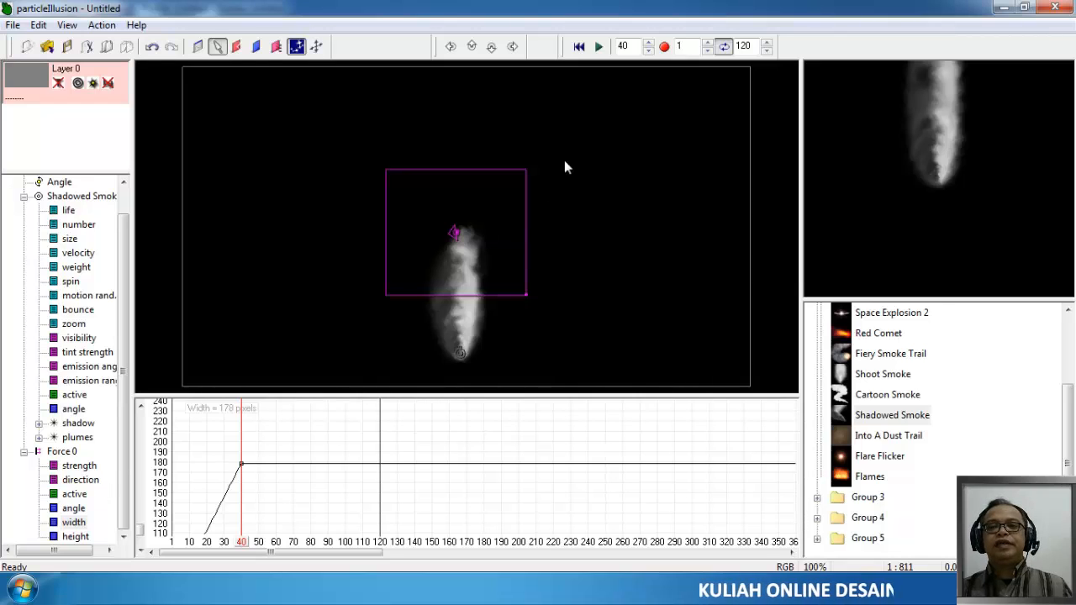
drag(247, 545, 156, 549)
click(599, 47)
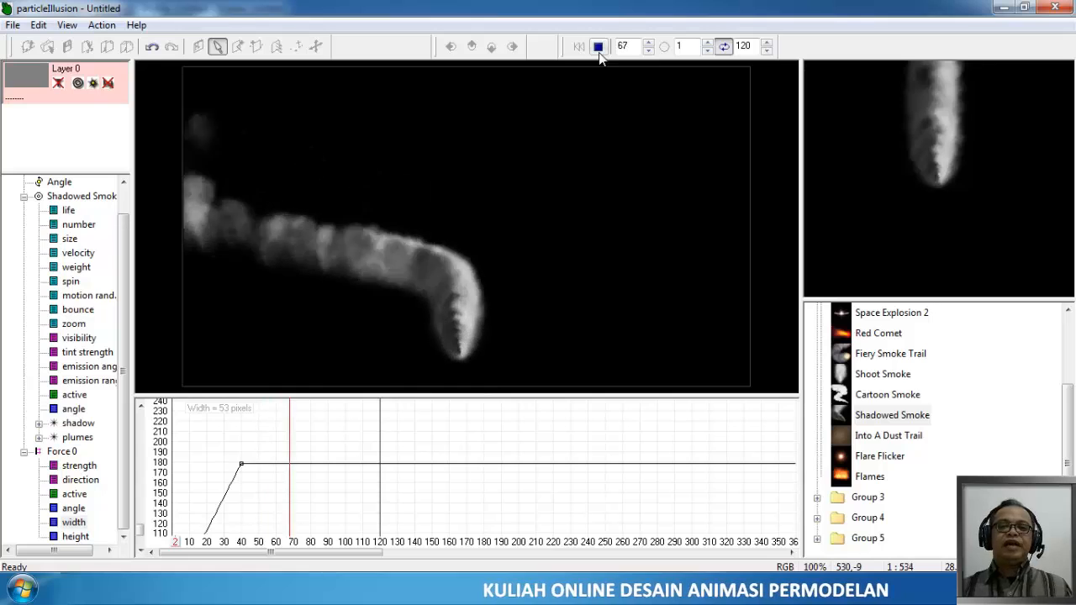
click(598, 48)
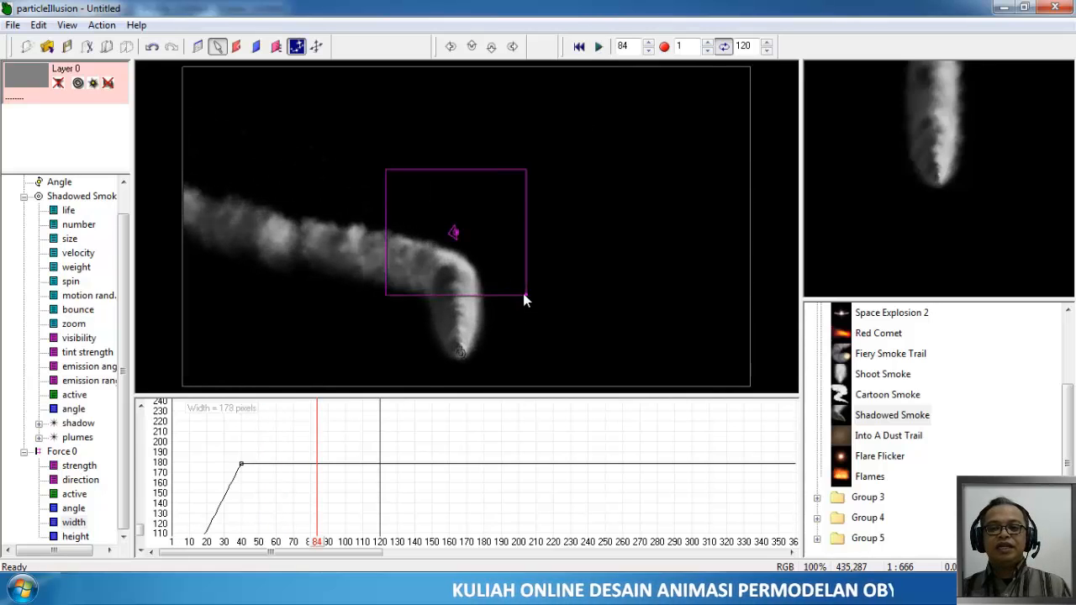
drag(525, 300, 534, 307)
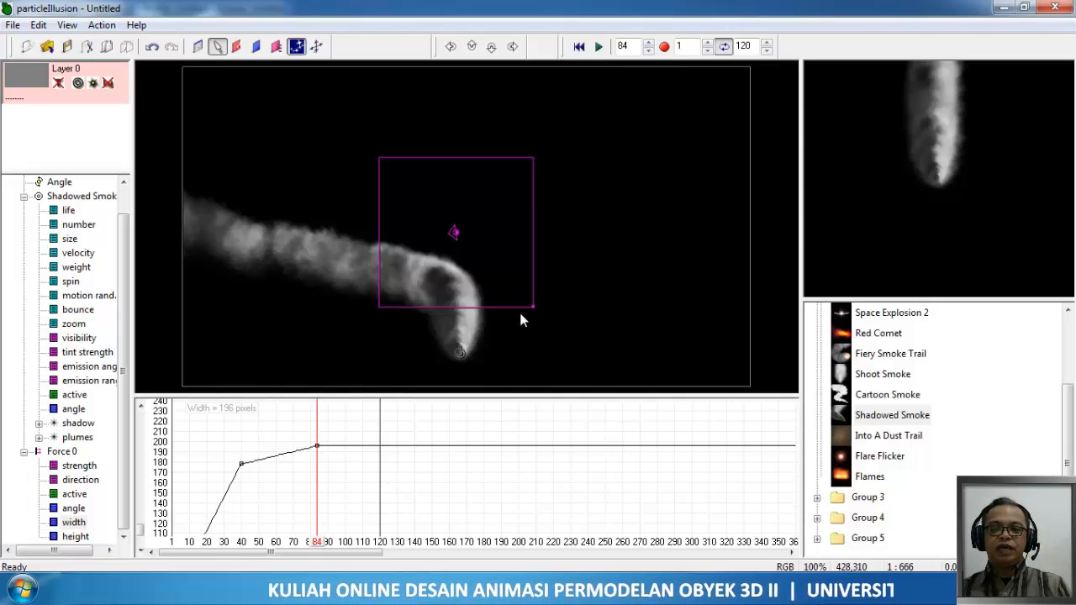
click(317, 545)
key(ctrl+z)
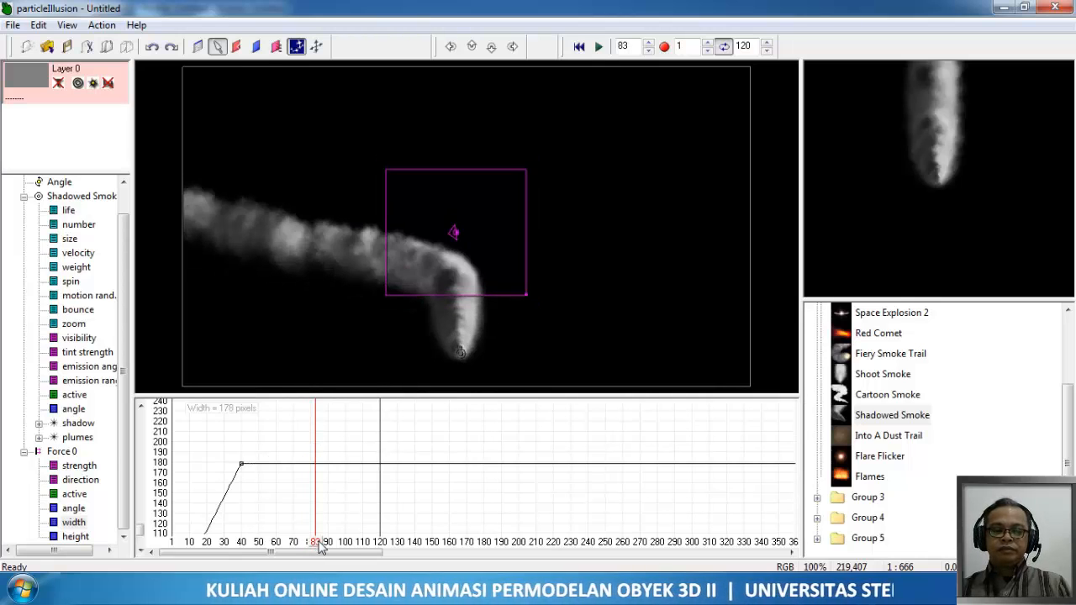
Make the force's area taller at frame 40, with a width of 180 pixels.
drag(319, 548, 242, 547)
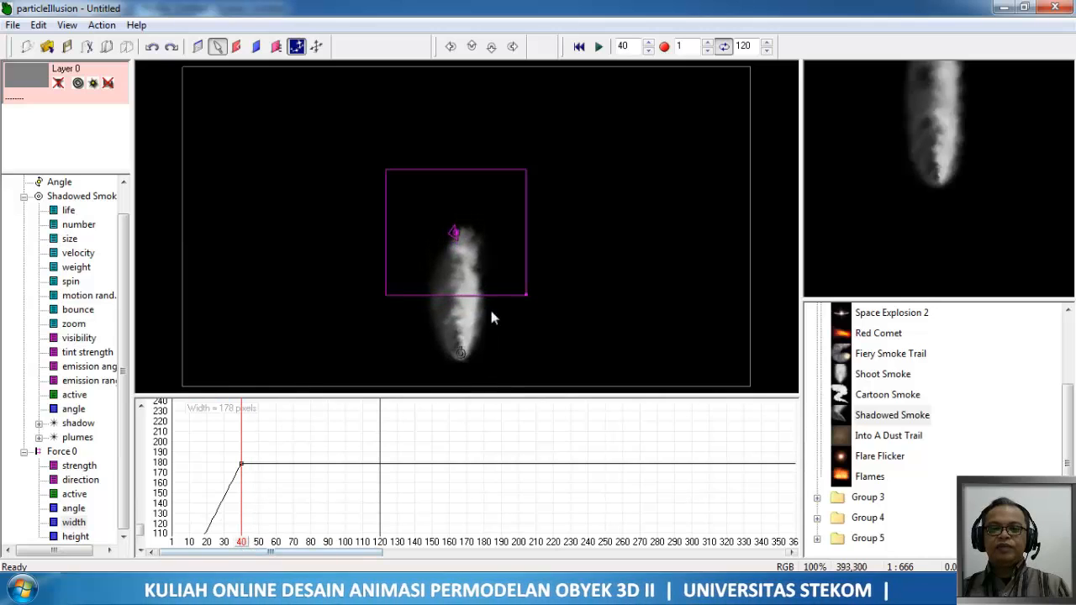
drag(526, 295, 528, 320)
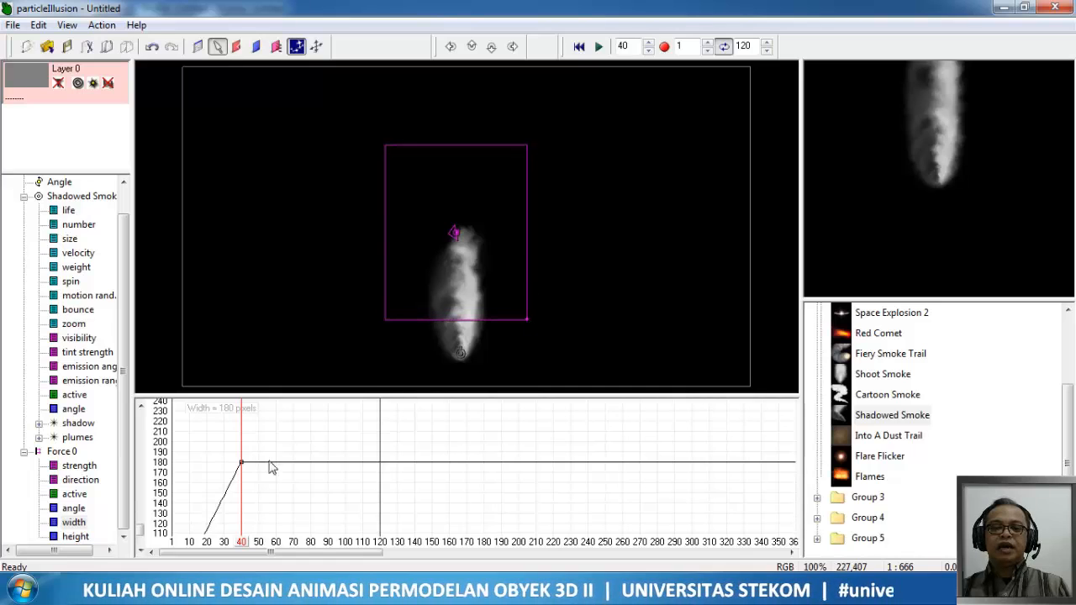
At frame 36, shrink the force's area to about 136 pixels wide and move it down onto the smoke's upper part.
drag(241, 540, 236, 565)
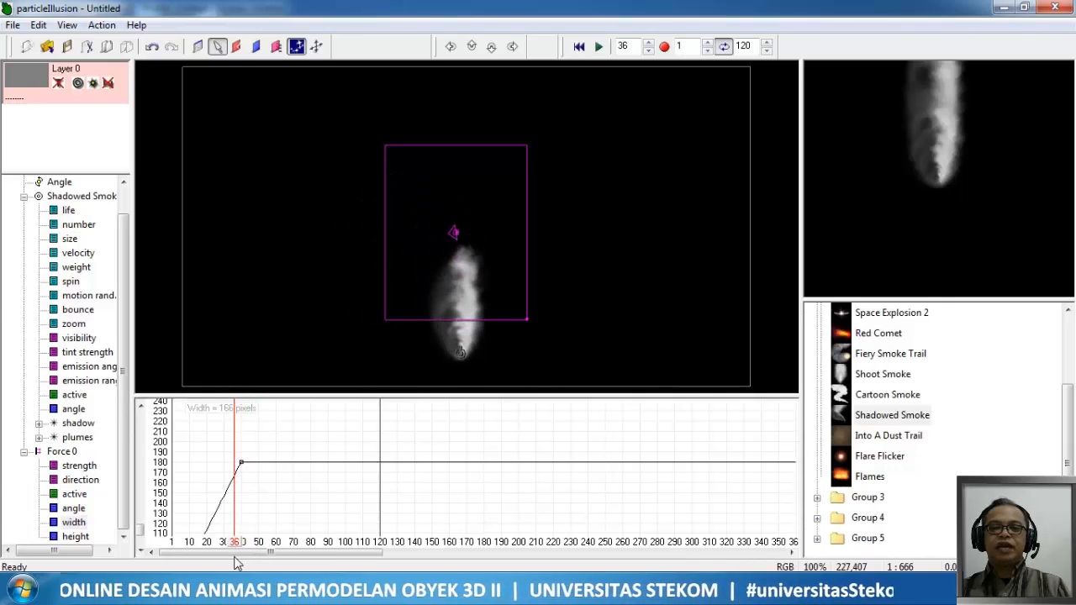
drag(528, 320, 511, 279)
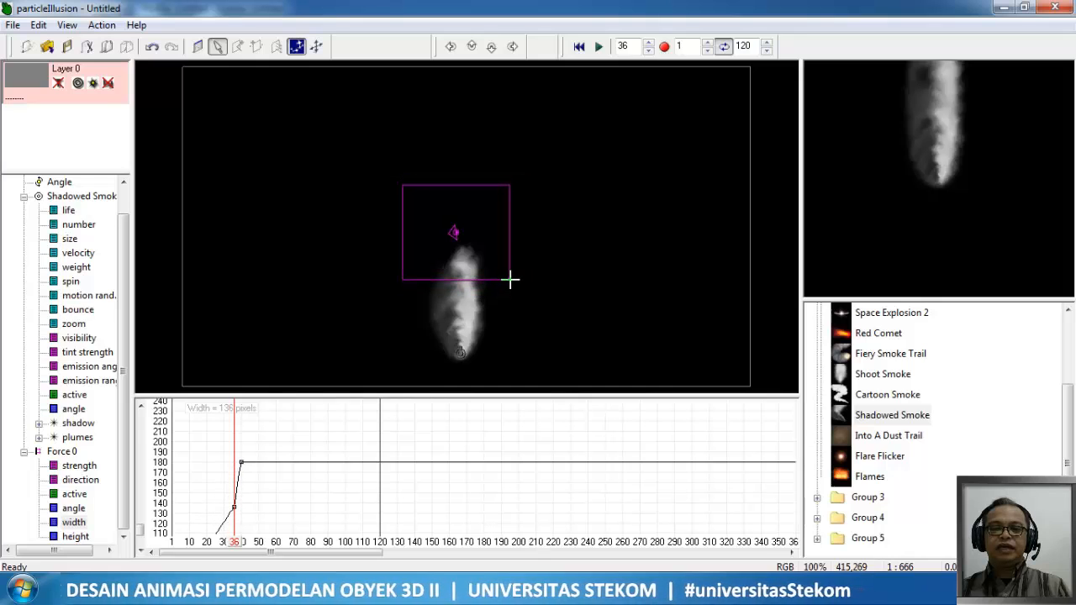
drag(457, 233, 458, 265)
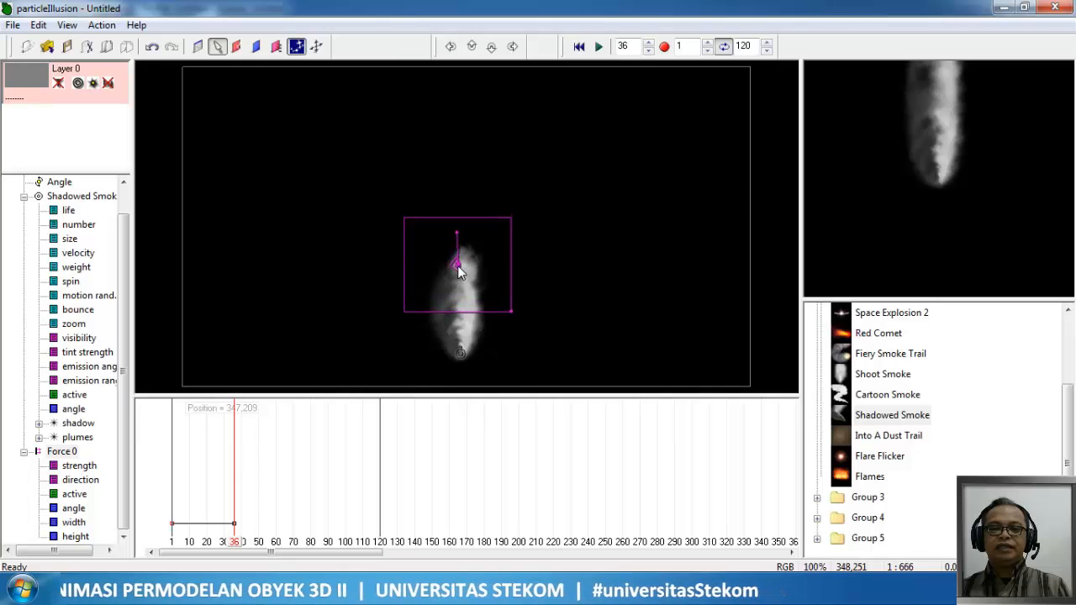
Play the animation from frame 1 to check how the force redirects the smoke, stopping partway through.
click(588, 48)
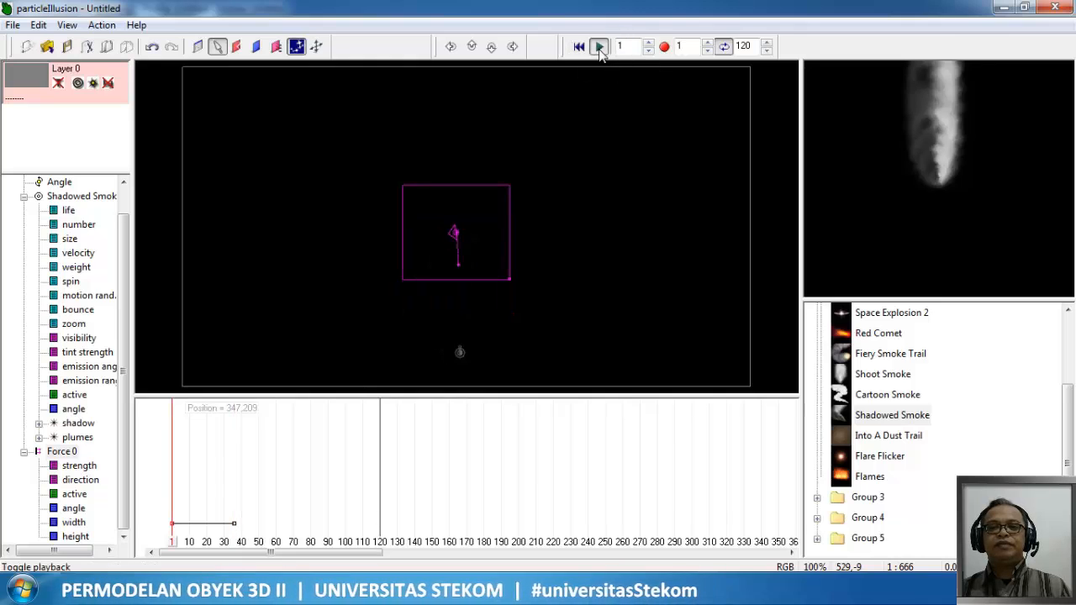
click(599, 47)
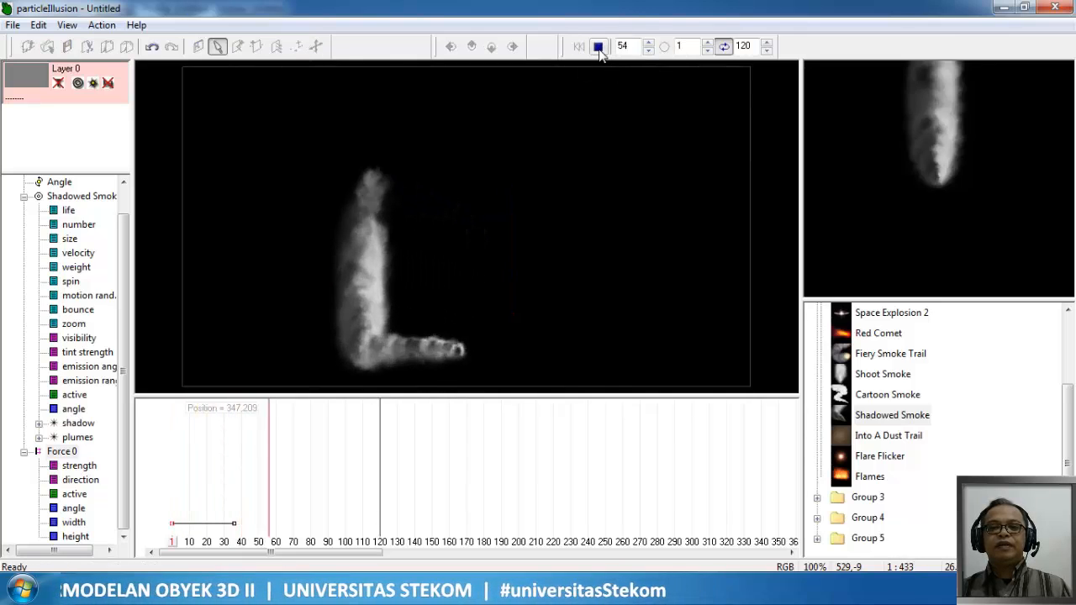
click(598, 48)
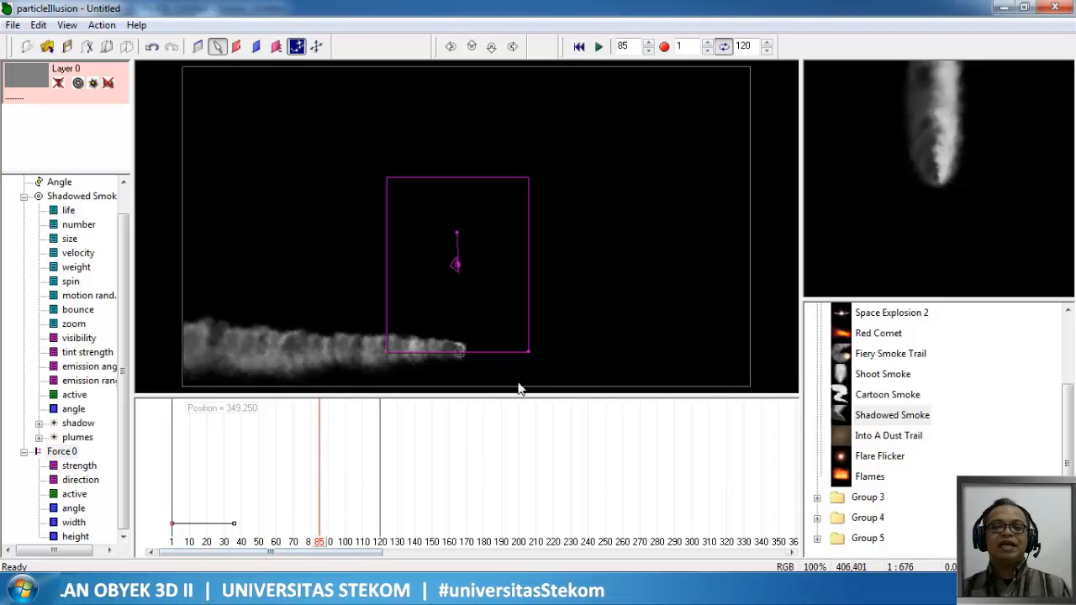
At frame 36, shrink the force's area around the smoke's upper part to about 136 pixels wide and check it at frame 45.
drag(322, 542, 234, 551)
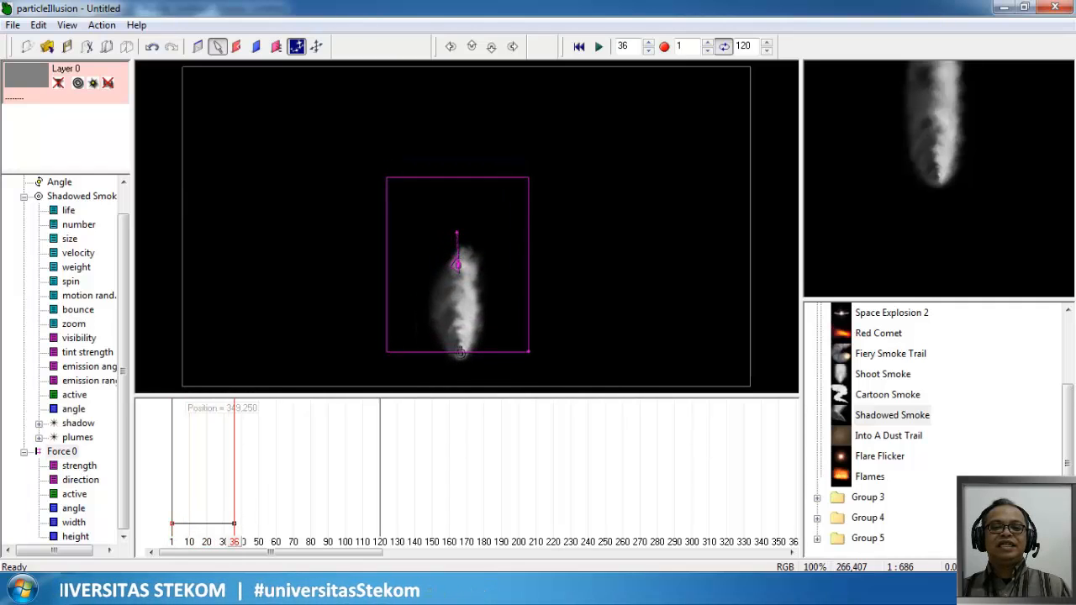
drag(527, 352, 510, 297)
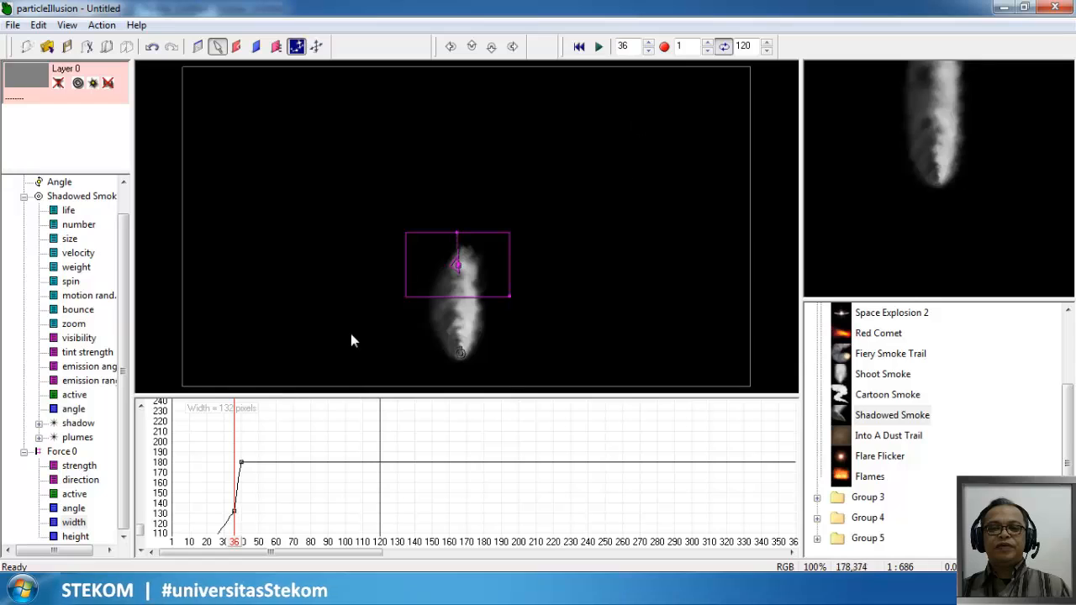
mouse_move(250, 541)
mouse_down()
mouse_move(240, 545)
mouse_move(258, 550)
mouse_move(177, 555)
mouse_move(250, 553)
mouse_up()
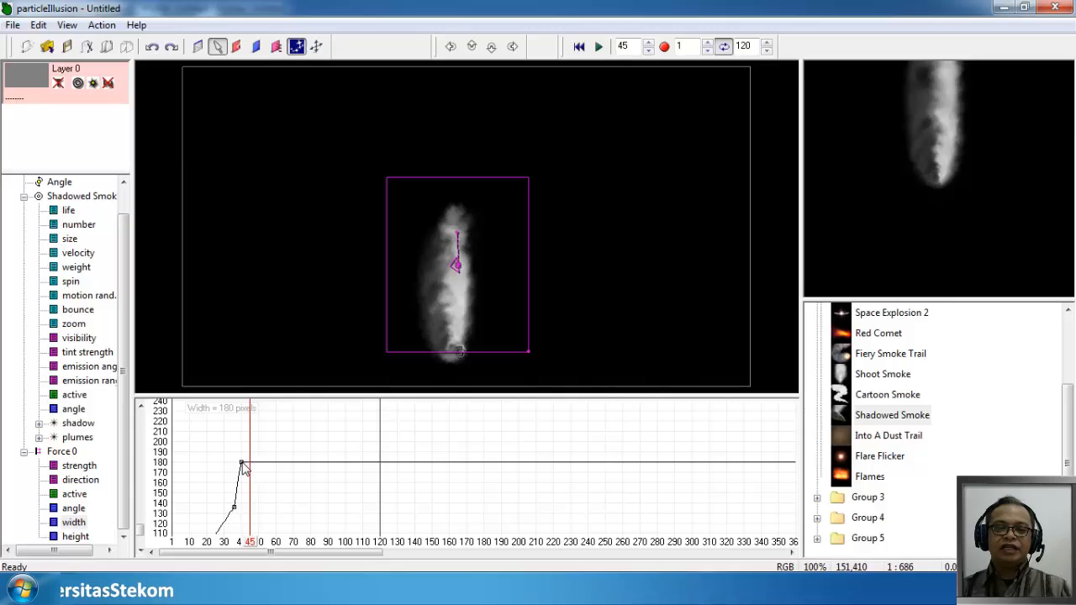
Reset the width and height curves of Force 0.
right_click(243, 467)
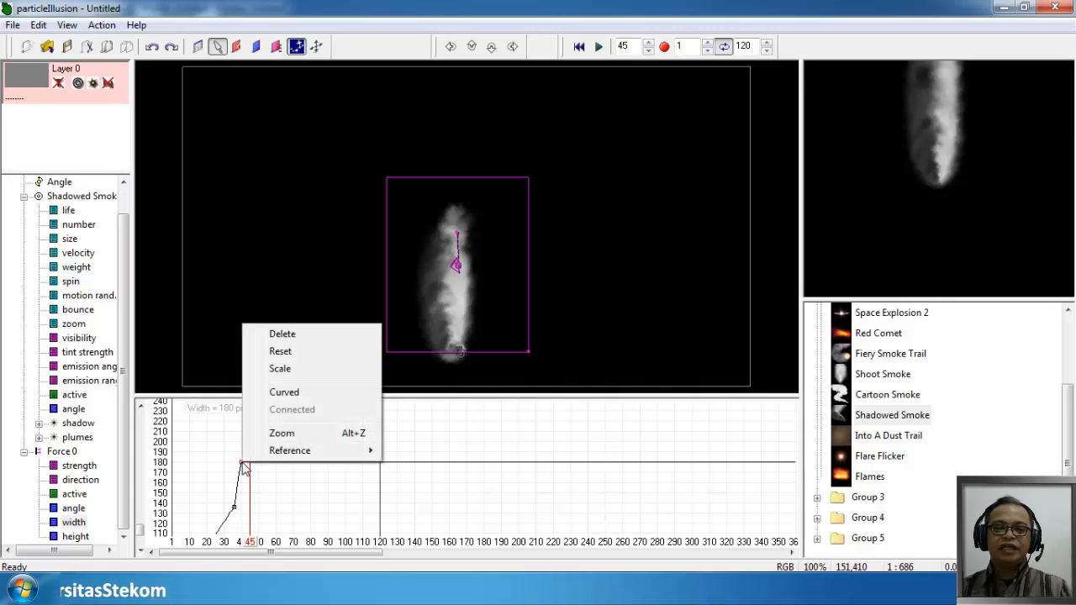
click(290, 352)
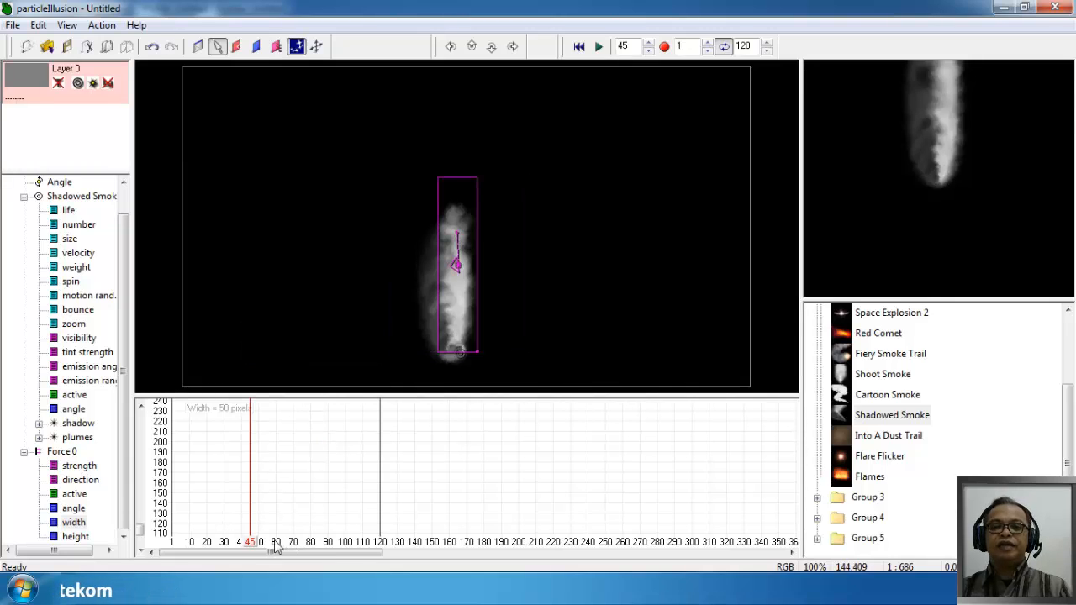
click(79, 523)
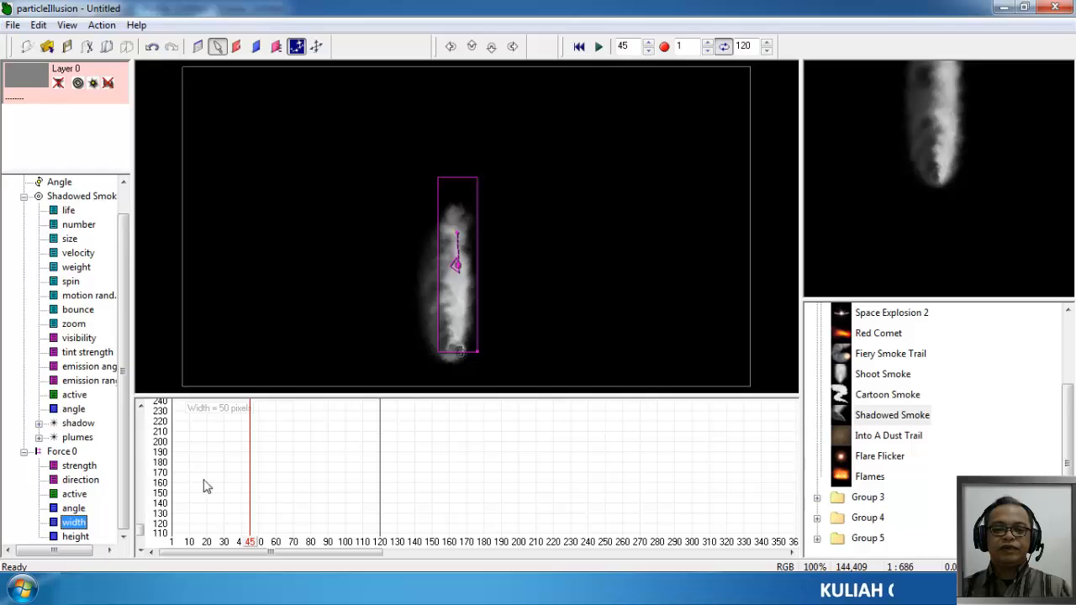
click(75, 536)
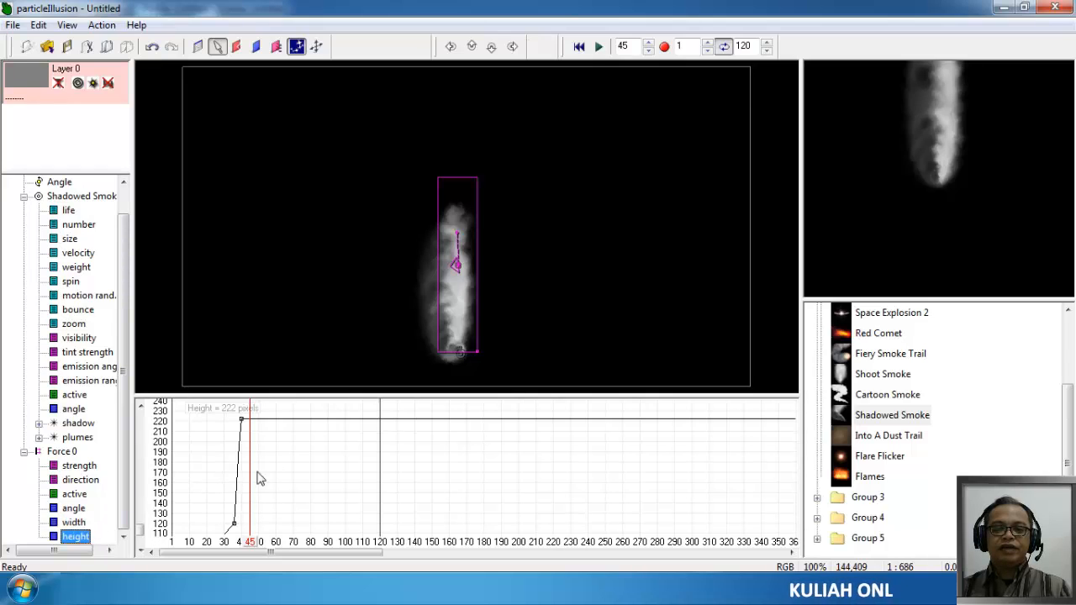
right_click(234, 524)
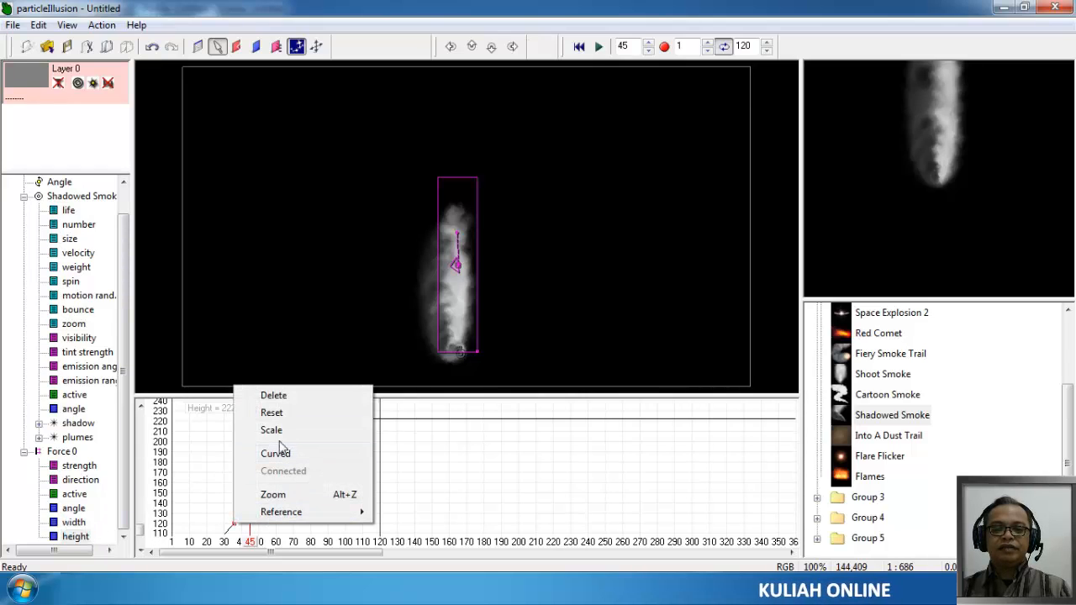
click(285, 415)
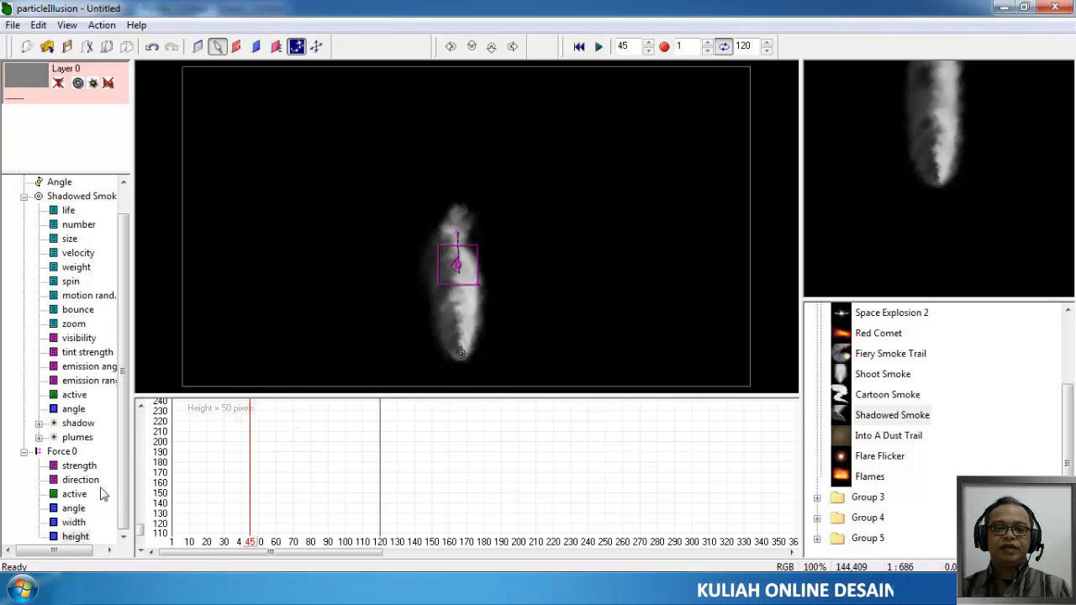
Reset the position path of Force 0 to remove its movement over time.
click(64, 452)
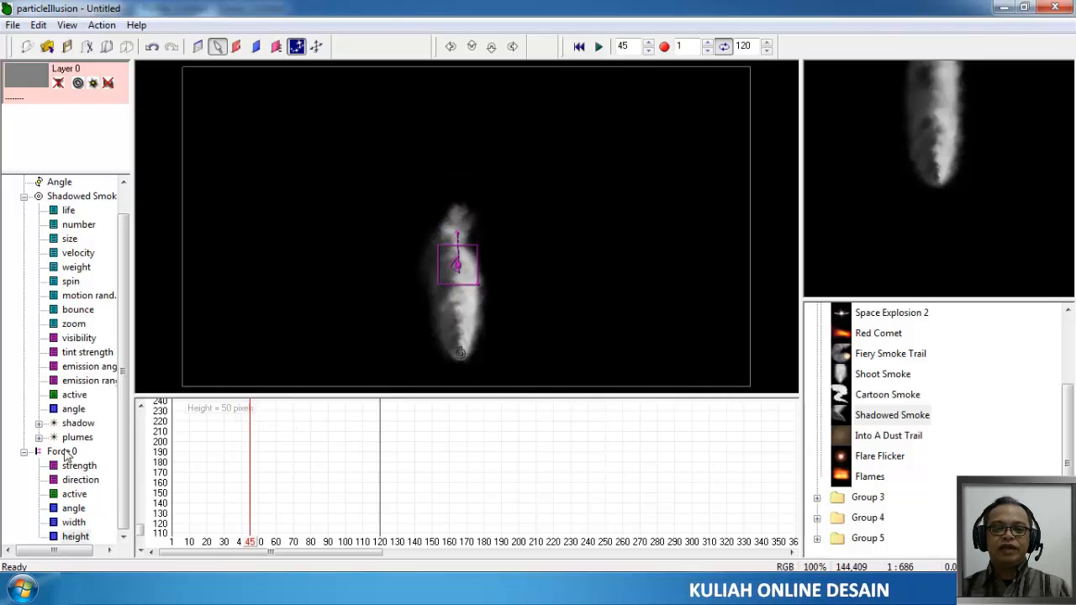
right_click(235, 523)
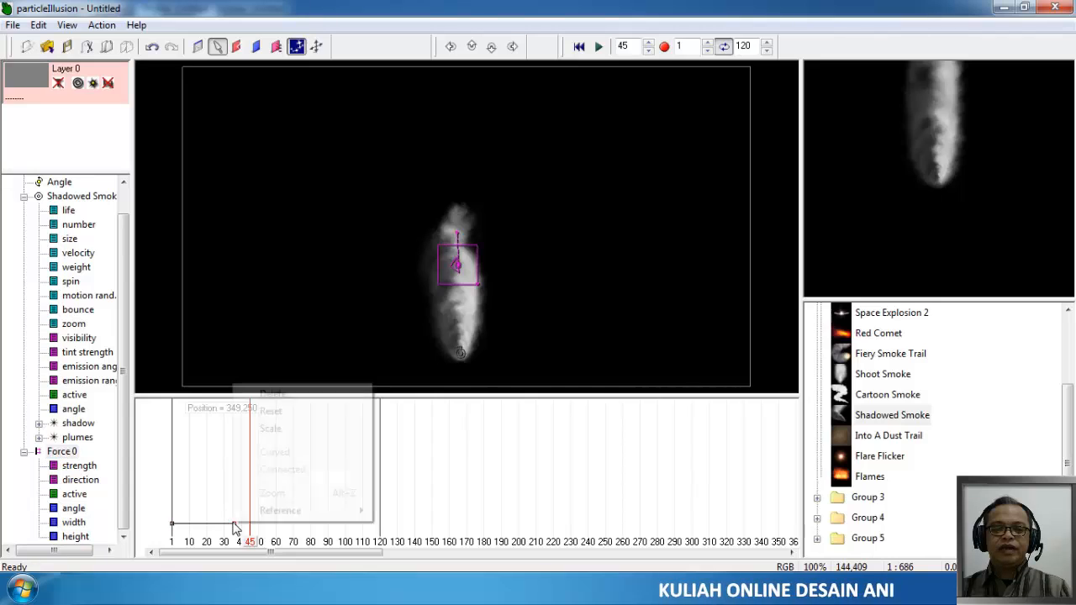
click(271, 411)
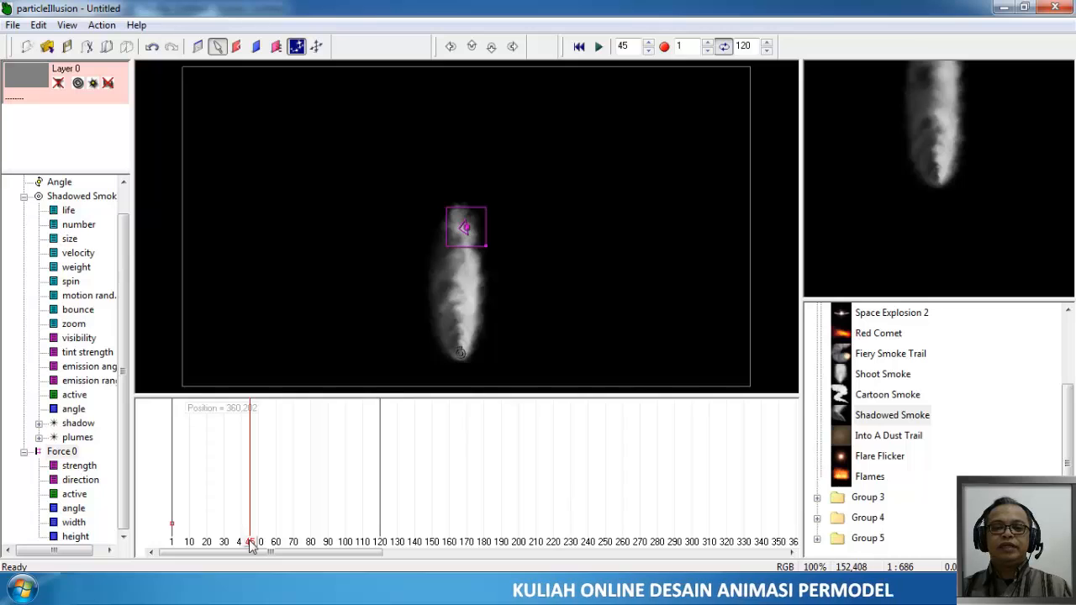
At frame 1, enlarge the force's area to about 138 pixels wide and move it up to about position 357,167.
mouse_move(250, 542)
mouse_down()
mouse_move(229, 549)
mouse_move(242, 560)
mouse_move(171, 547)
mouse_up()
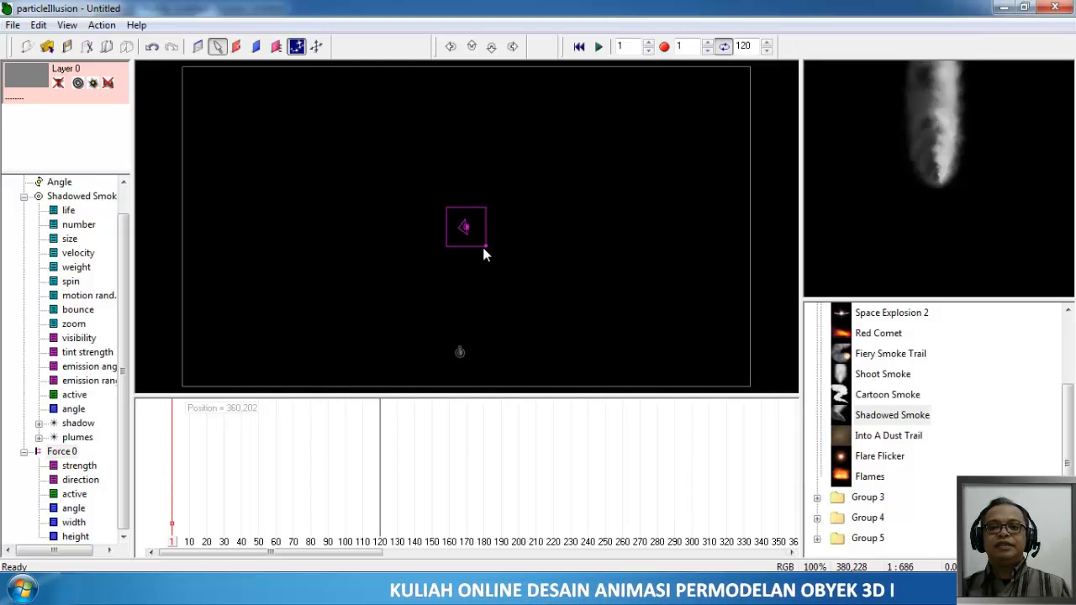
drag(486, 246, 521, 274)
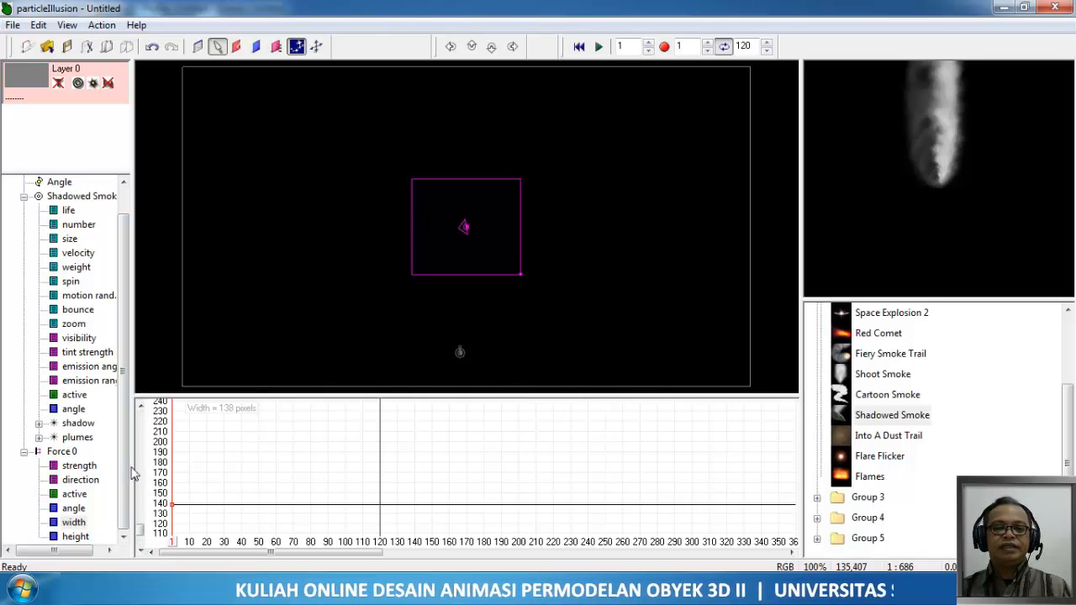
click(71, 454)
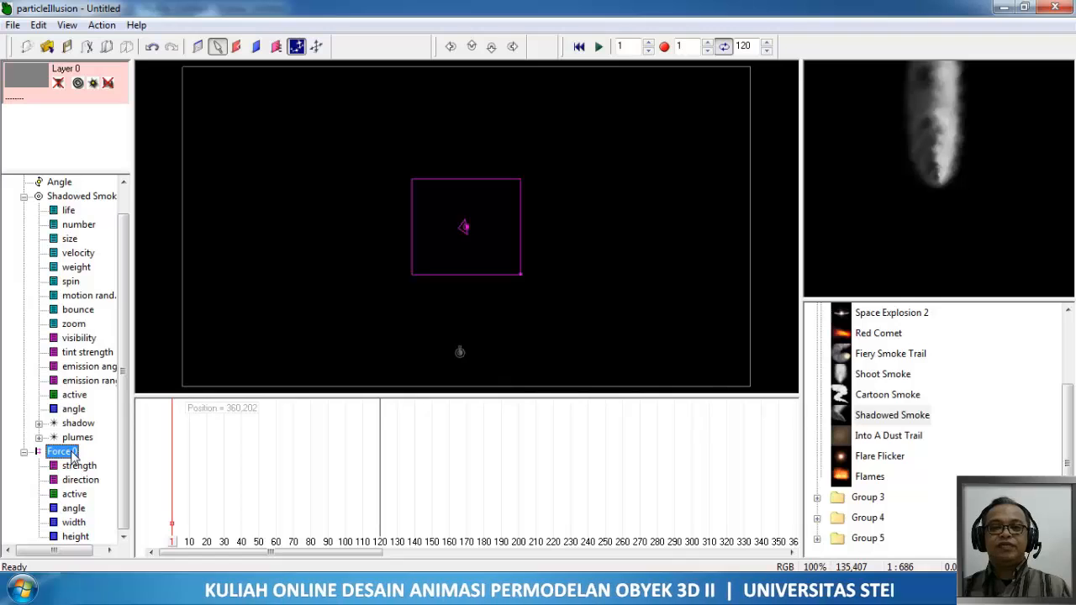
drag(173, 542, 172, 569)
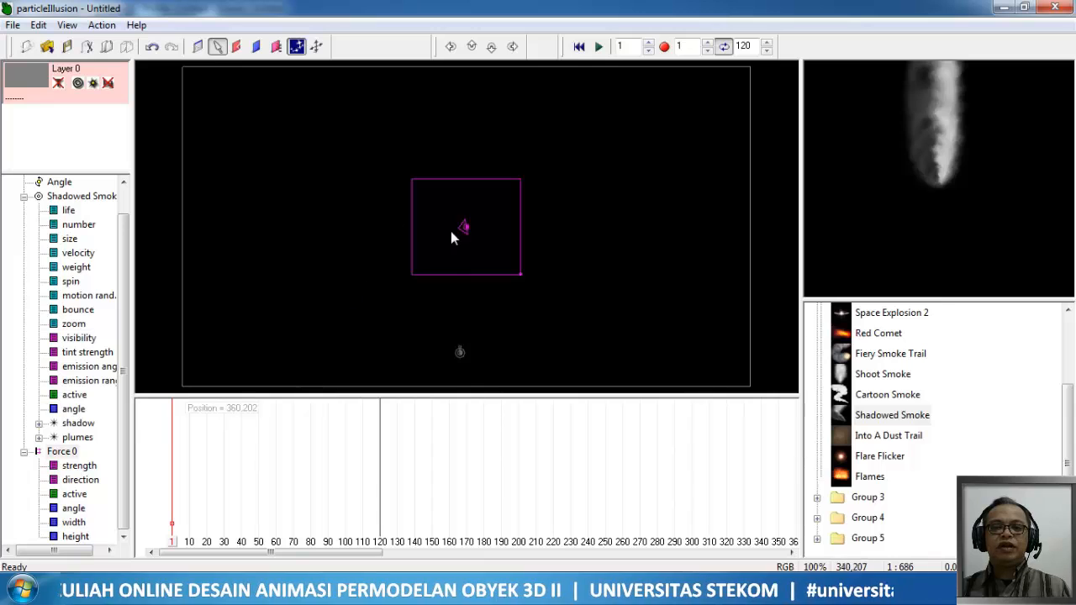
drag(468, 233, 468, 253)
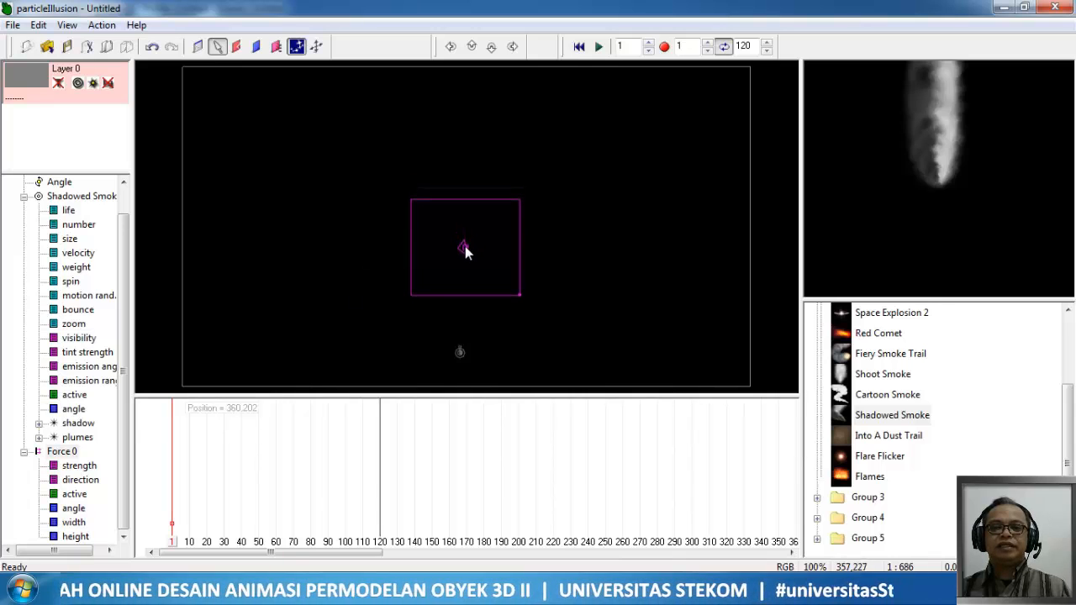
mouse_move(171, 551)
mouse_down()
mouse_move(259, 568)
mouse_move(171, 571)
mouse_up()
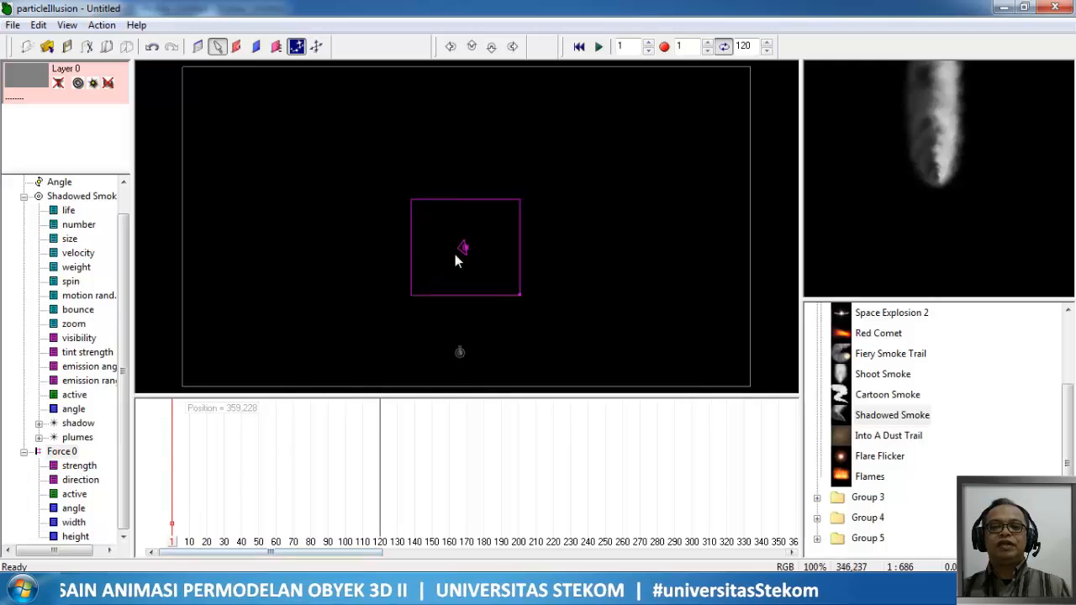
drag(463, 250, 461, 198)
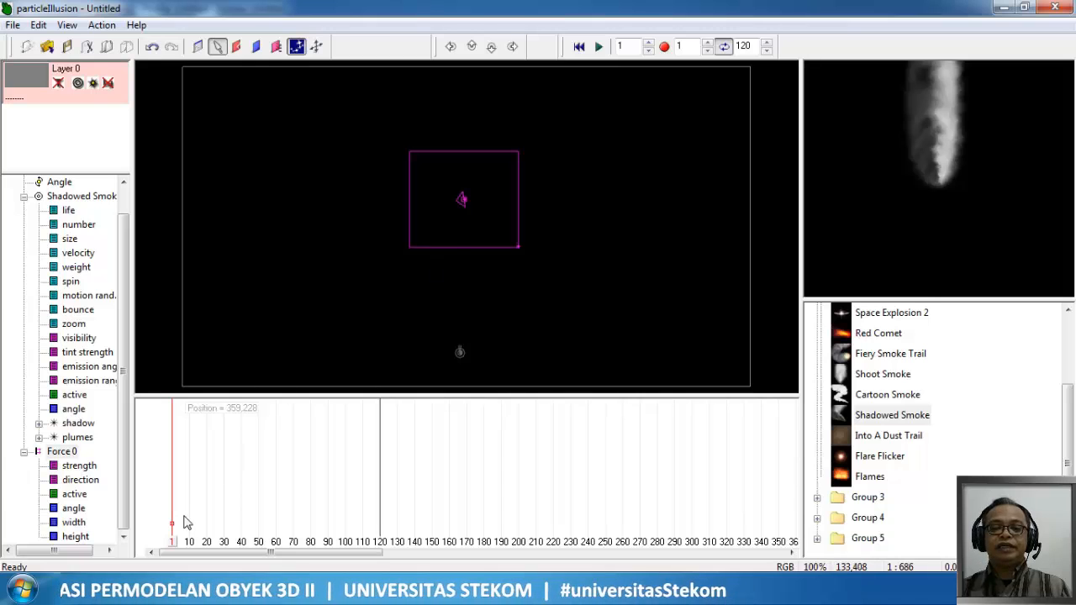
mouse_move(170, 545)
mouse_down()
mouse_move(423, 545)
mouse_move(171, 545)
mouse_up()
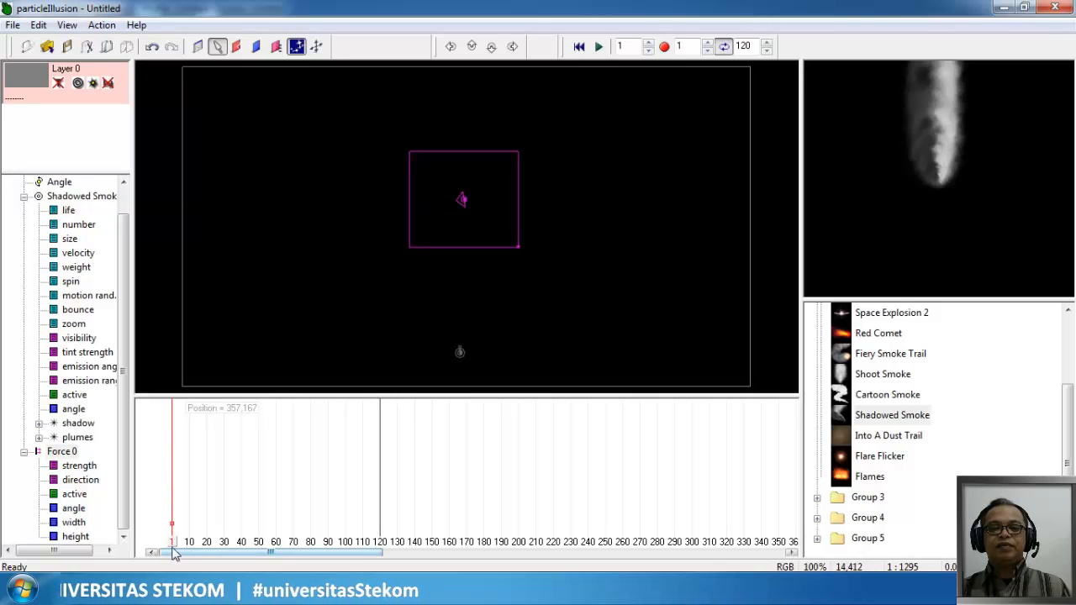
drag(172, 551, 242, 561)
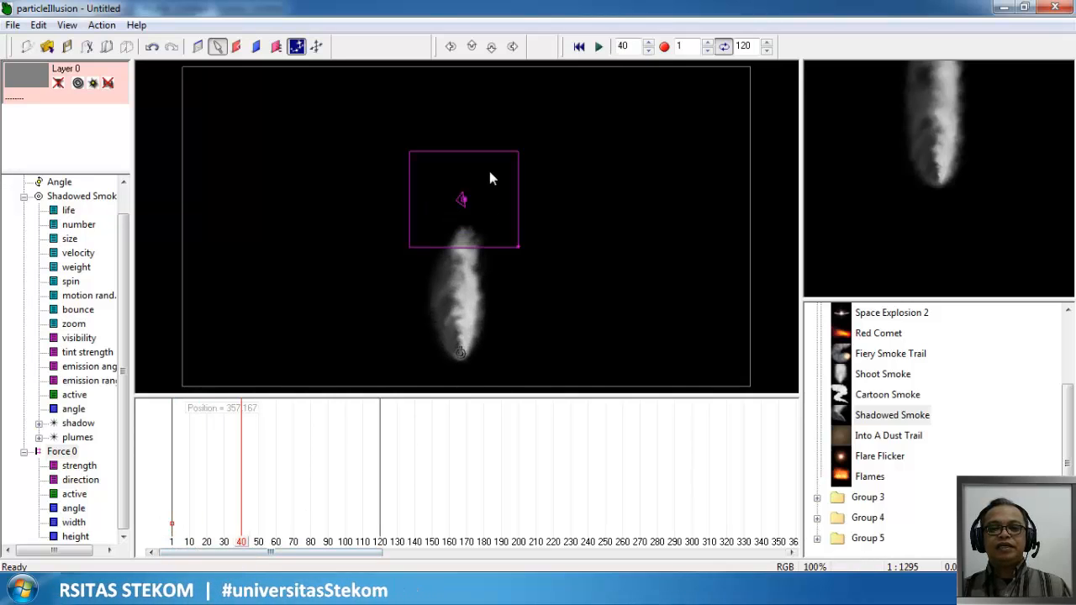
drag(465, 200, 462, 252)
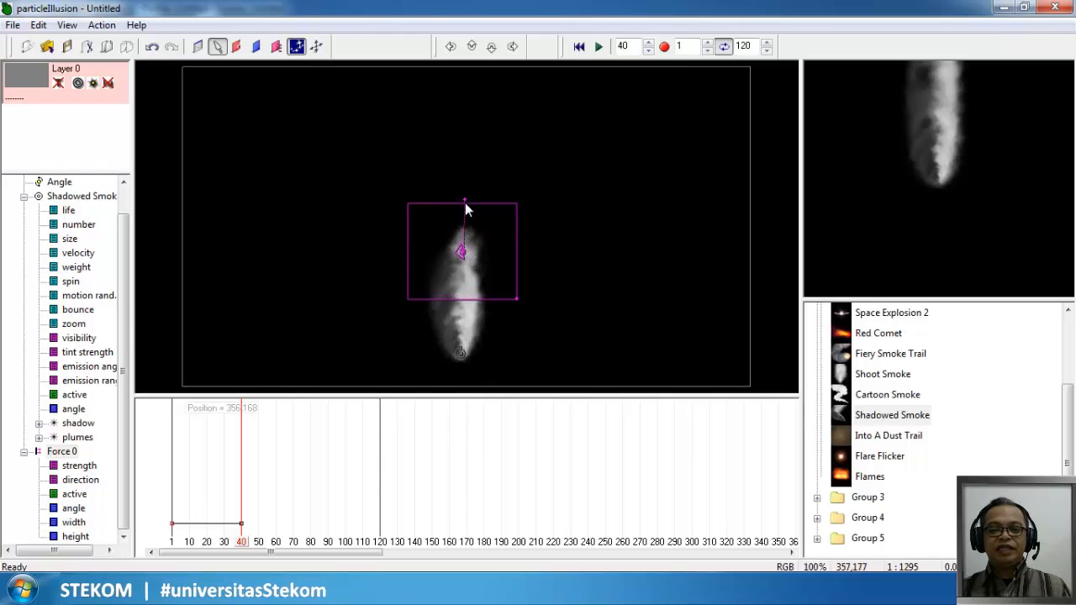
key(ctrl+z)
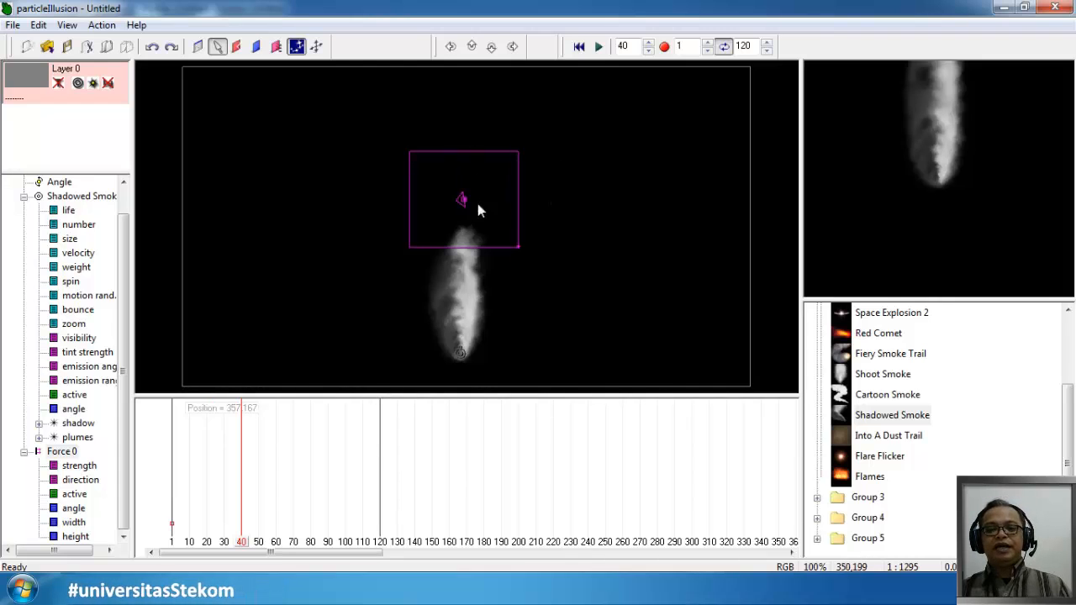
At frame 1, nudge the force slightly down and left and resize its area to about 142 pixels wide and slightly shorter.
click(167, 549)
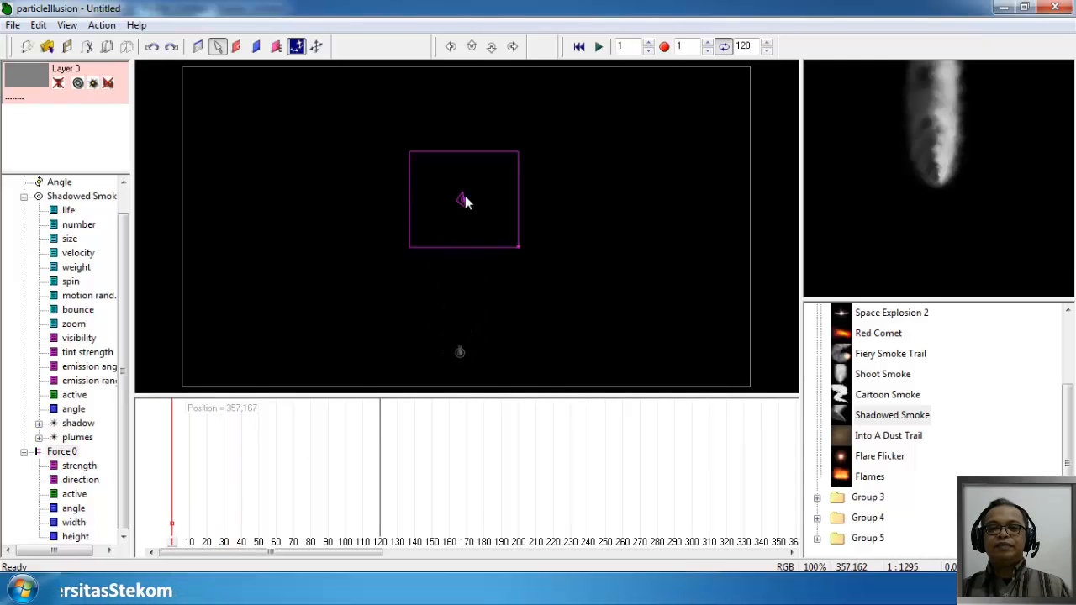
drag(464, 197, 459, 205)
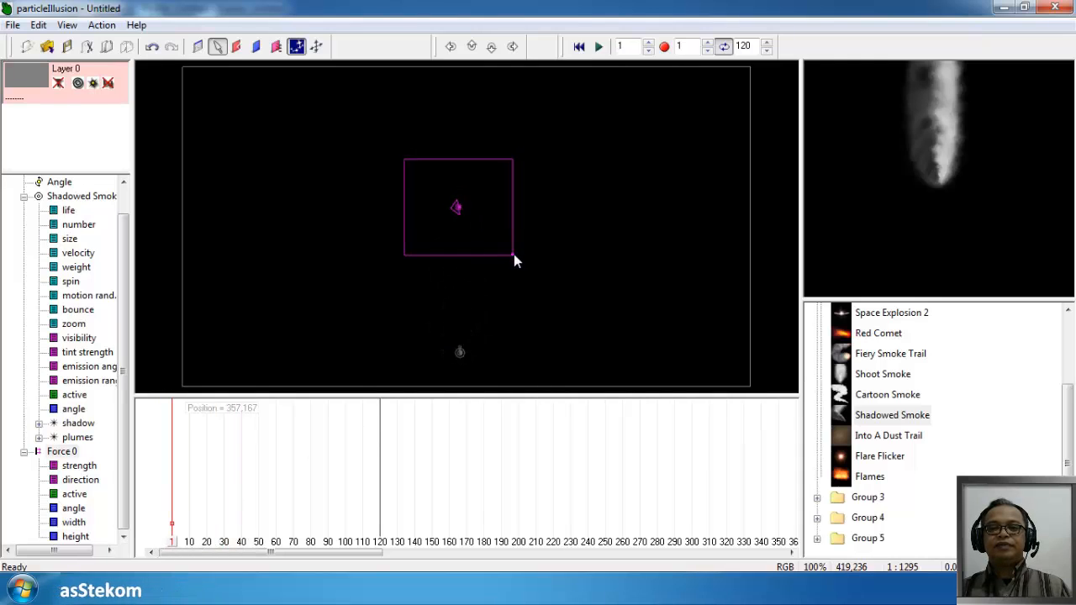
drag(515, 257, 516, 252)
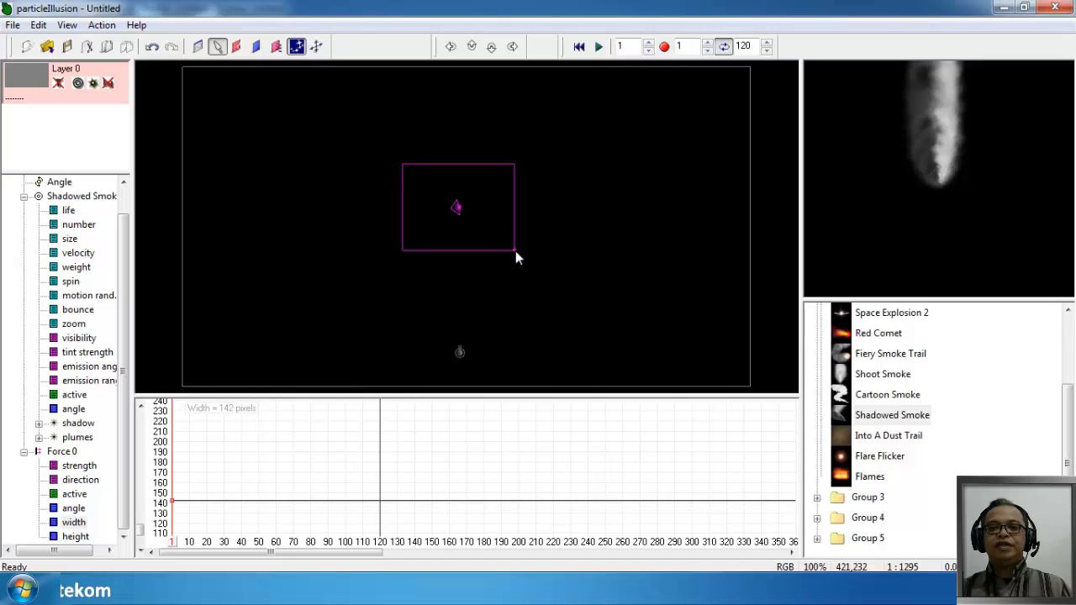
Set the animation's last frame to 150 and play it from frame 1 to check how the smoke bends.
click(599, 47)
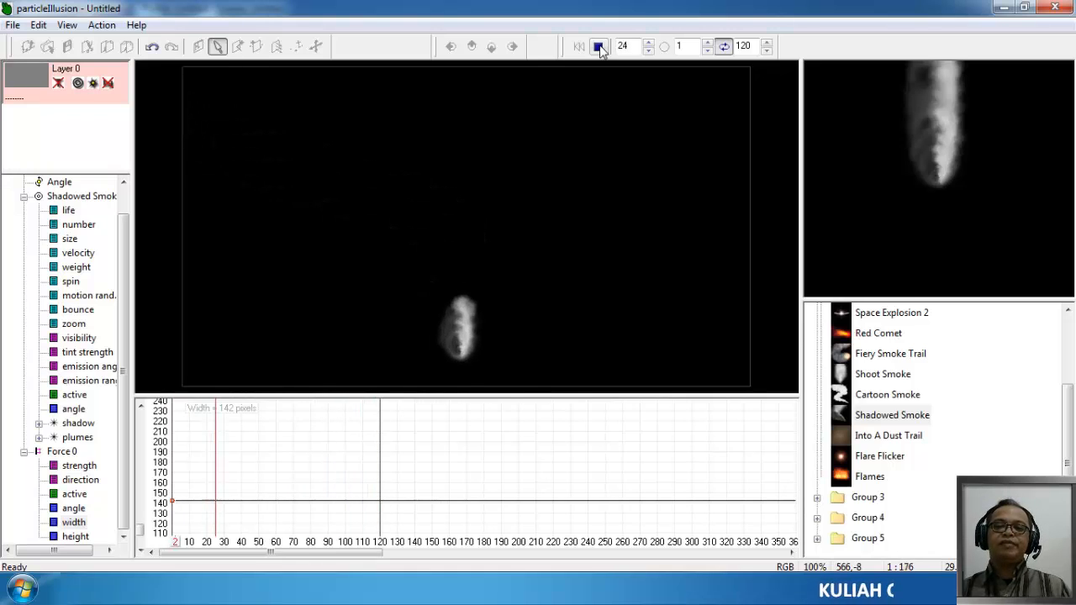
click(599, 47)
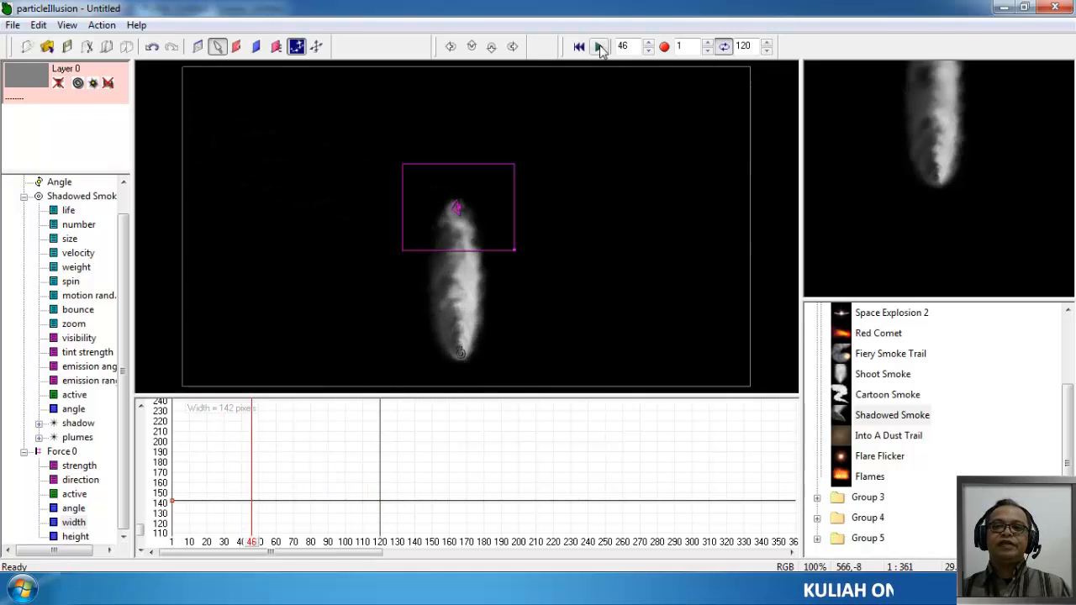
double_click(744, 46)
text(150)
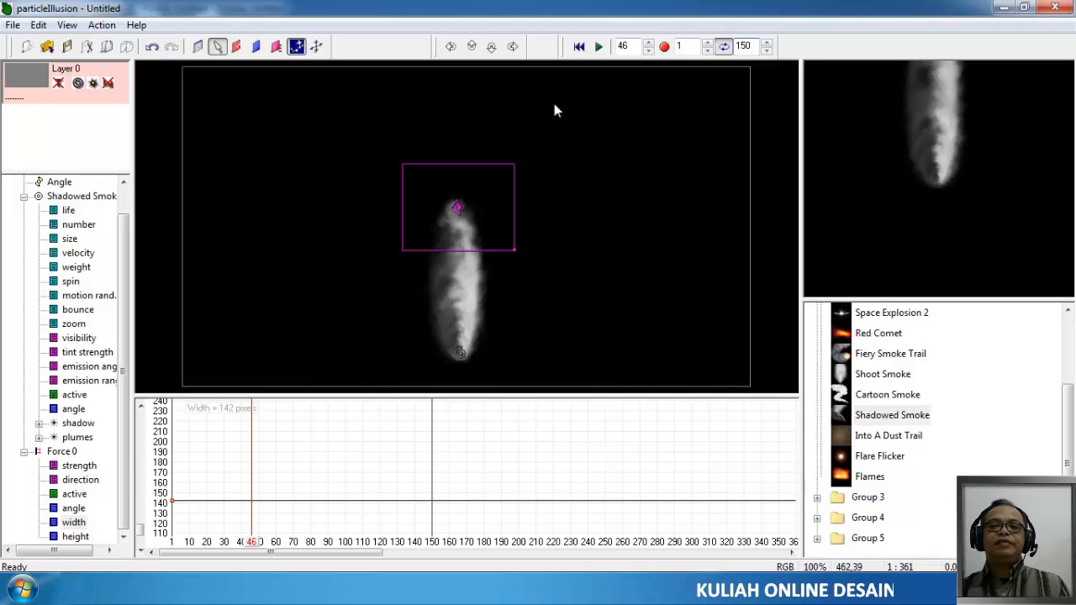
click(579, 46)
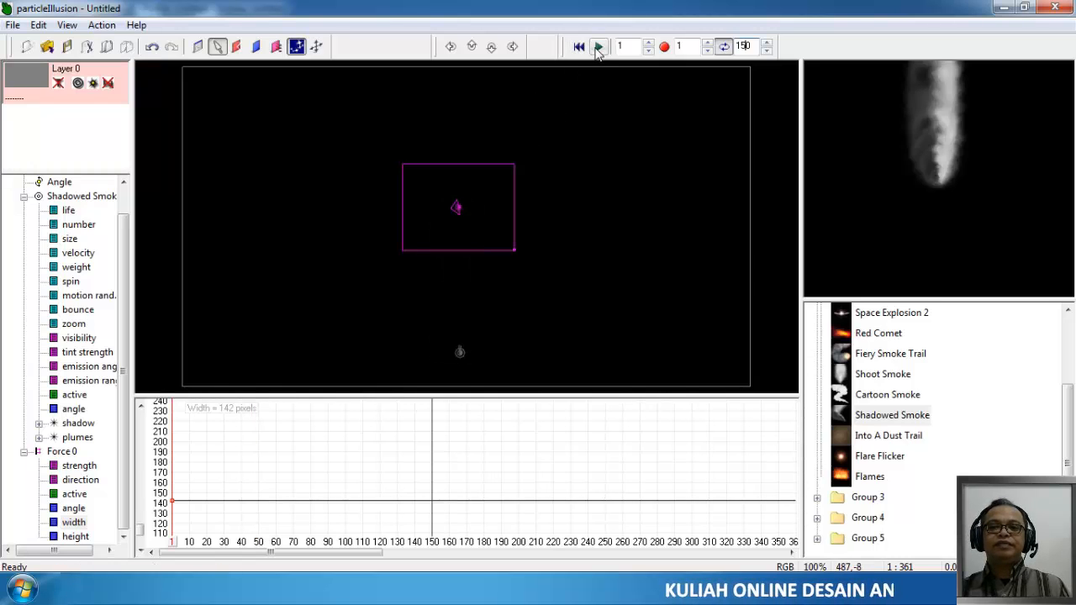
click(598, 46)
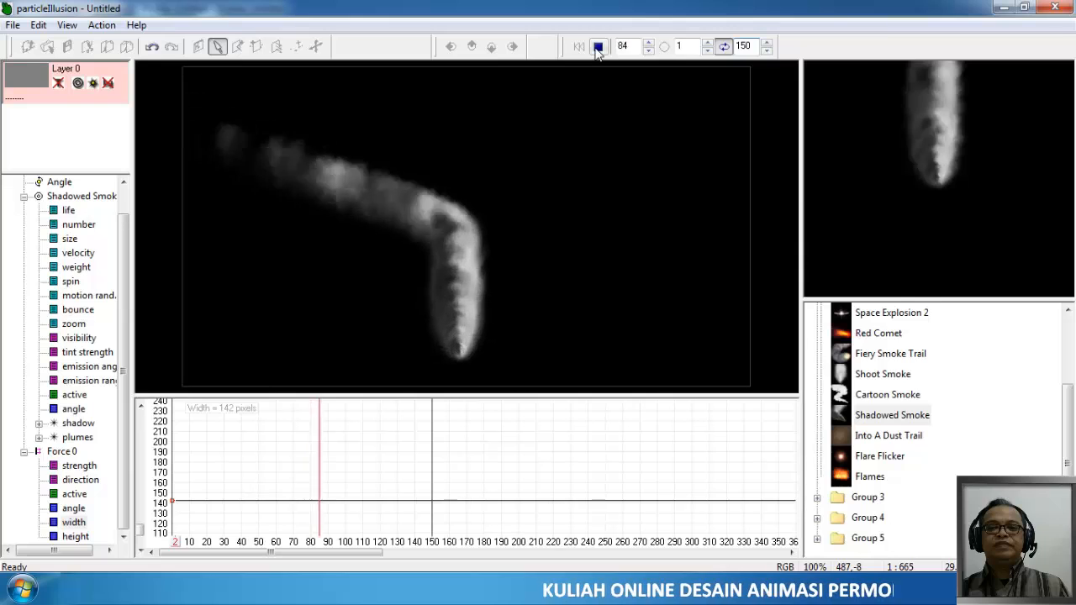
click(598, 47)
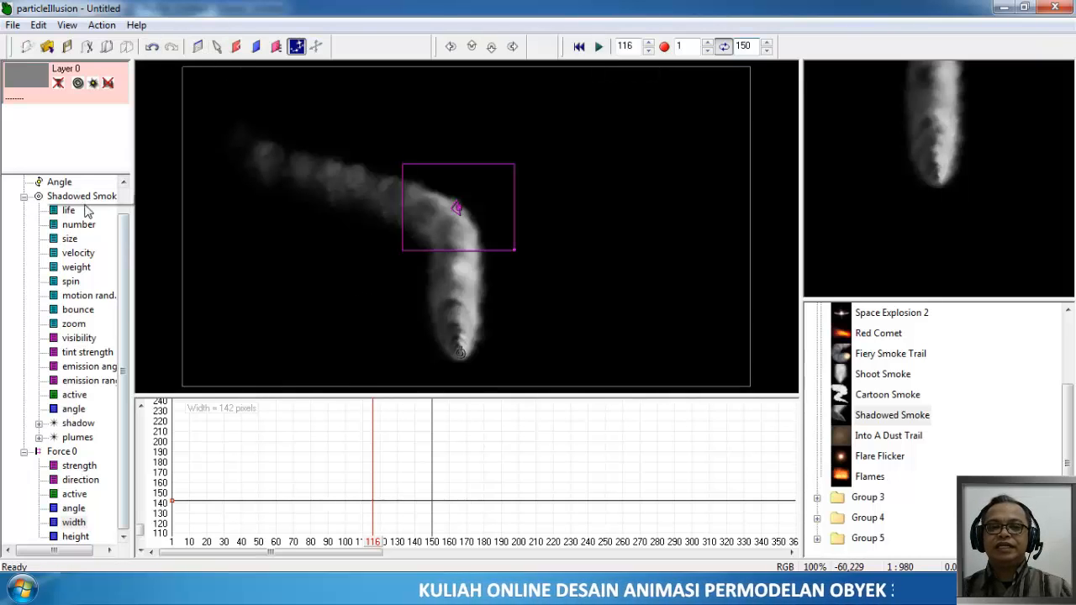
Select the Shadowed Smoke emitter in the layer's hierarchy and collapse the properties of Force 0.
click(49, 201)
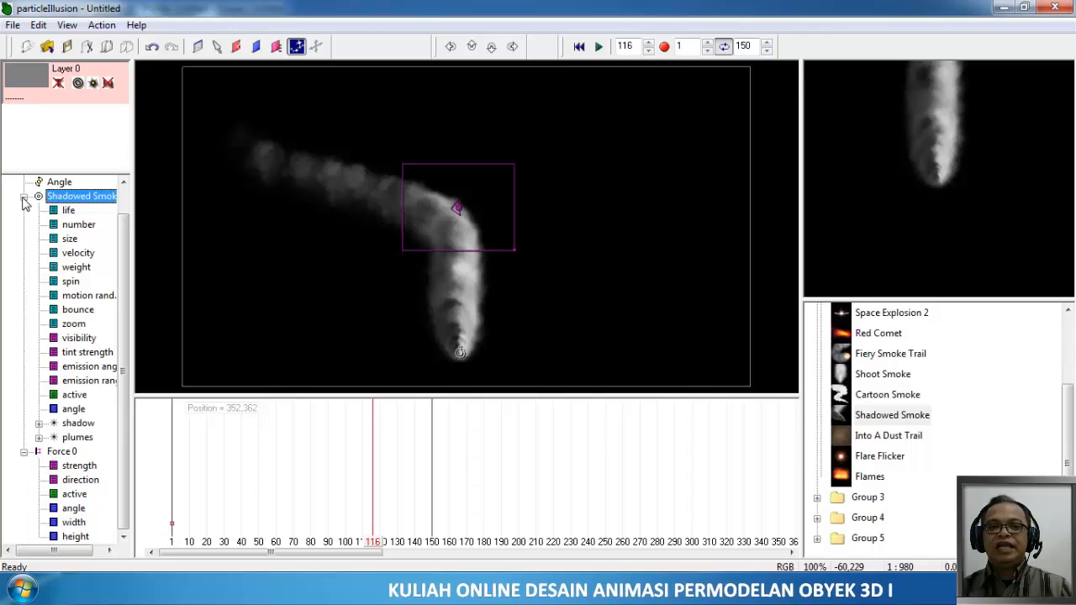
click(25, 452)
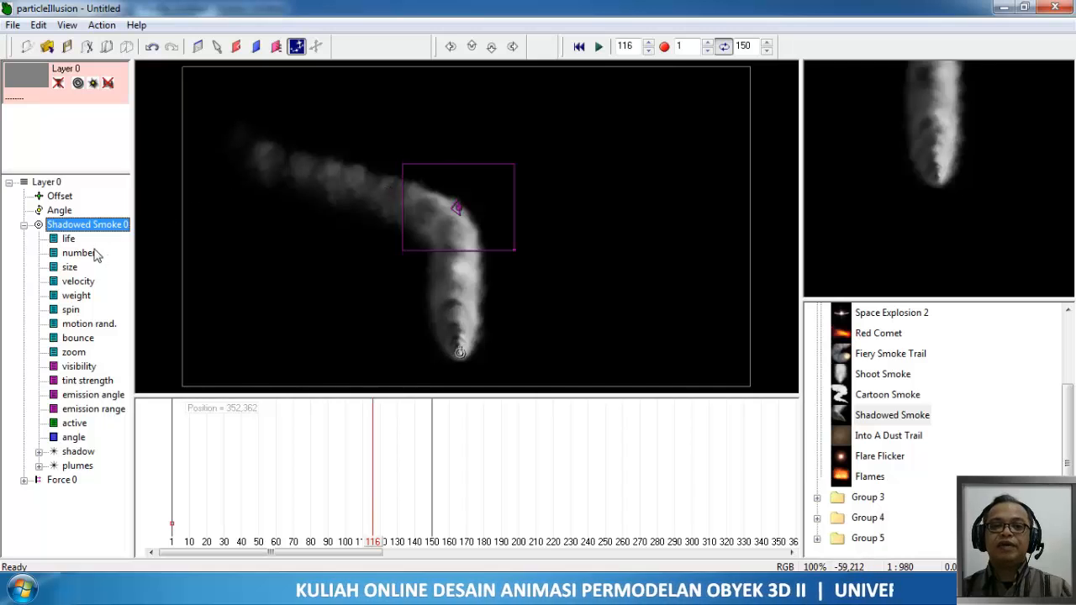
click(254, 49)
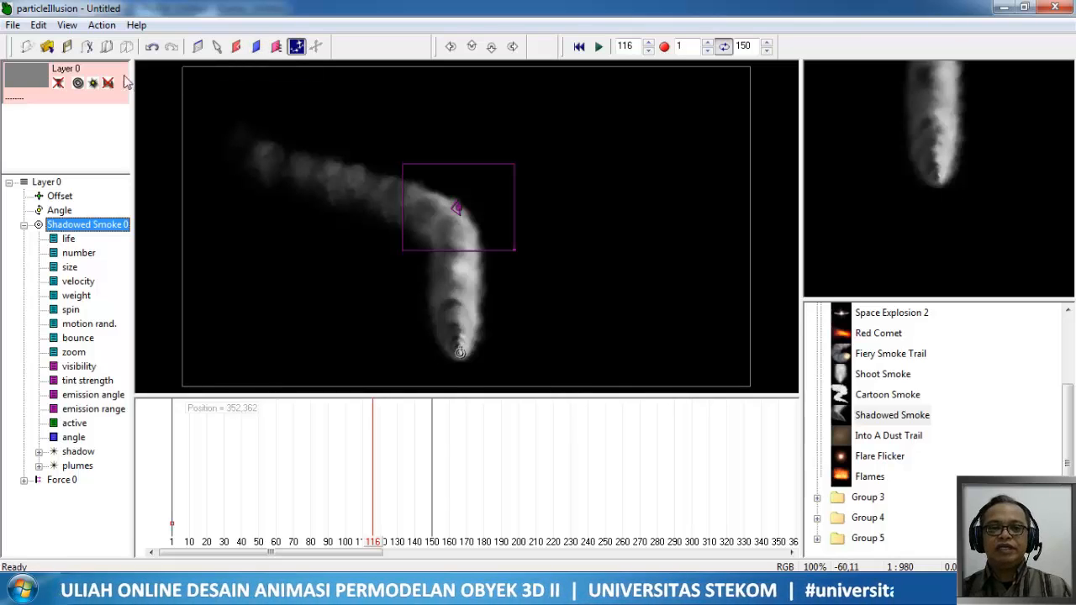
Load Desert from the Sample Pictures folder as Layer 0's background image and make the stage the same size as the image.
right_click(18, 78)
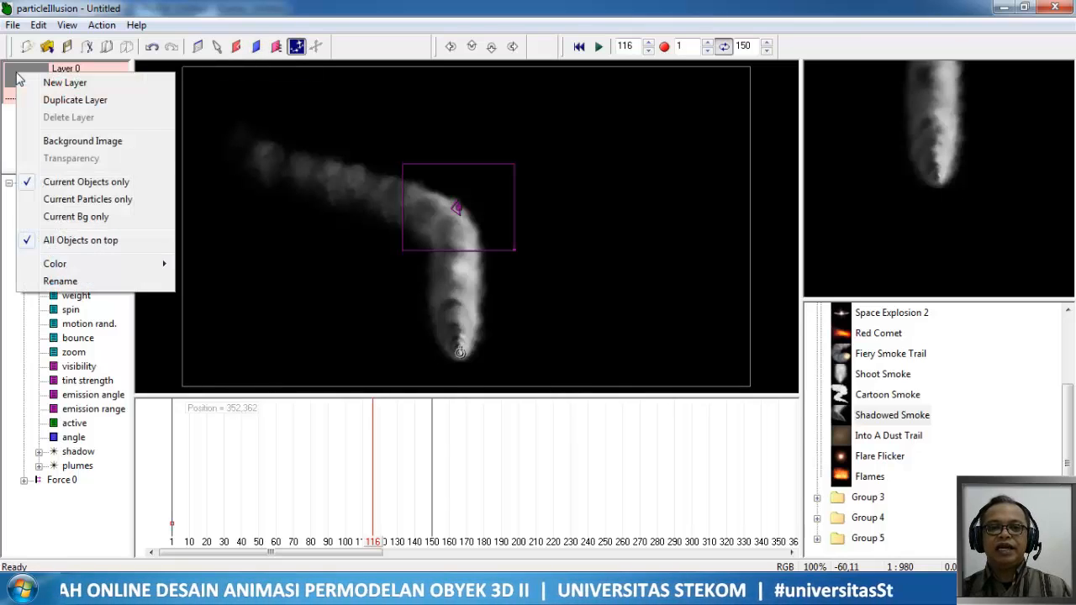
click(83, 142)
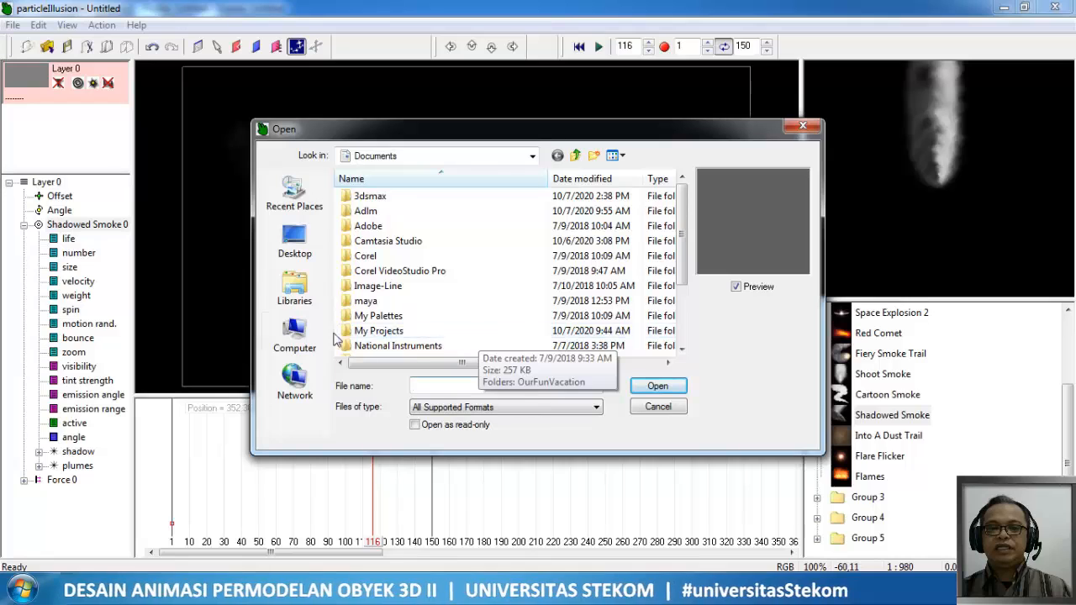
click(306, 303)
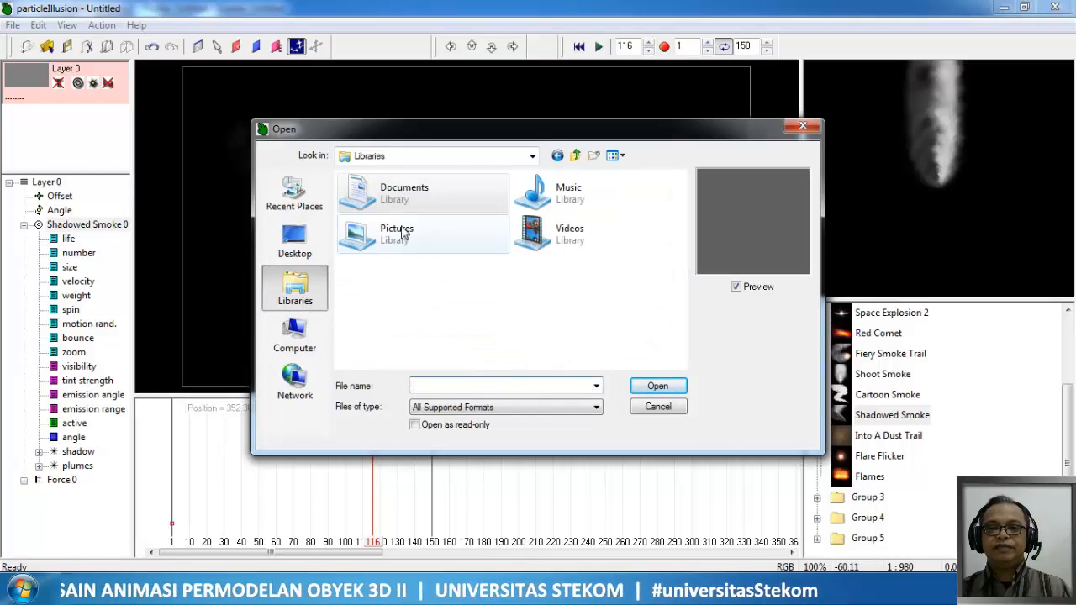
double_click(399, 230)
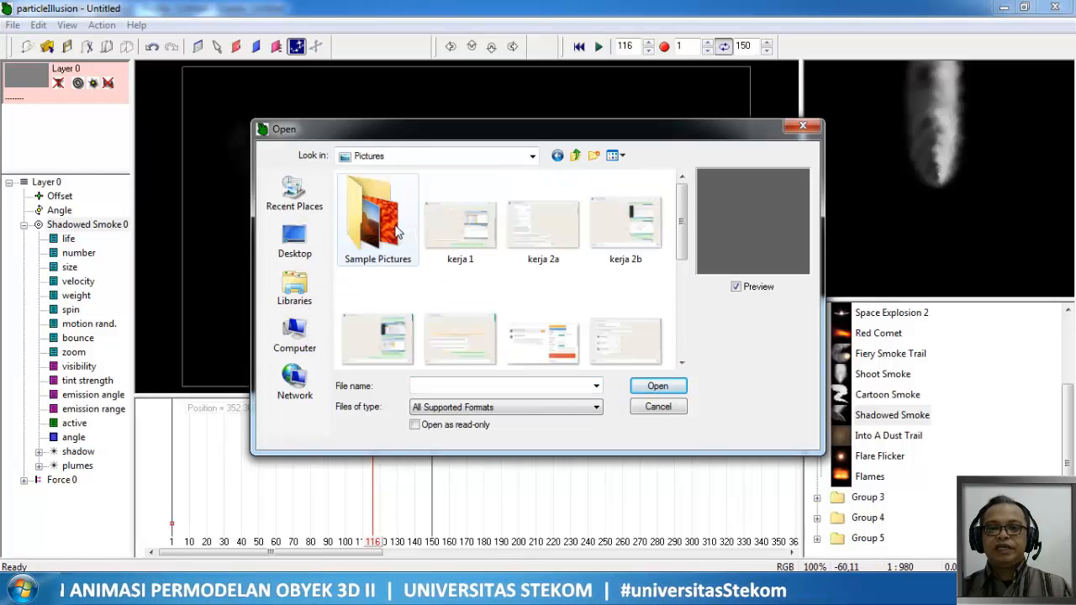
double_click(399, 229)
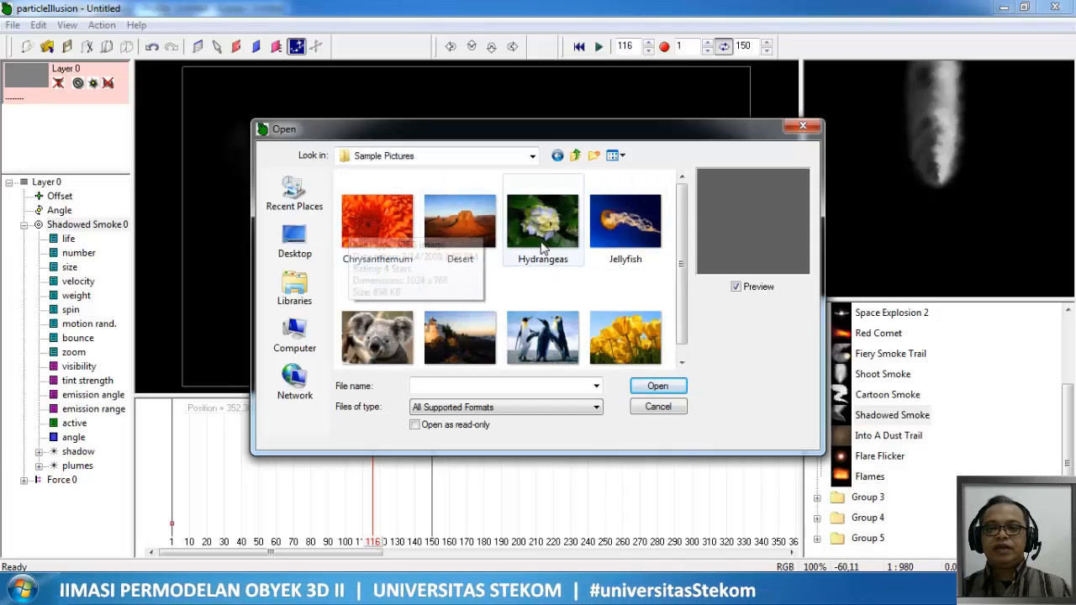
click(468, 234)
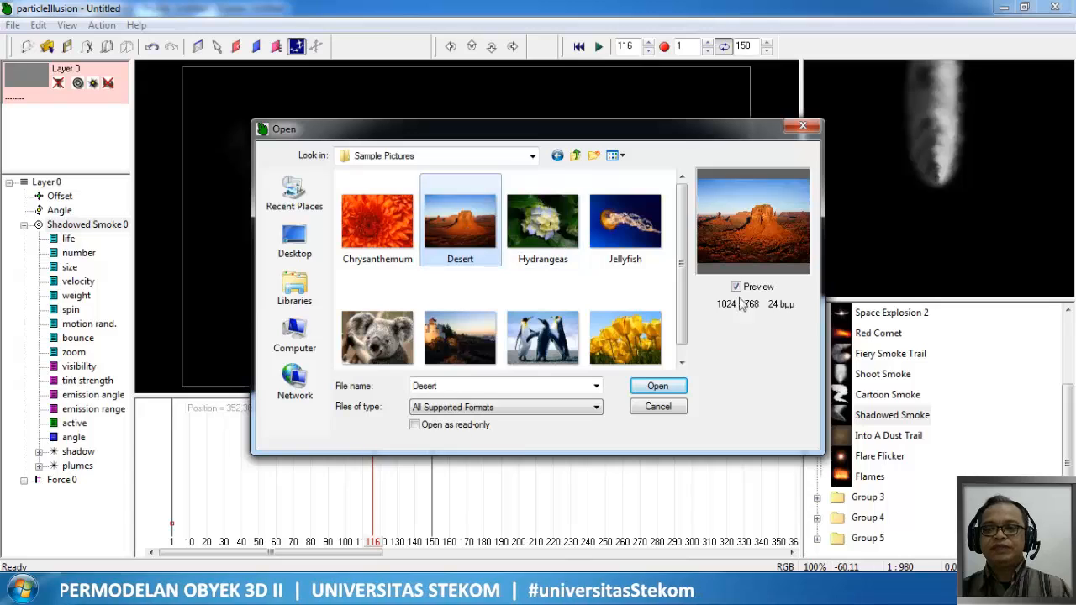
click(658, 388)
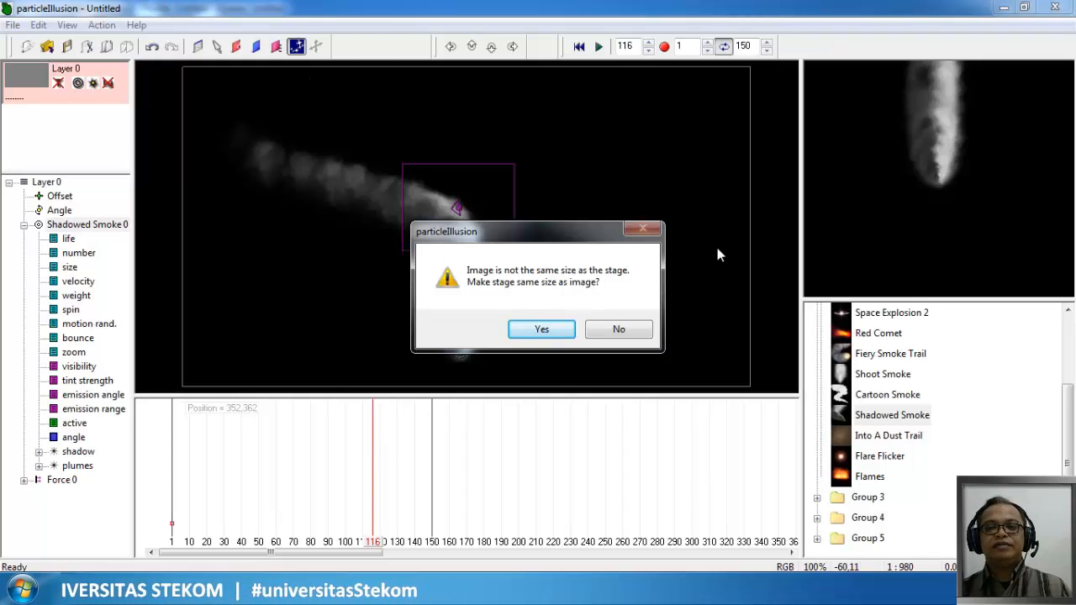
click(620, 329)
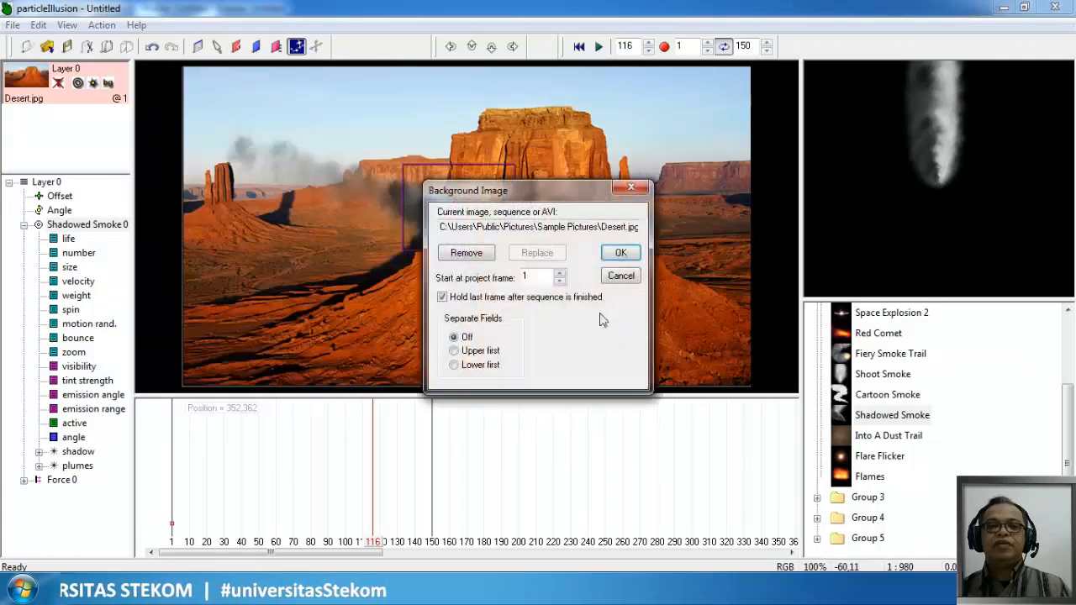
click(621, 255)
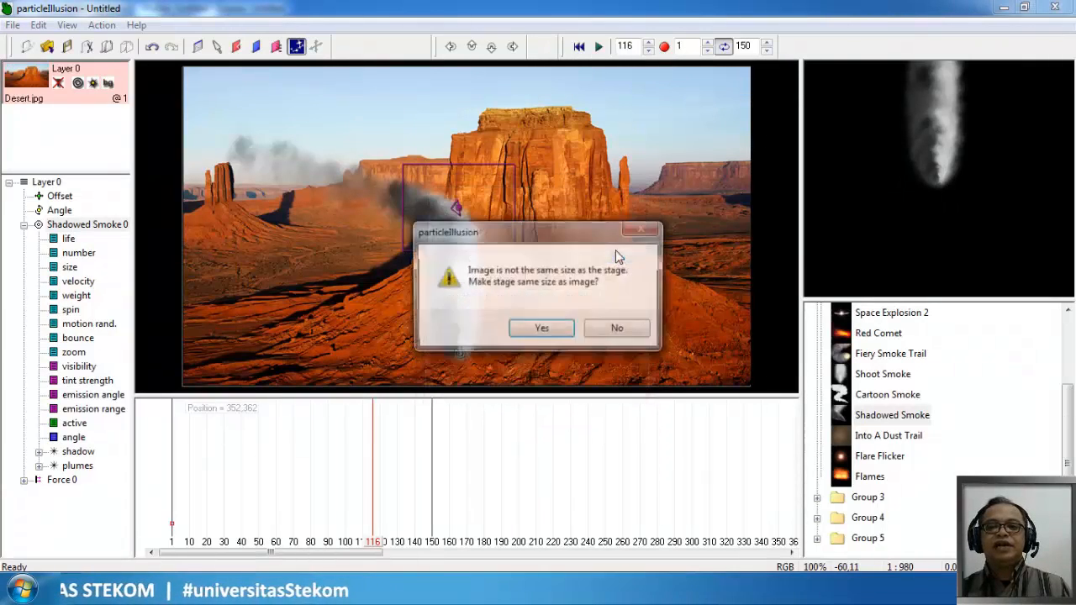
click(566, 333)
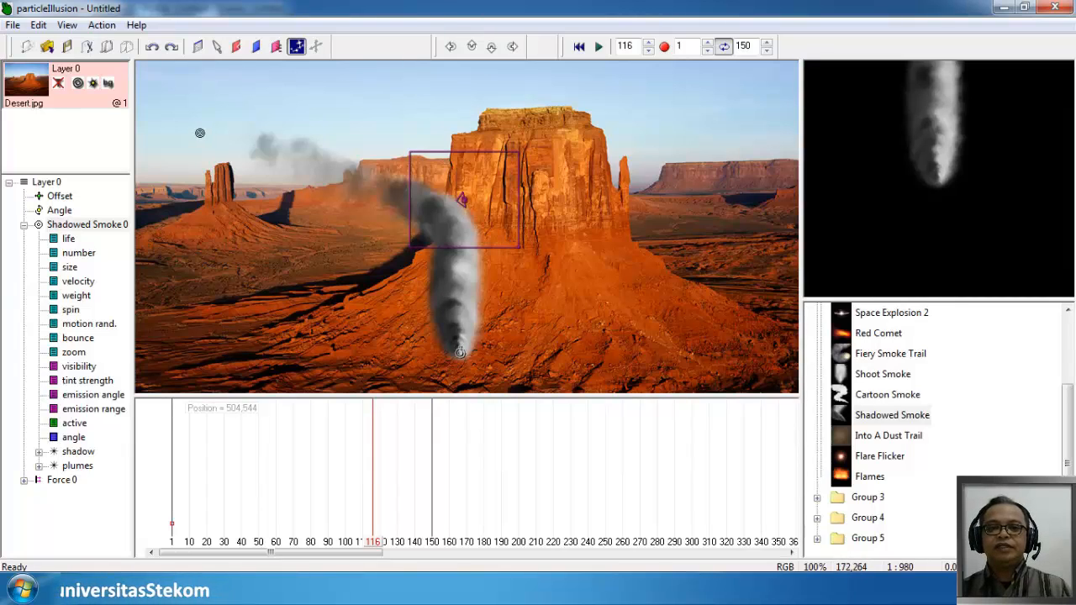
Reopen Layer 0's background image settings and remove the Desert image from the layer.
right_click(25, 80)
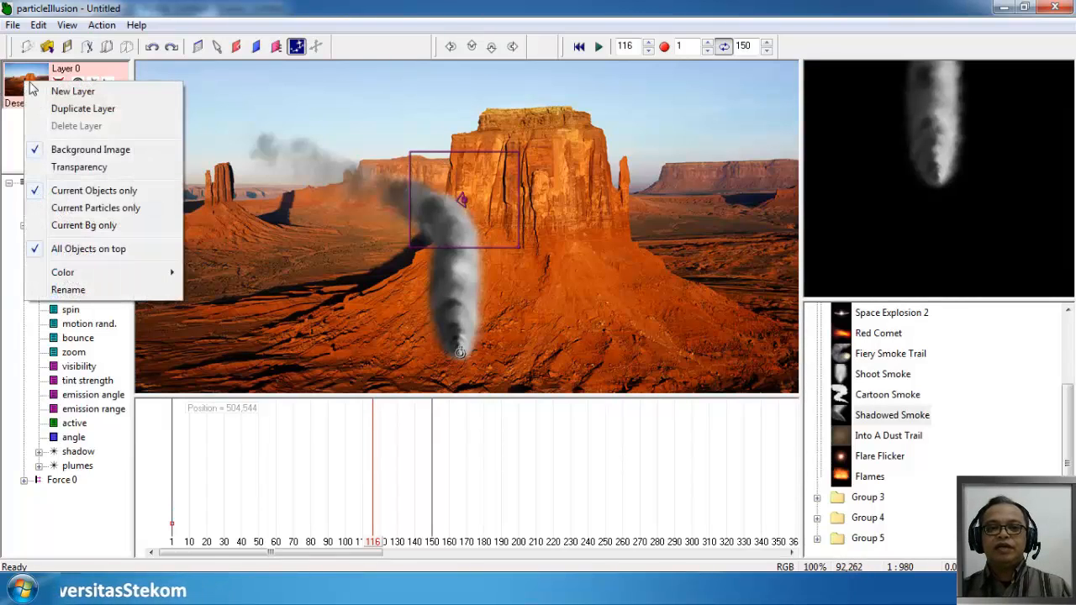
click(109, 150)
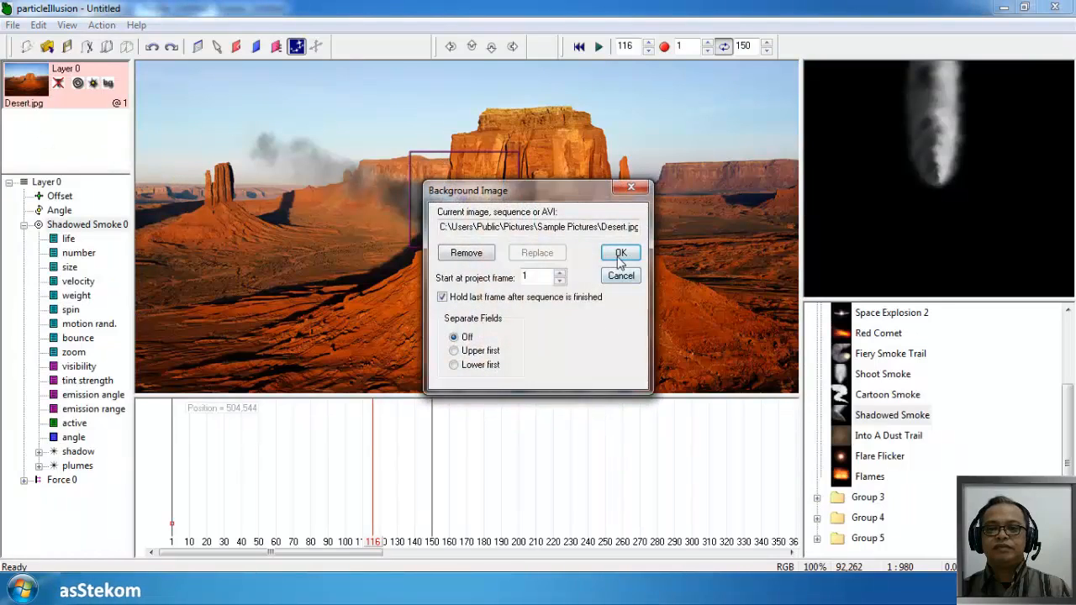
click(620, 255)
right_click(23, 86)
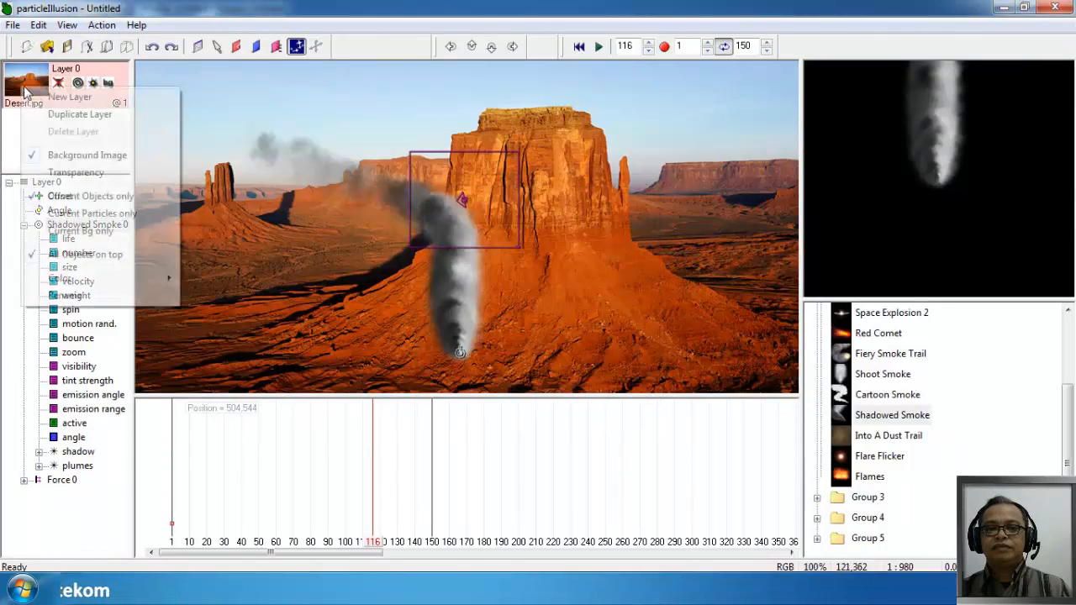
click(85, 155)
click(464, 255)
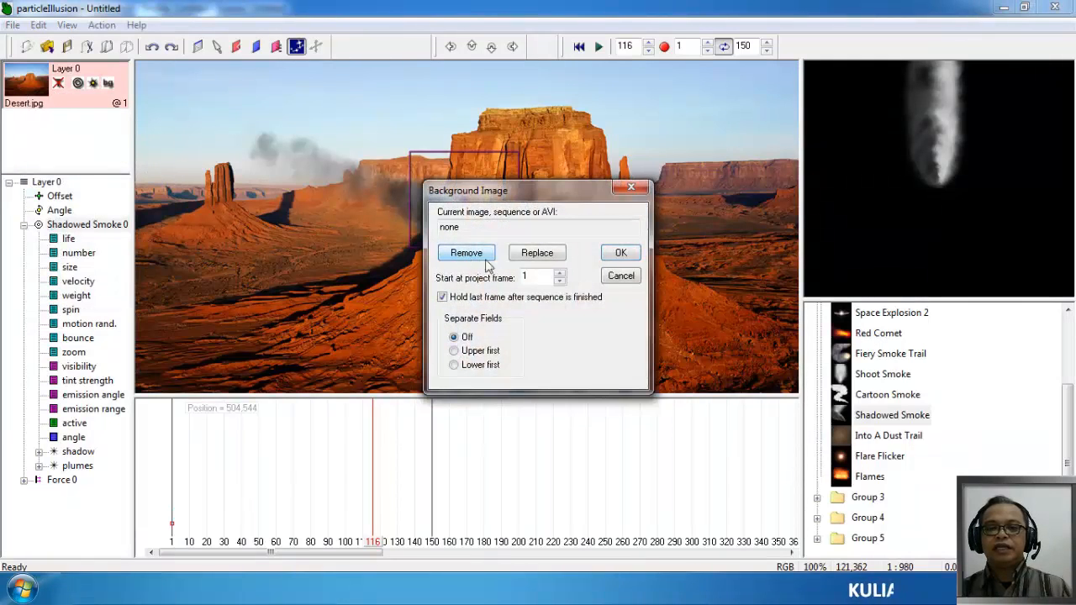
click(620, 254)
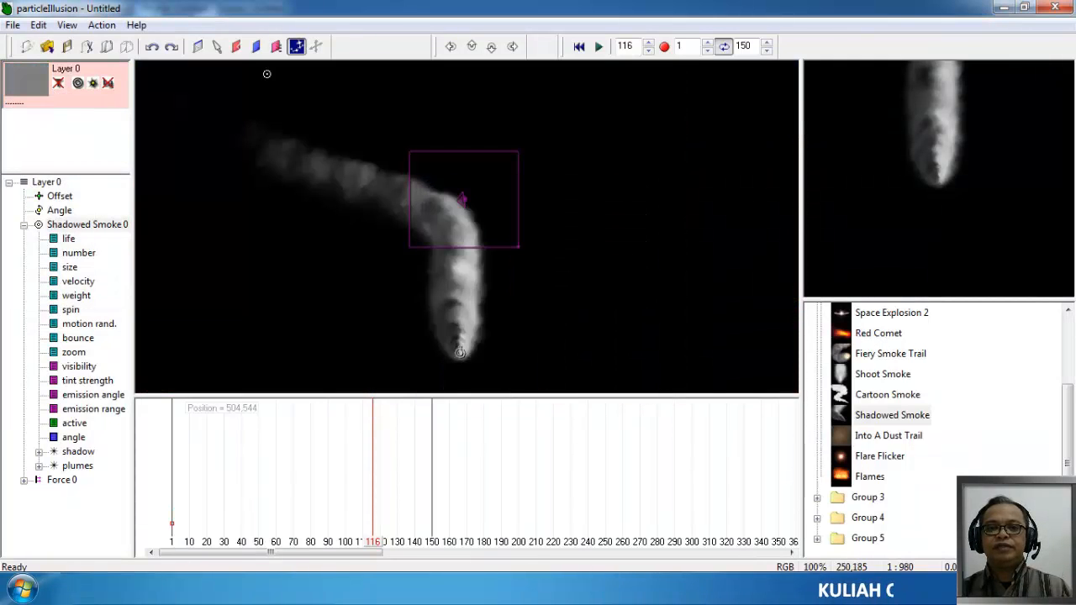
Set the project's stage size to 720 x 405.
click(198, 46)
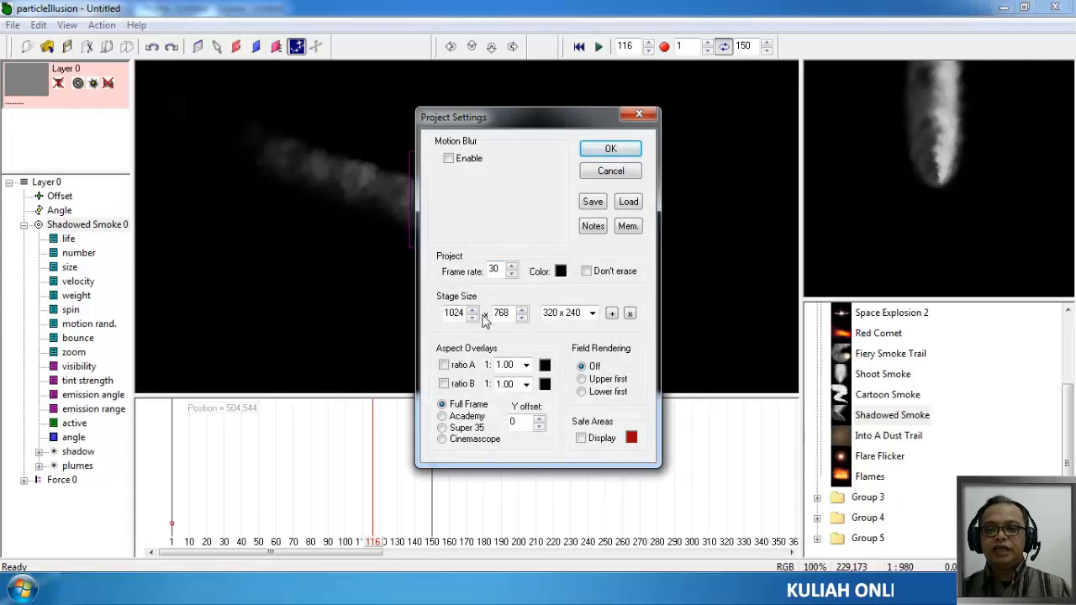
double_click(446, 313)
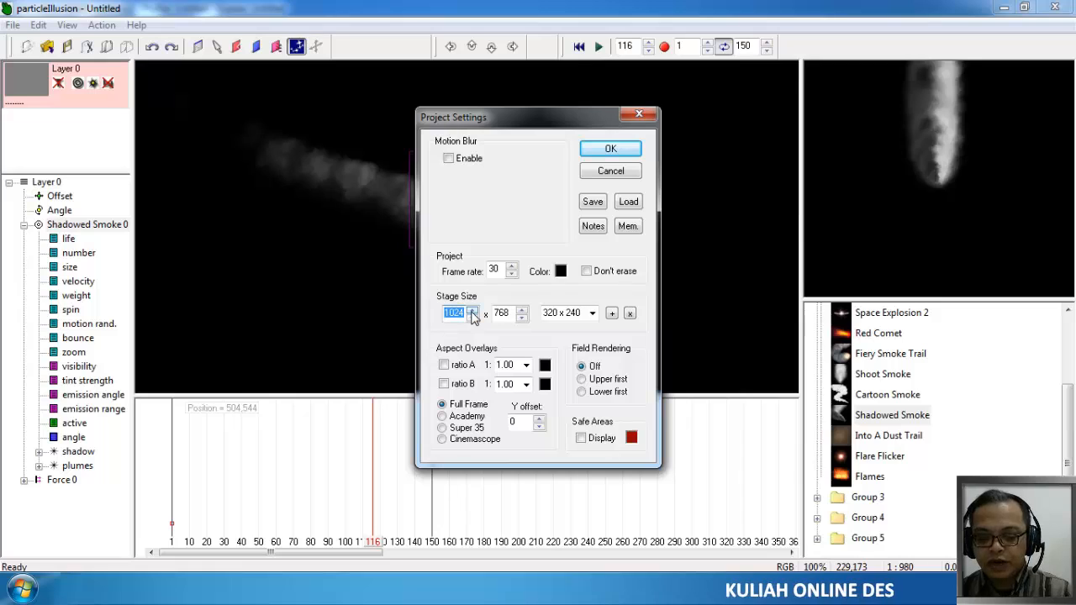
text(7)
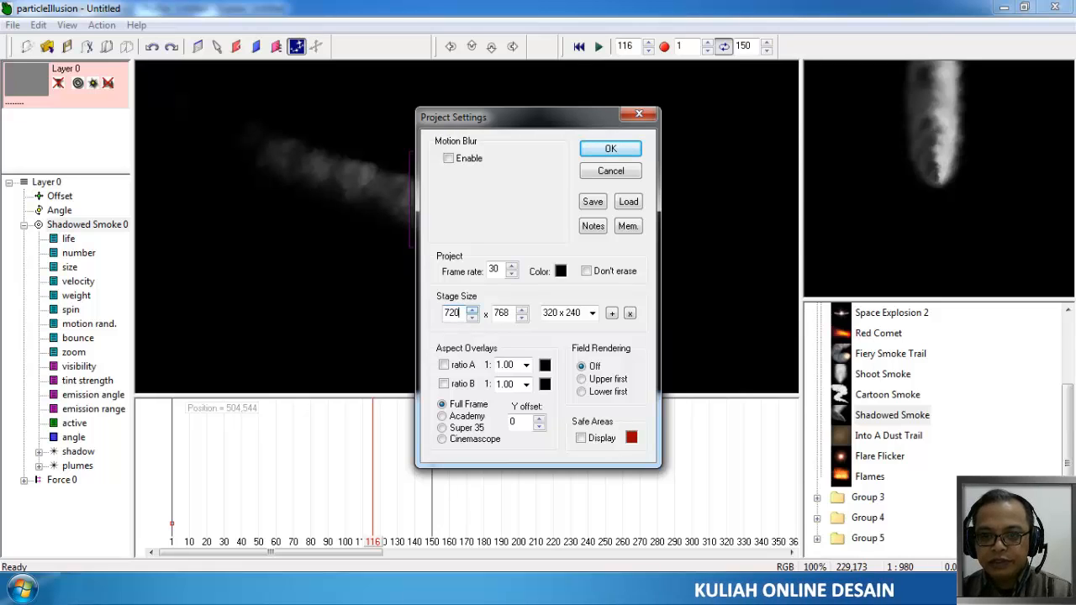
text(20)
key(Tab)
text(40)
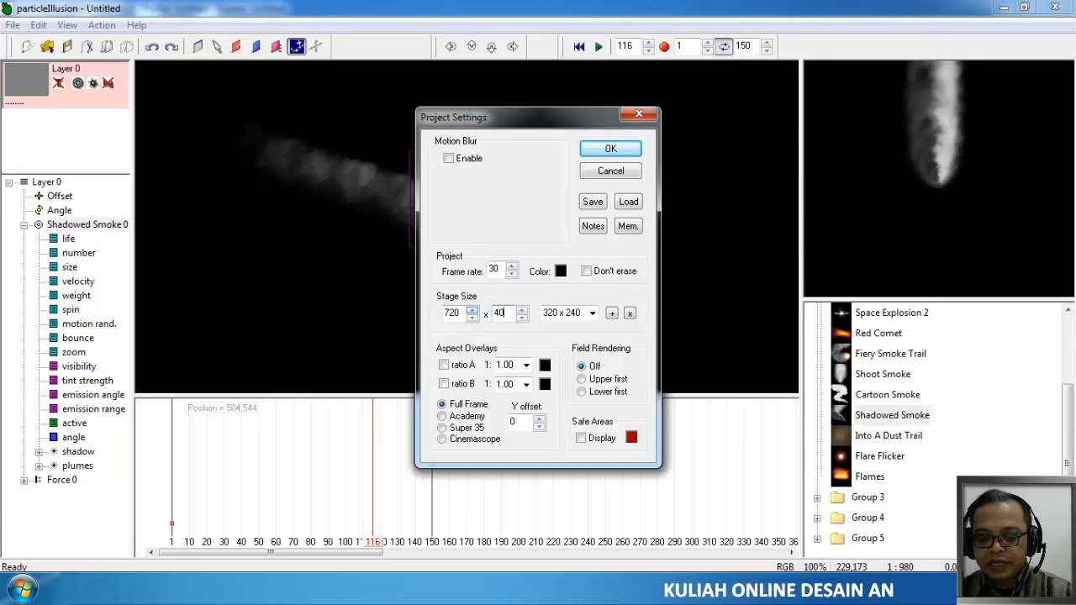
text(5)
key(Return)
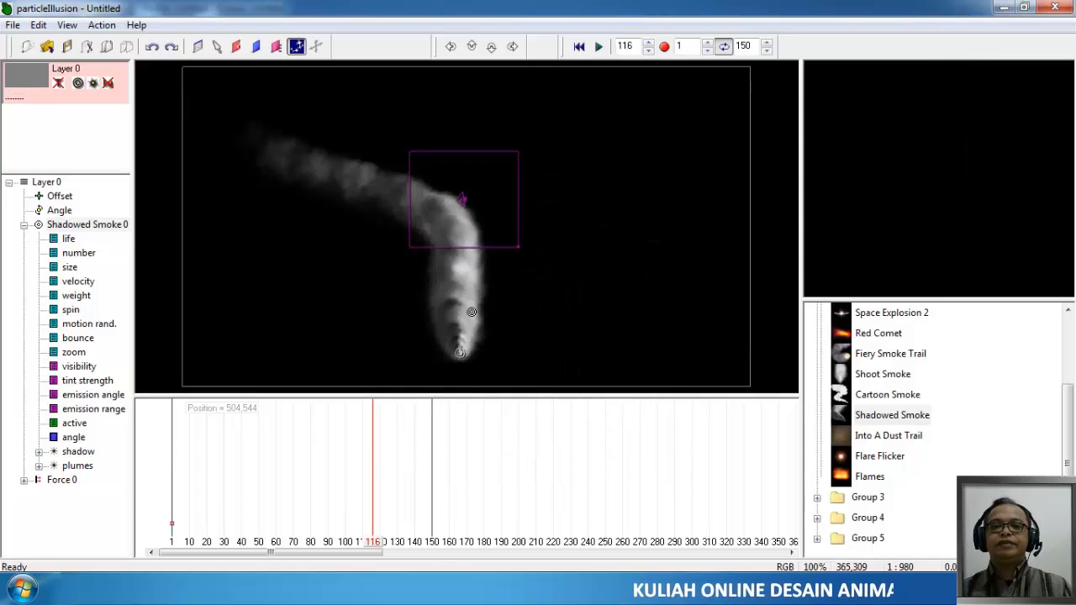
Load the Desert sample picture as Layer 0's background image and keep the current stage size.
right_click(31, 71)
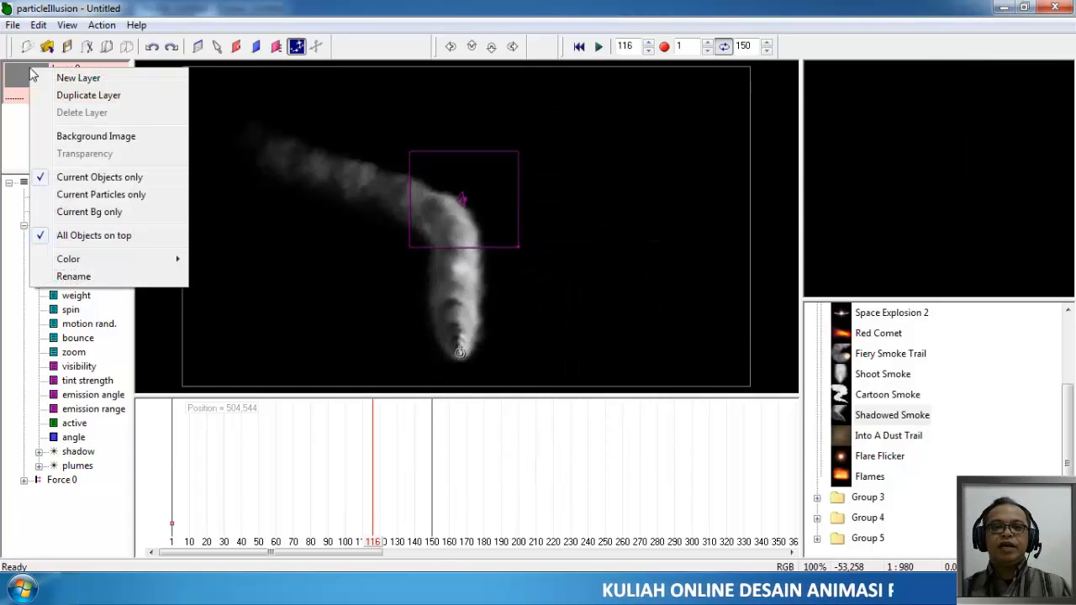
click(91, 137)
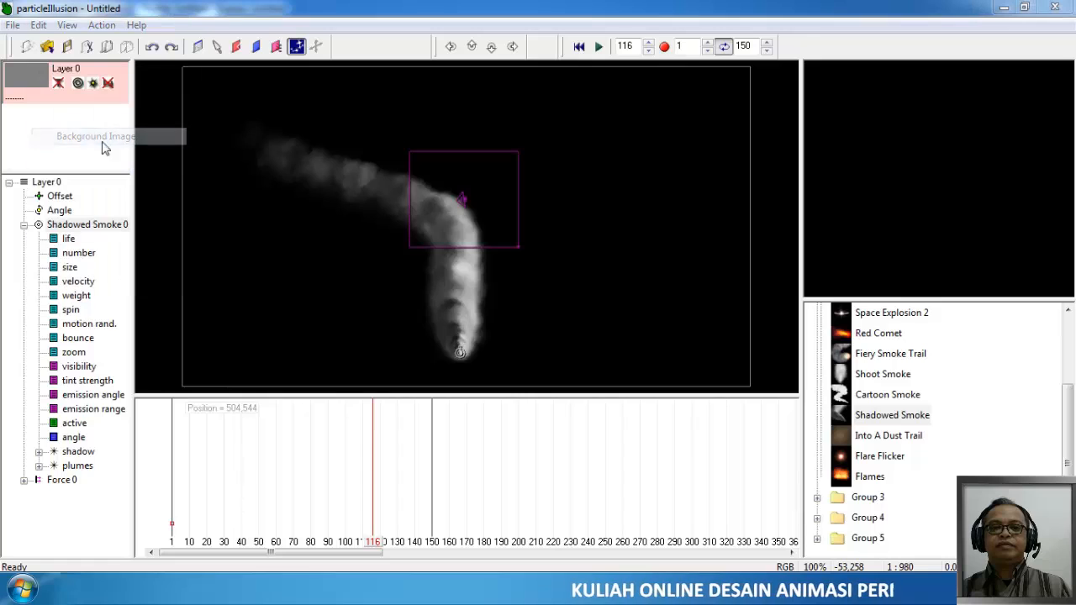
click(454, 222)
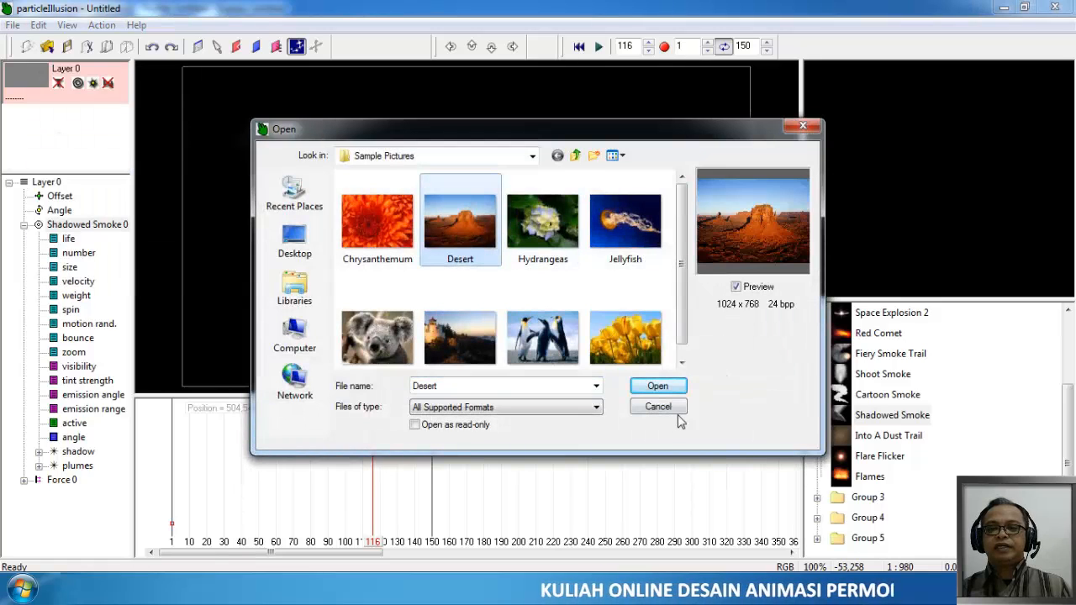
click(658, 387)
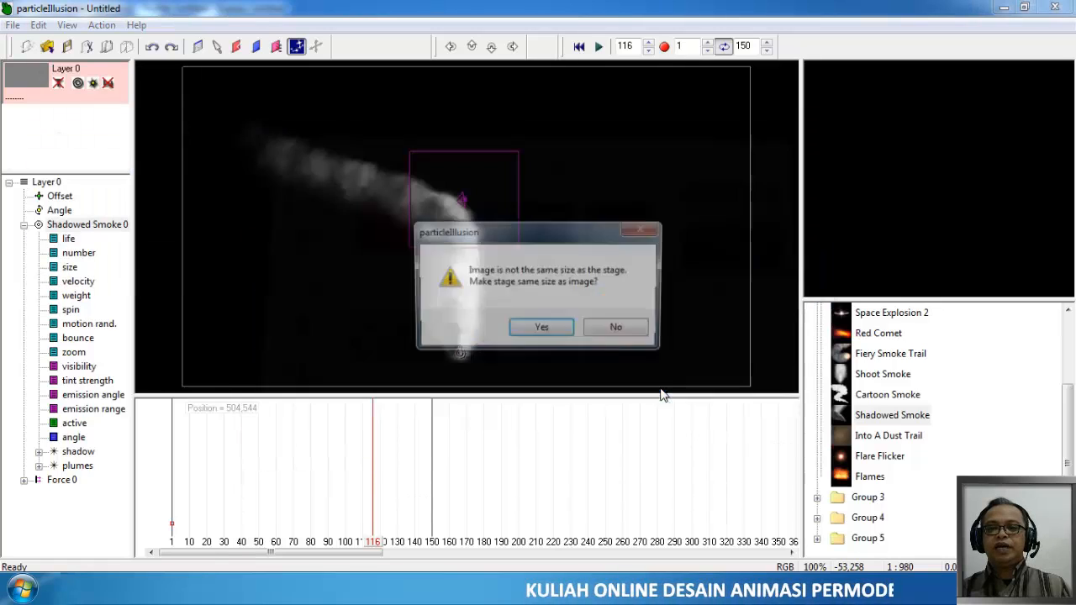
click(614, 332)
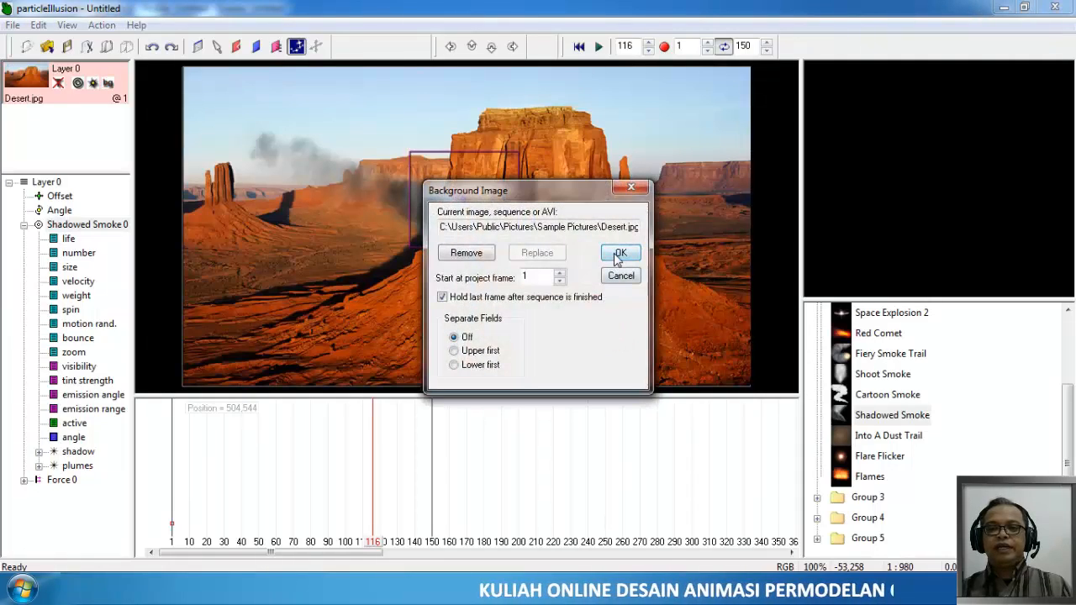
click(619, 255)
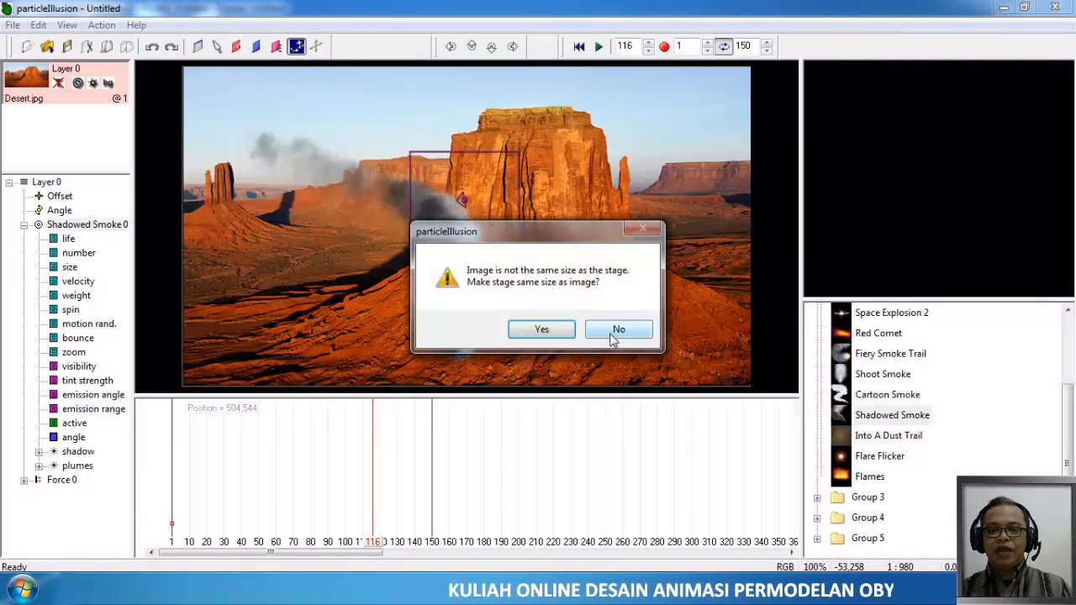
click(614, 332)
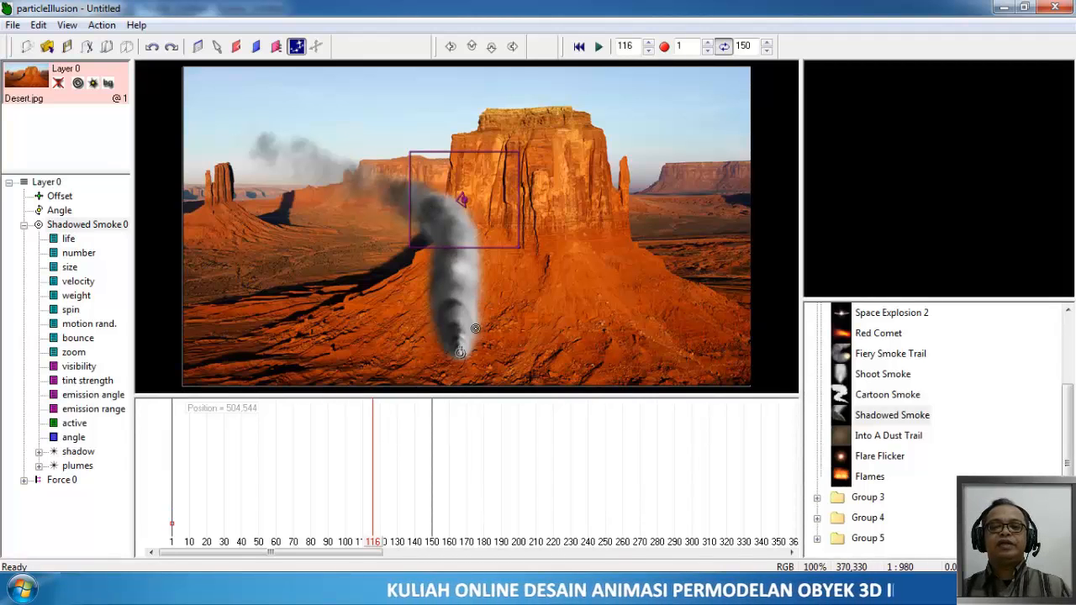
Scrub the timeline between the first frames and frame 100 to check the smoke against the desert background, returning to frame 1.
drag(378, 545, 192, 544)
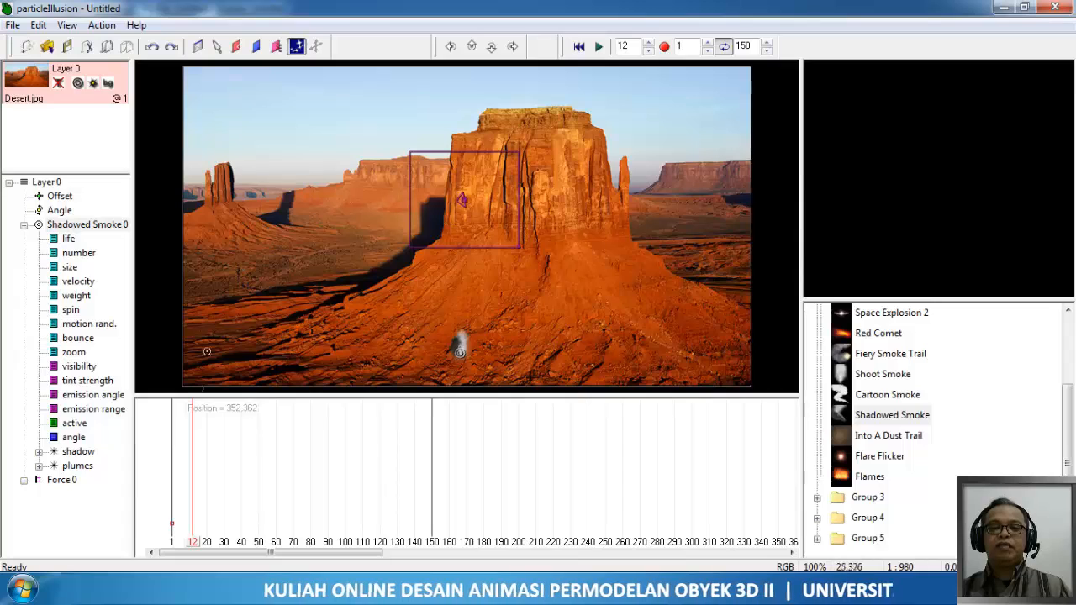
drag(174, 550, 345, 554)
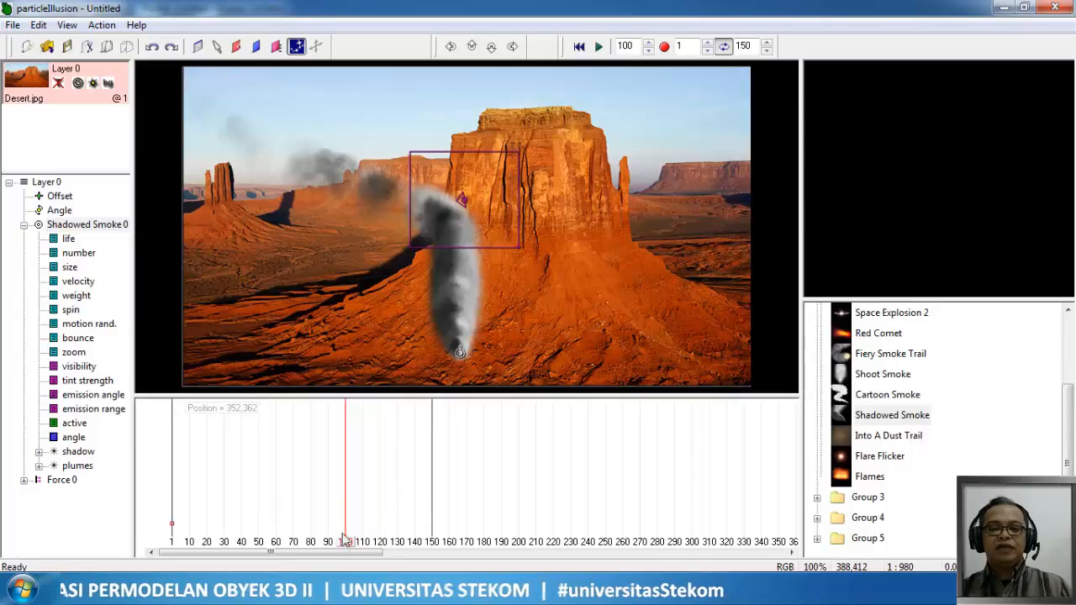
drag(345, 542, 165, 545)
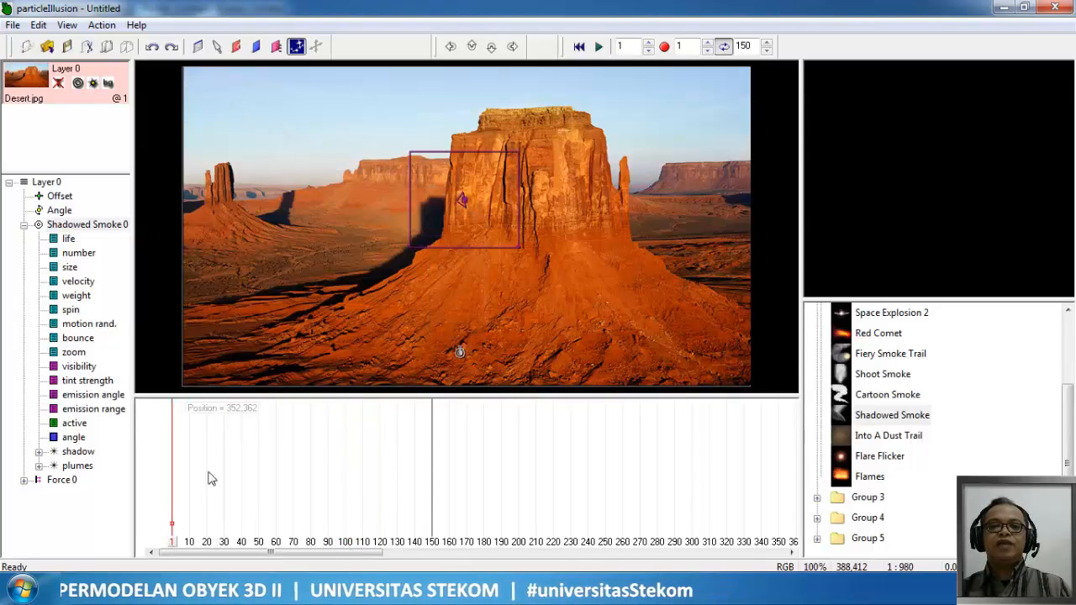
Draw a closed five-point blocker around the smoke emitter at the rock's base and play the animation to preview it.
click(258, 48)
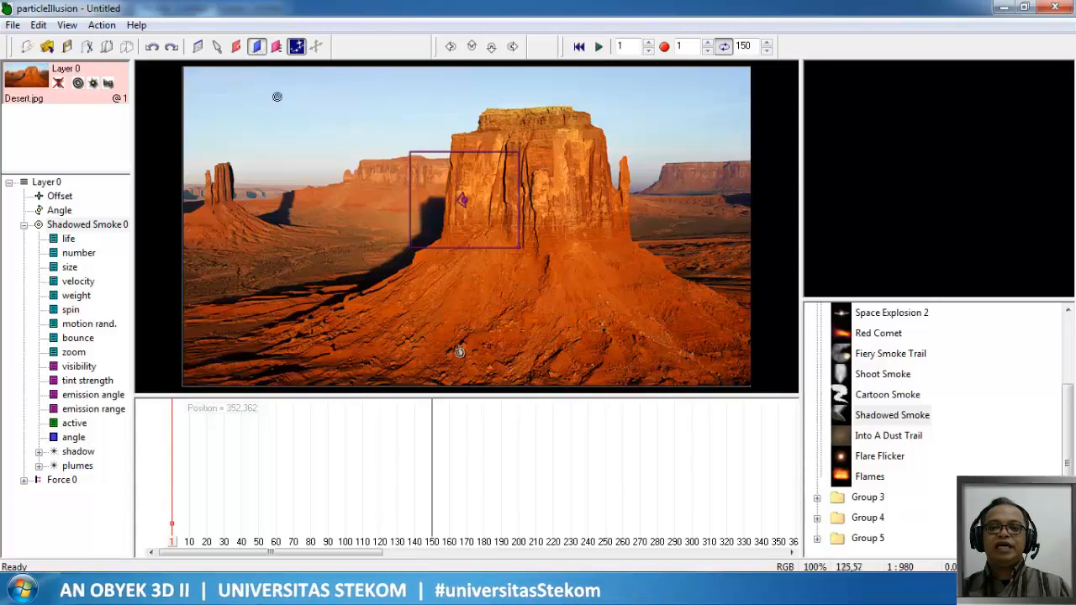
click(350, 372)
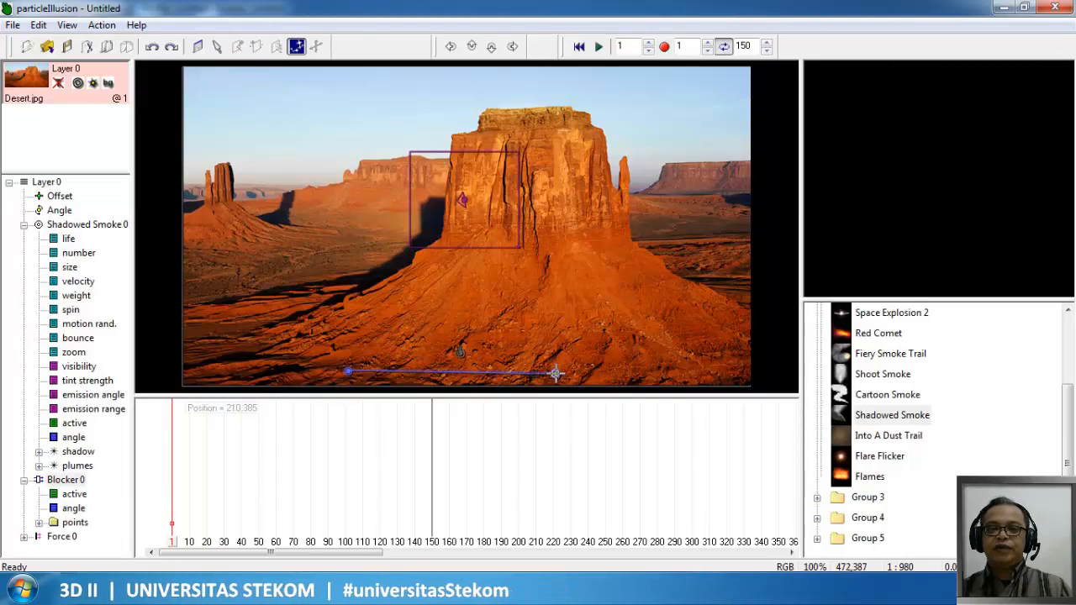
click(555, 373)
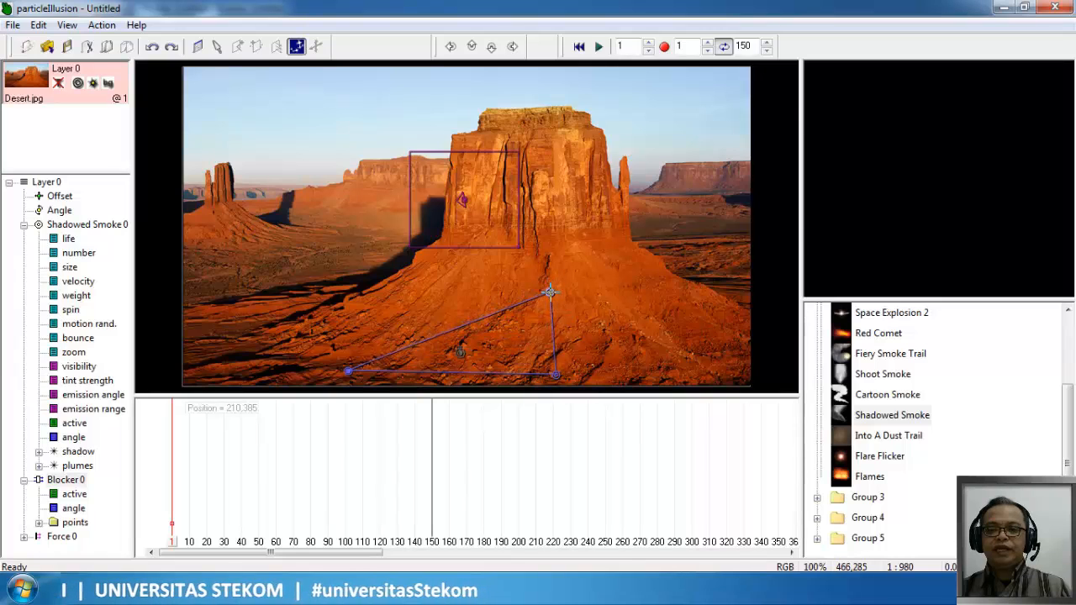
click(552, 290)
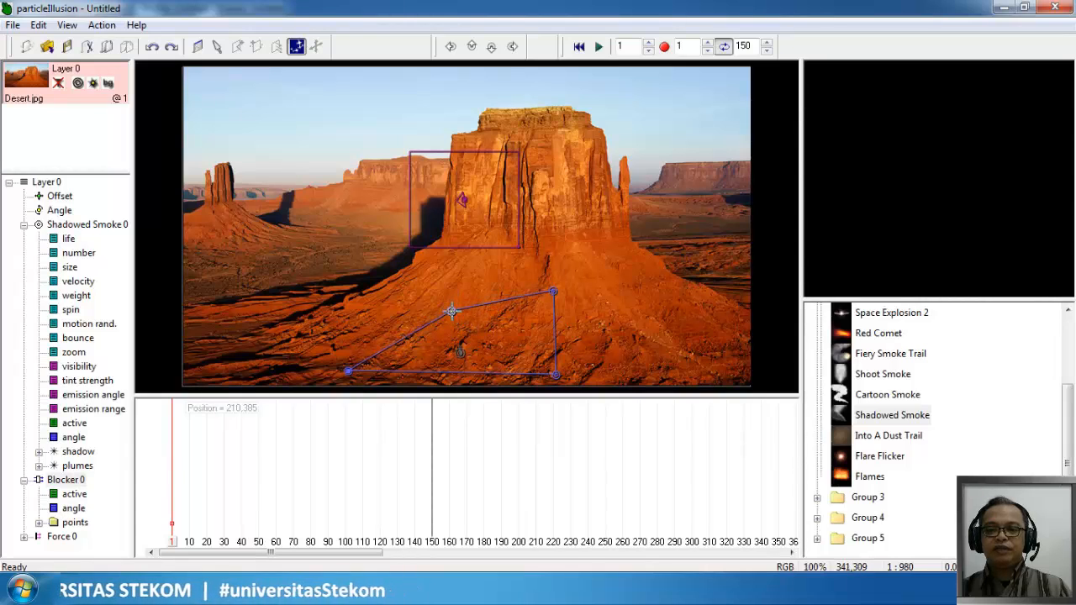
click(452, 311)
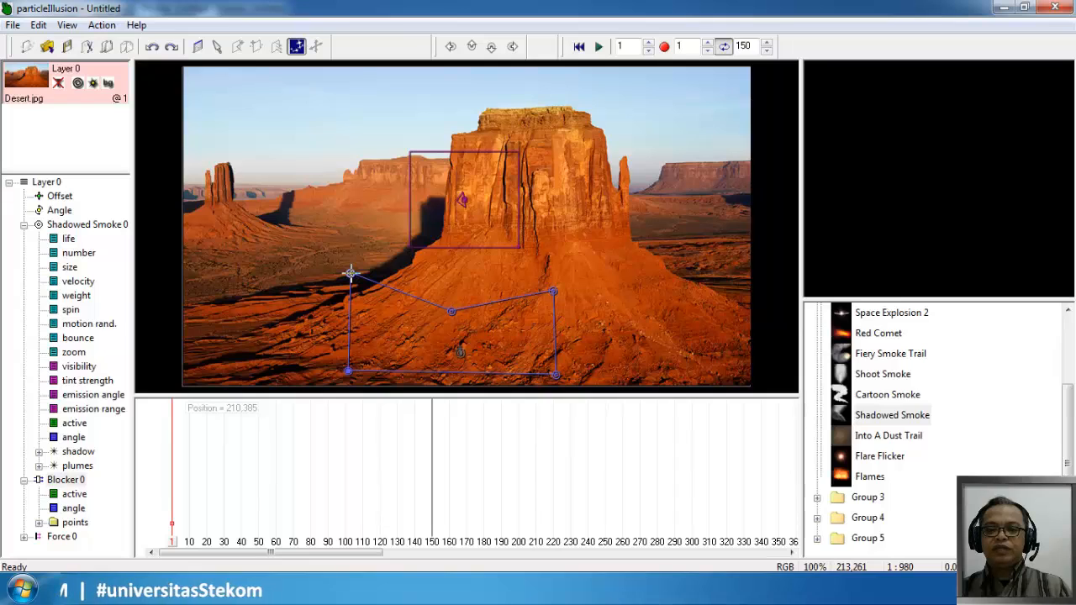
click(351, 274)
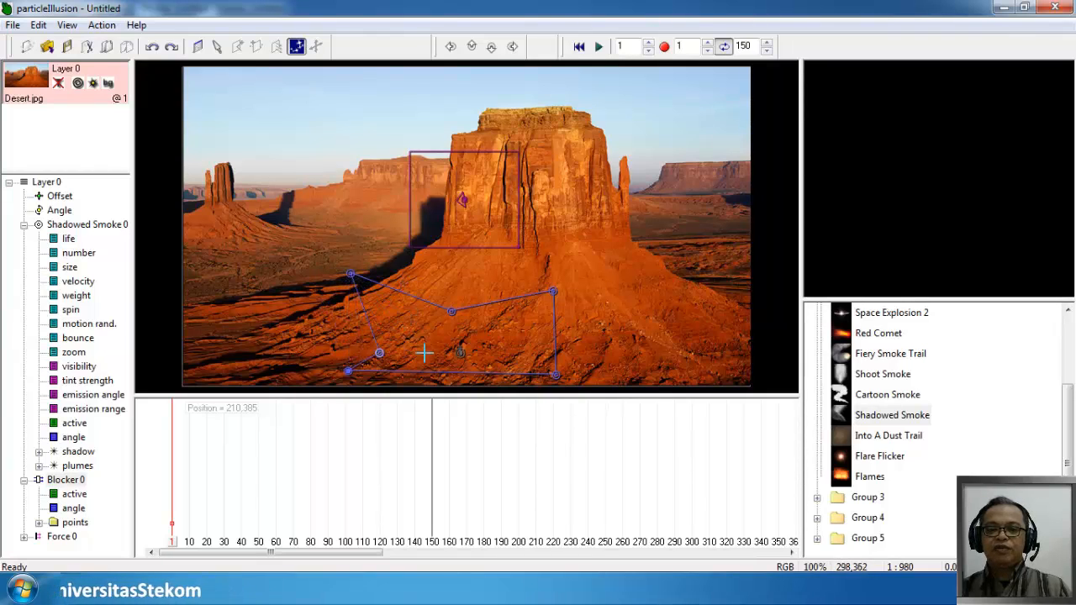
right_click(372, 323)
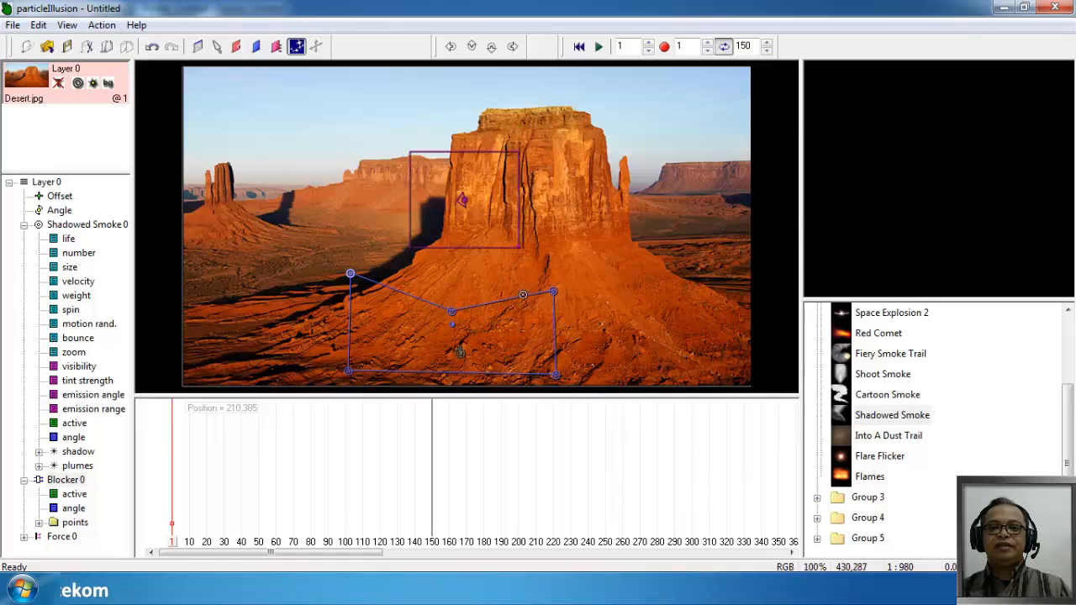
click(600, 47)
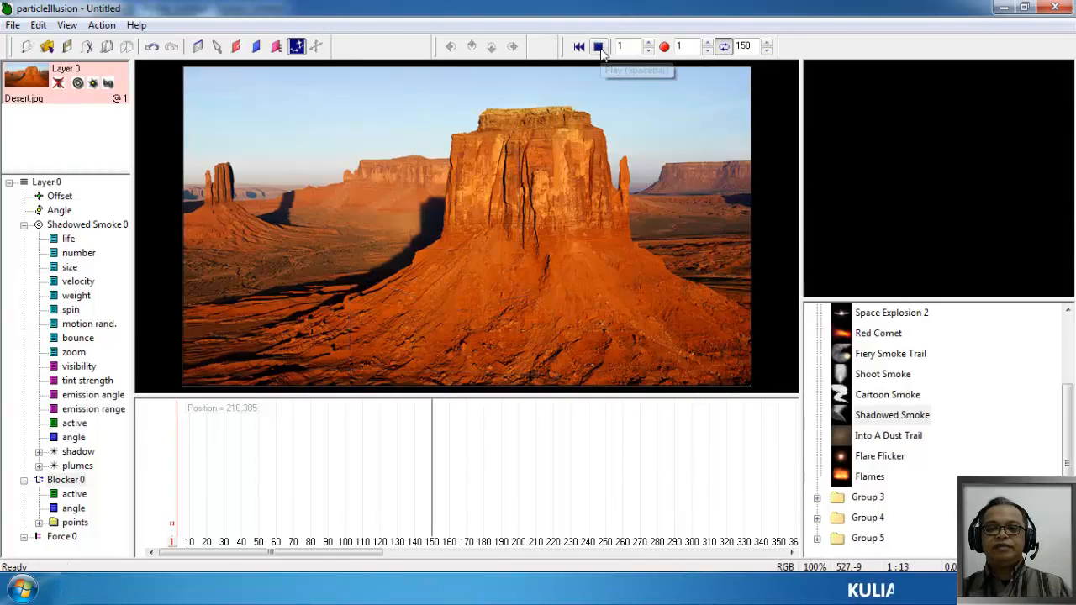
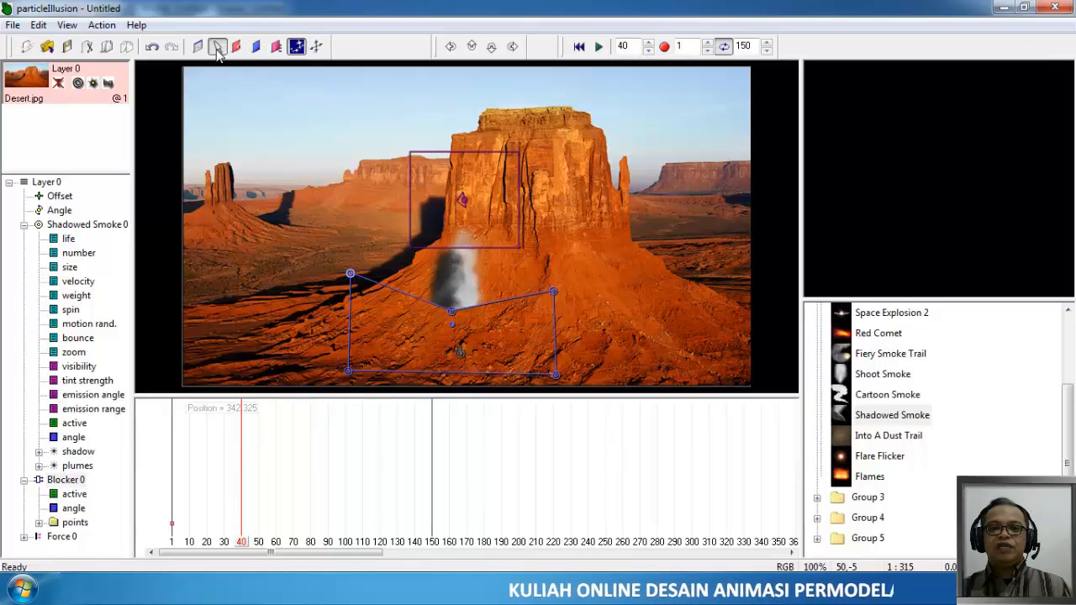
At frame 40, lower the blocker's upper-left and top-middle points, nudge the upper-right one, and undo a shift of the whole blocker.
click(217, 49)
drag(350, 276, 352, 305)
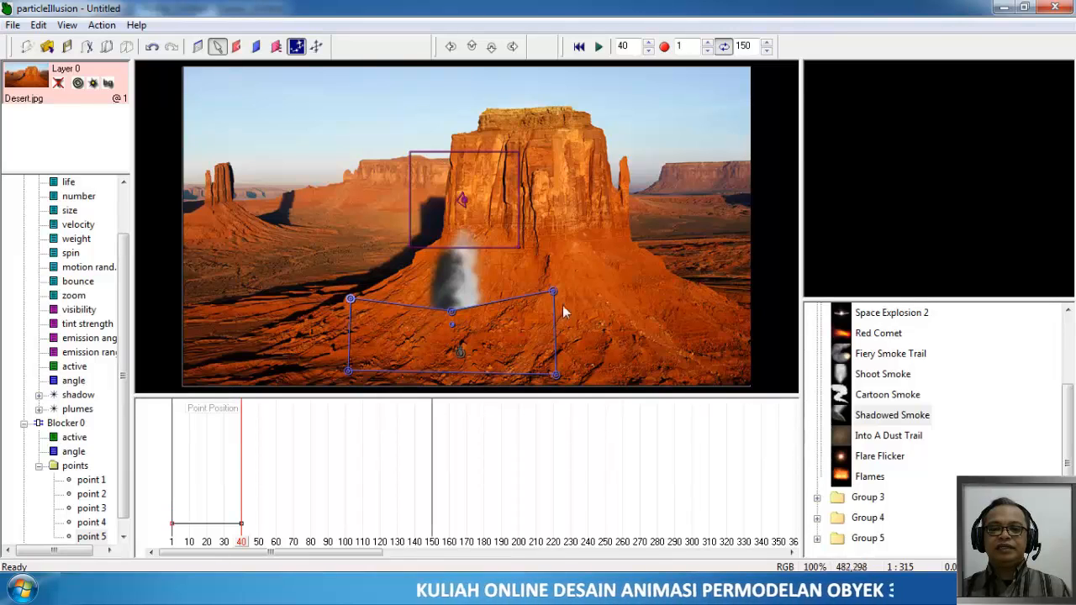
mouse_move(555, 289)
mouse_down()
mouse_move(557, 307)
mouse_move(554, 289)
mouse_up()
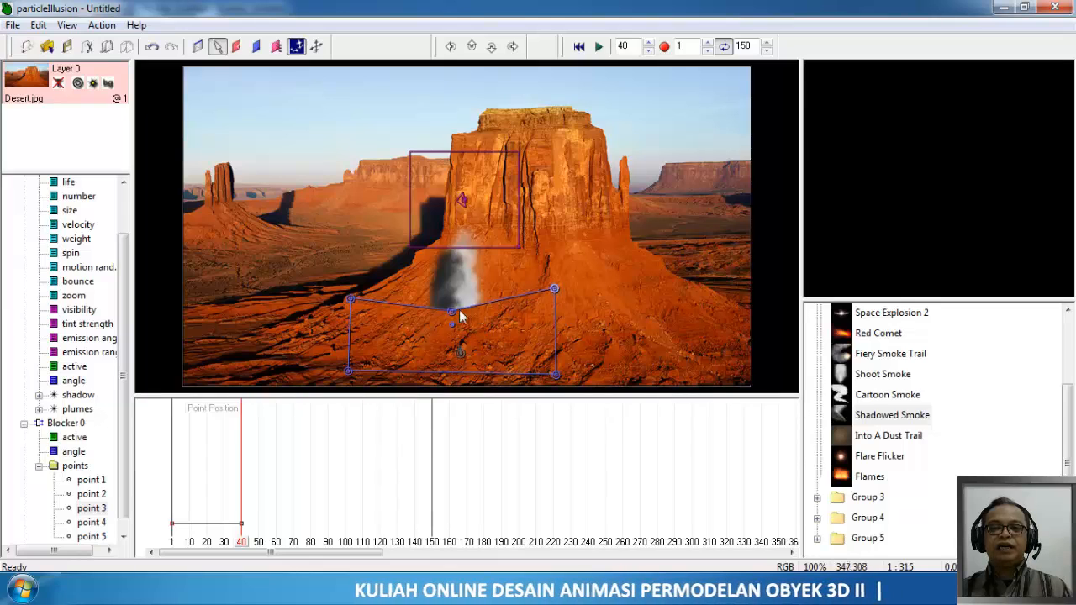
mouse_move(460, 312)
mouse_down()
mouse_move(463, 370)
mouse_move(455, 326)
mouse_up()
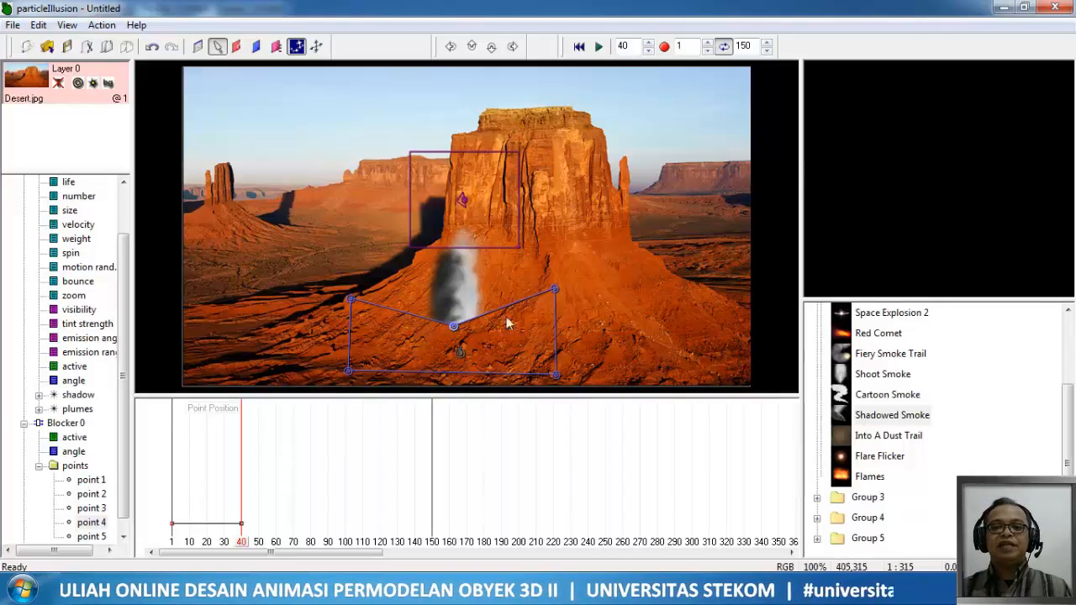
mouse_move(469, 330)
mouse_down()
mouse_move(452, 295)
mouse_move(457, 276)
mouse_move(454, 321)
mouse_up()
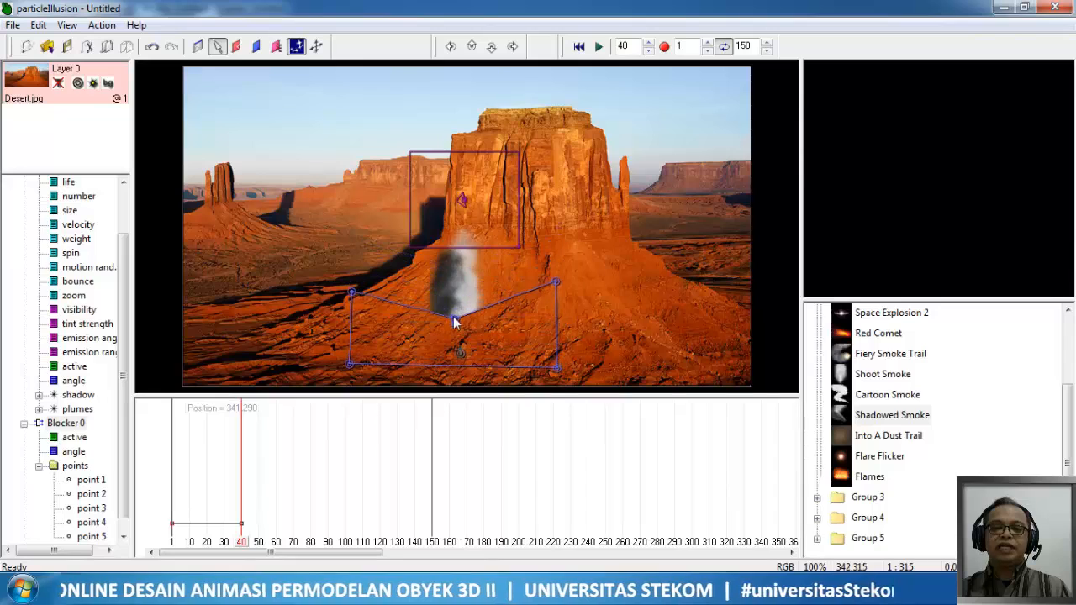
key(ctrl+z)
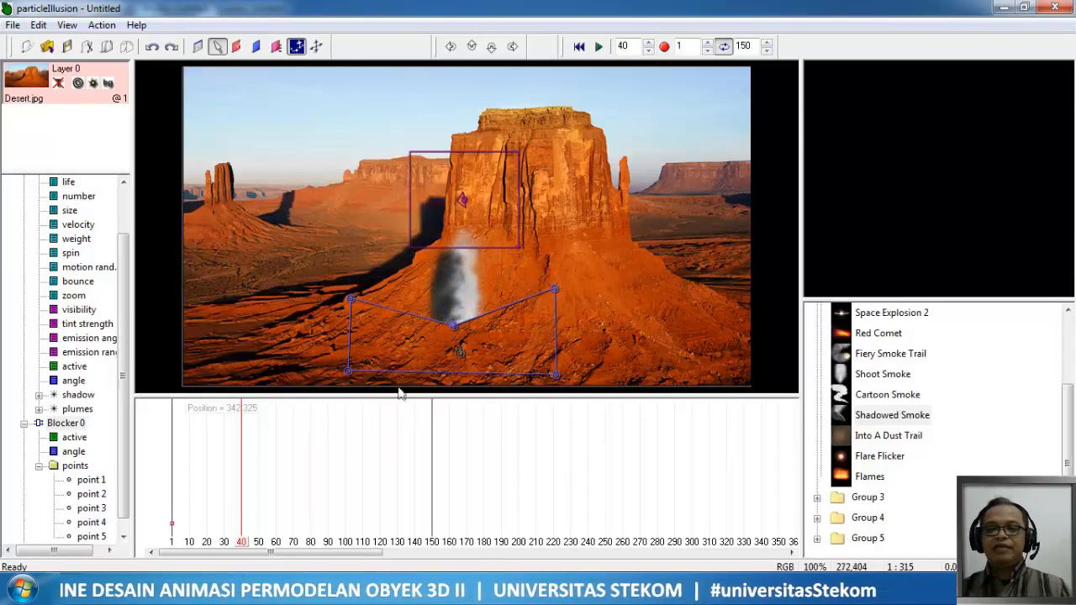
At frame 1, move the whole blocker up the slope so it sits above the smoke emitter, and preview the animation.
drag(247, 554, 154, 553)
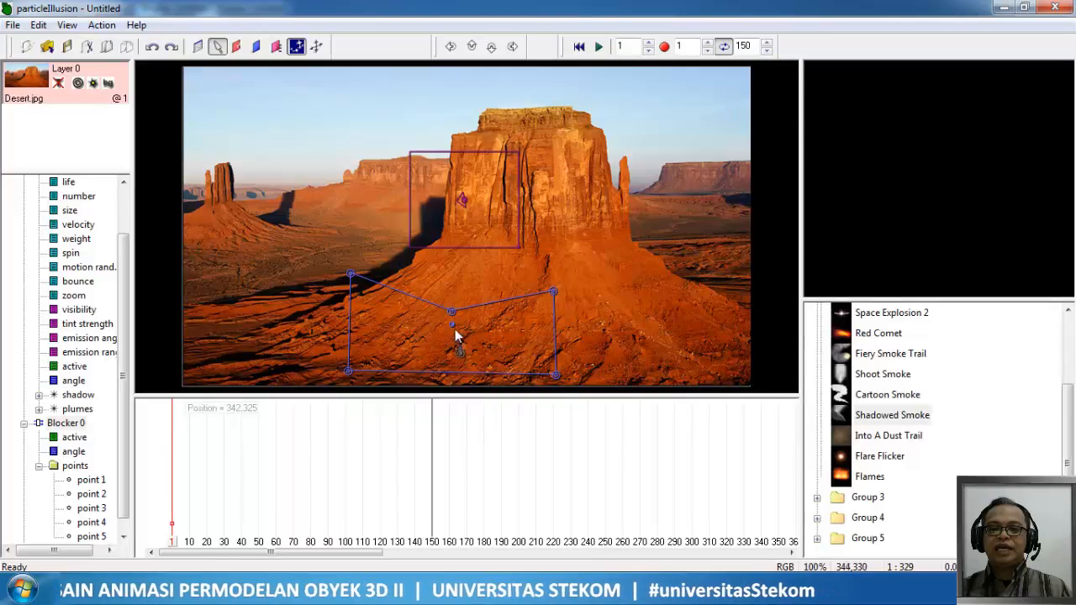
drag(455, 330, 452, 274)
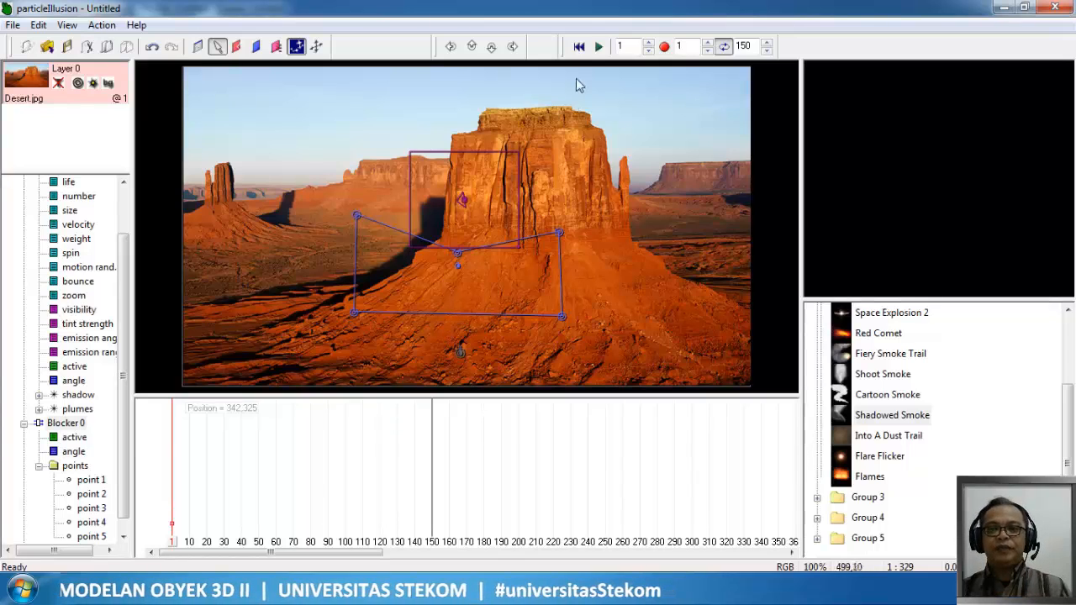
click(598, 47)
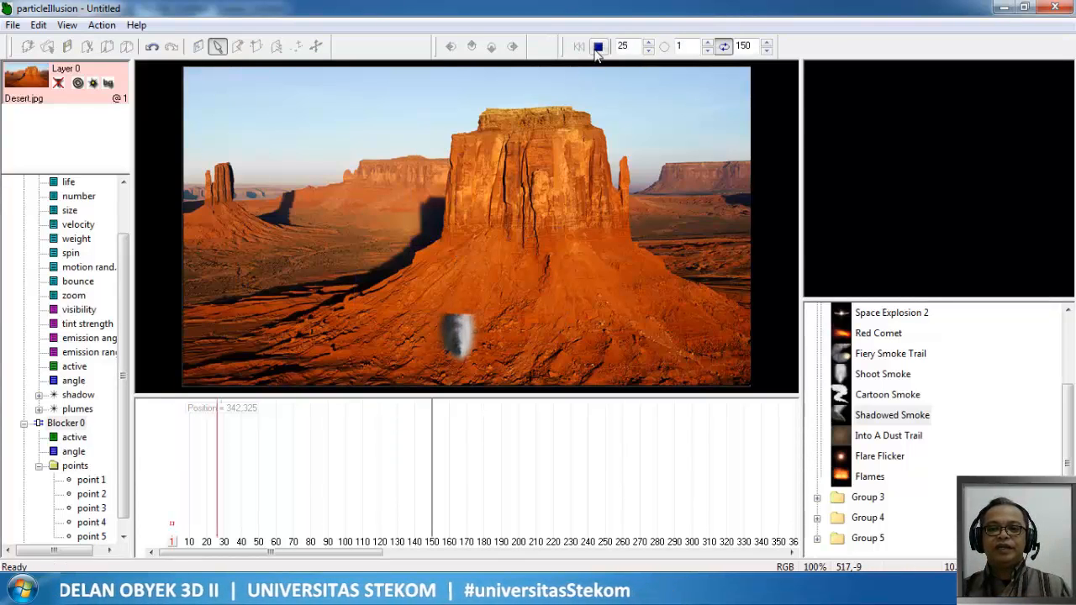
click(597, 48)
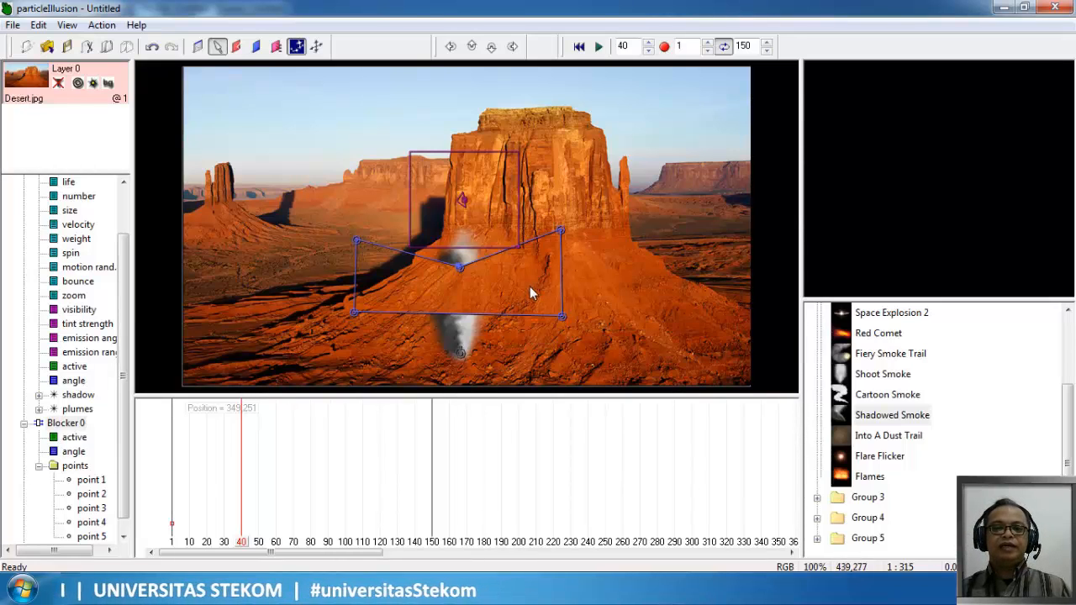
At frame 1, move the blocker back down over the smoke emitter, reshape its top edge into a central peak, and preview the animation.
click(579, 47)
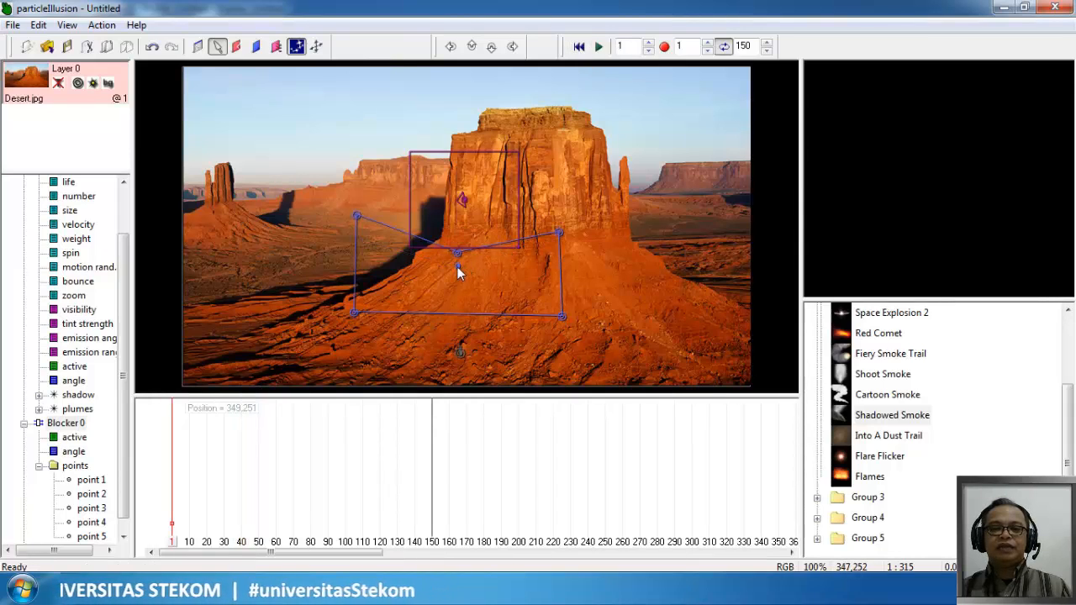
mouse_move(457, 266)
mouse_down()
mouse_move(459, 319)
mouse_move(456, 252)
mouse_move(454, 269)
mouse_move(441, 266)
mouse_up()
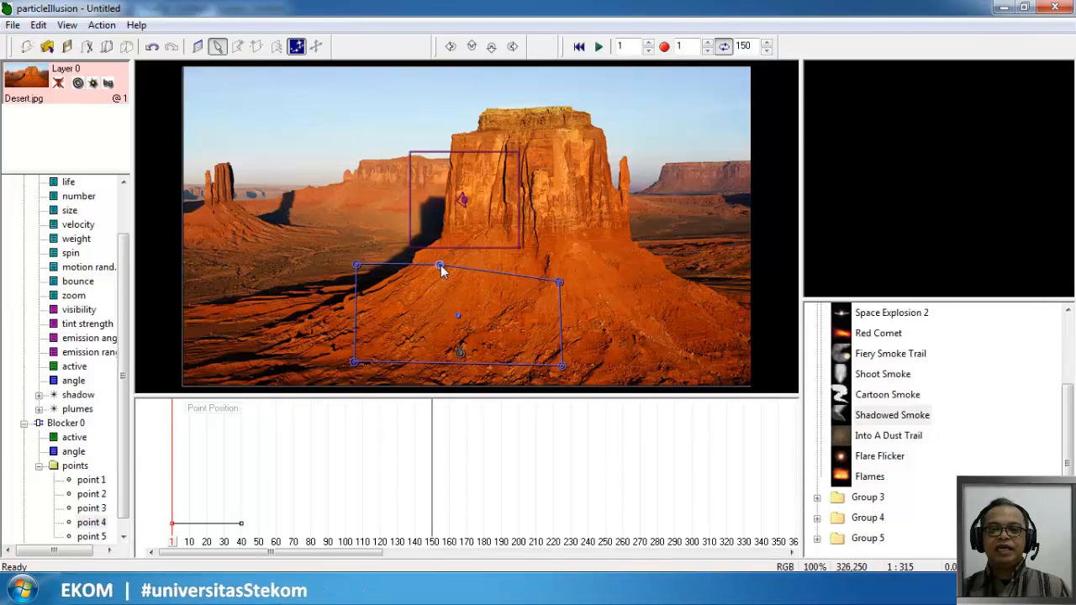
click(355, 267)
drag(359, 300, 356, 316)
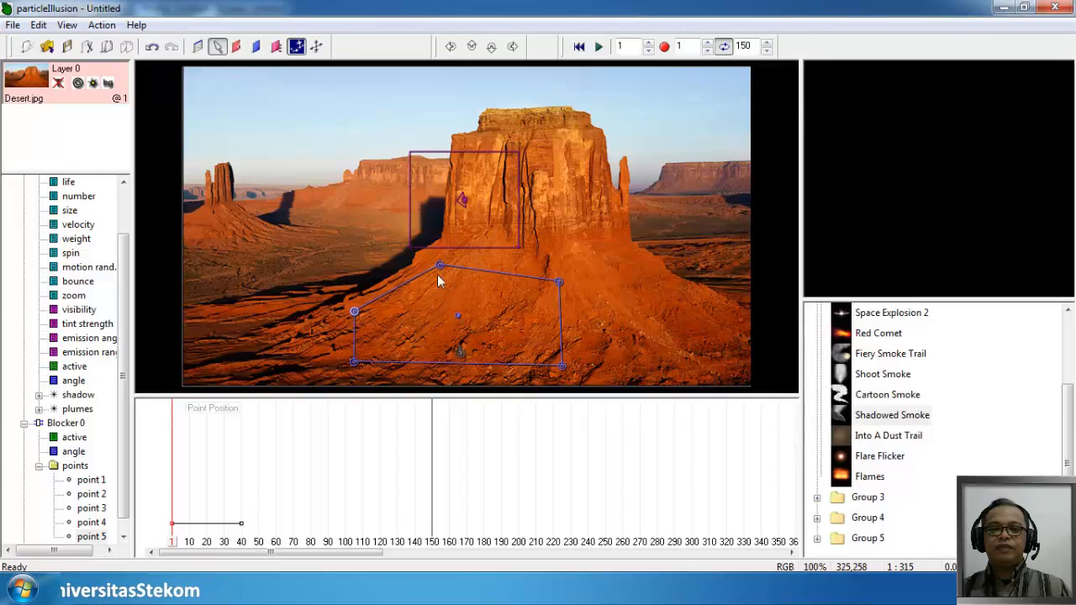
drag(440, 269, 469, 267)
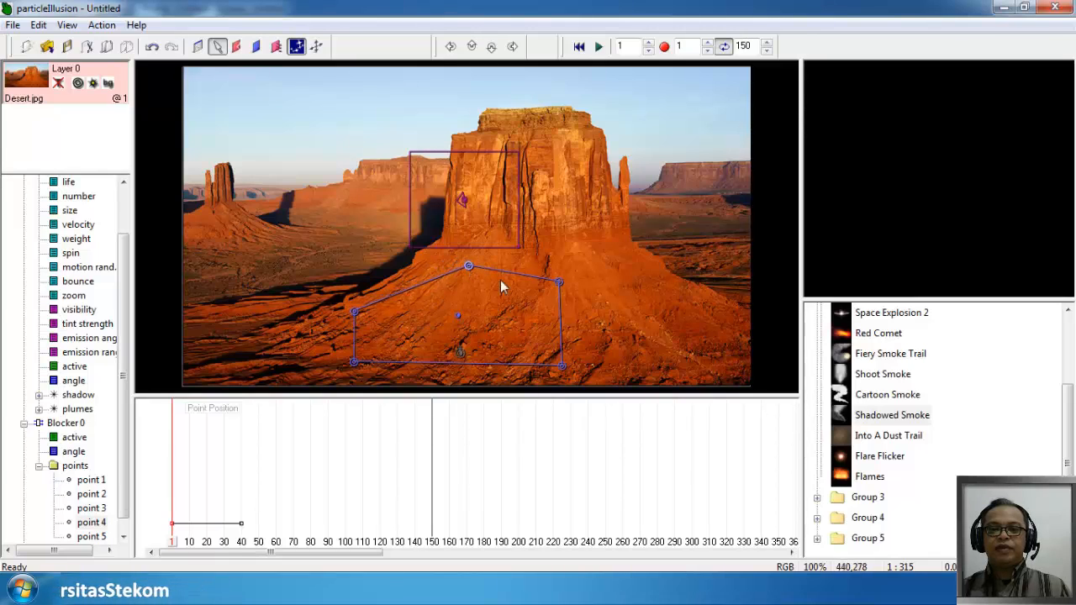
drag(560, 282, 569, 312)
drag(468, 265, 459, 267)
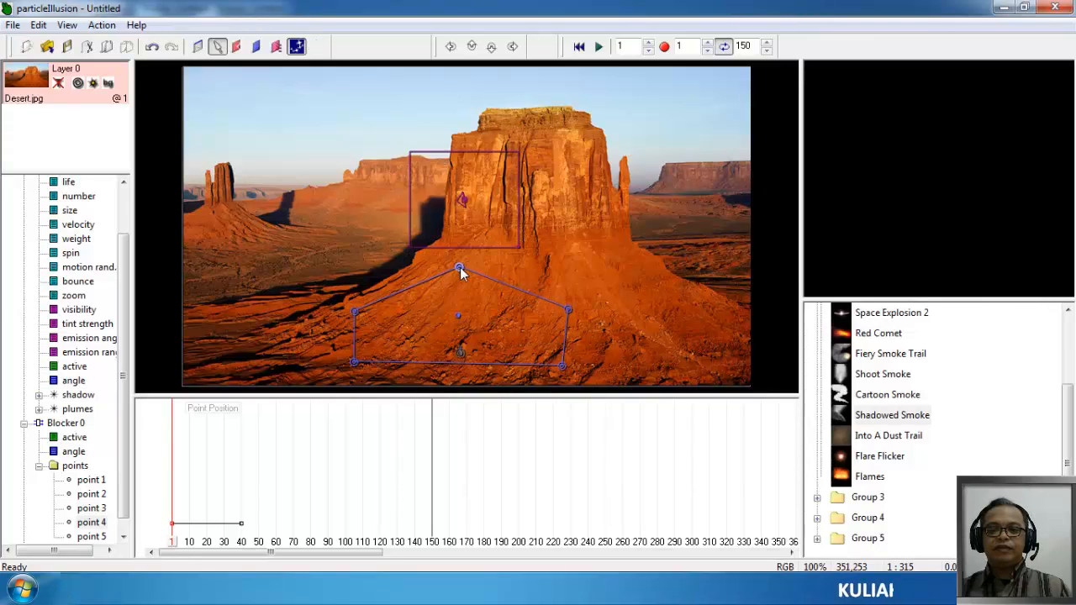
click(597, 48)
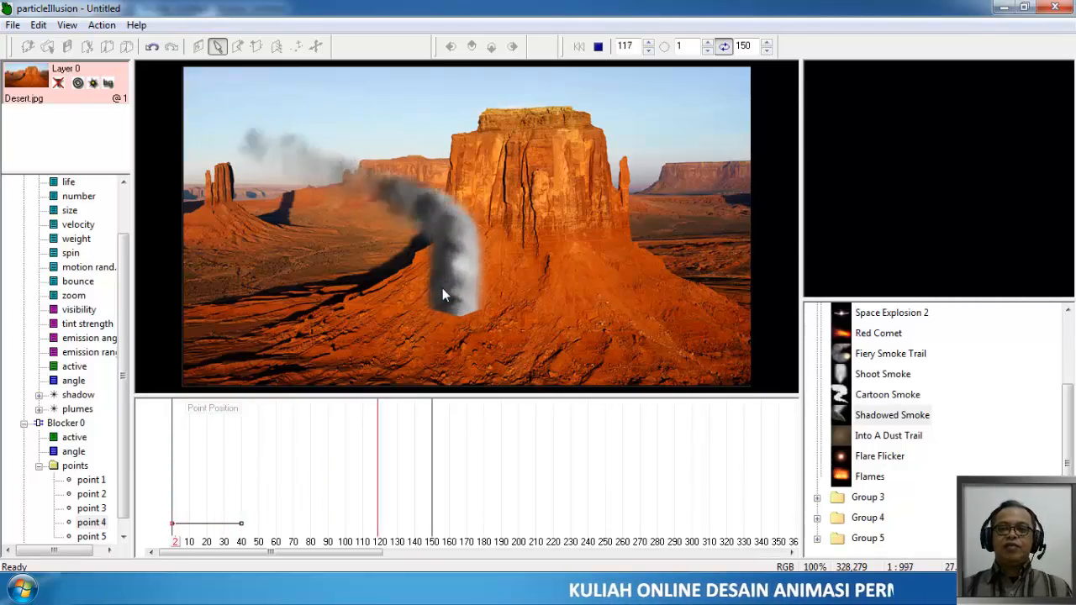
click(598, 48)
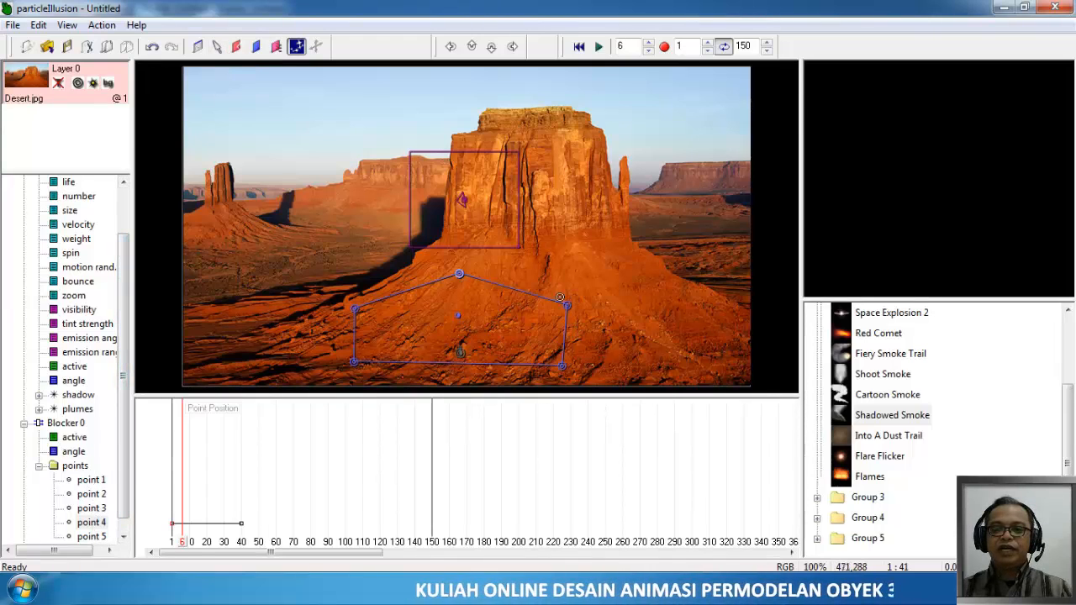
Delete Blocker 0 and Force 0 from Layer 0.
scroll(128, 483, down, 1)
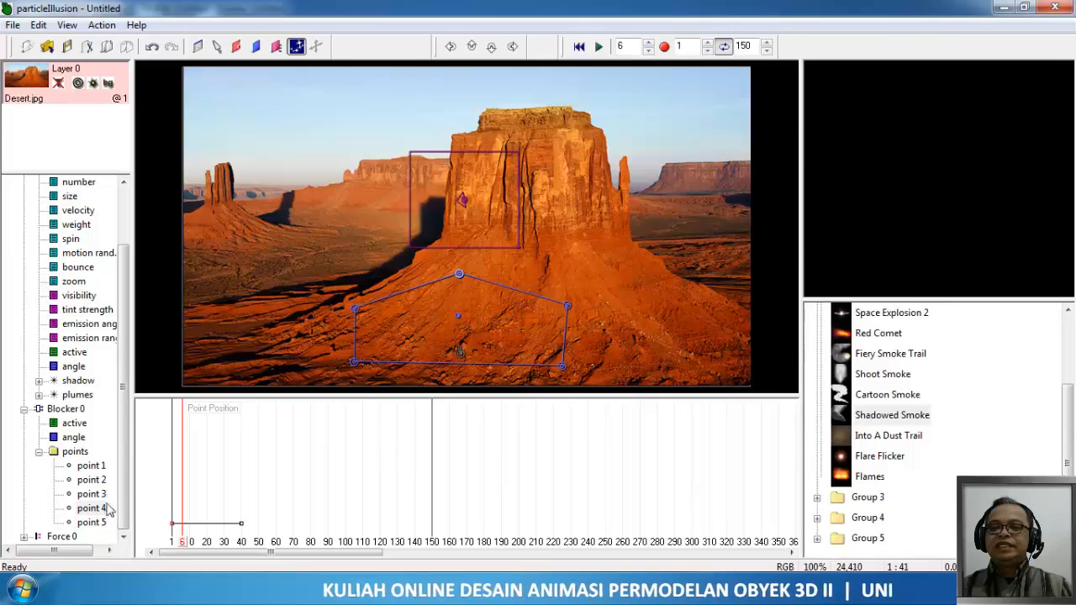
click(65, 410)
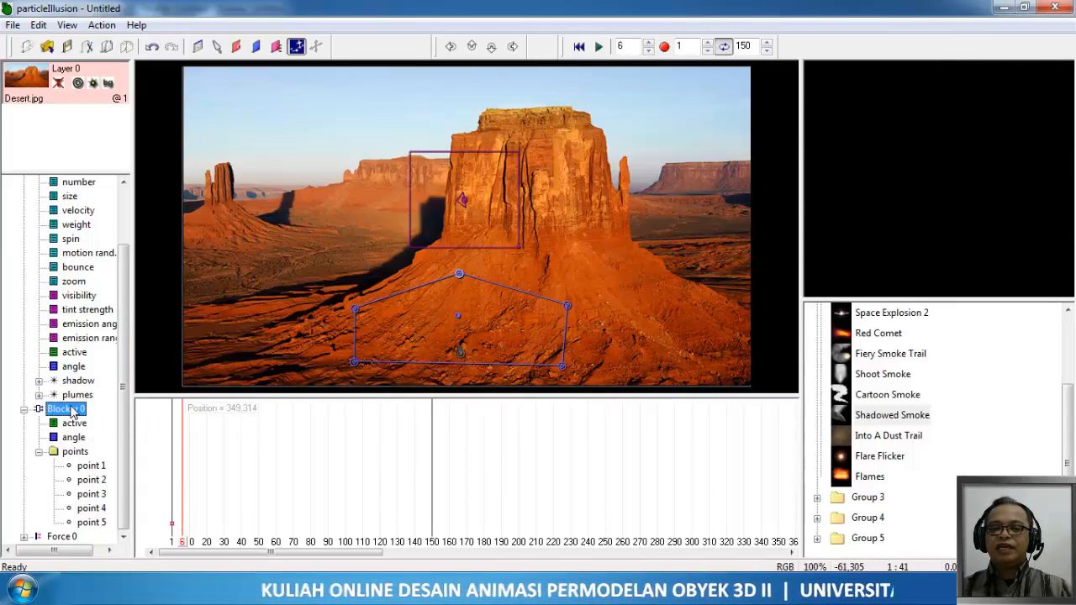
key(Delete)
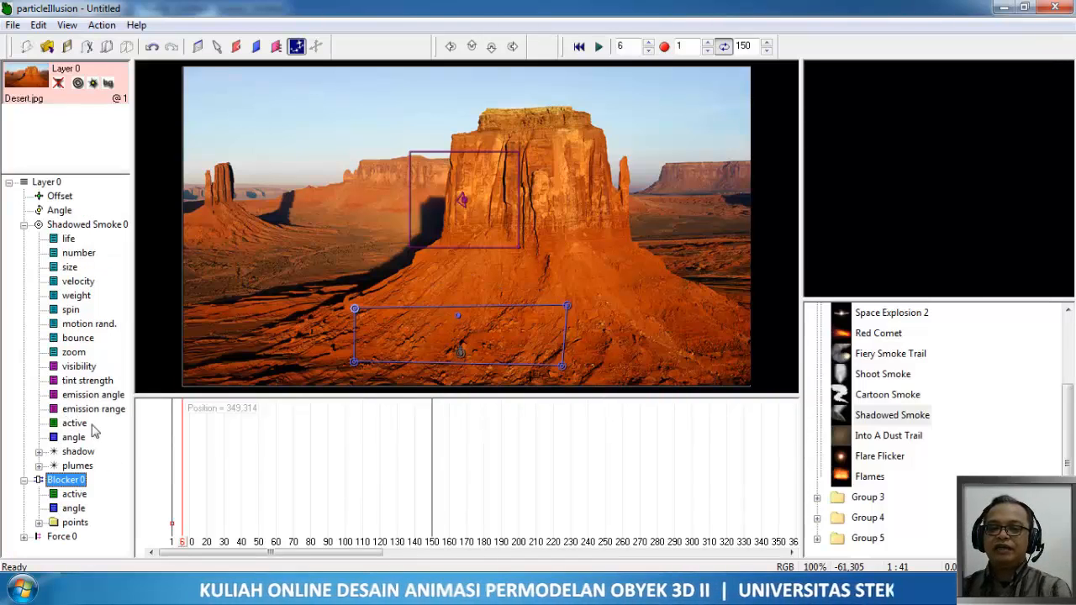
key(Delete)
key(Delete)
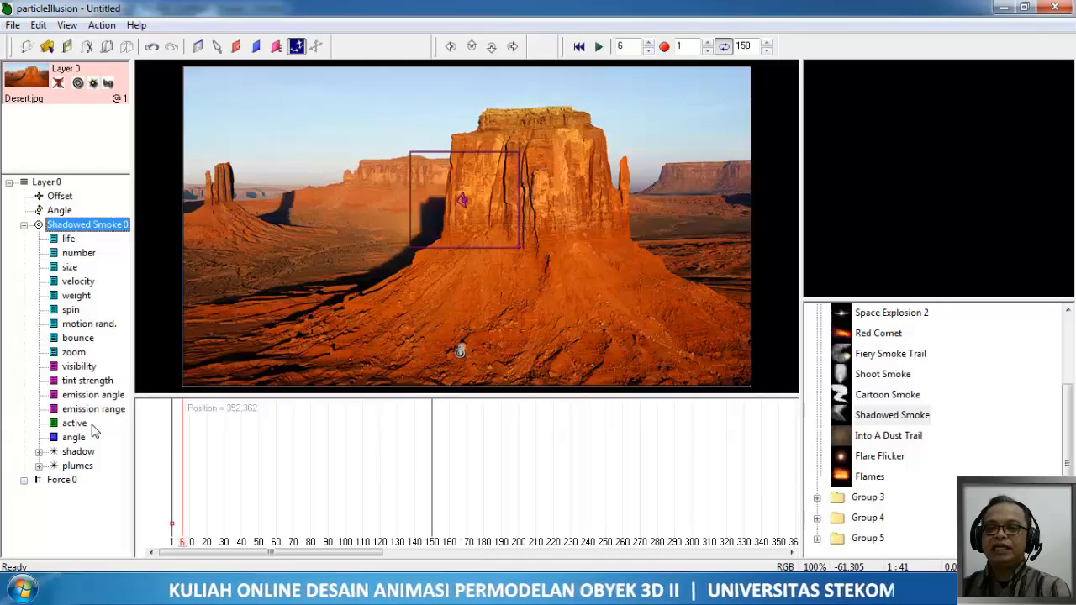
click(63, 480)
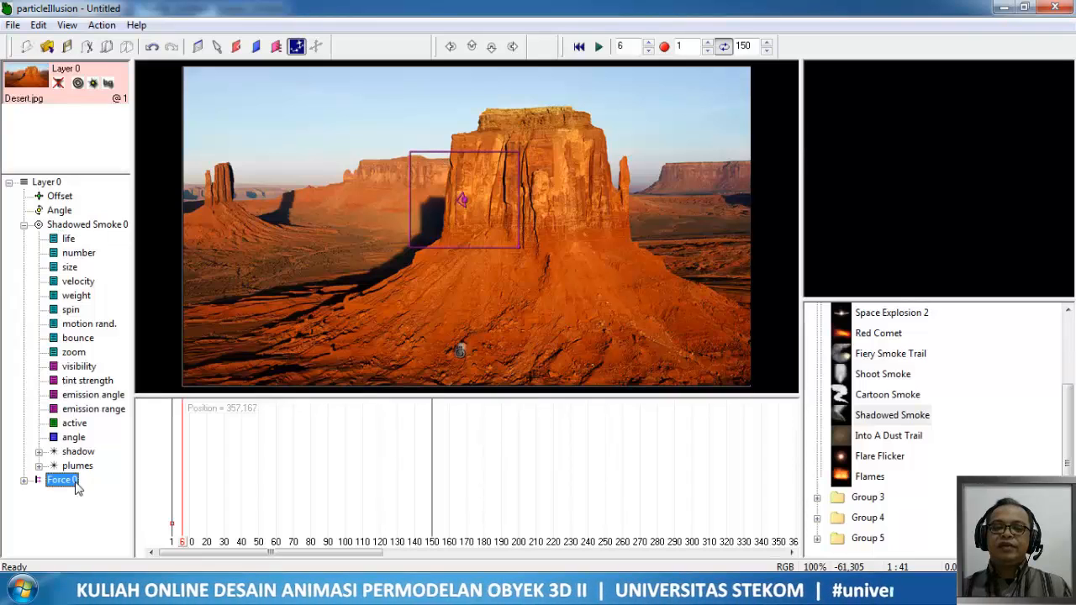
key(Delete)
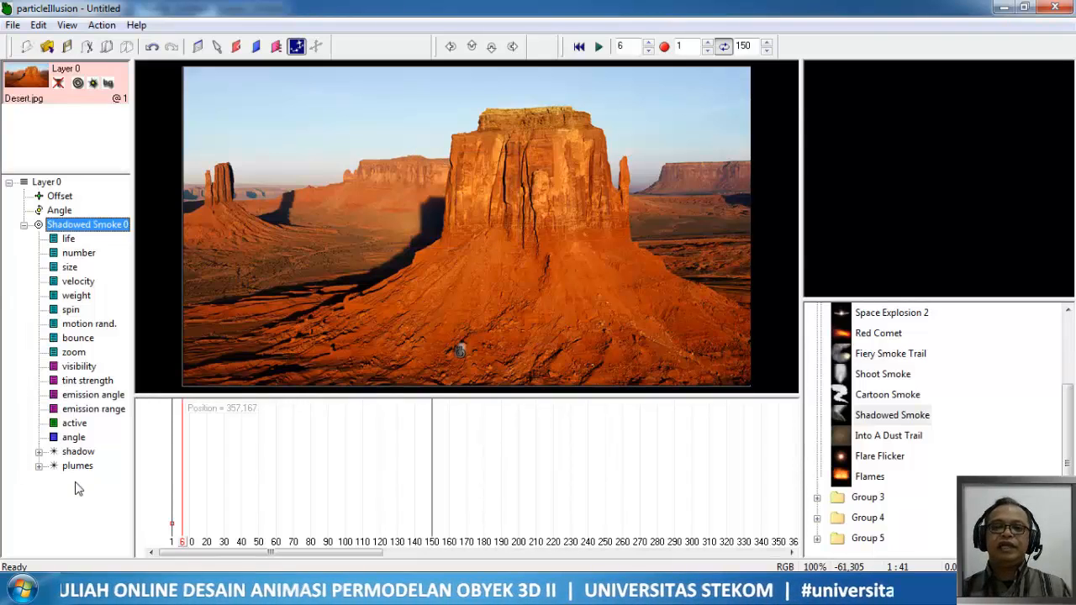
Play the animation and scrub the timeline to frame 109 to check the smoke without the force and blocker.
click(599, 46)
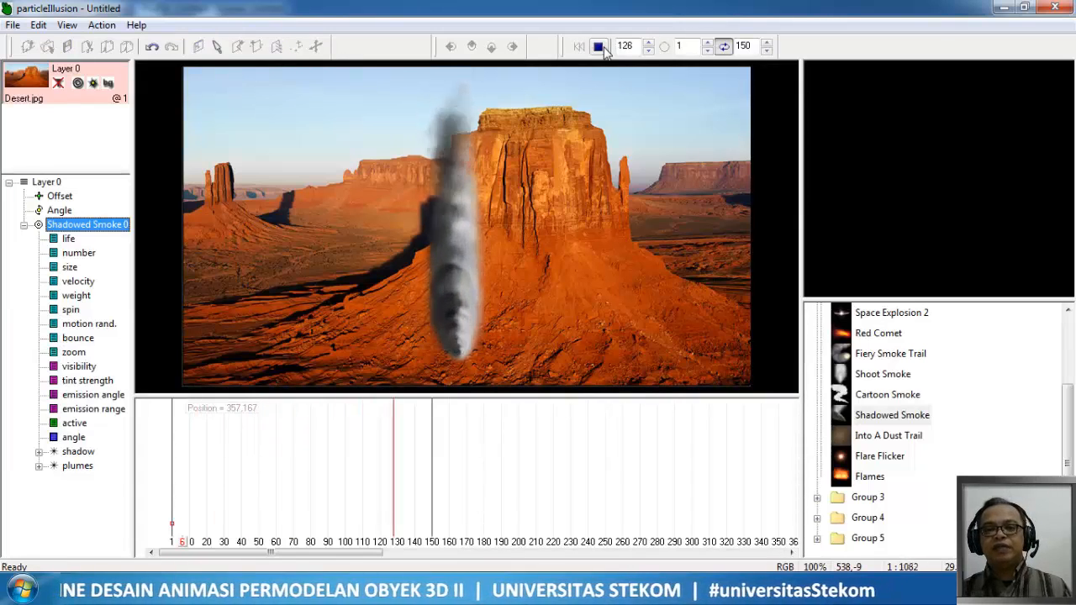
click(599, 47)
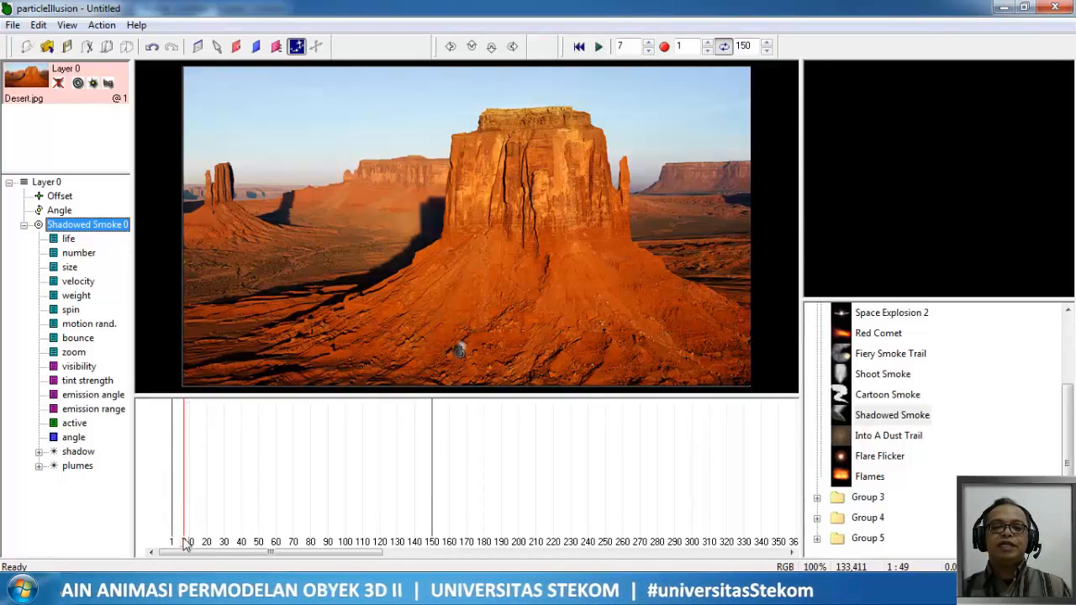
drag(187, 545, 308, 569)
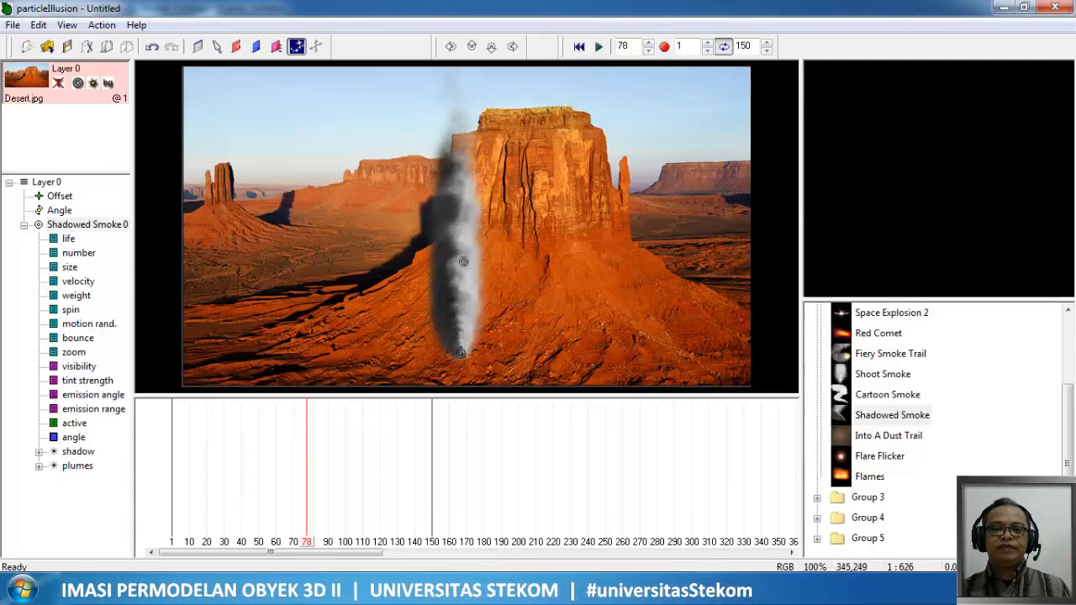
drag(311, 548, 360, 564)
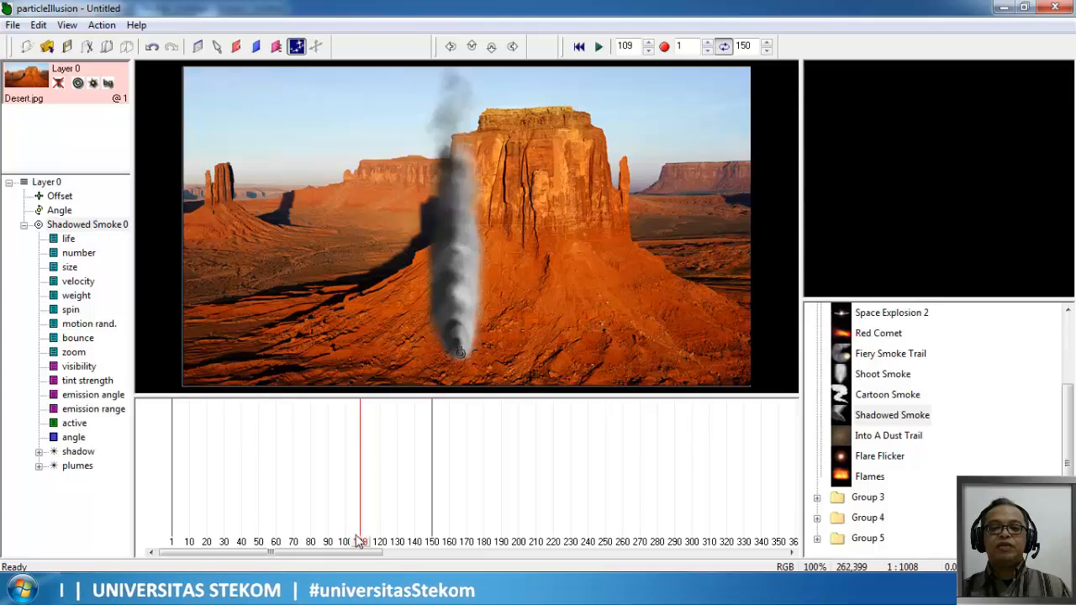
At frame 1, draw an open four-point trapezoidal deflector arching over the smoke emitter, from the lower slope across the rock's middle.
drag(360, 542, 173, 567)
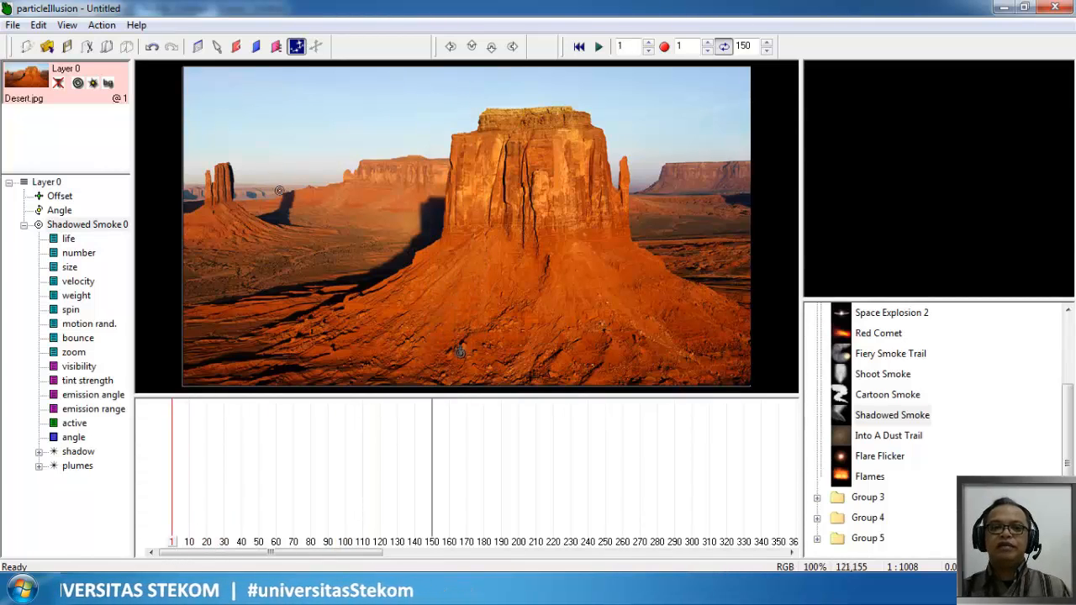
click(236, 47)
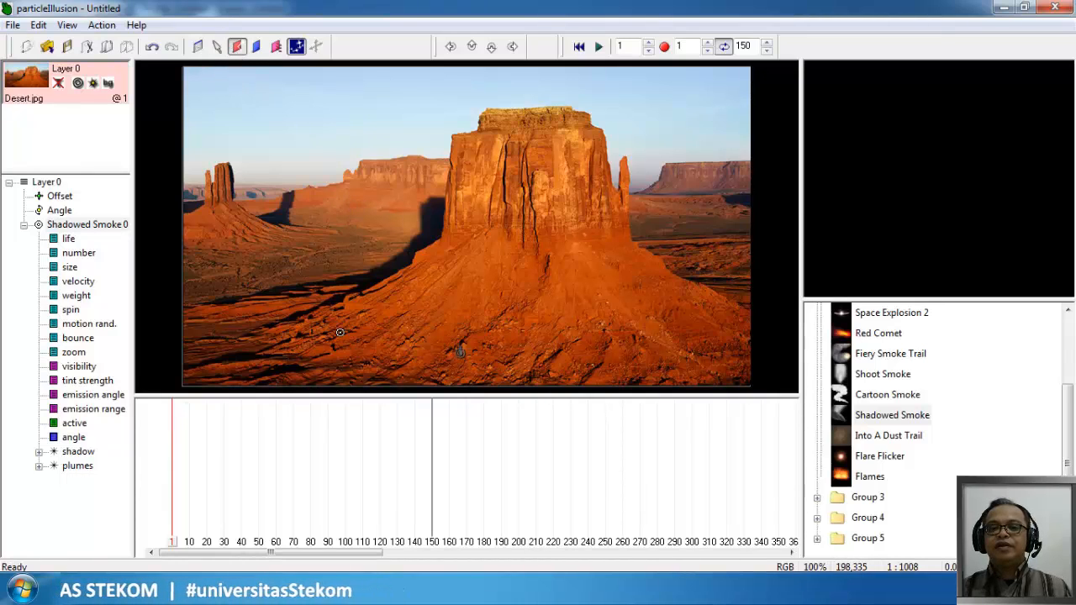
drag(338, 328, 377, 191)
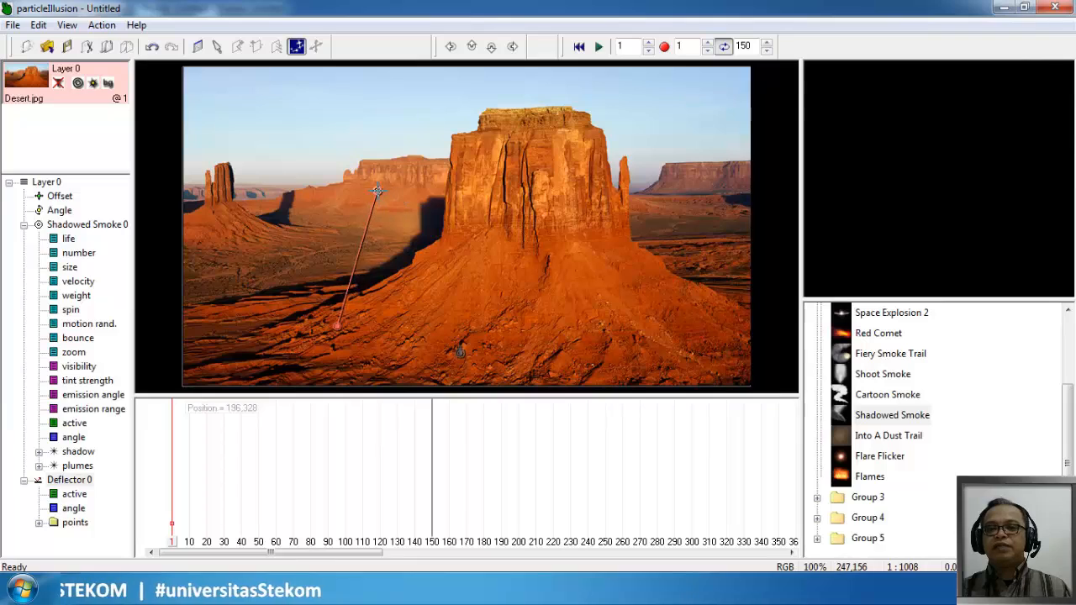
click(378, 191)
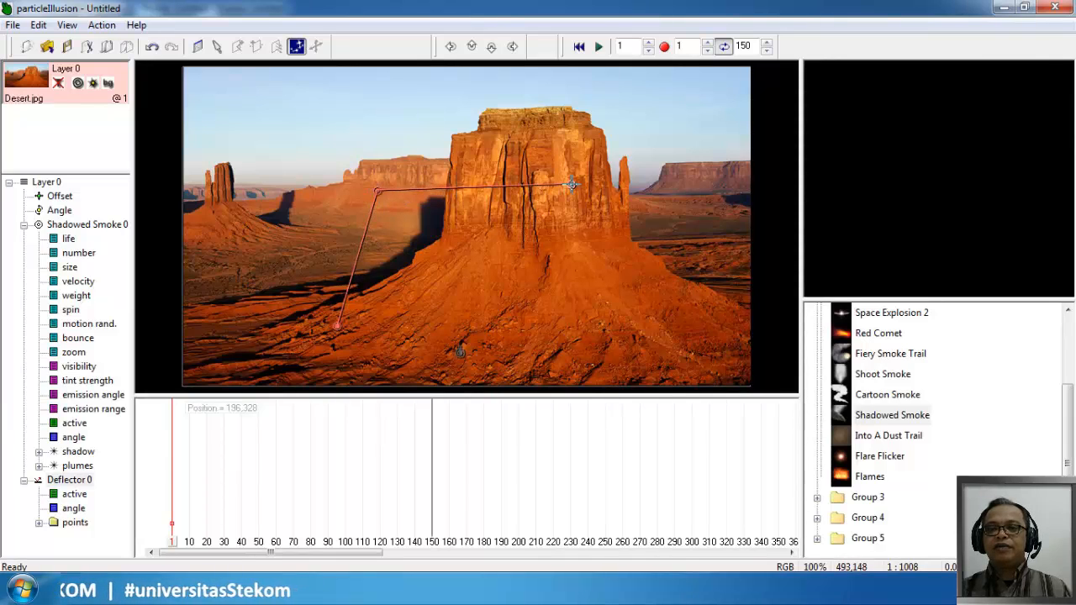
click(571, 184)
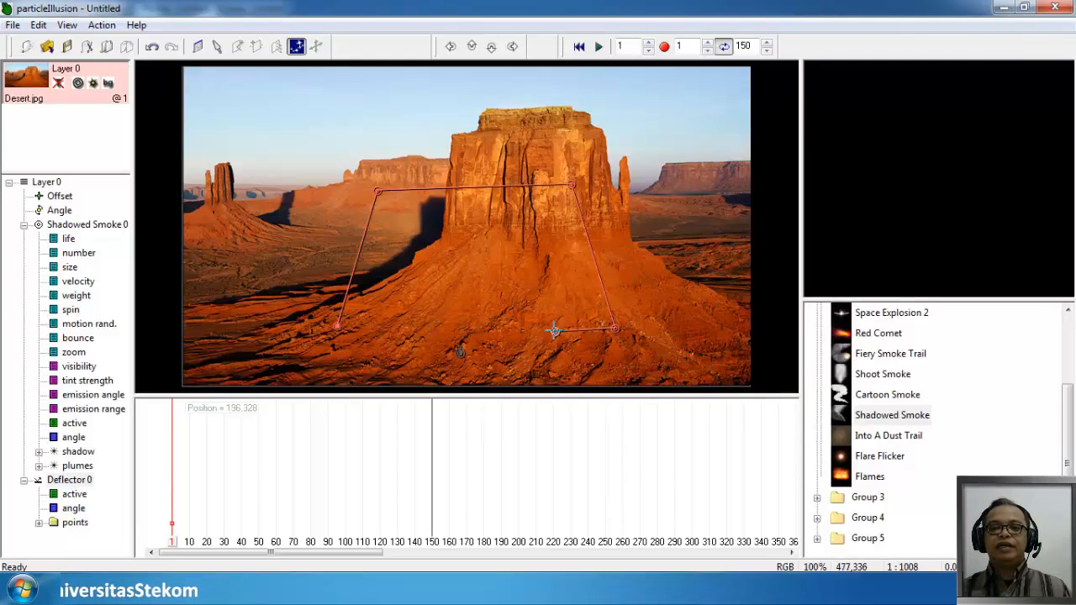
click(615, 327)
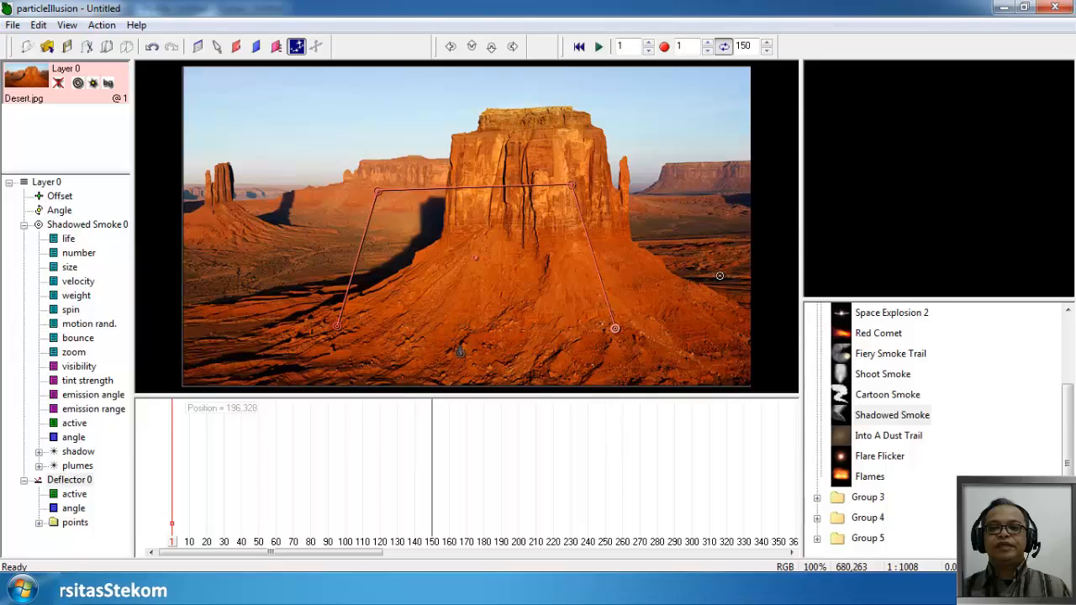
Remove the Desert.jpg background image from Layer 0.
right_click(22, 76)
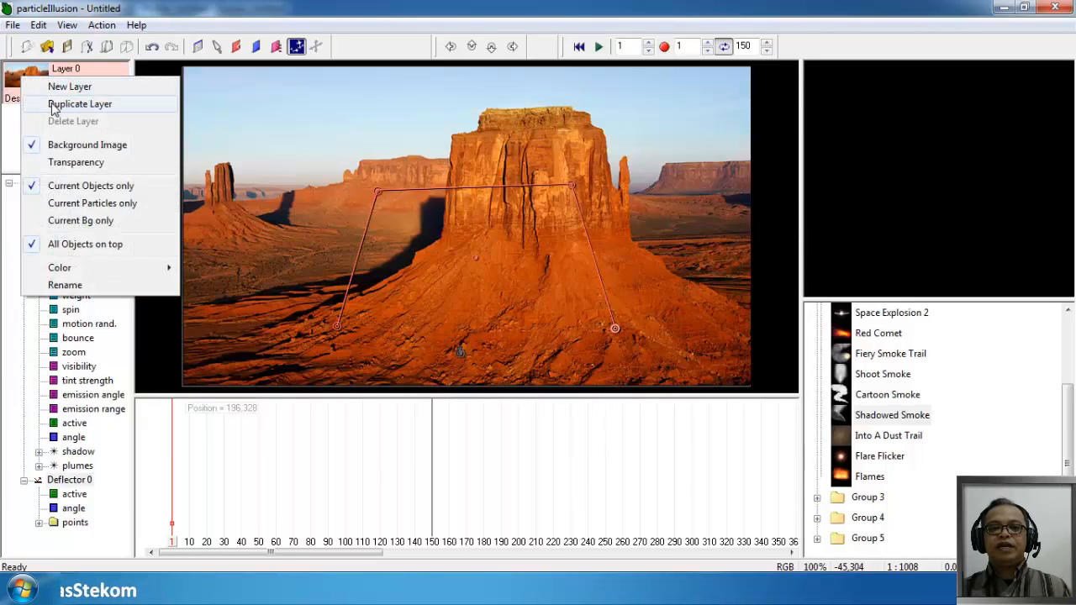
click(61, 145)
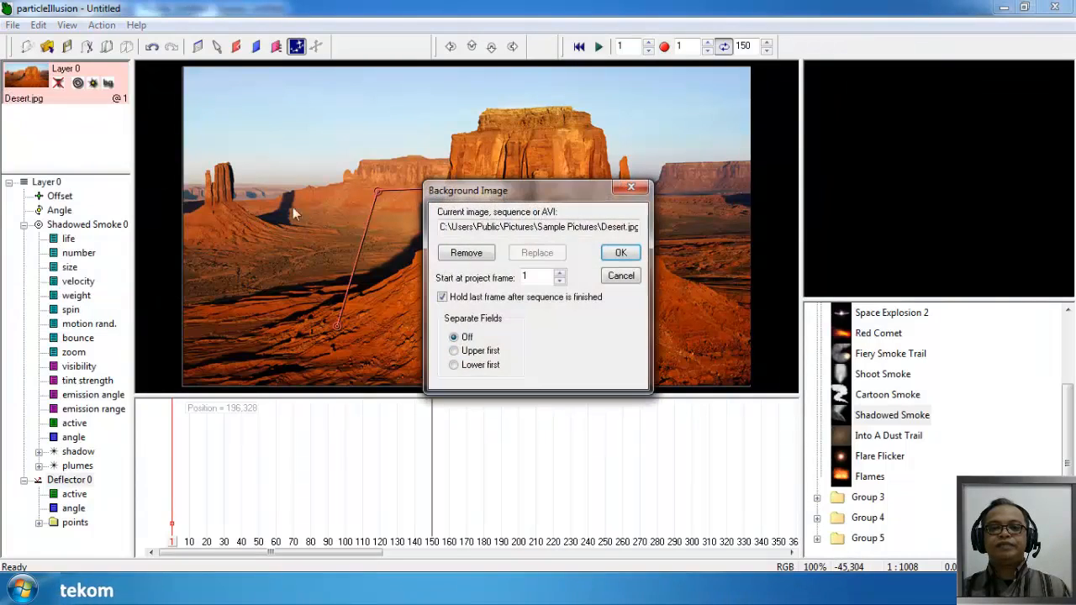
click(476, 261)
click(625, 255)
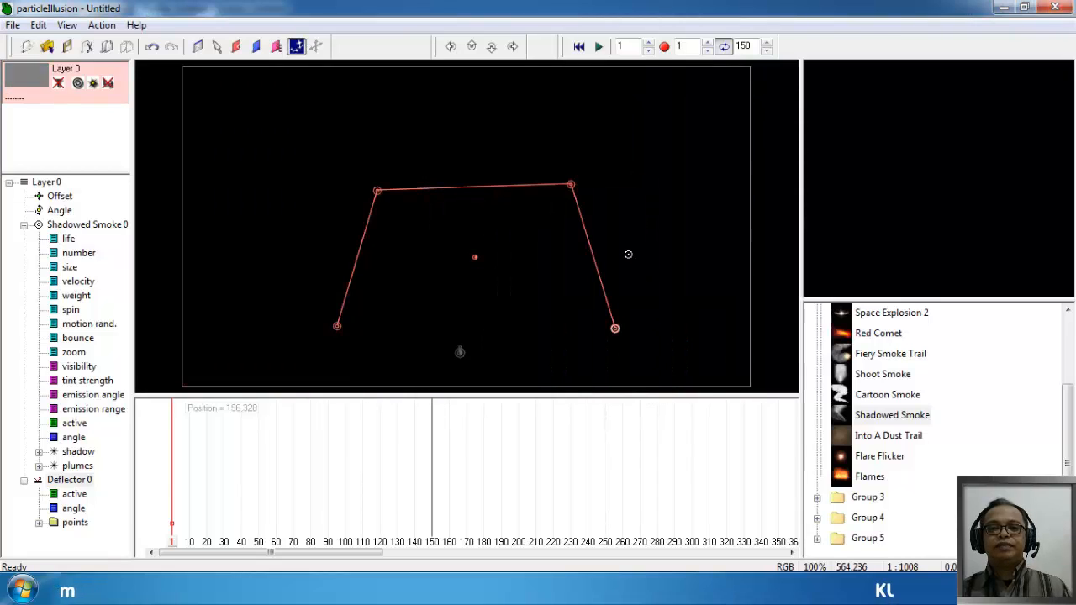
Preview the smoke's behaviour with the deflector on the black stage, and return to frame 1.
click(599, 47)
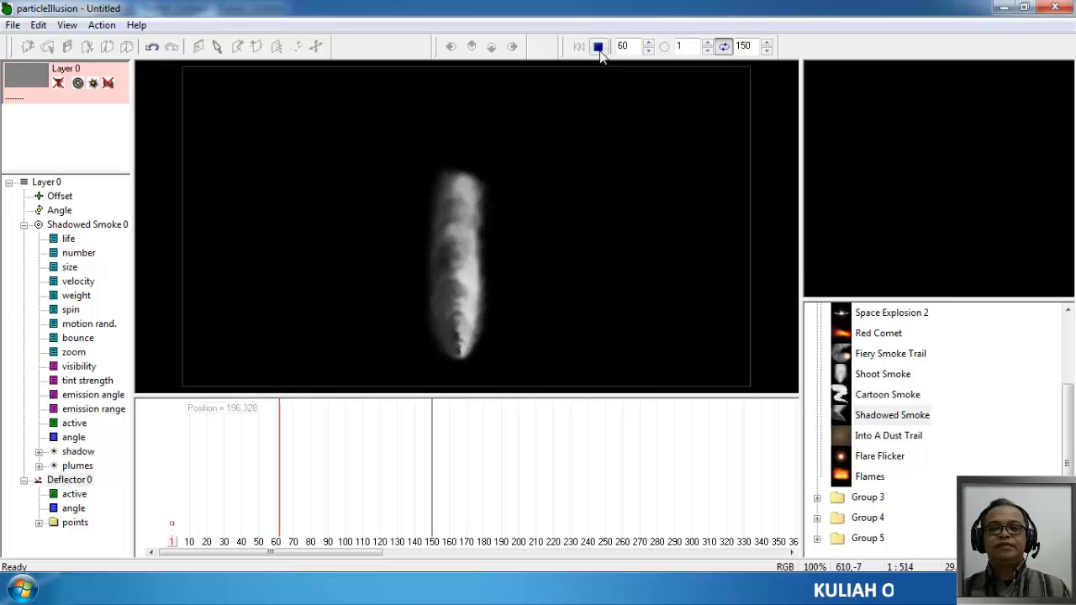
click(598, 47)
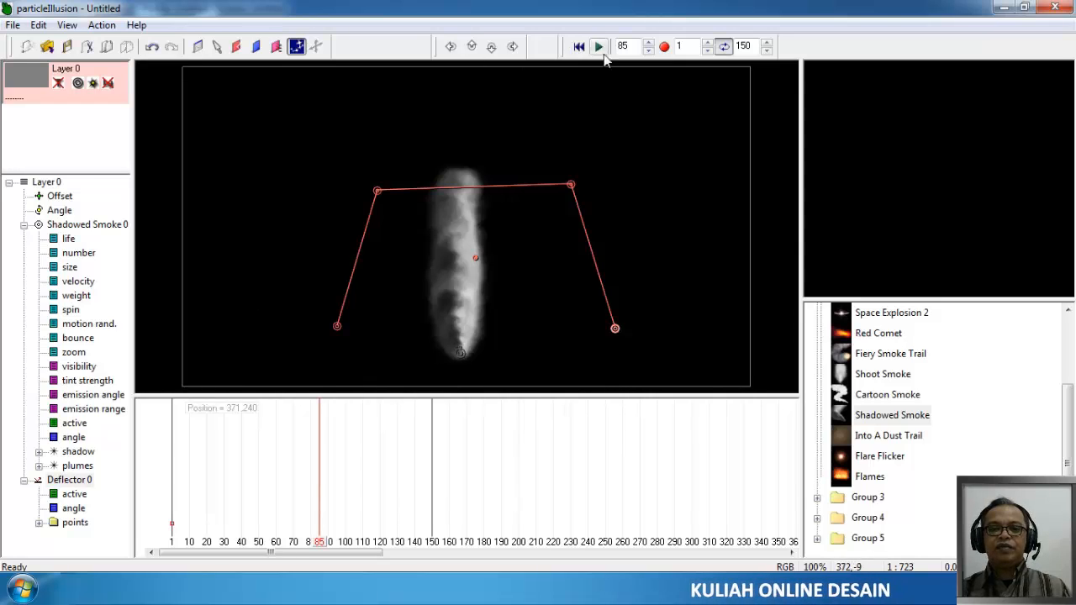
drag(319, 539, 166, 567)
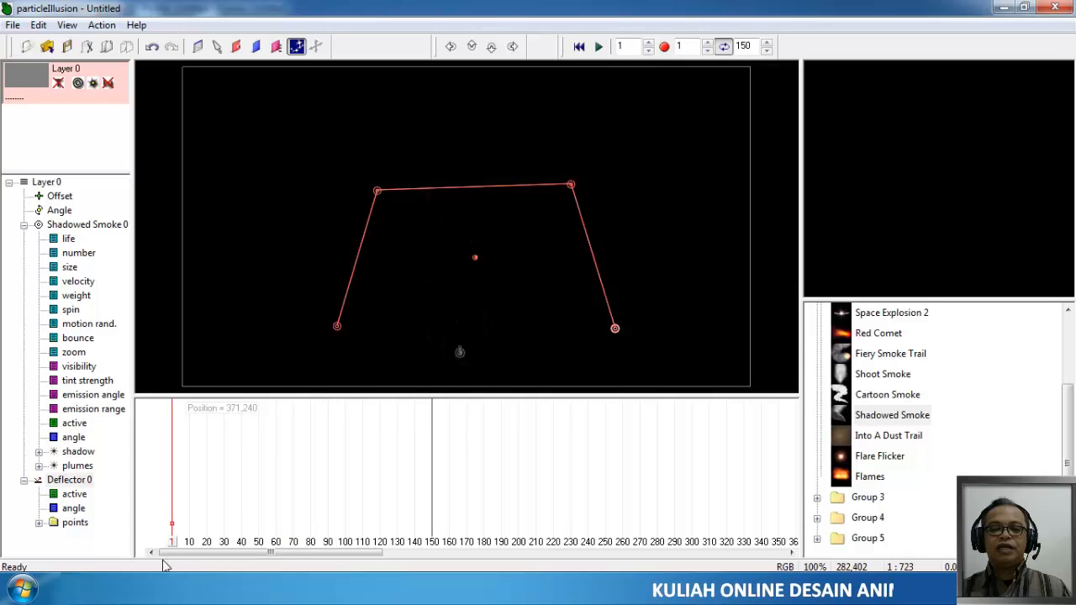
Place a force inside the deflector above the smoke emitter, set its strength to 298, and enlarge its area to 98 pixels wide.
click(277, 47)
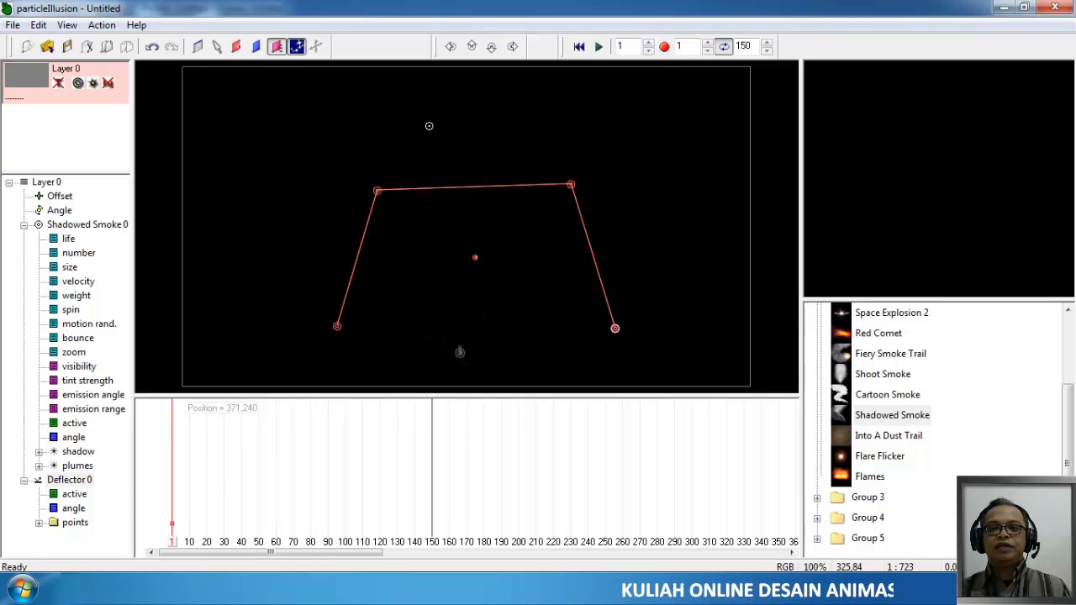
click(459, 263)
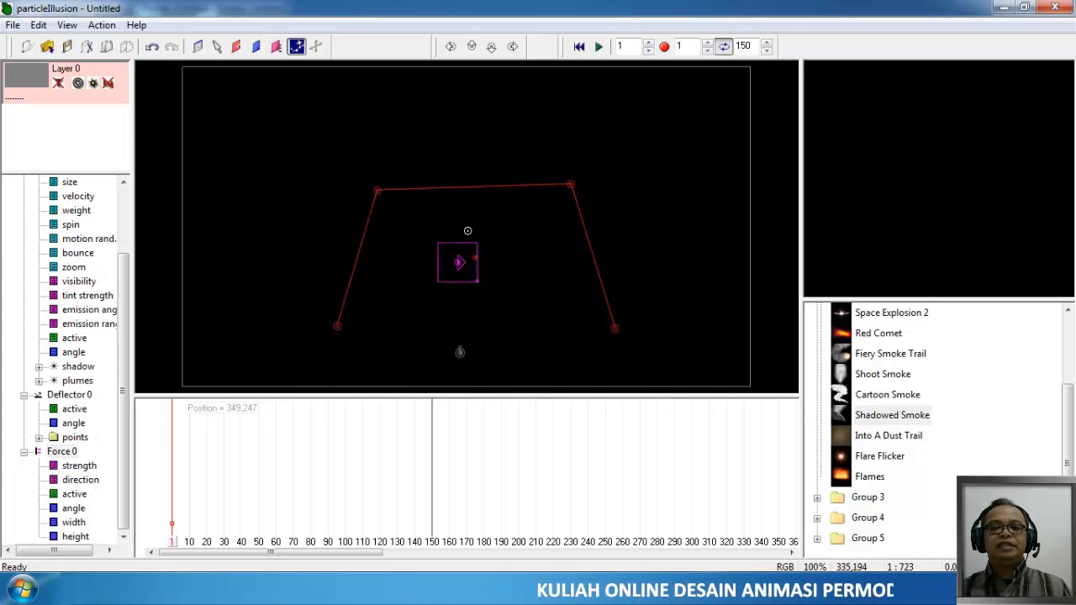
click(78, 466)
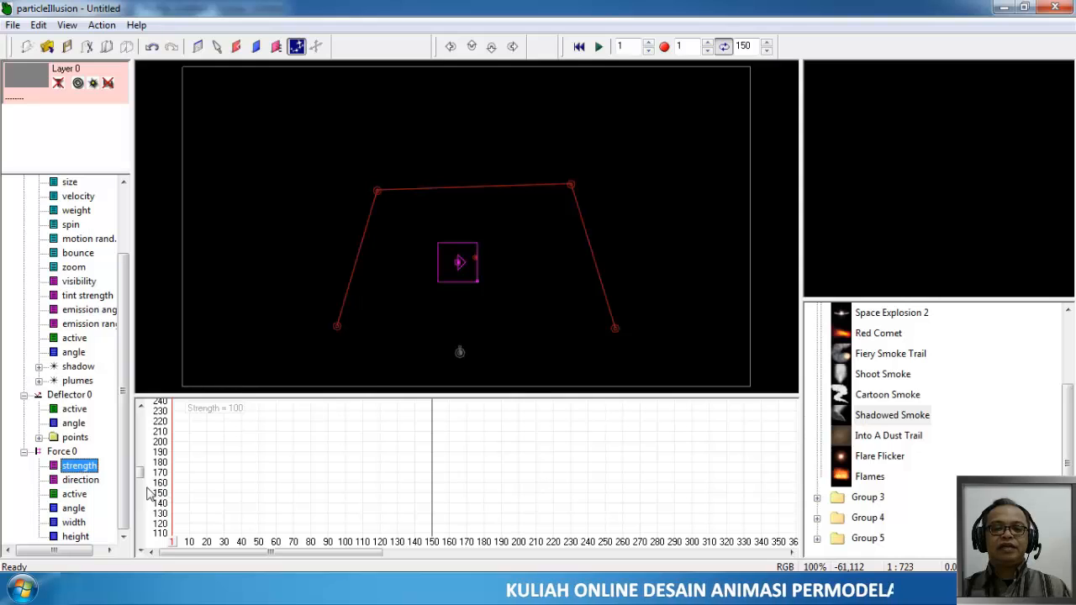
drag(141, 475, 158, 486)
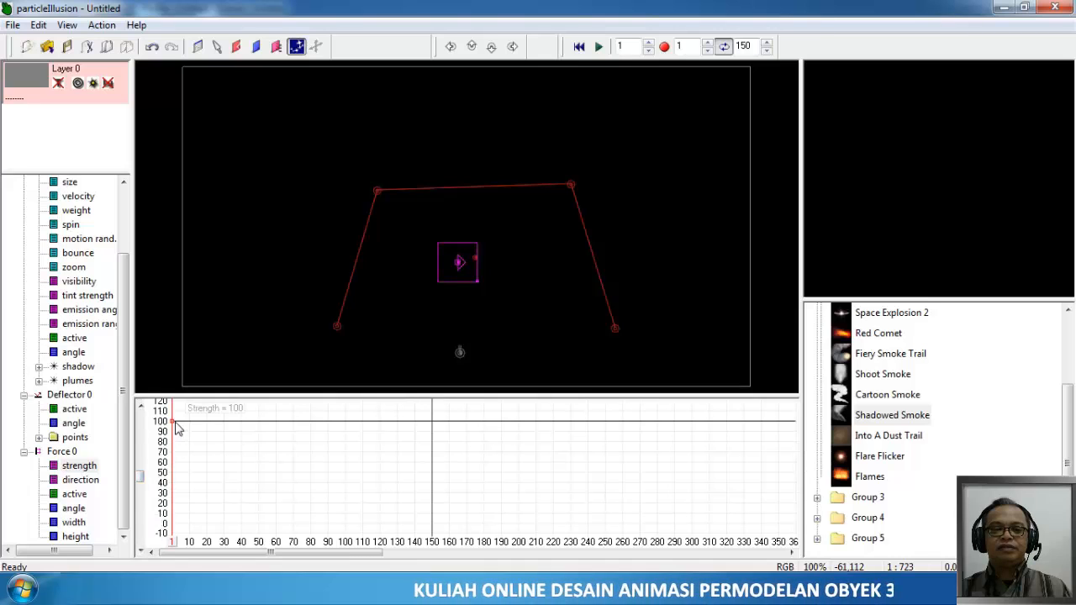
drag(176, 427, 188, 396)
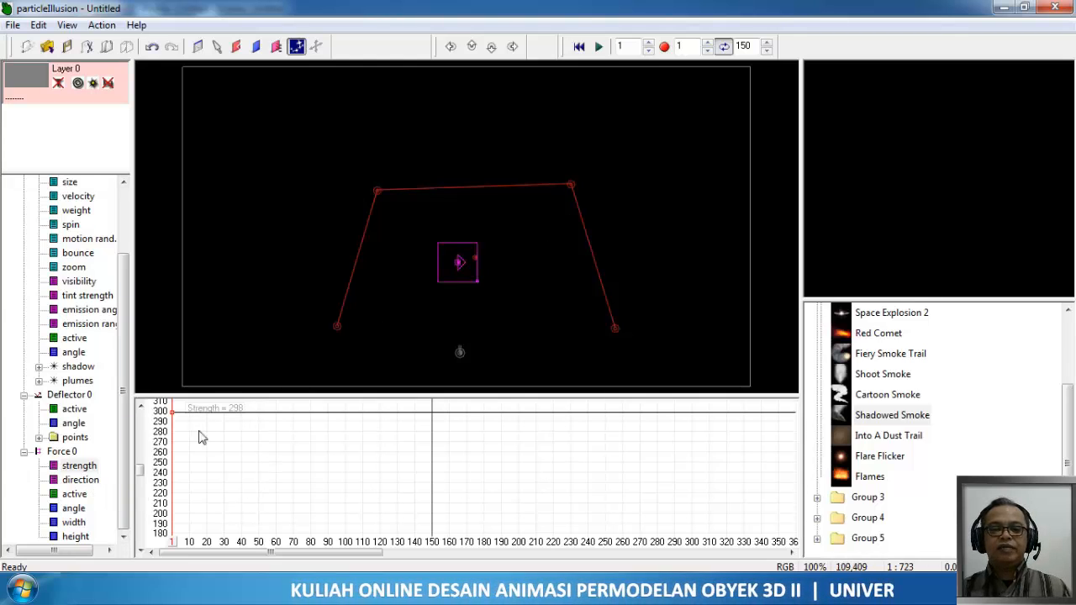
click(218, 47)
drag(478, 282, 497, 298)
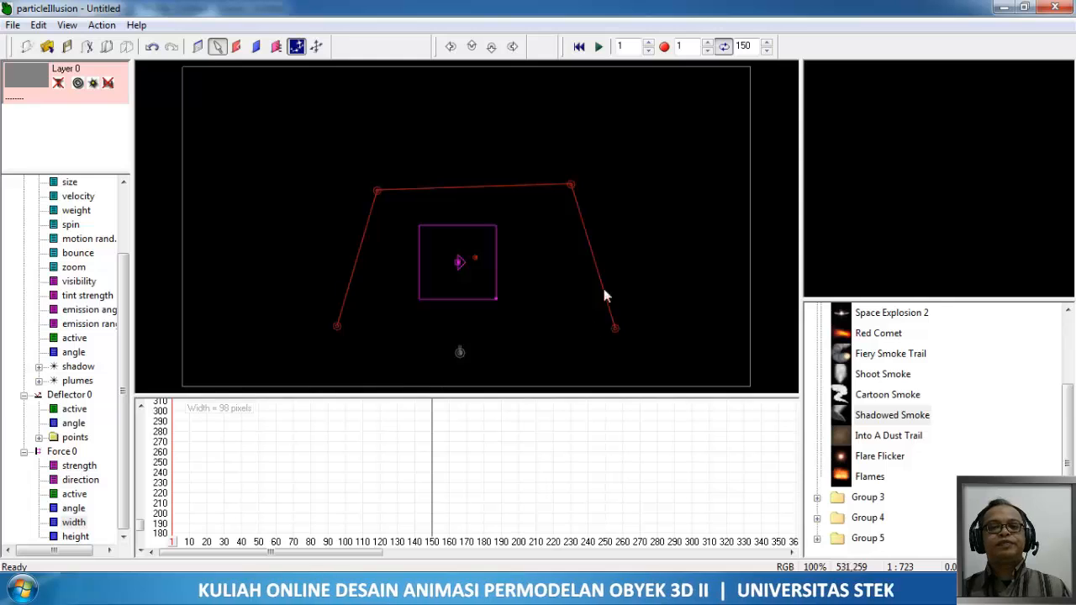
Play the animation and scrub to frame 70 to examine how the force and deflector bend the smoke.
click(599, 48)
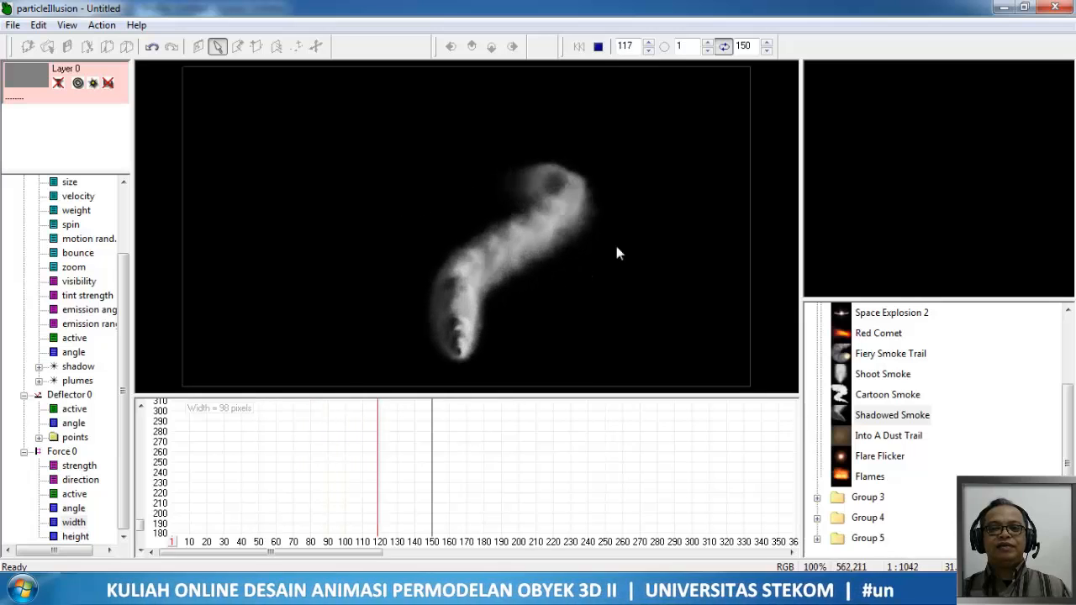
click(597, 47)
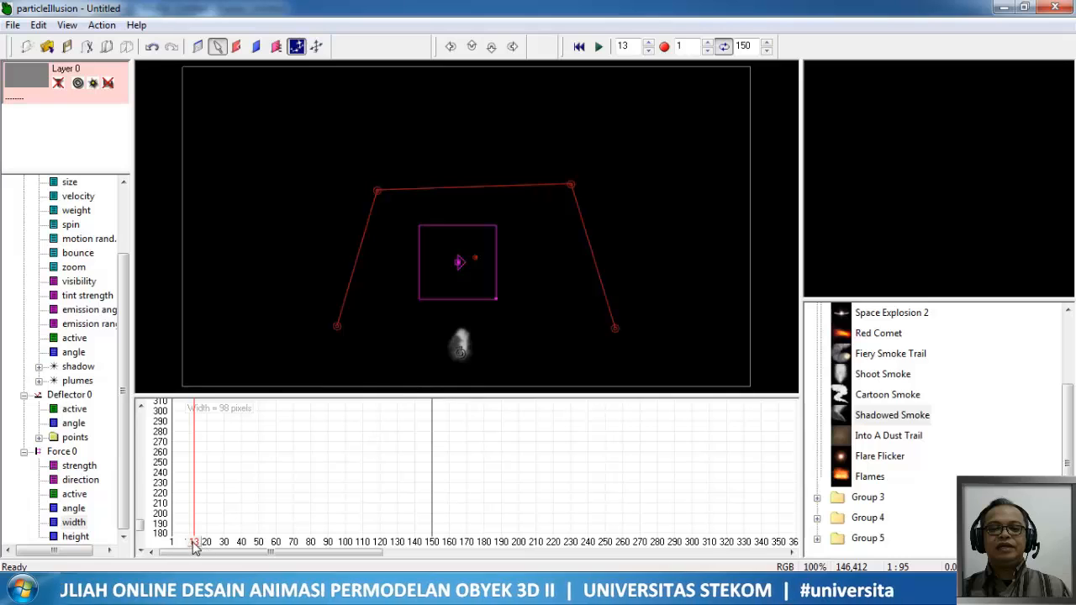
drag(191, 546, 292, 557)
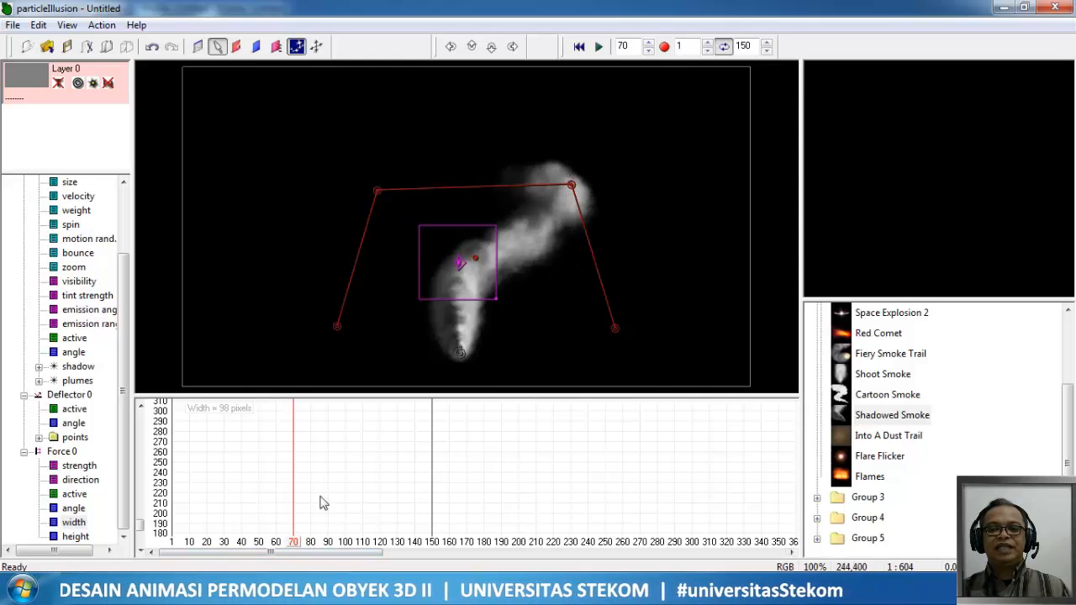
mouse_move(292, 543)
mouse_down()
mouse_move(303, 545)
mouse_move(293, 544)
mouse_up()
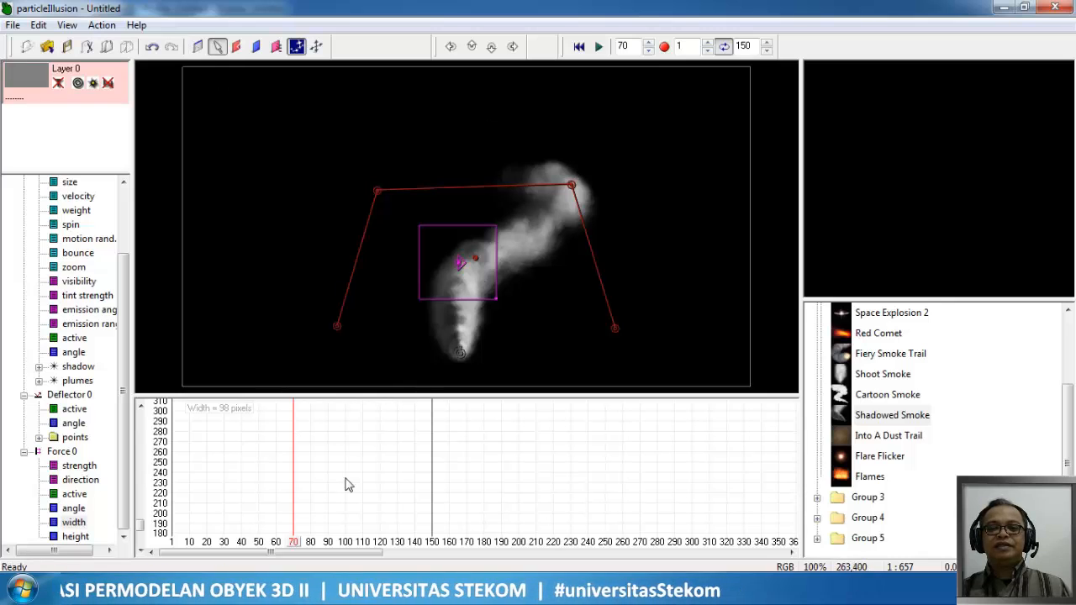
At frame 1, raise the deflector's two upper corner points and spread them slightly apart, and preview the smoke.
drag(295, 542, 150, 556)
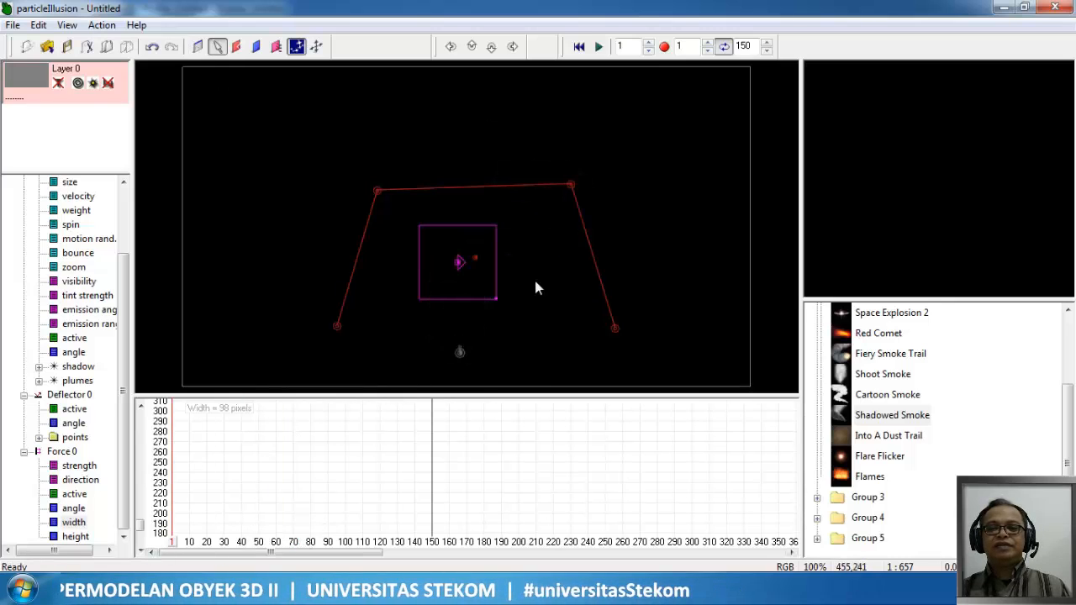
drag(570, 185, 566, 152)
drag(379, 193, 363, 160)
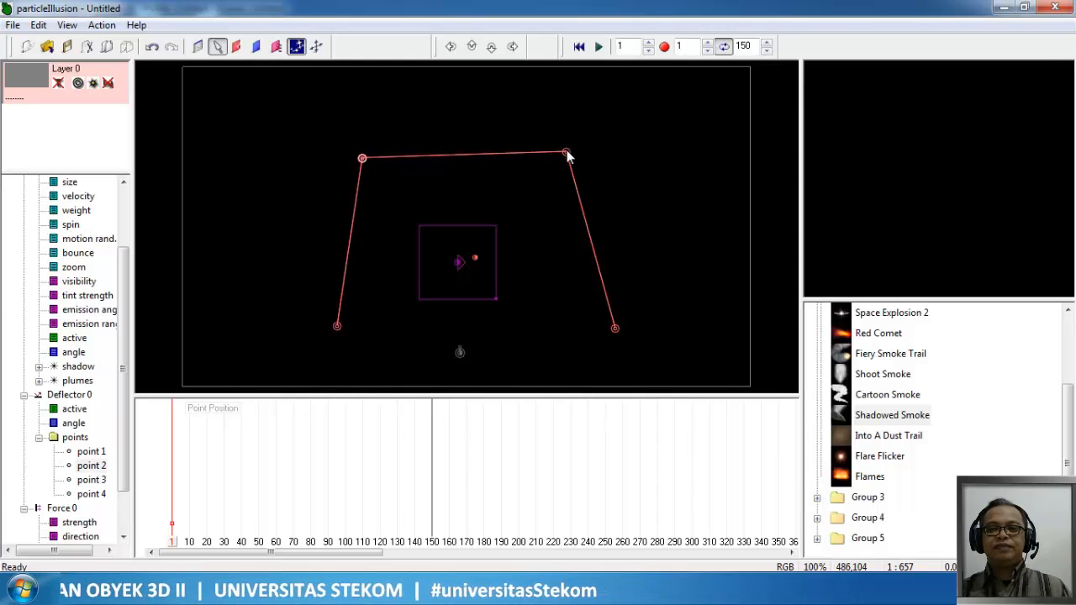
drag(567, 154, 583, 156)
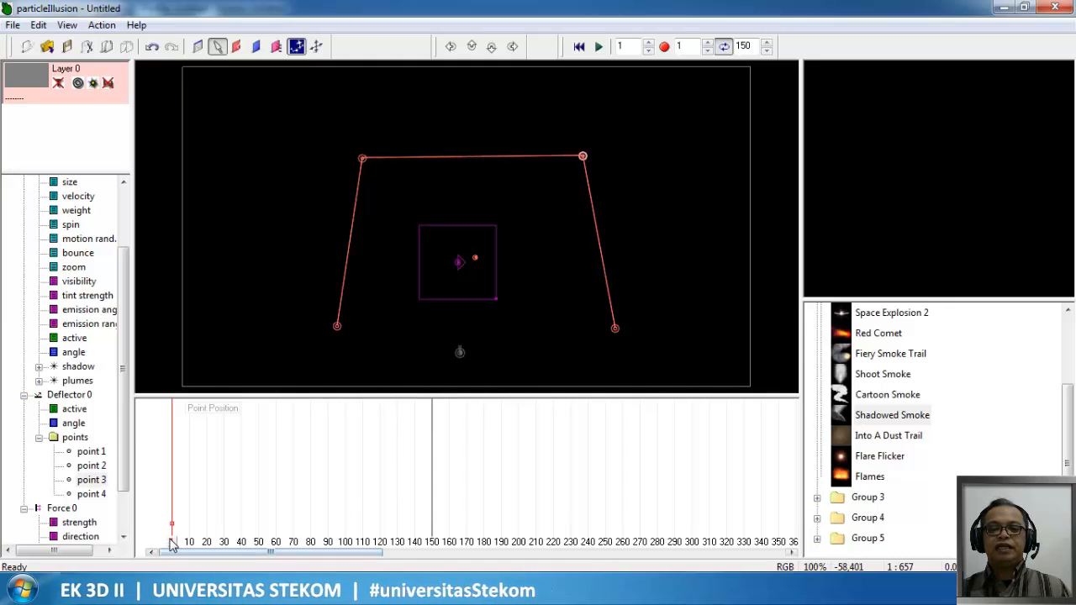
mouse_move(177, 544)
mouse_down()
mouse_move(247, 555)
mouse_move(398, 549)
mouse_move(281, 548)
mouse_up()
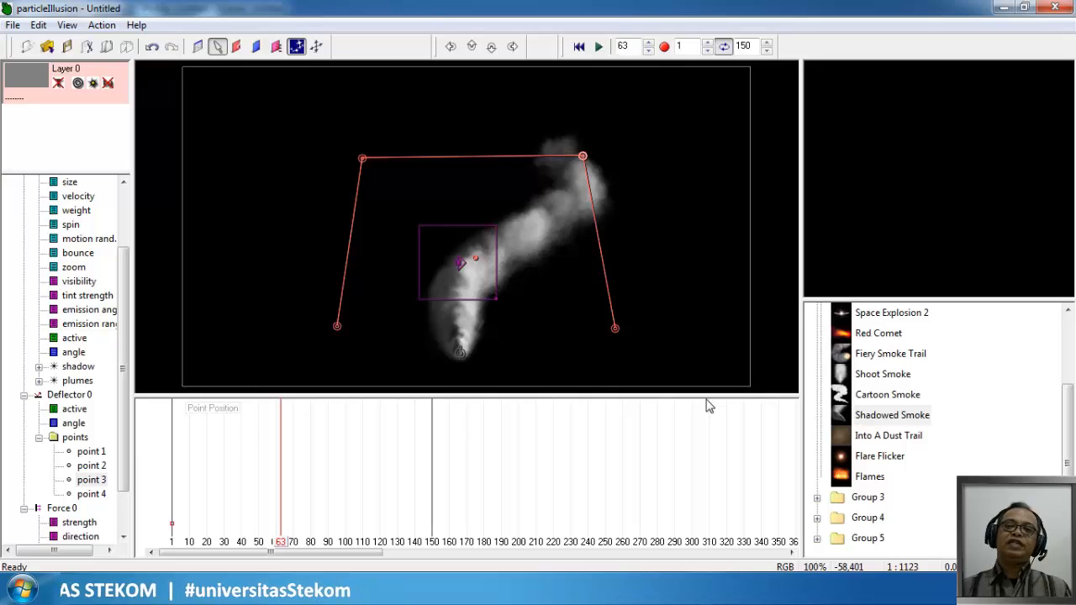
click(600, 48)
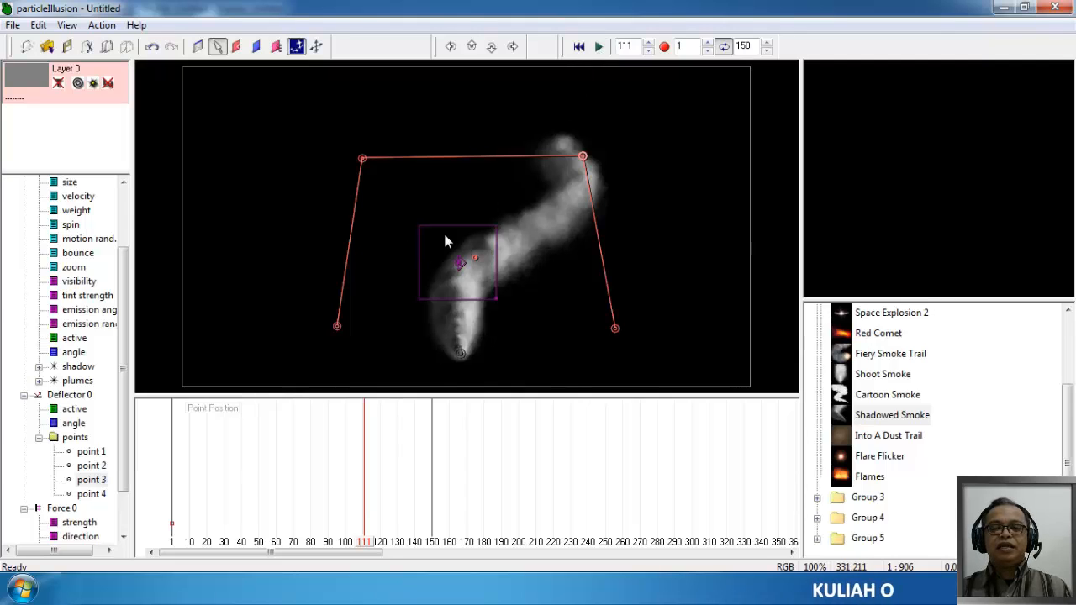
Load Desert from Sample Pictures as Layer 0's background image, keeping the current stage size.
right_click(38, 85)
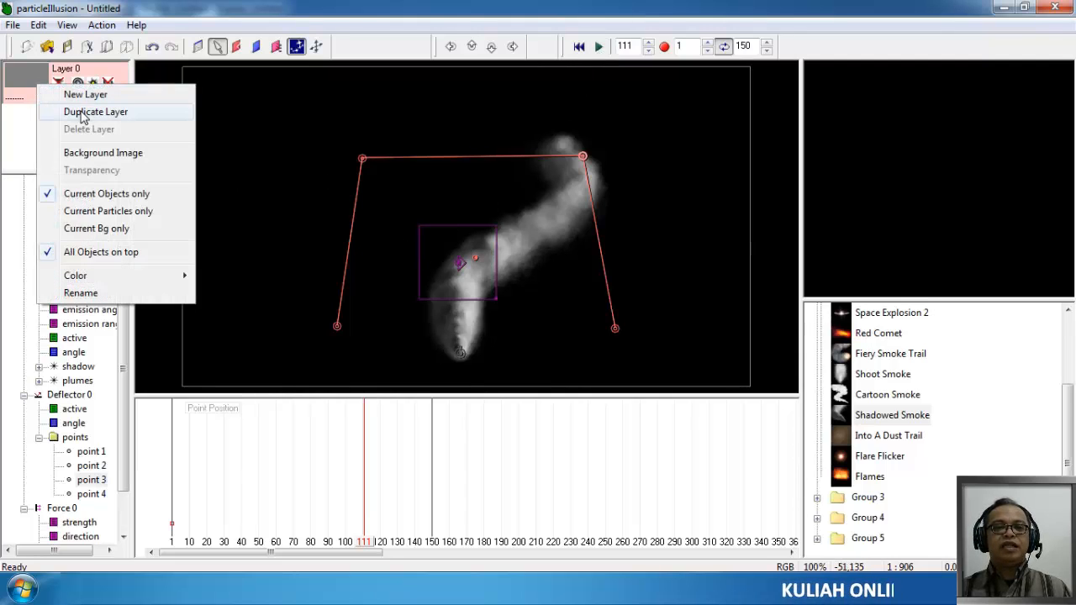
click(84, 153)
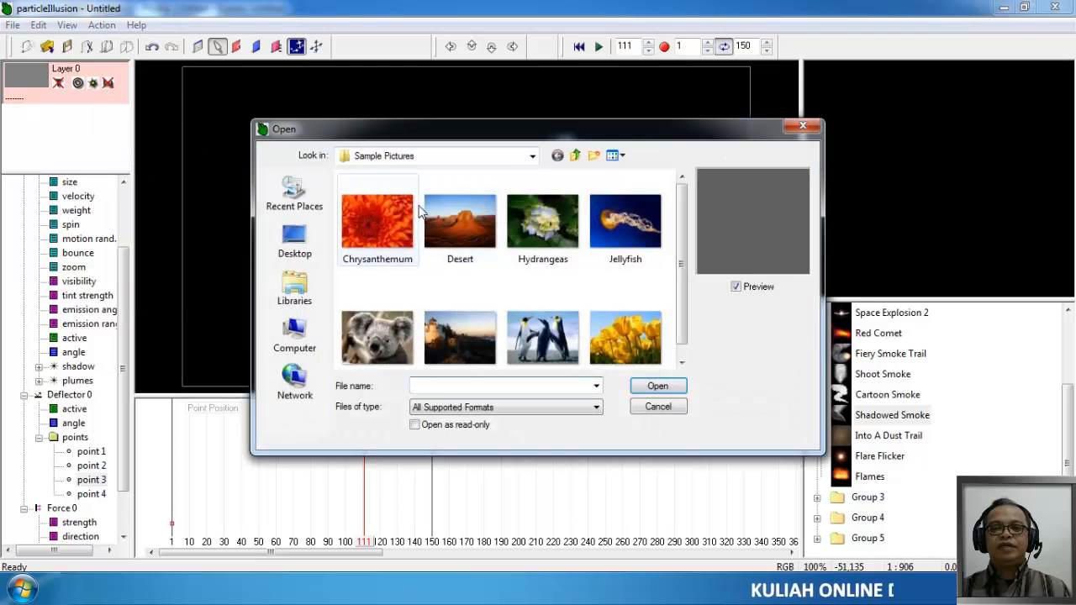
click(444, 221)
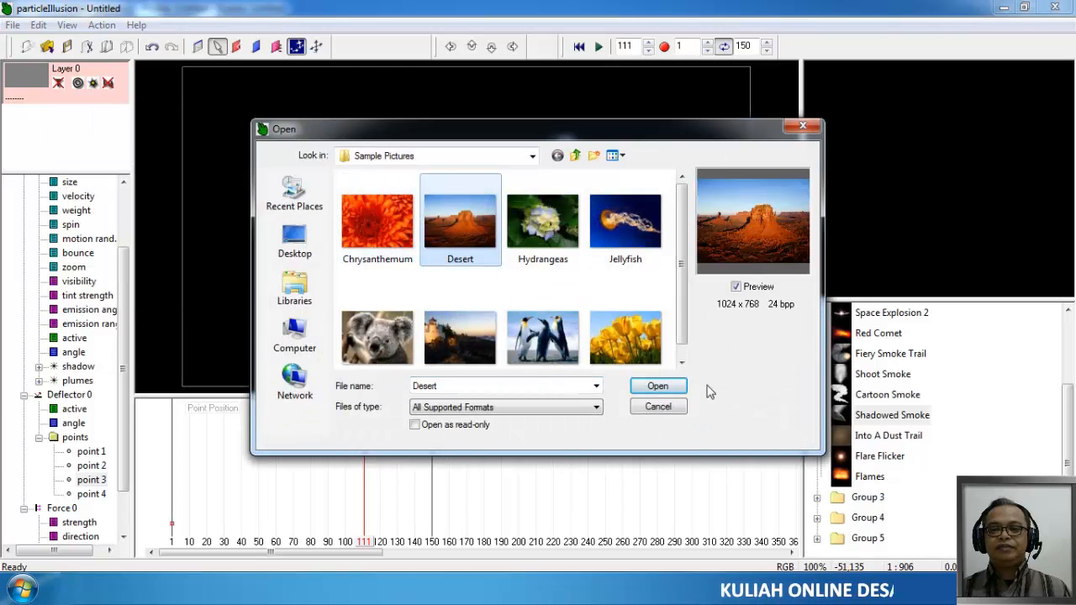
click(654, 386)
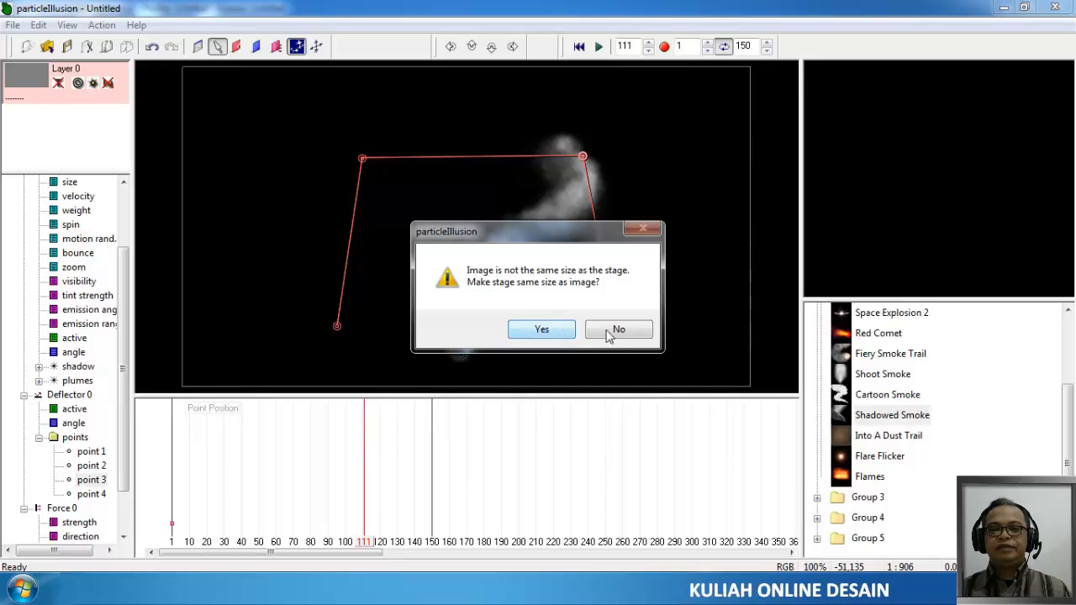
click(610, 333)
click(618, 256)
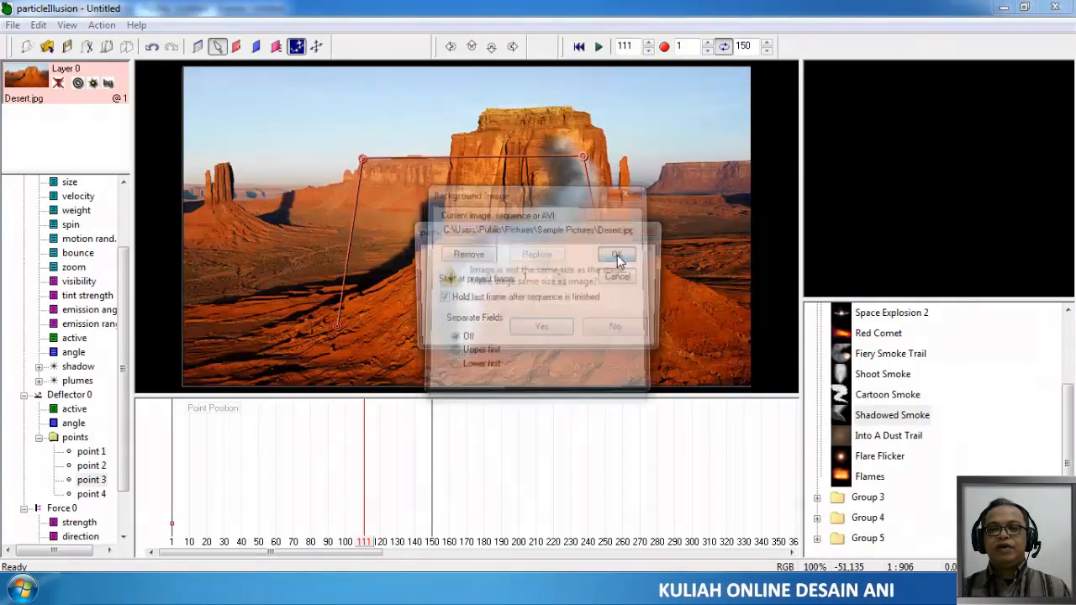
click(615, 329)
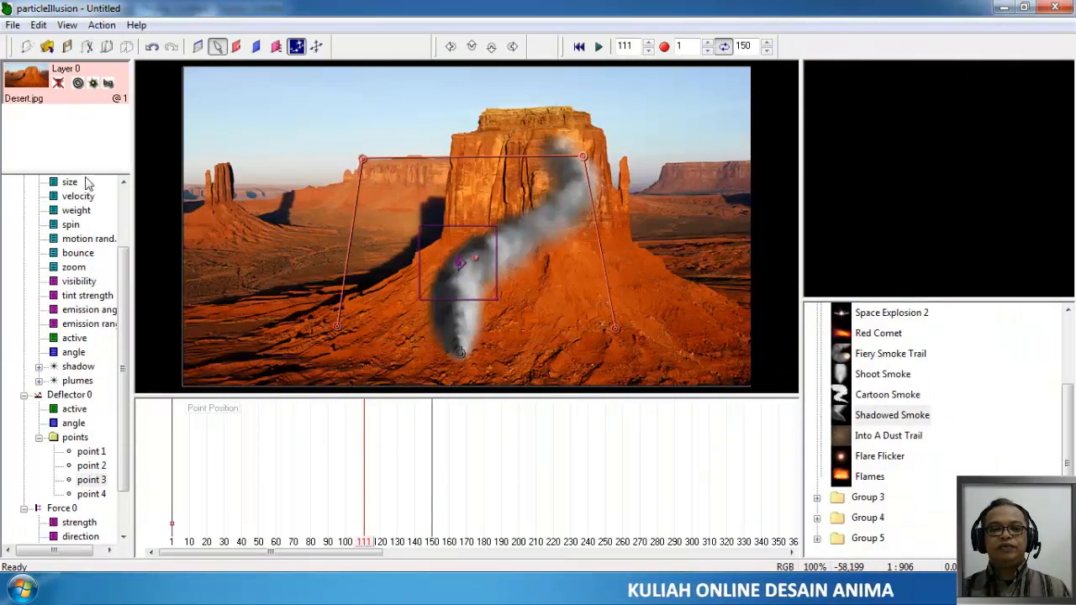
Draw a three-point blocker at frame 111, with its base below the smoke emitter and its apex beside the force area's lower corner.
click(257, 46)
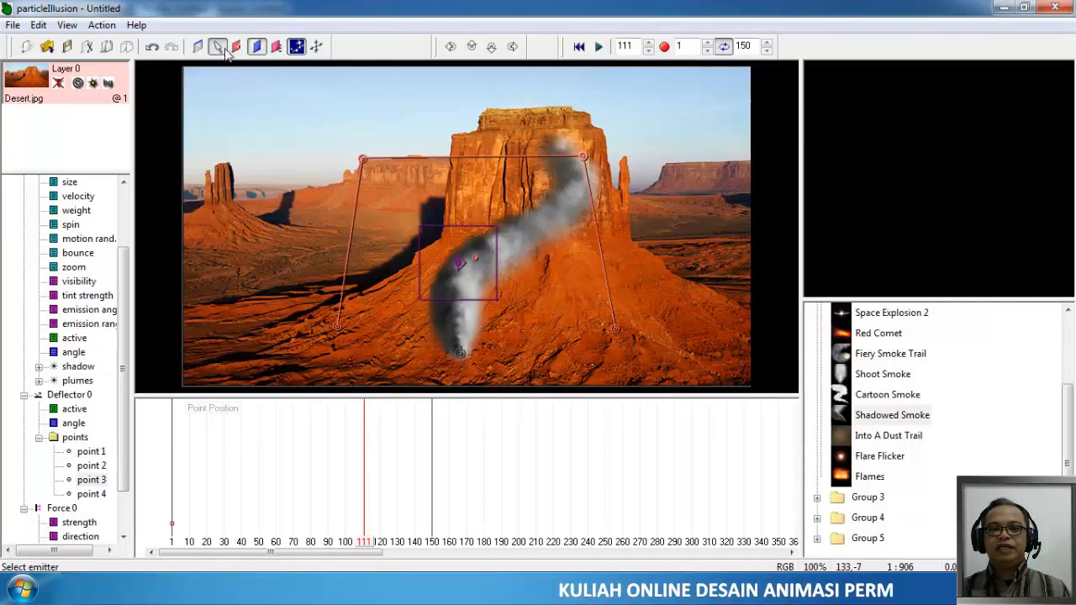
click(365, 364)
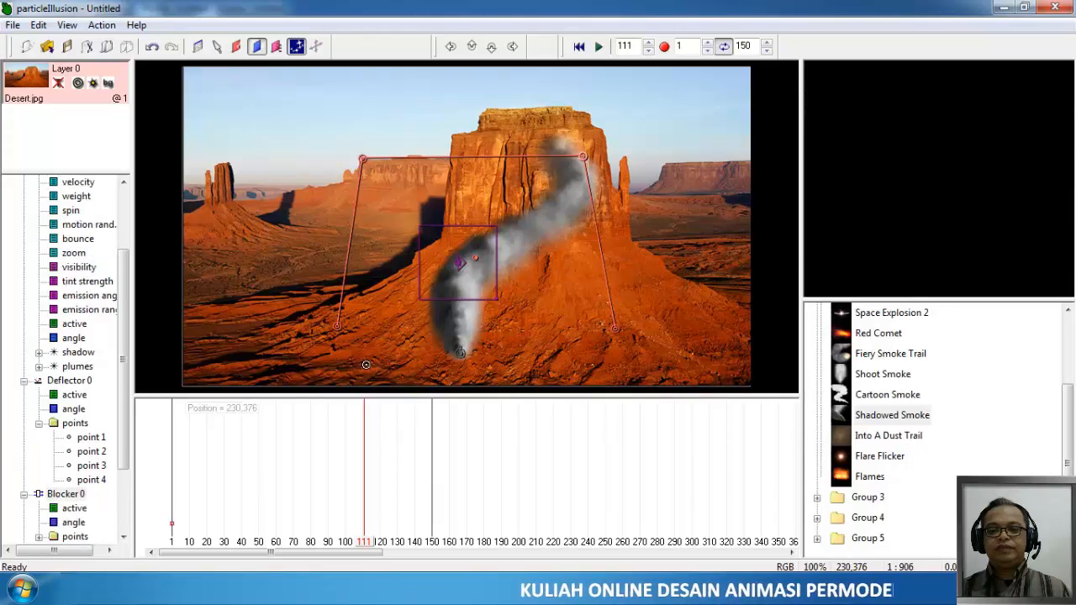
click(572, 362)
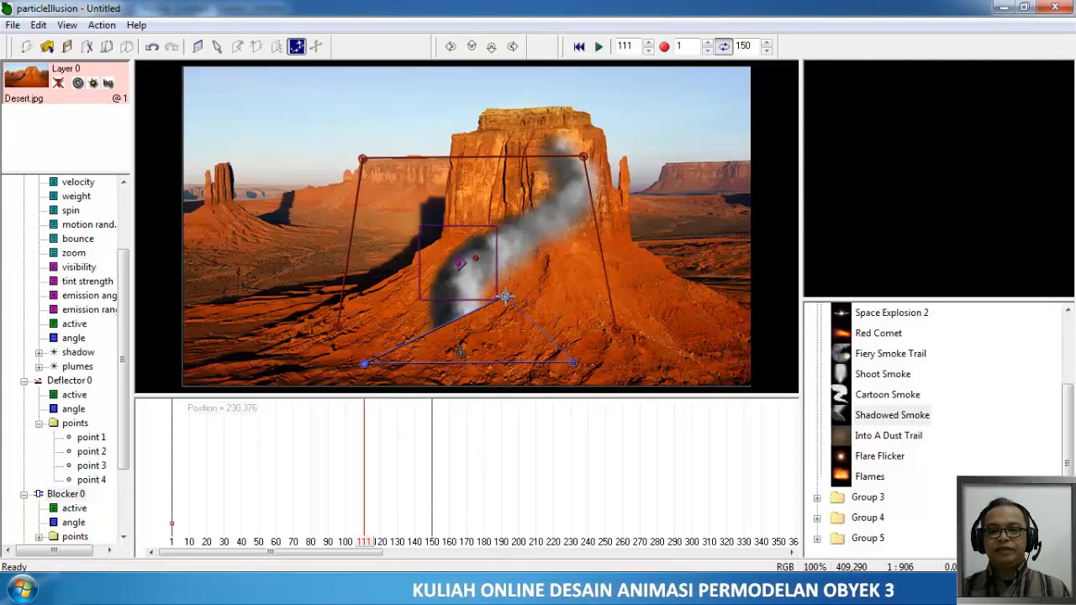
click(506, 297)
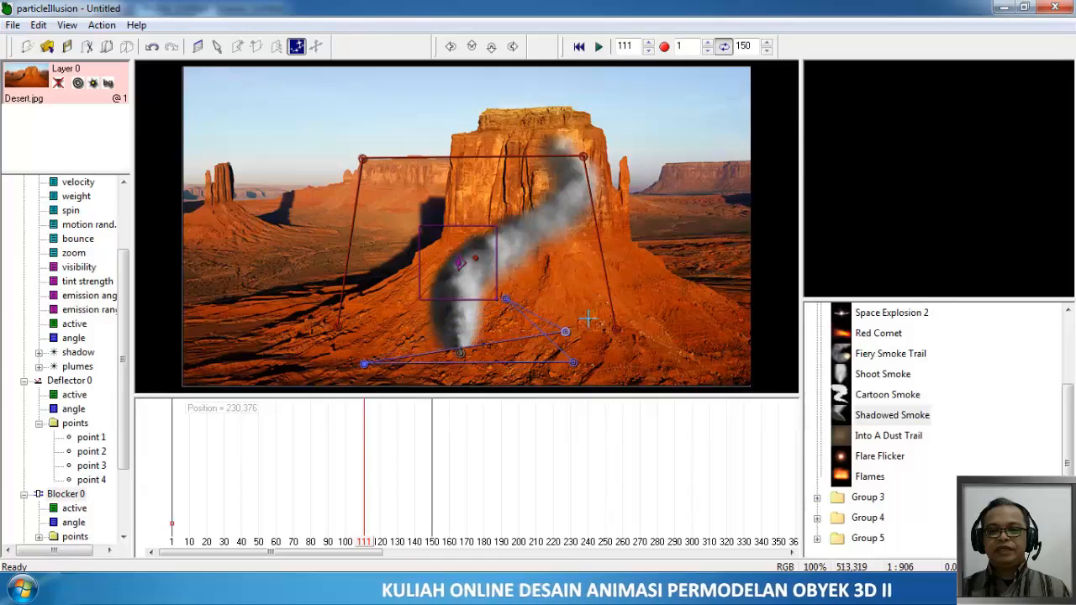
right_click(410, 337)
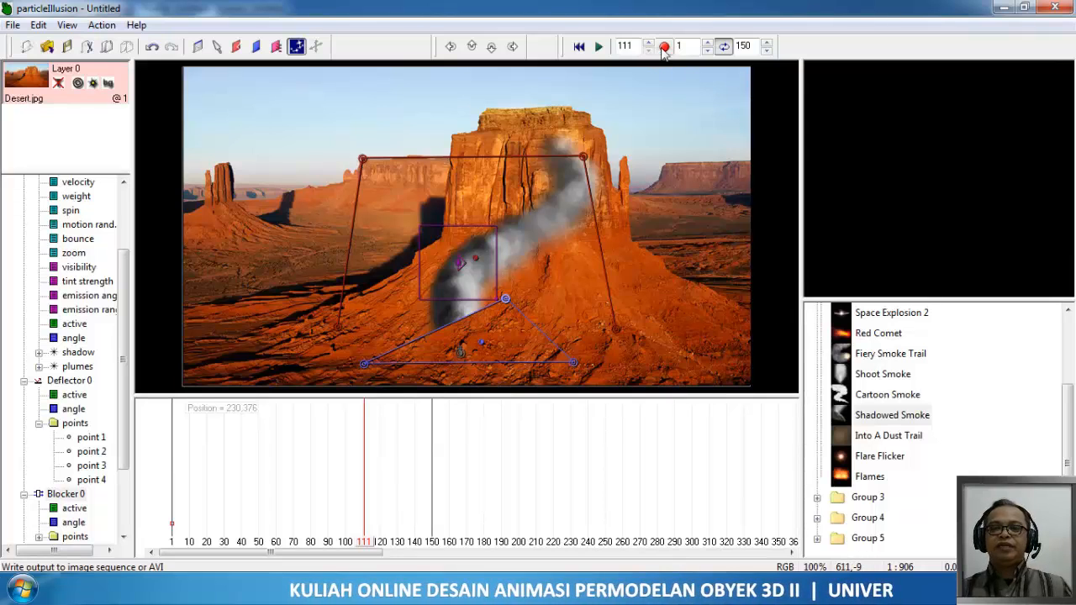
Scrub back to frame 35, delete the triangular blocker, and collapse the deflector's point list.
drag(363, 547, 236, 550)
key(Delete)
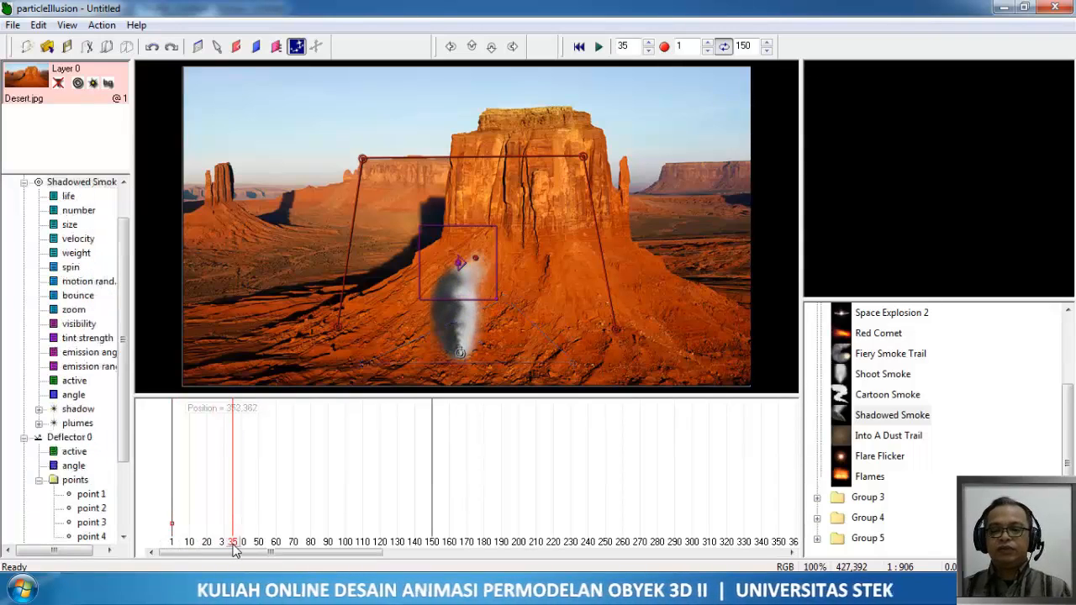
click(39, 480)
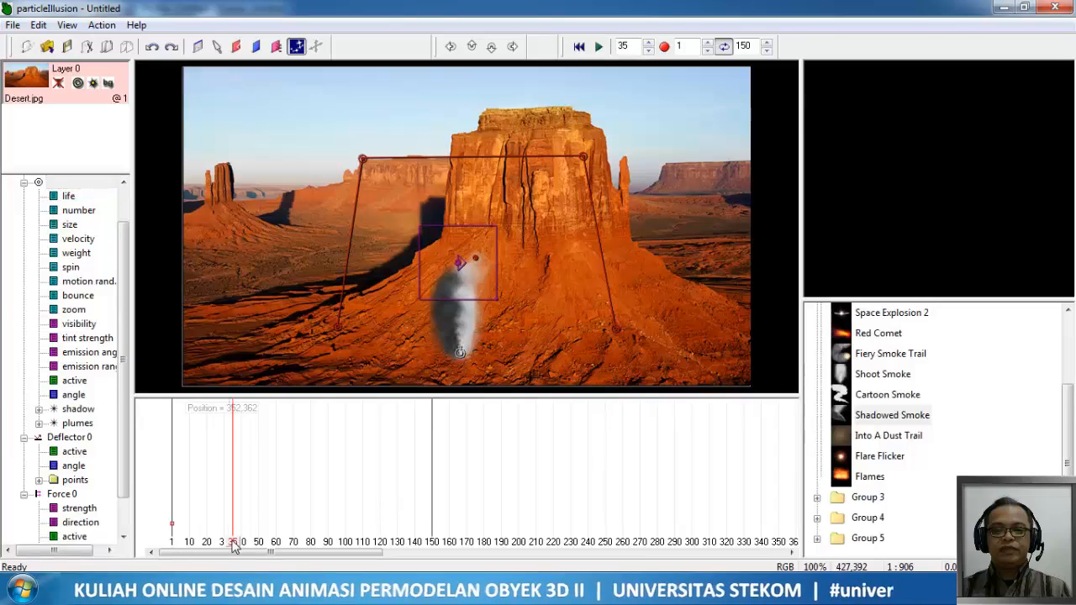
At frame 1, draw a triangular blocker around the smoke emitter, with its base below the emitter and its apex just inside the deflector's center.
drag(173, 526, 166, 541)
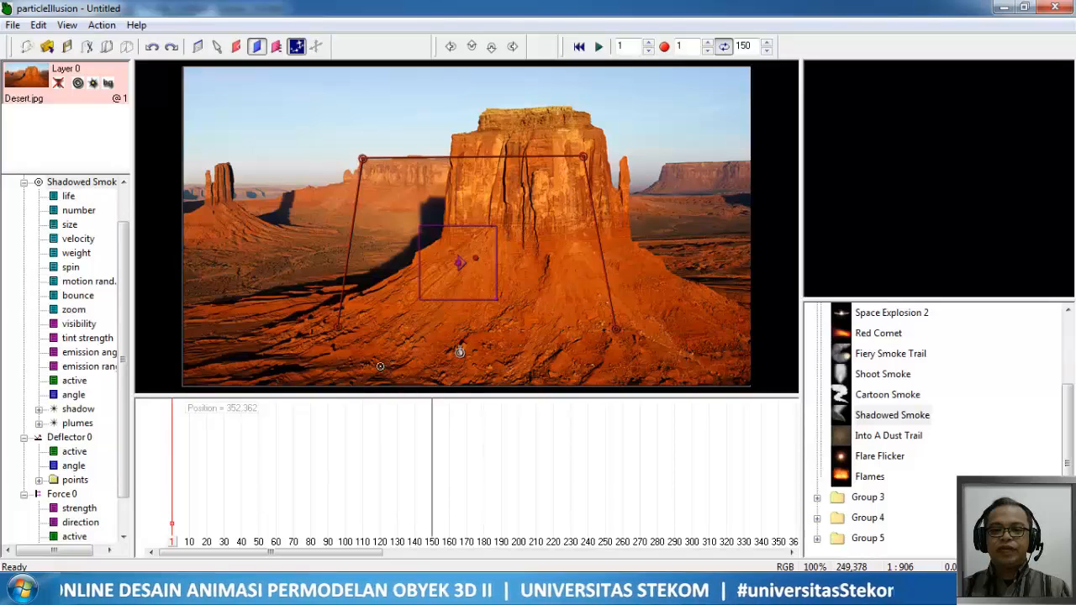
click(375, 366)
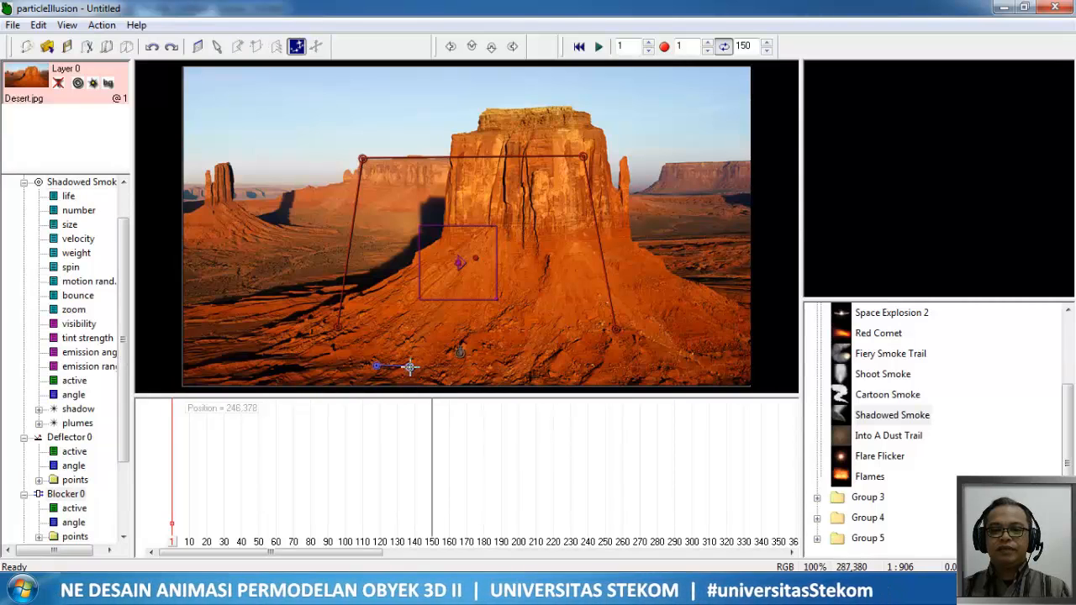
click(559, 371)
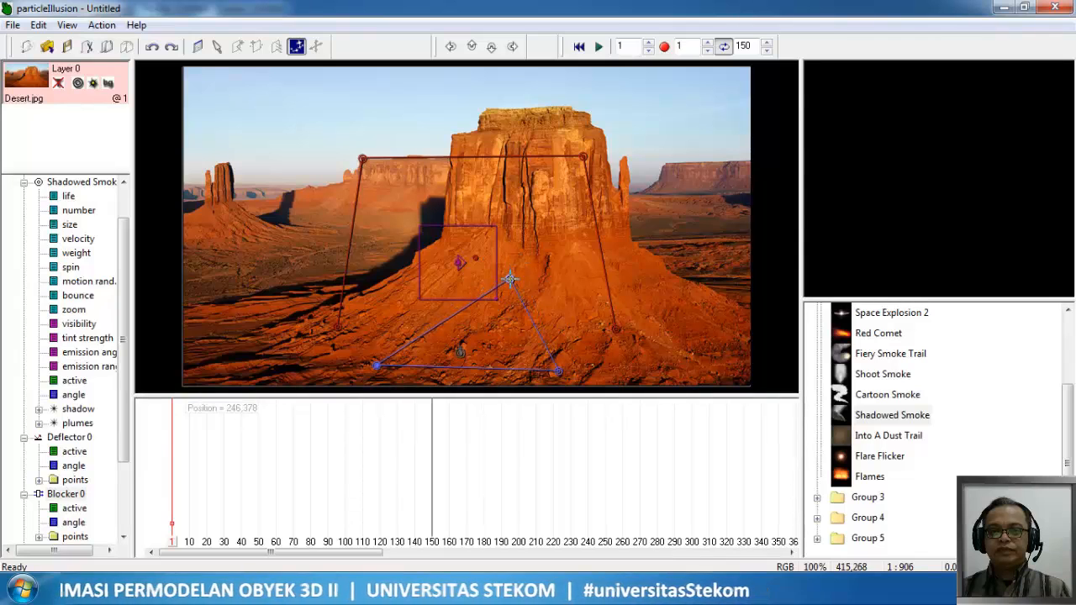
click(507, 278)
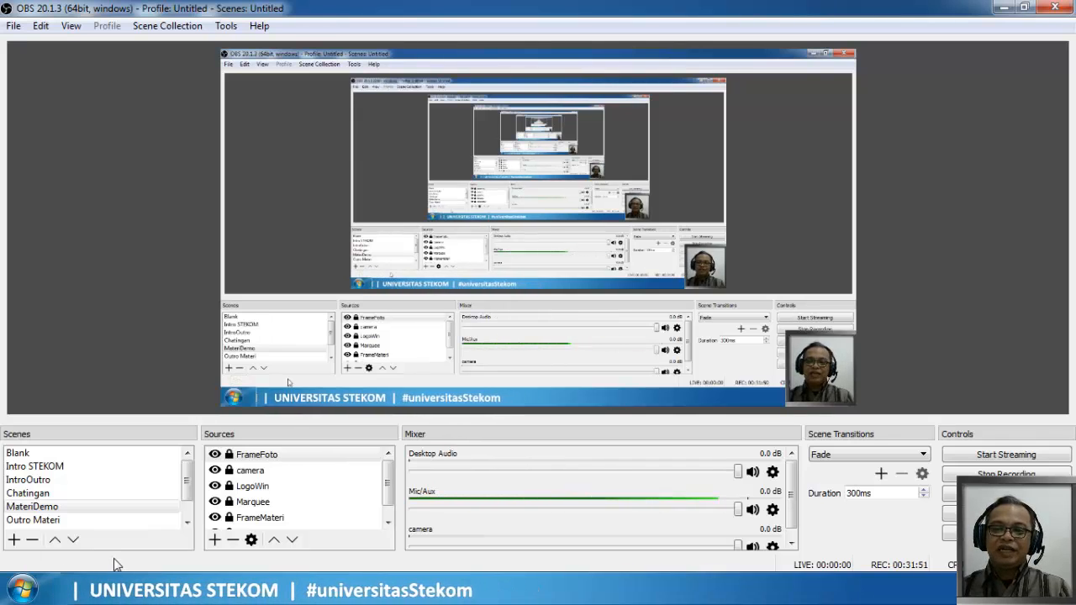
click(34, 480)
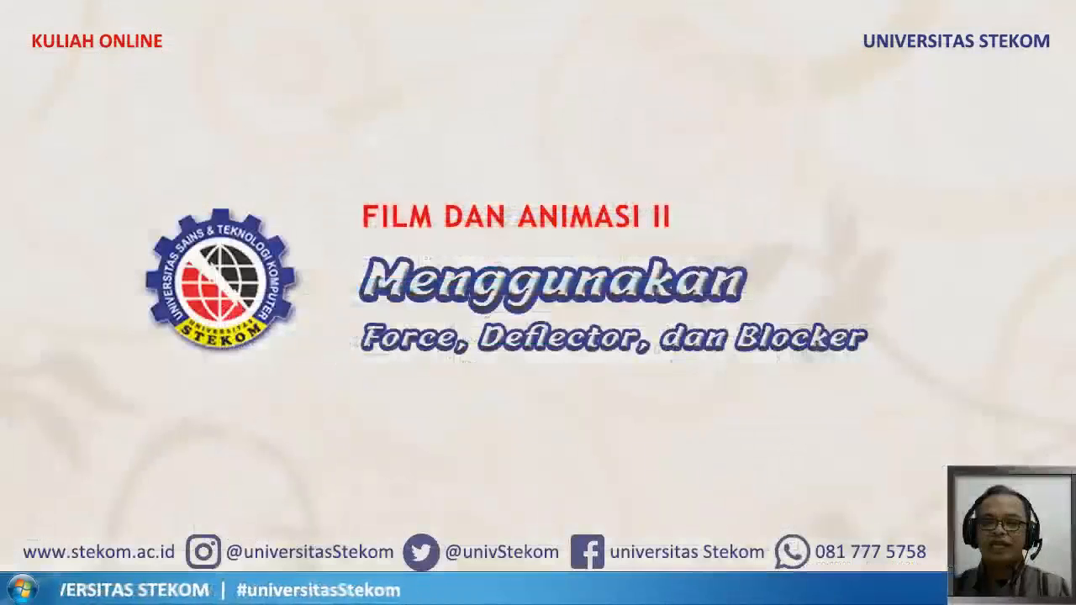